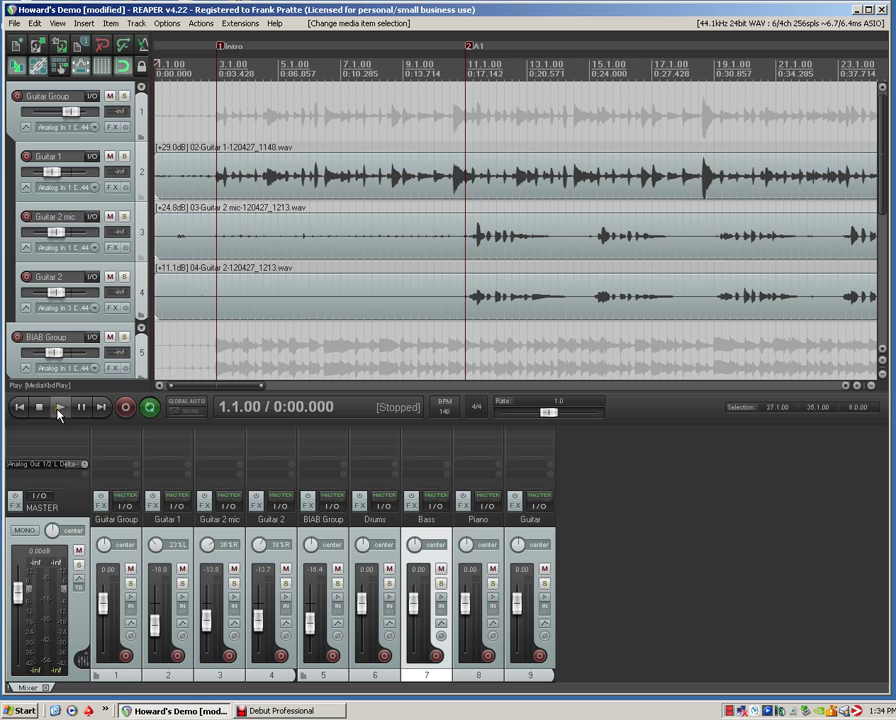
Step: Place the edit cursor at 26.3.00, just before marker B1, and play the looped B1 section
click(325, 388)
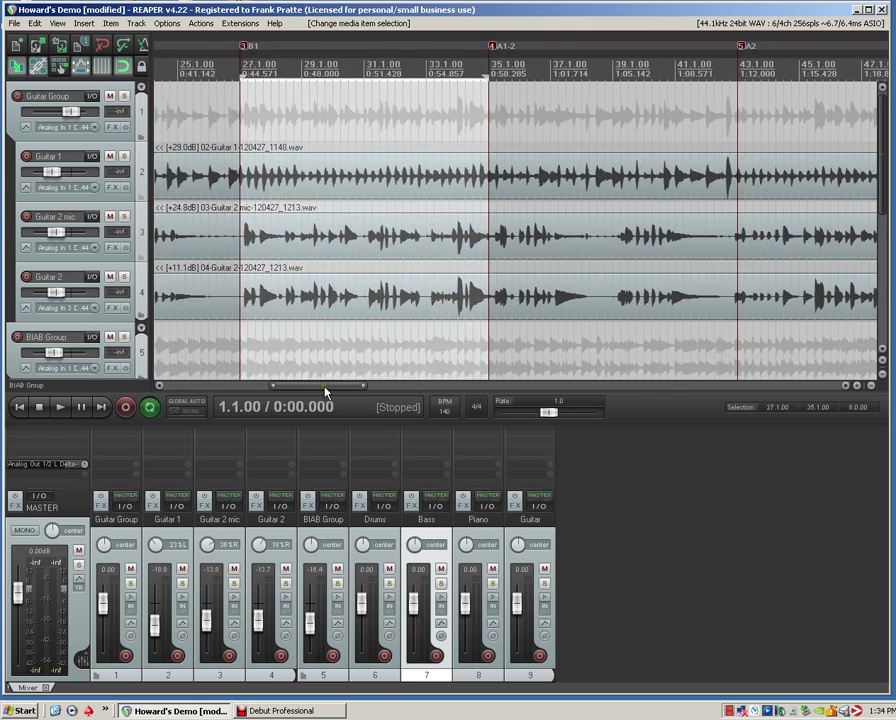
scroll(325, 388, down, 5)
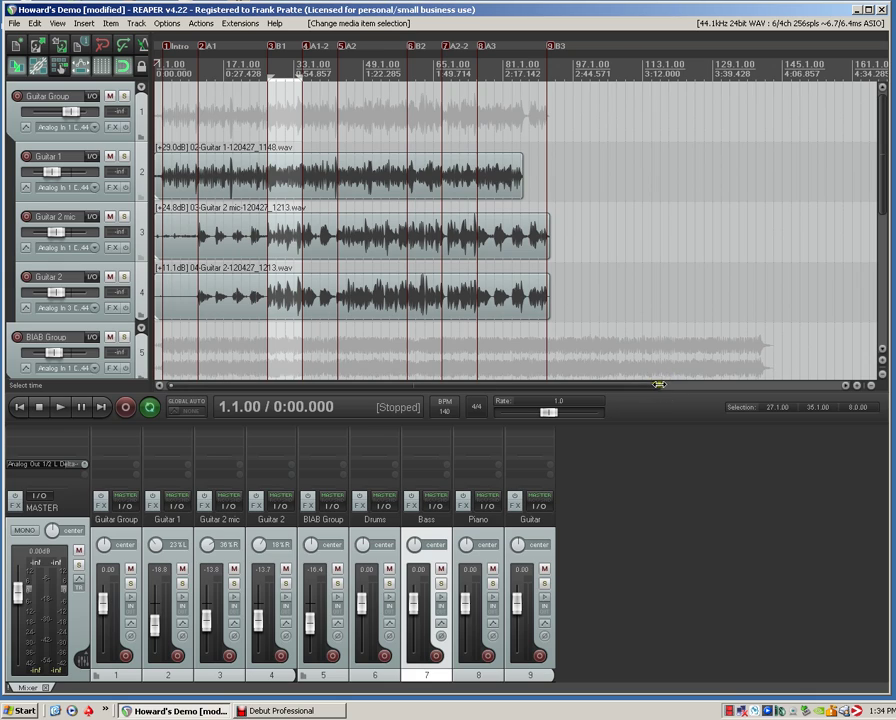
drag(660, 384, 257, 413)
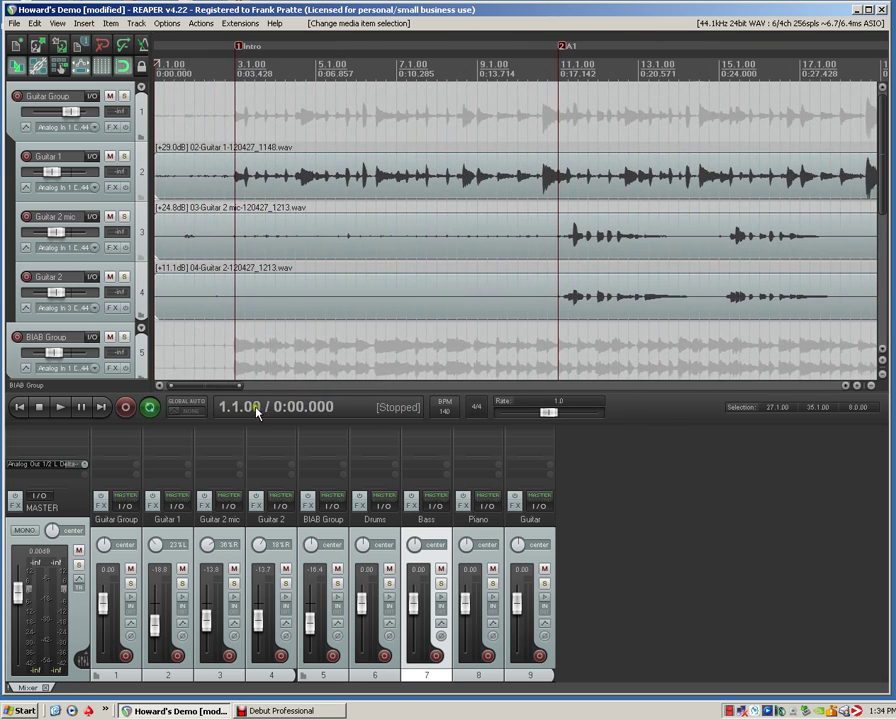
click(420, 387)
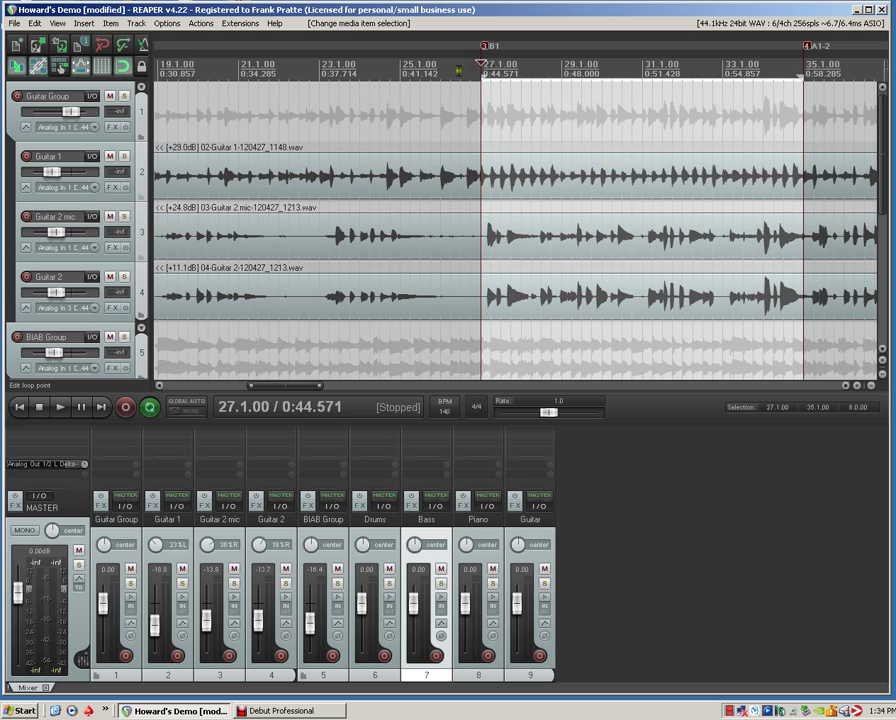
drag(495, 86, 818, 86)
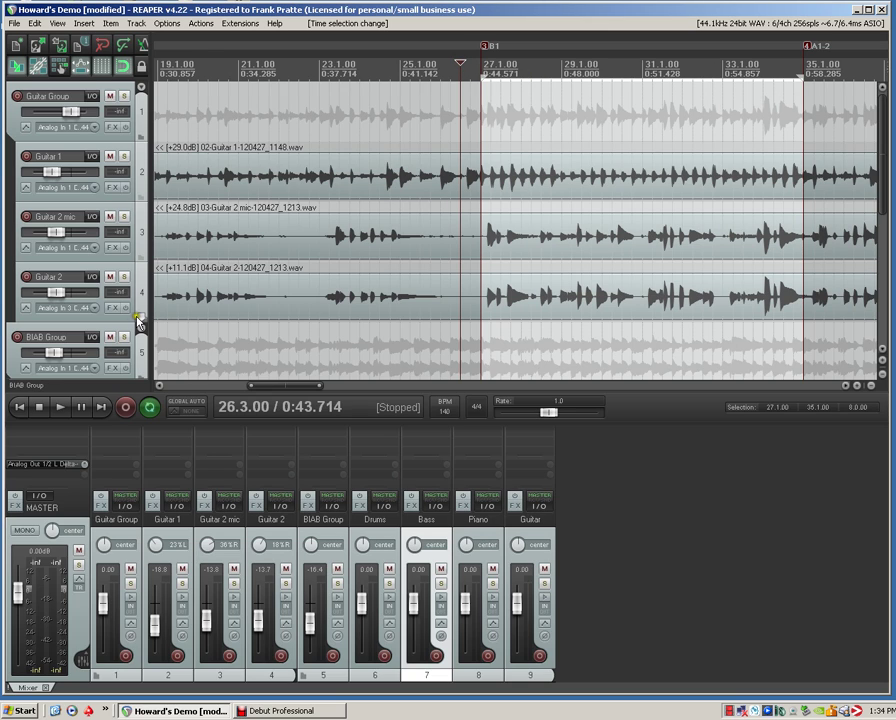
click(62, 408)
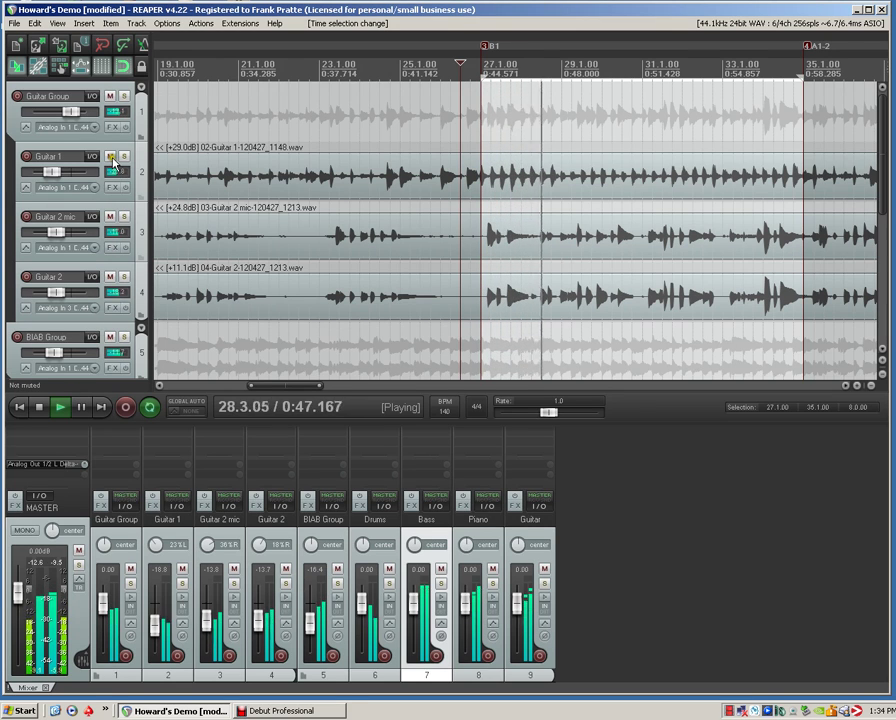
Step: Mute the Guitar Group briefly to hear the backing alone, restore it, and mute the BIAB Group
click(110, 96)
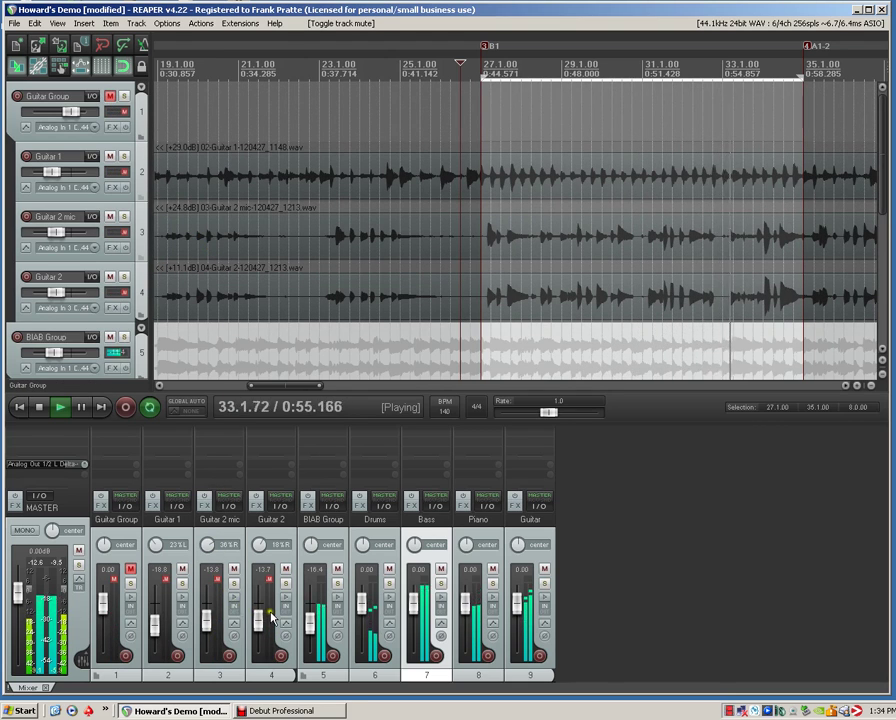
click(130, 568)
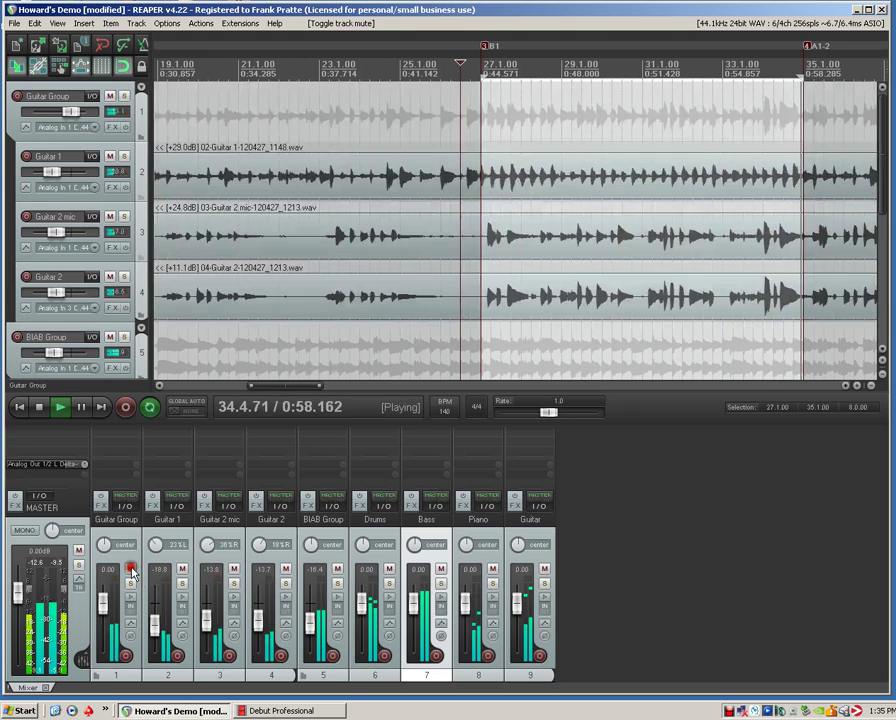
click(338, 570)
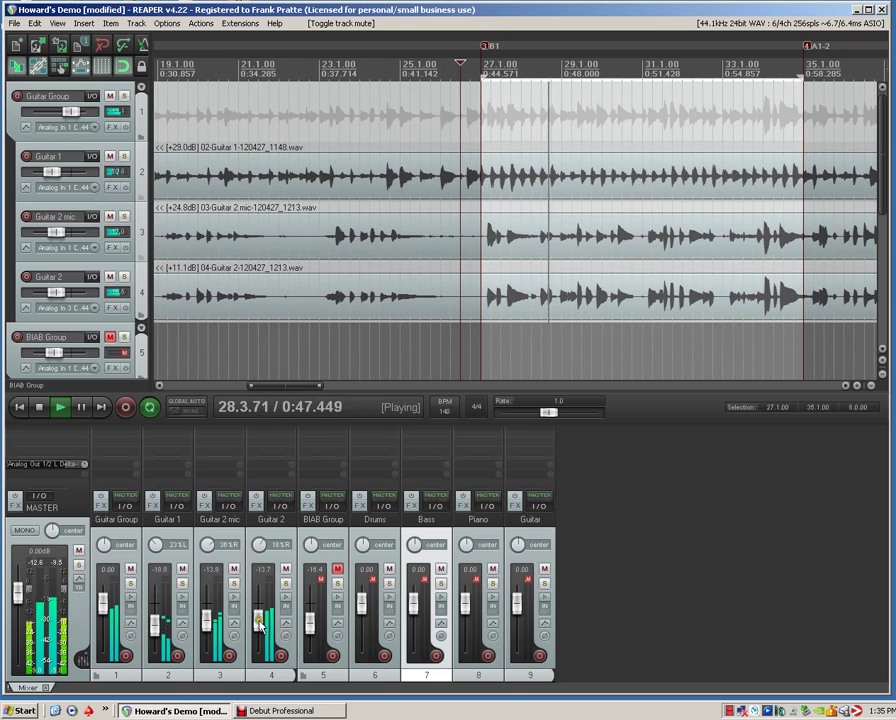
Step: Raise the Guitar 2 volume to about 0.31 dB and center the pan of Guitar 2 mic and Guitar 2
drag(259, 624, 258, 600)
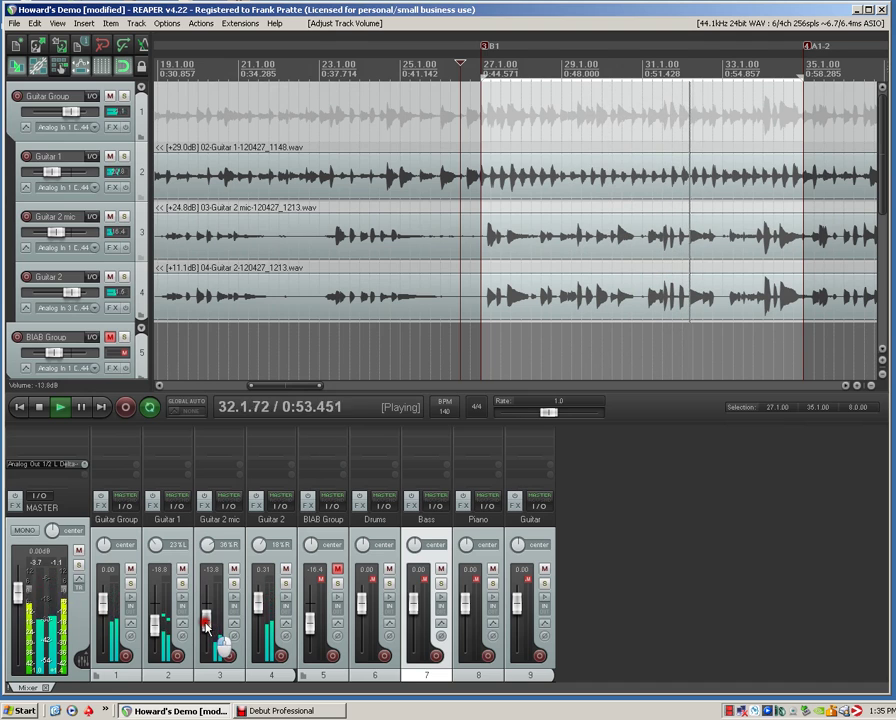
double_click(209, 545)
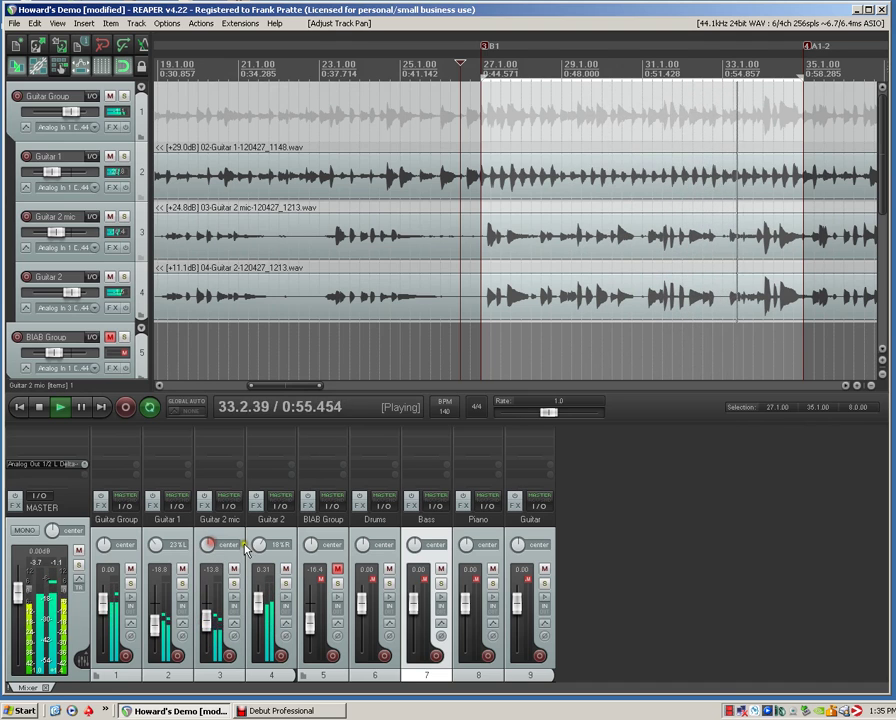
double_click(260, 545)
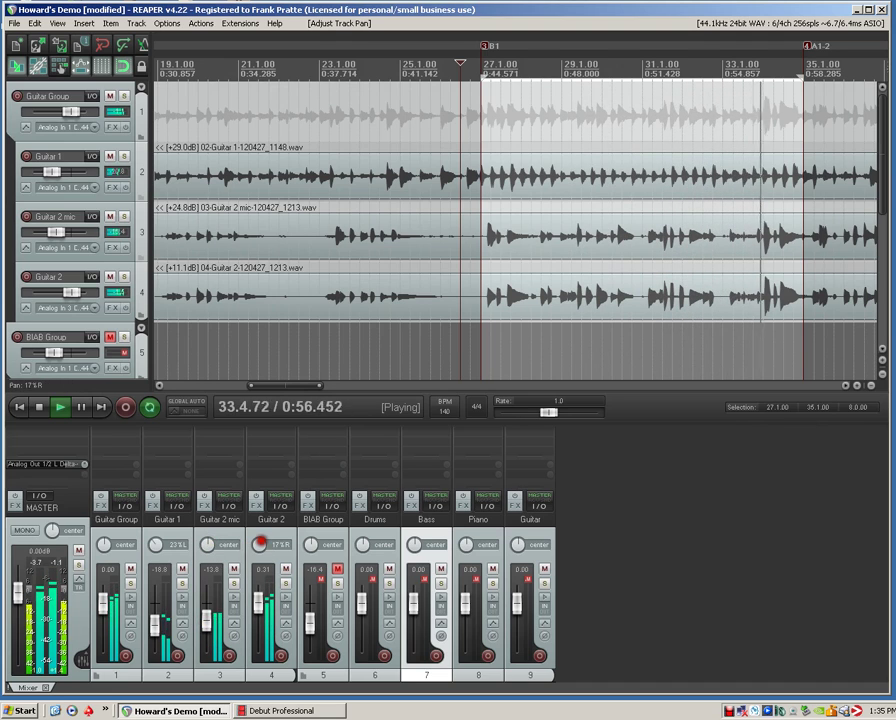
Step: Compare Guitar 2 mic's contribution to the guitar mix by muting it briefly and soloing it briefly
click(234, 569)
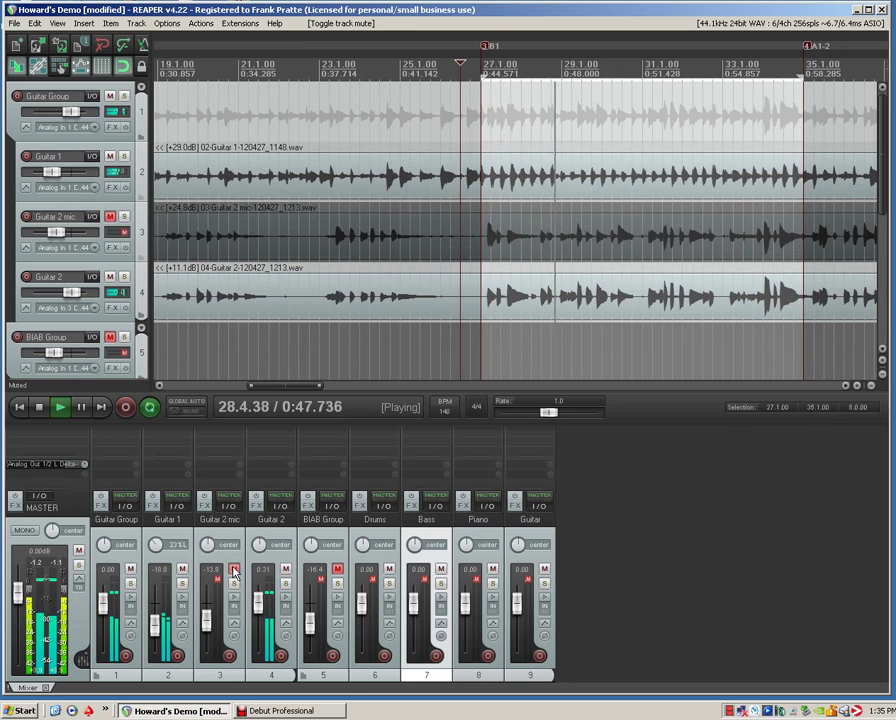
click(234, 569)
click(234, 583)
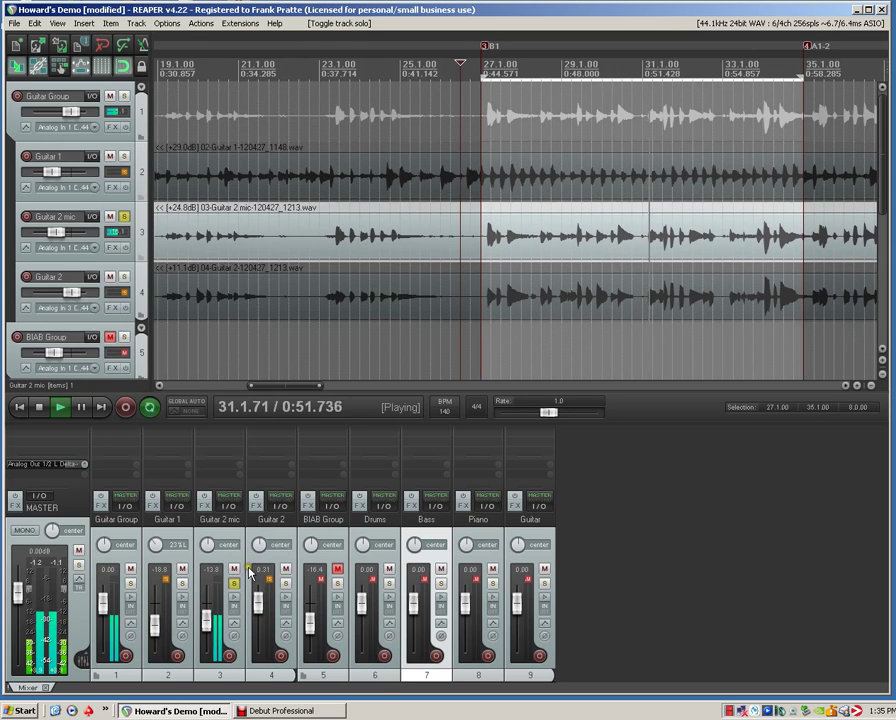
click(236, 585)
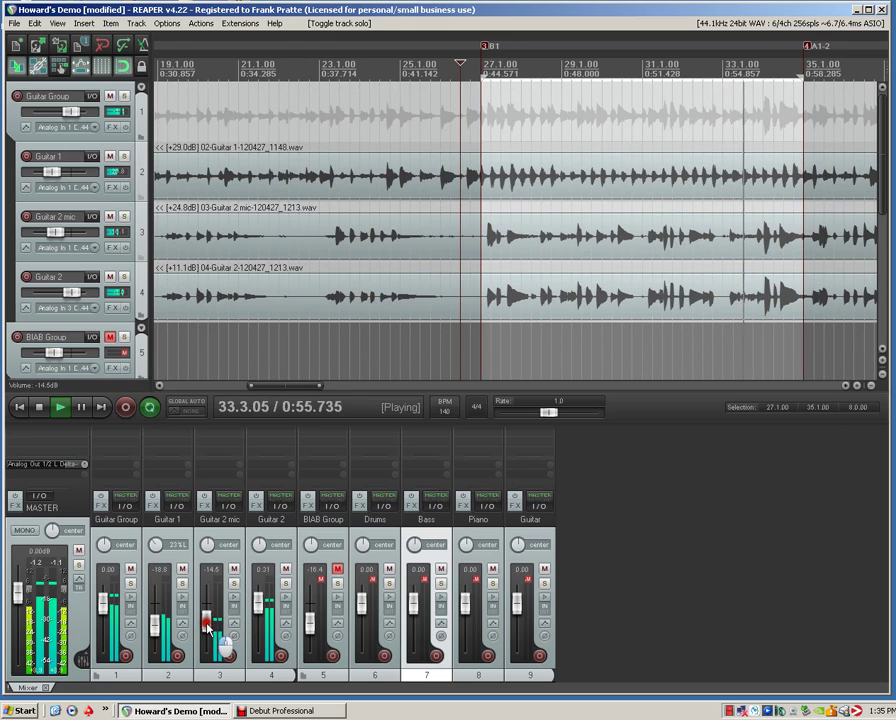
Step: Balance the second guitar by setting Guitar 2 mic to about -14.5 dB and Guitar 2 to about -0.19 dB
scroll(208, 622, down, 1)
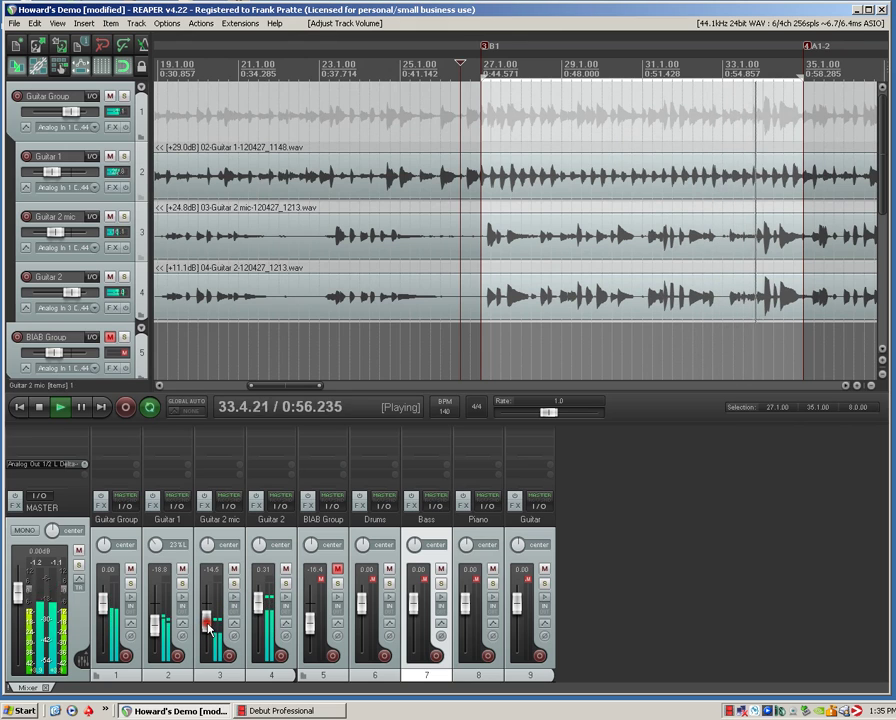
click(261, 601)
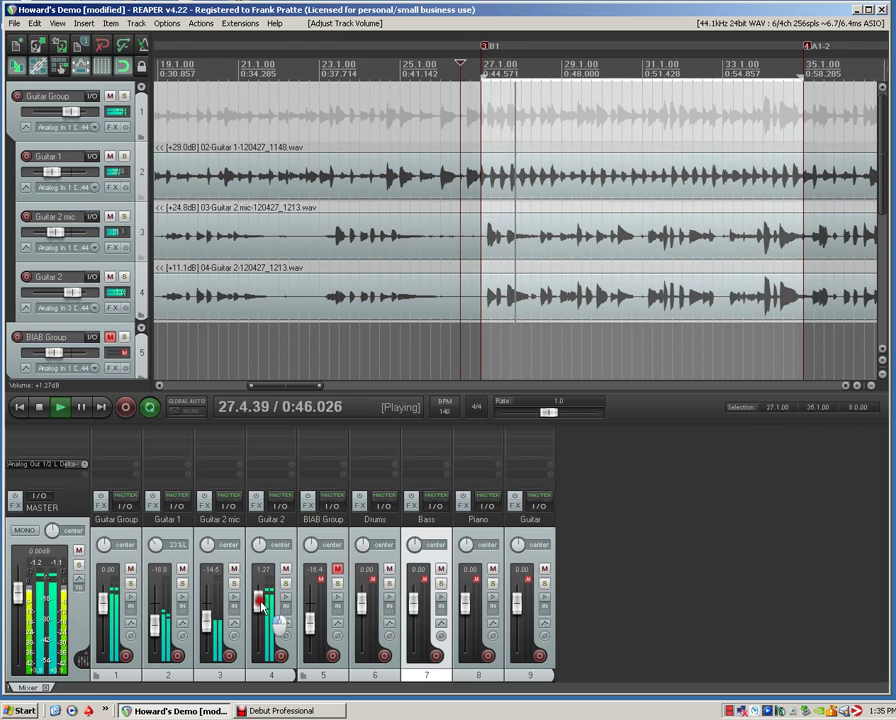
drag(261, 604, 260, 606)
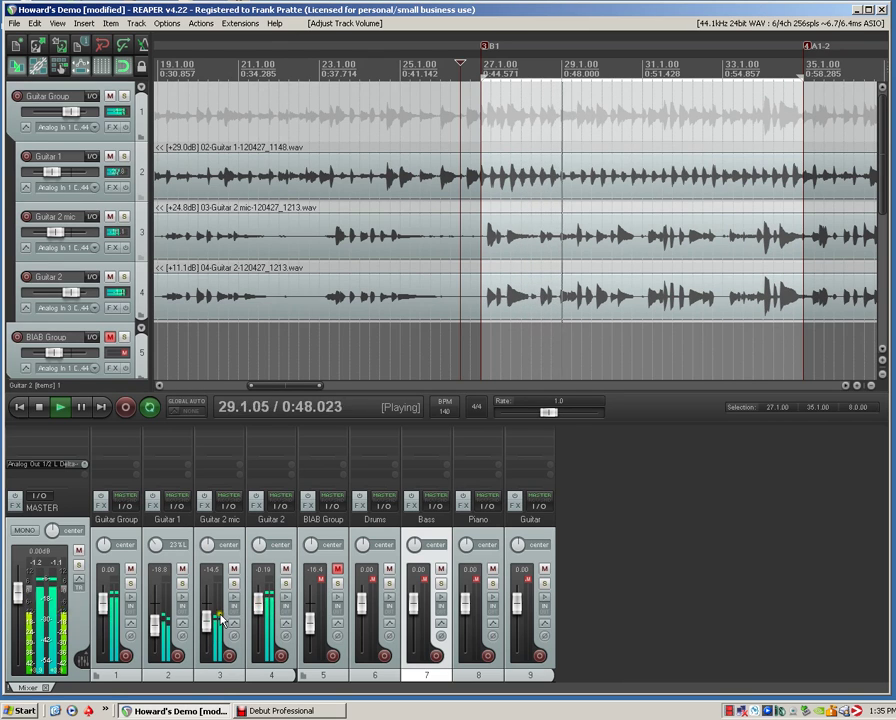
Step: Raise the Guitar 1 track volume to about -5.43 dB to balance it against Guitar 2
click(155, 626)
drag(155, 626, 155, 613)
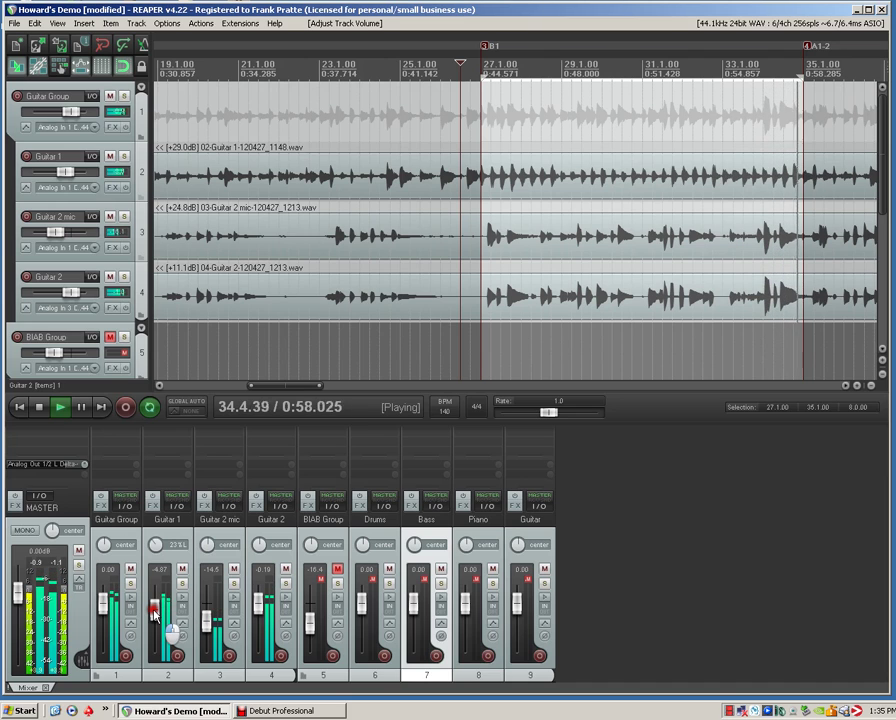
drag(155, 614, 155, 614)
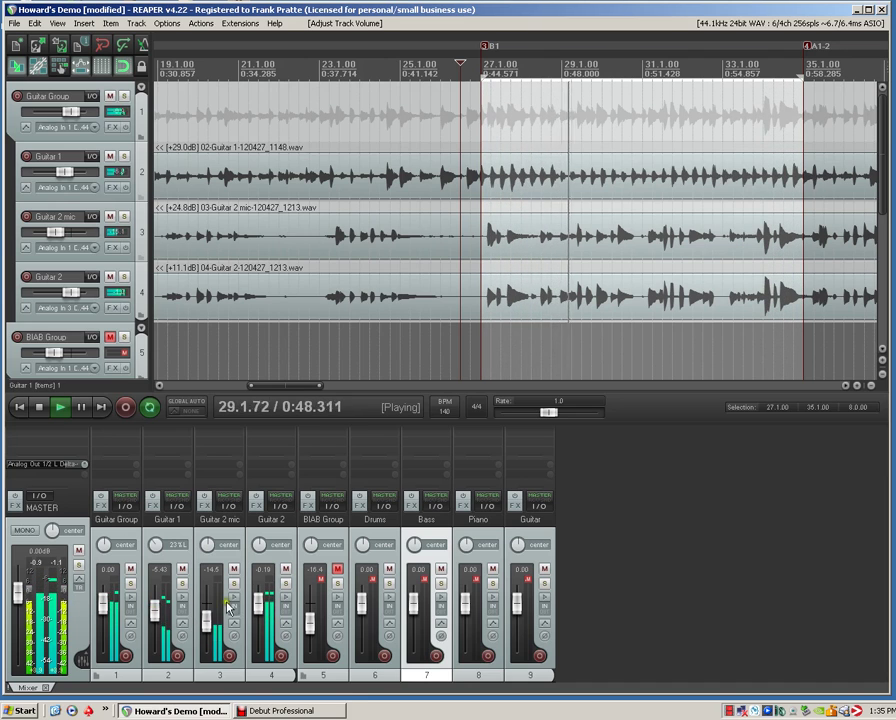
Step: Mute the Guitar Group, unmute the BIAB Group, and mute its Piano and Guitar tracks
click(130, 570)
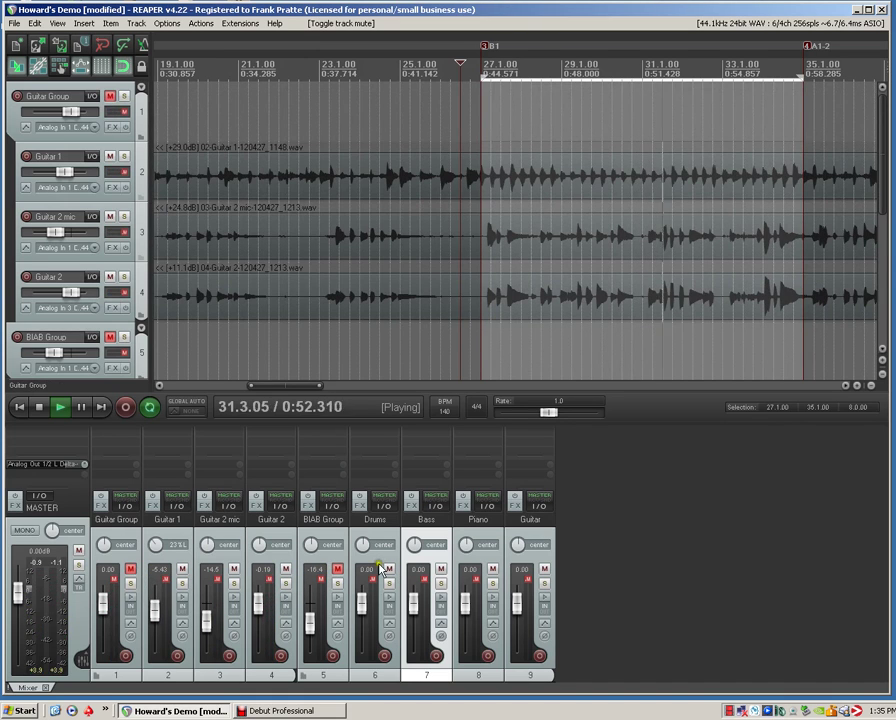
click(338, 570)
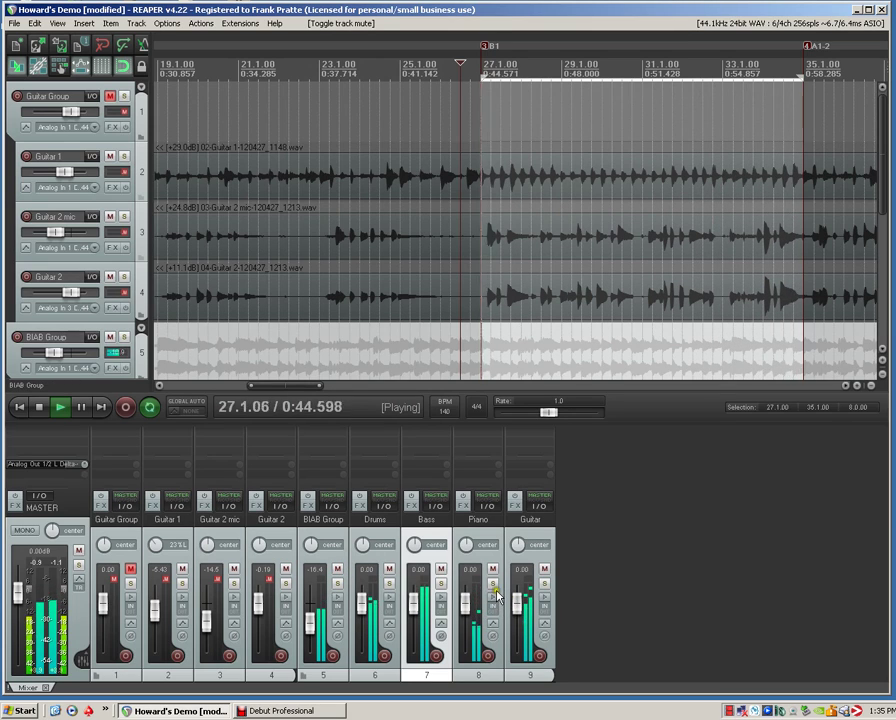
click(492, 571)
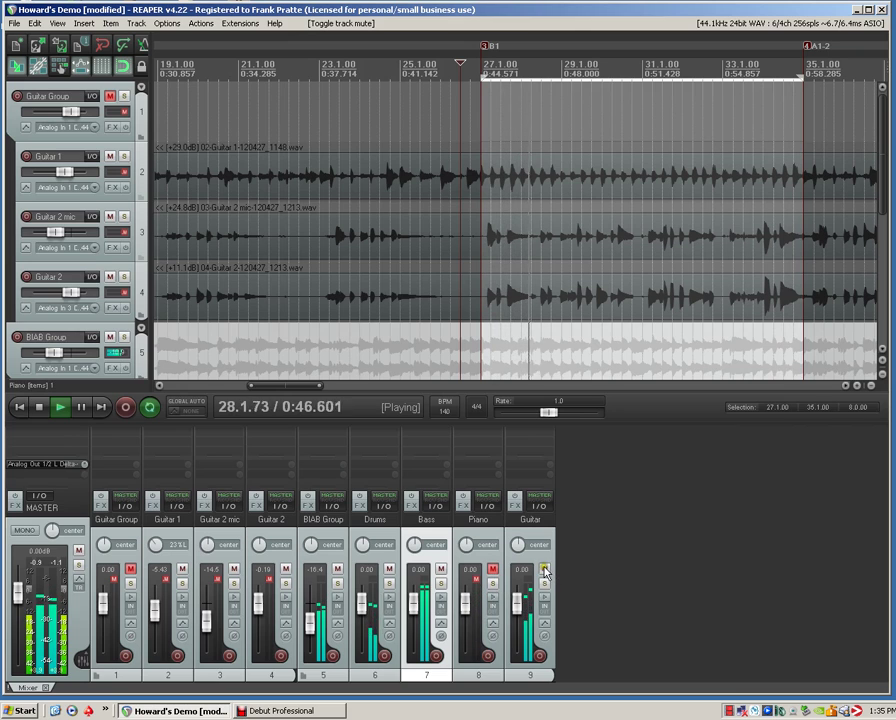
click(544, 570)
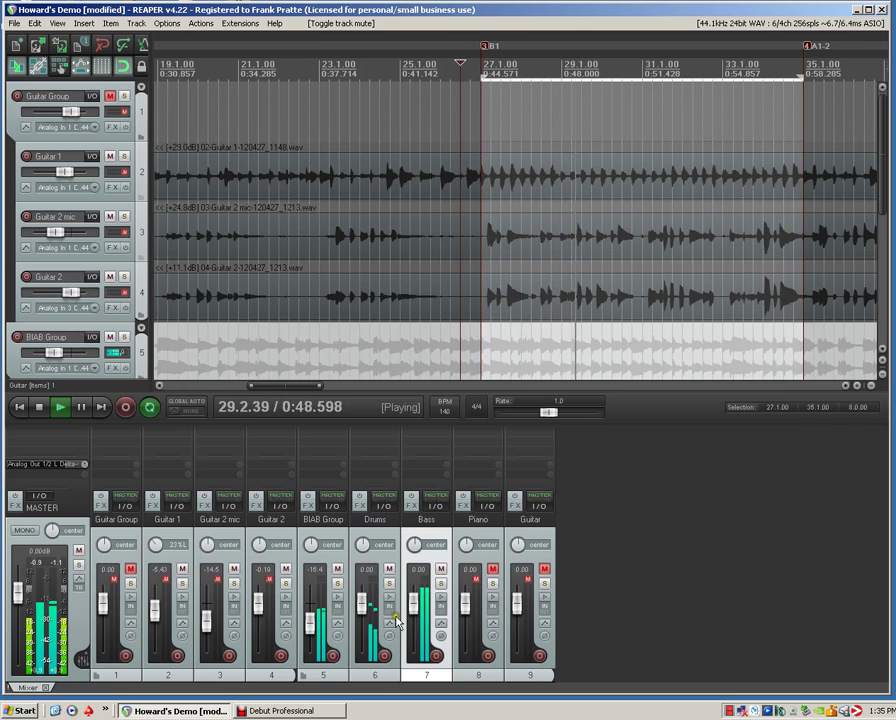
Step: Set the BIAB Group volume to about -4.17 dB and the Bass volume to about -6.35 dB
mouse_move(315, 625)
mouse_down()
mouse_move(313, 610)
mouse_move(320, 616)
mouse_up()
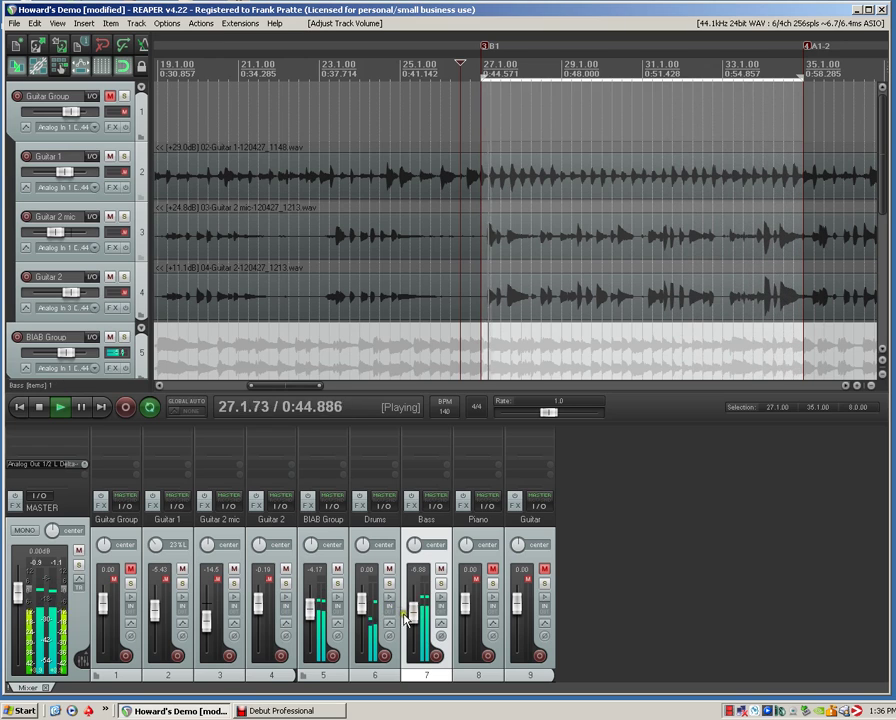
click(412, 612)
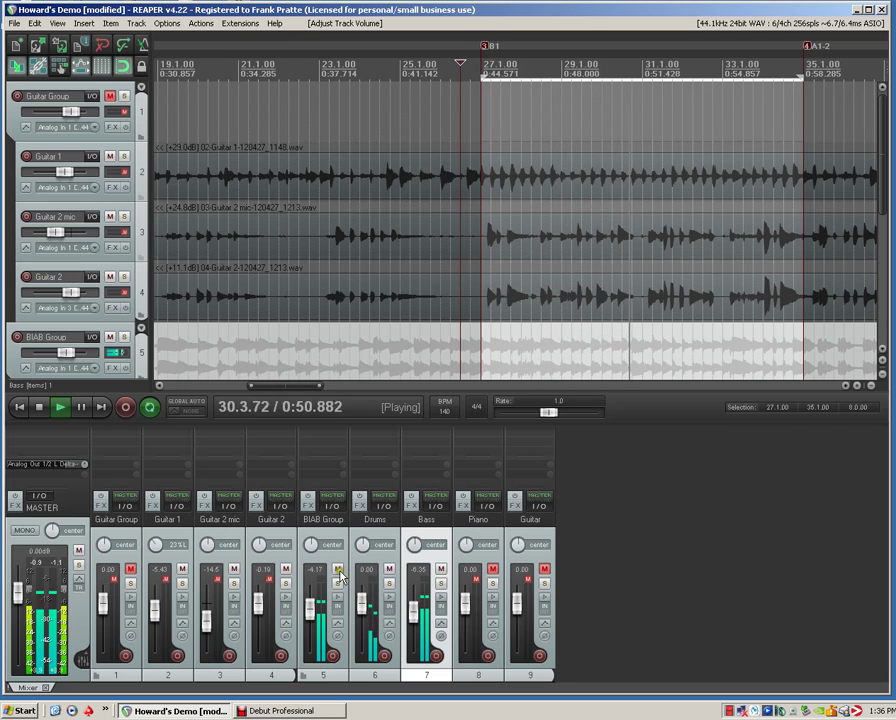
Step: Unmute the Guitar Group, raise its volume to about 0.91 dB, and reset the master peak meters
click(130, 570)
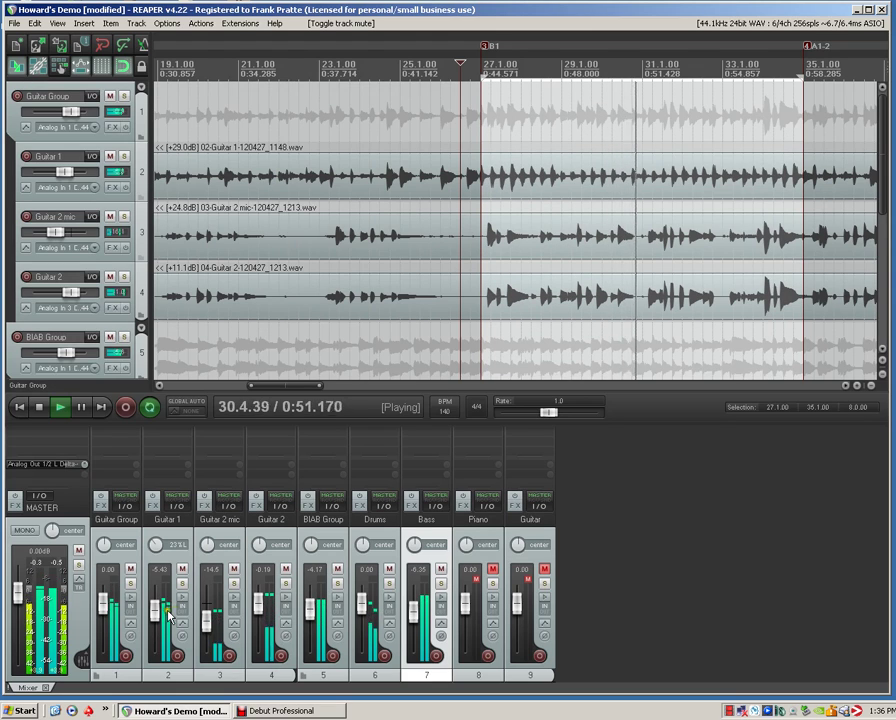
drag(101, 607, 108, 603)
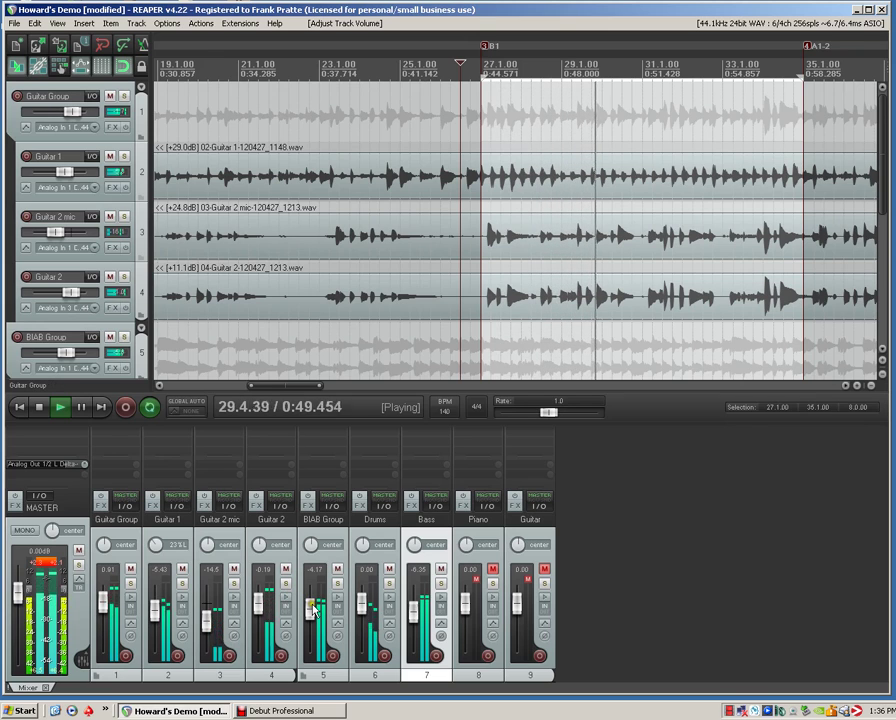
click(57, 563)
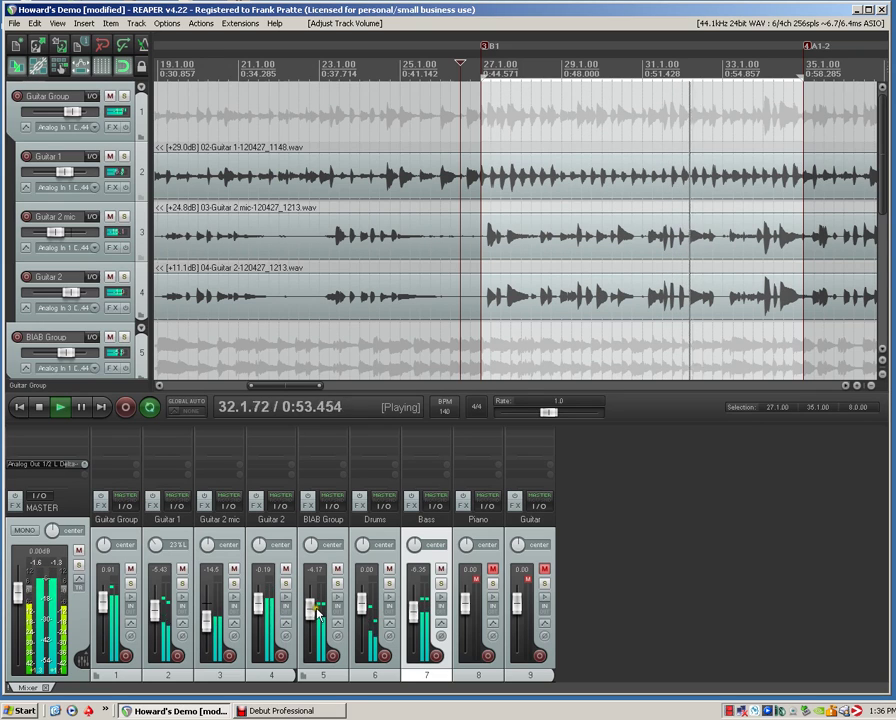
Step: Lower the BIAB Group volume to about -9.36 dB and return the Guitar Group volume to 0.00 dB
drag(311, 608, 314, 620)
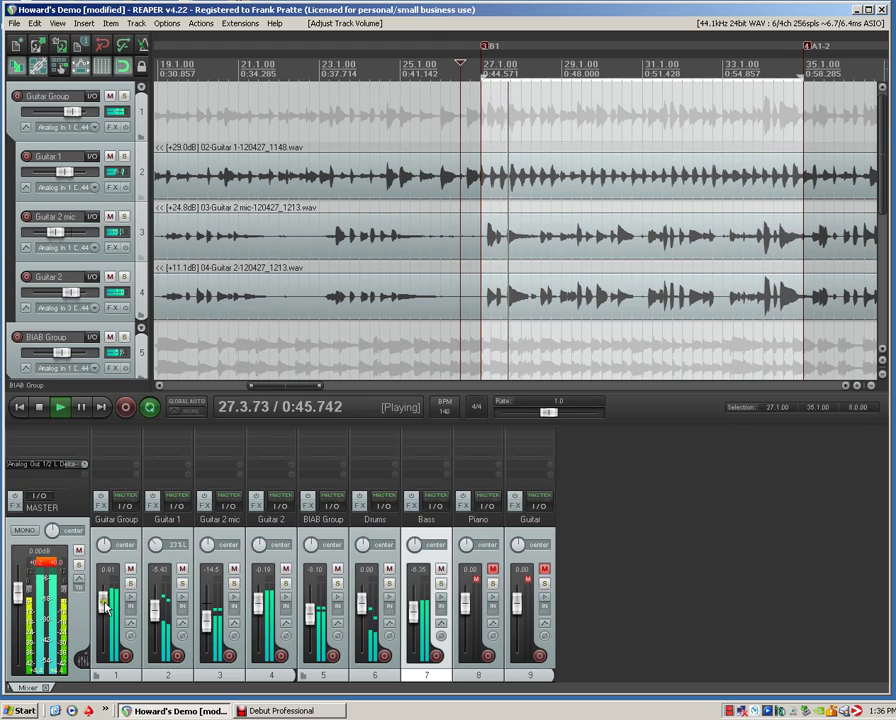
drag(105, 603, 110, 611)
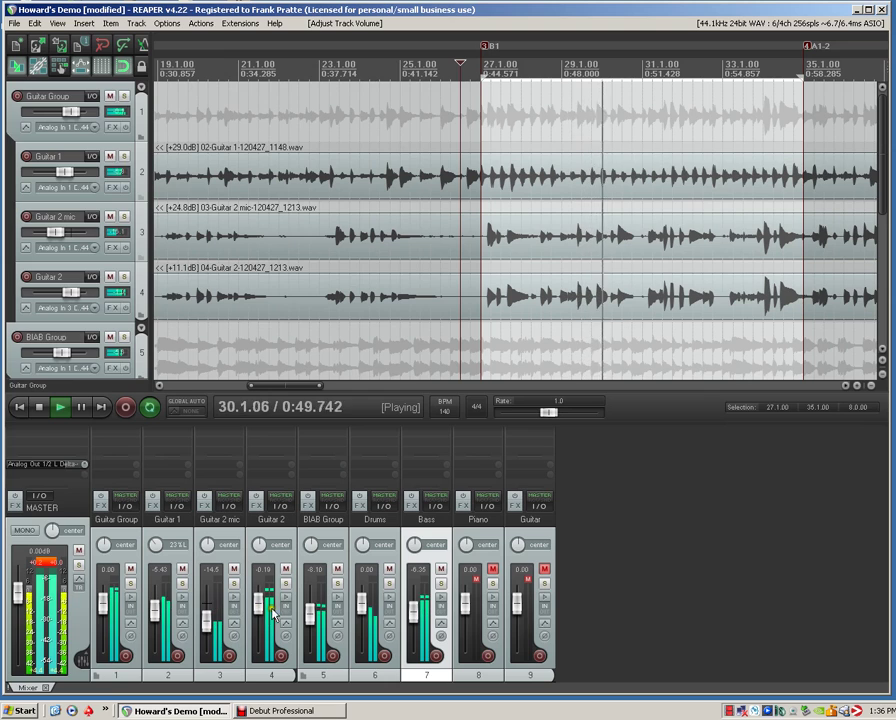
drag(318, 615, 313, 622)
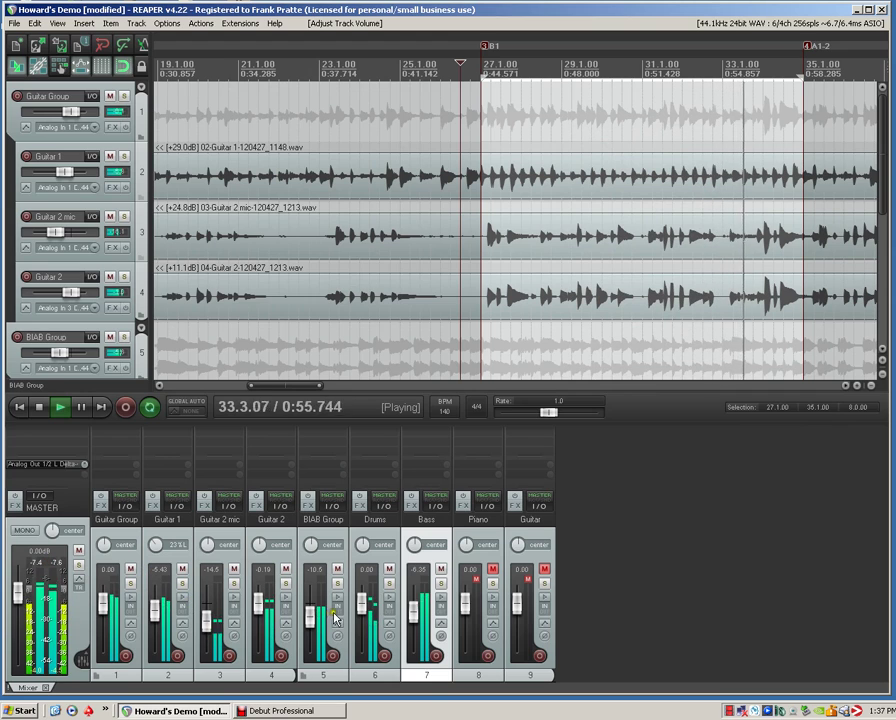
drag(314, 618, 315, 616)
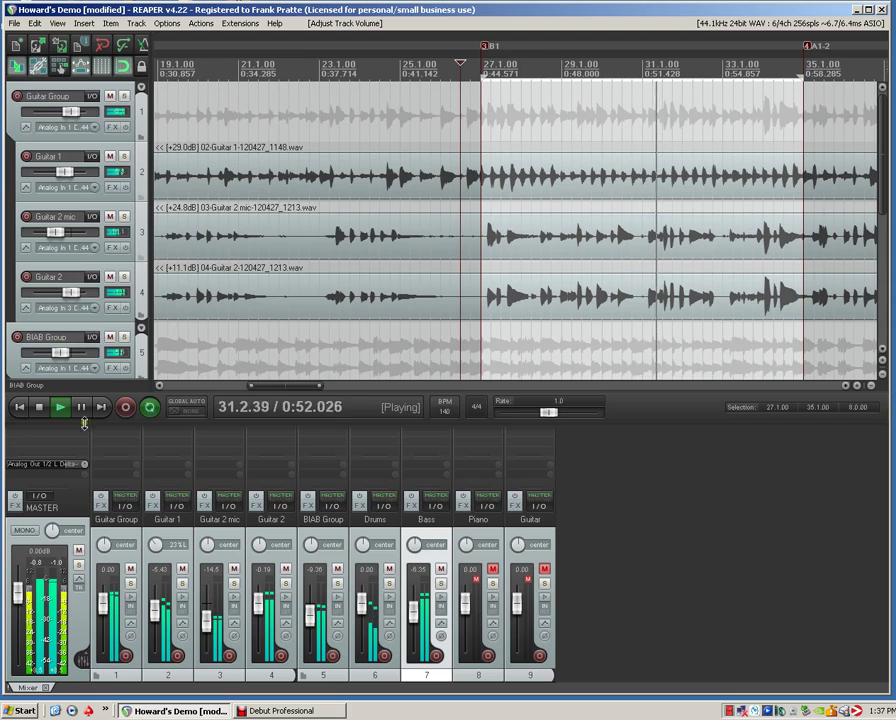
Step: Stop playback and go back to the Intro at the start of the arrangement
click(40, 407)
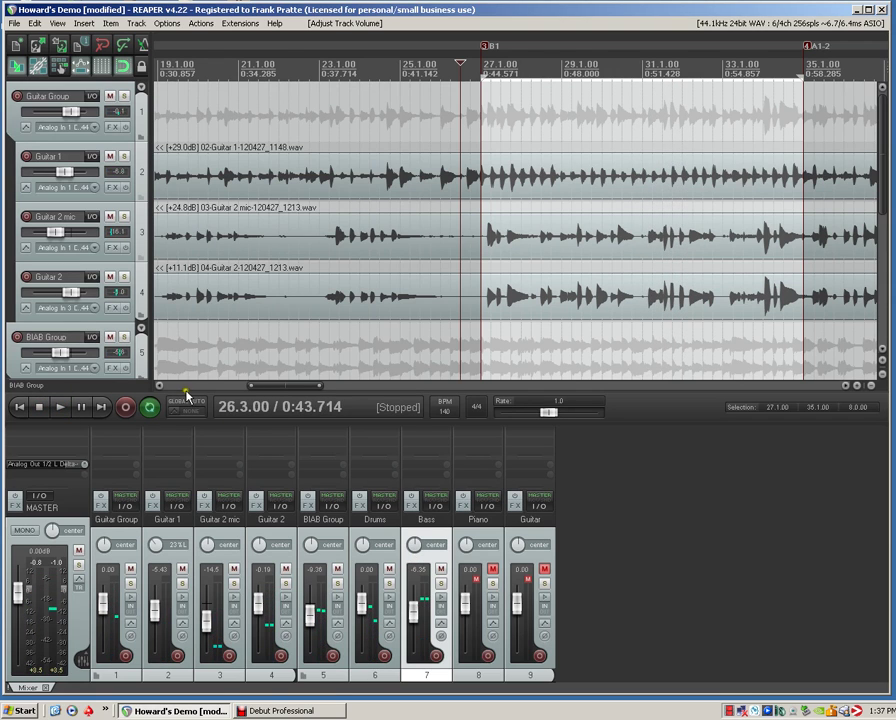
drag(278, 389, 170, 403)
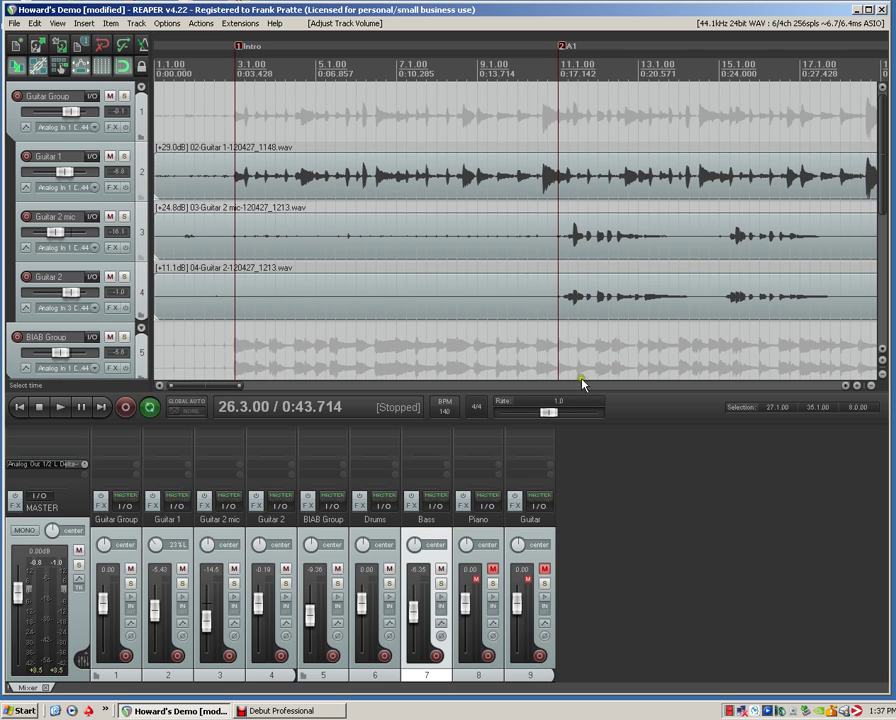
Step: Play the B1 loop with the Guitar Group muted, and switch to hearing the Guitar Group alone by unmuting and soloing it
click(130, 570)
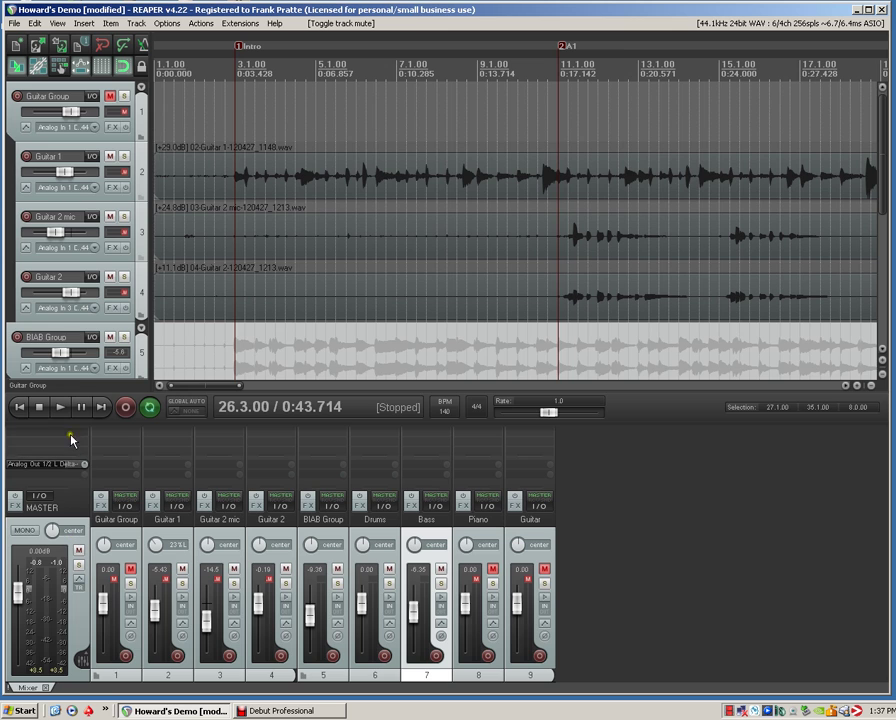
click(59, 406)
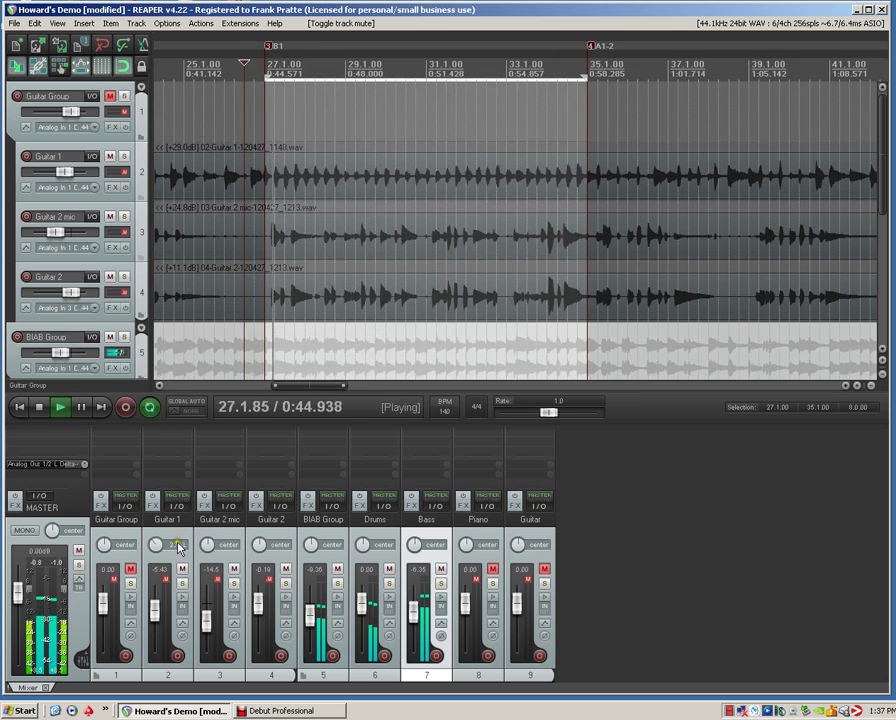
click(133, 584)
click(130, 569)
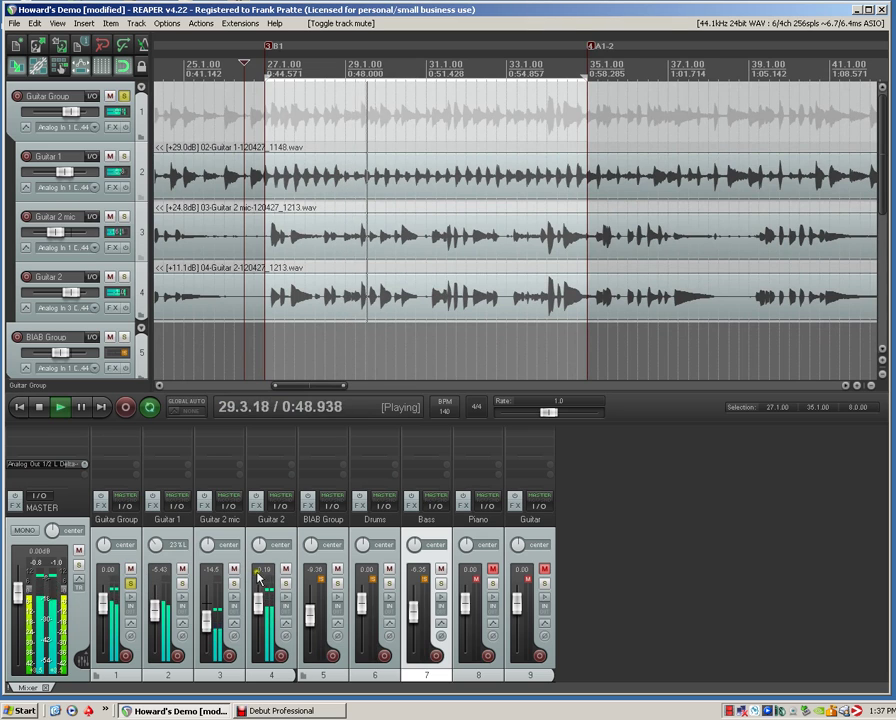
Step: Pan Guitar 1 to 32% left, Guitar 2 mic to 63% right and Guitar 2 to 26% right, and unsolo the Guitar Group
drag(260, 544, 260, 521)
drag(207, 544, 207, 482)
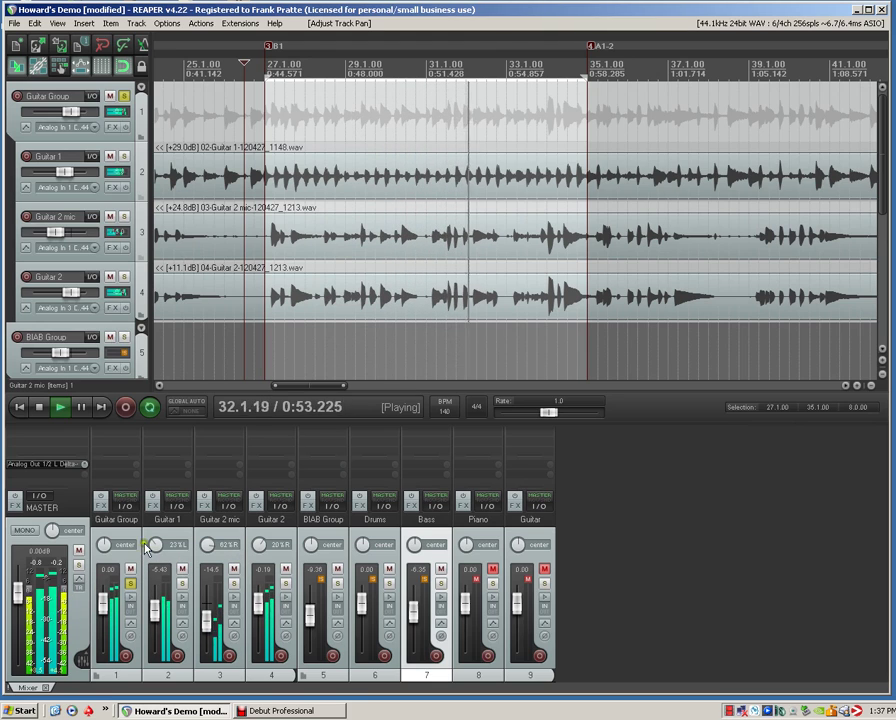
drag(154, 549, 154, 551)
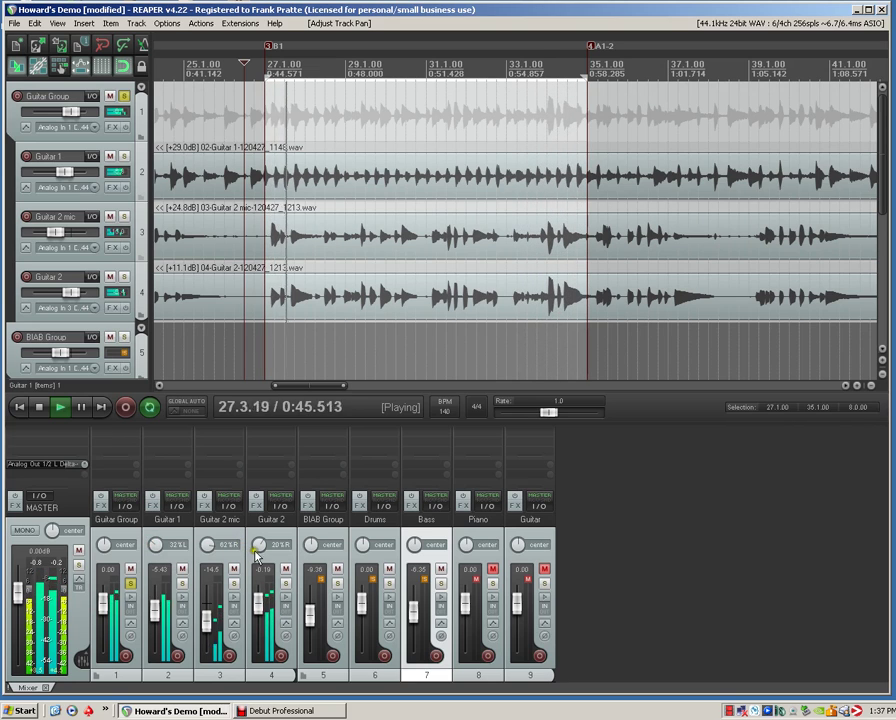
drag(256, 552, 256, 546)
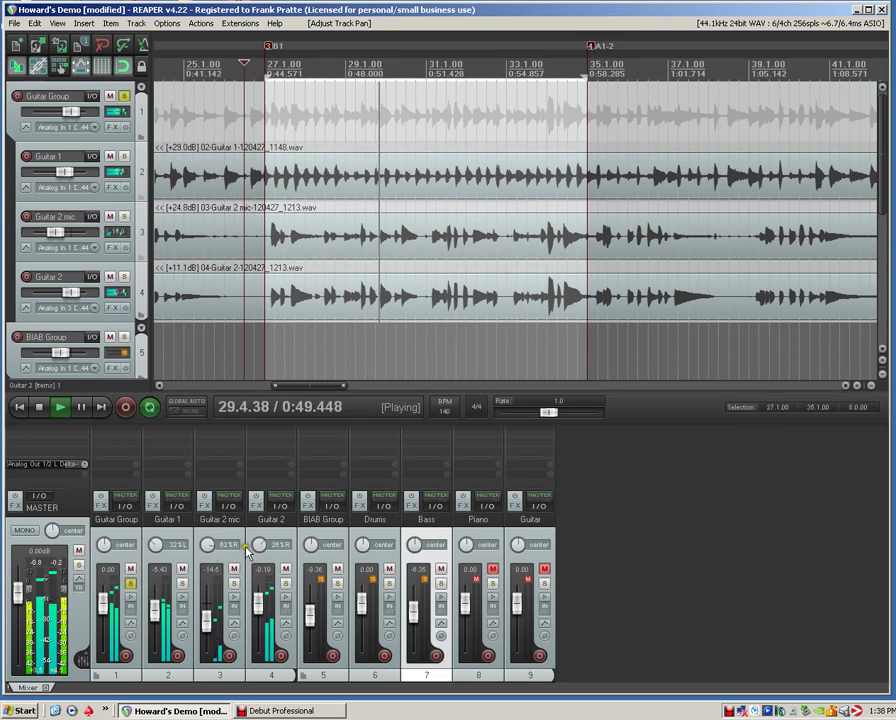
drag(213, 550, 212, 549)
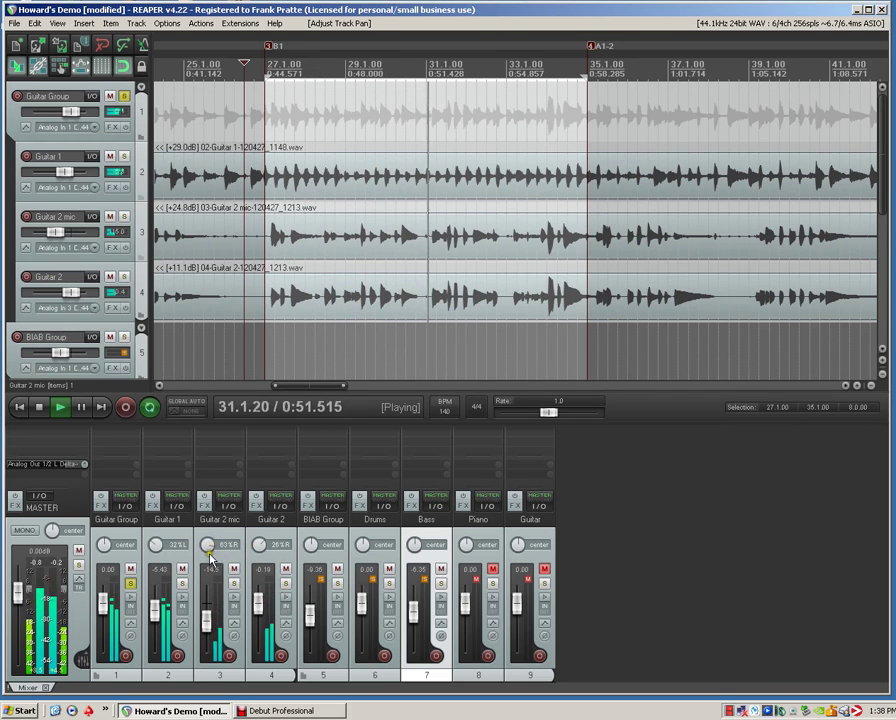
click(131, 585)
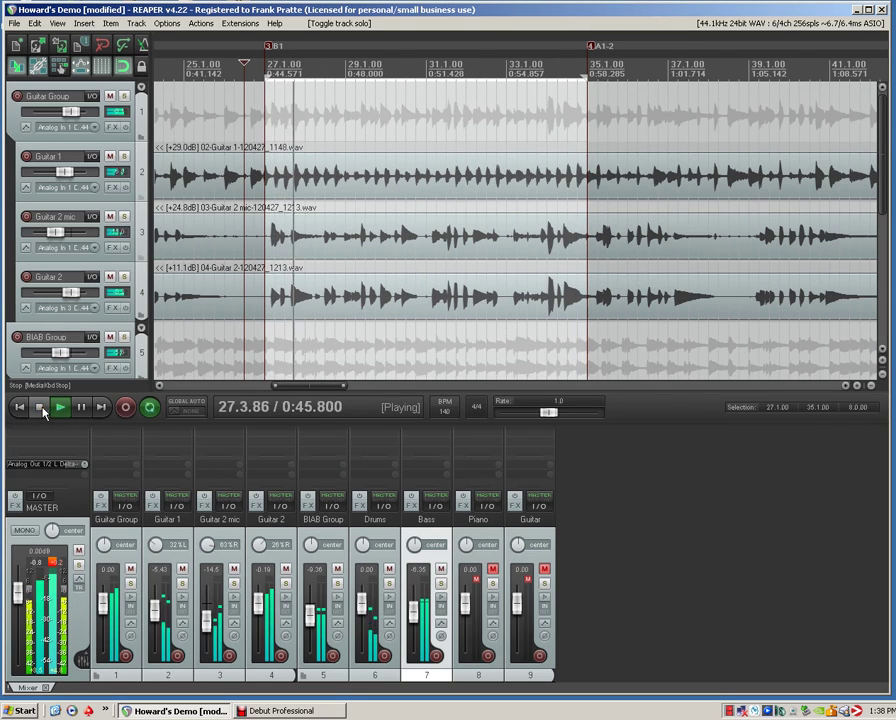
click(41, 409)
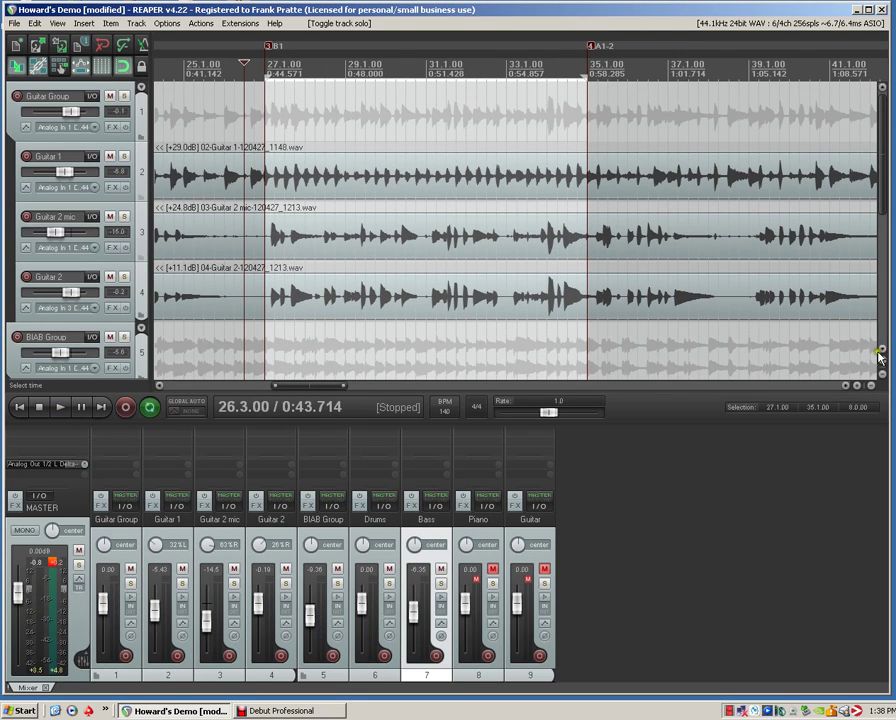
Step: Set the take channel mode of the Bass item to Mono (downmix)
scroll(883, 355, down, 2)
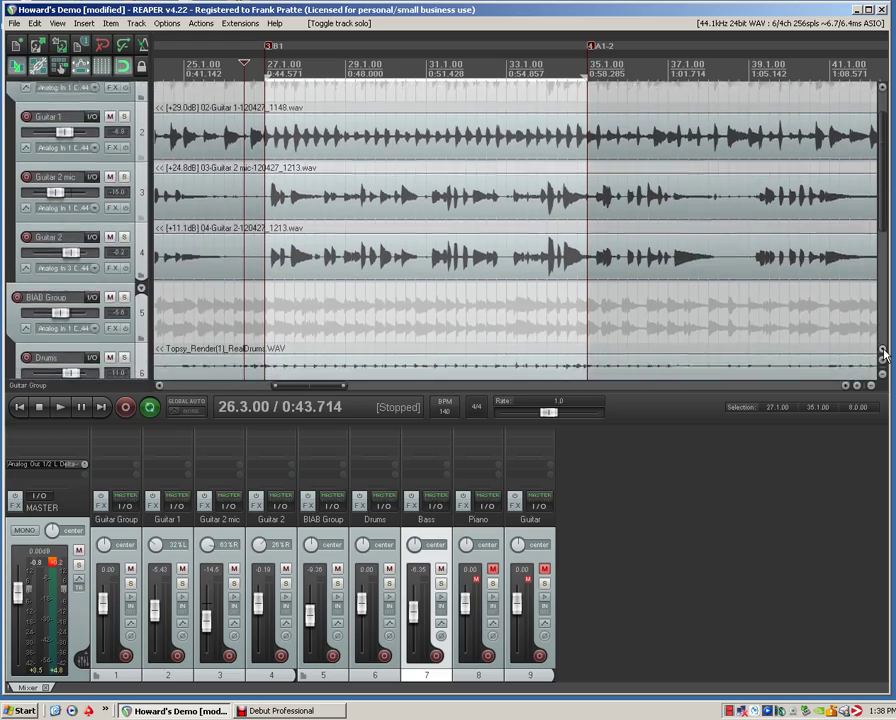
scroll(883, 355, down, 3)
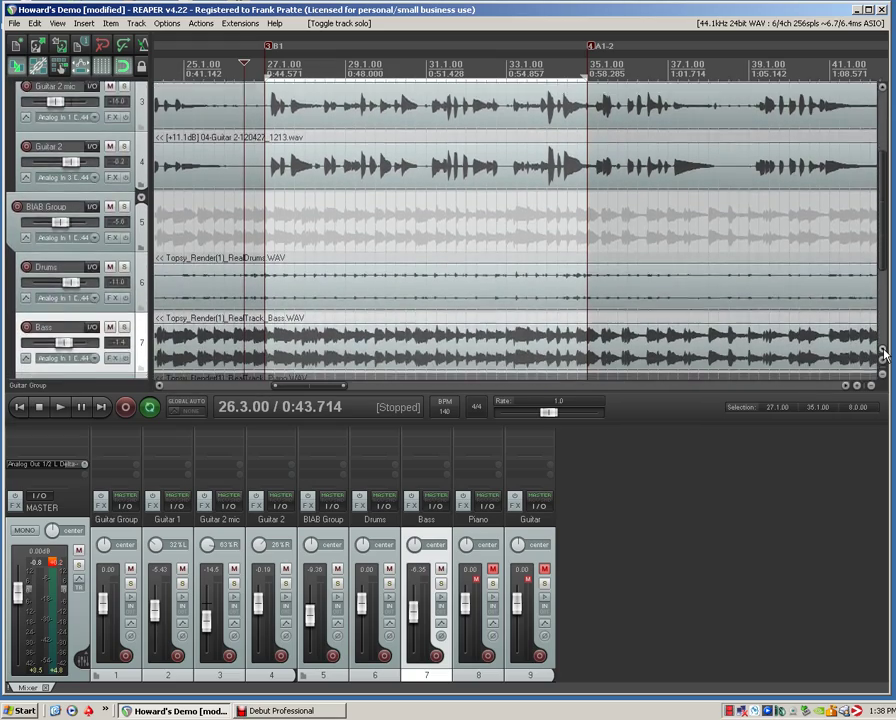
scroll(883, 355, down, 1)
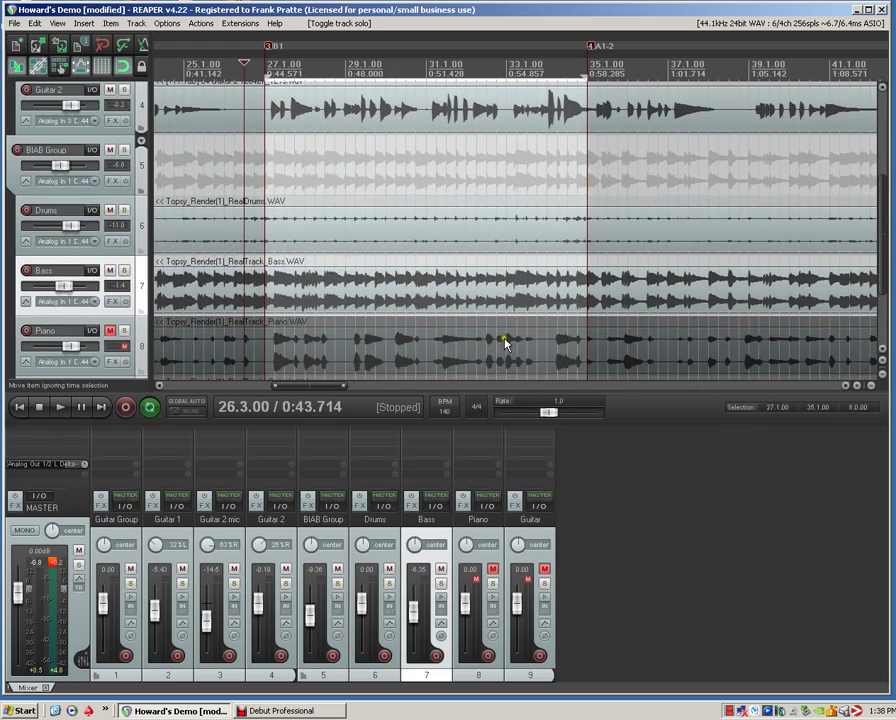
right_click(385, 293)
mouse_move(453, 298)
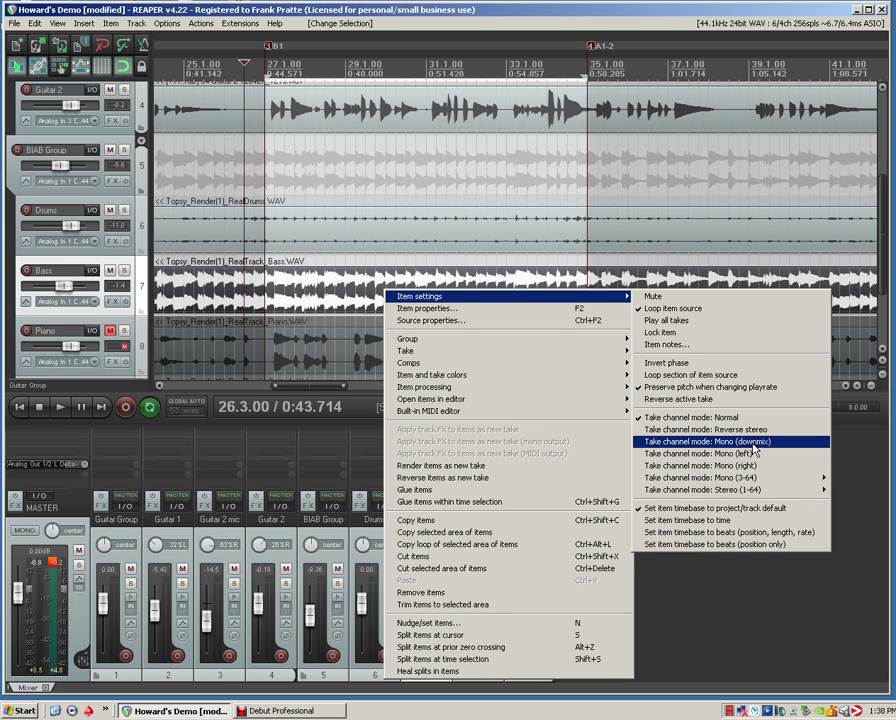
click(755, 442)
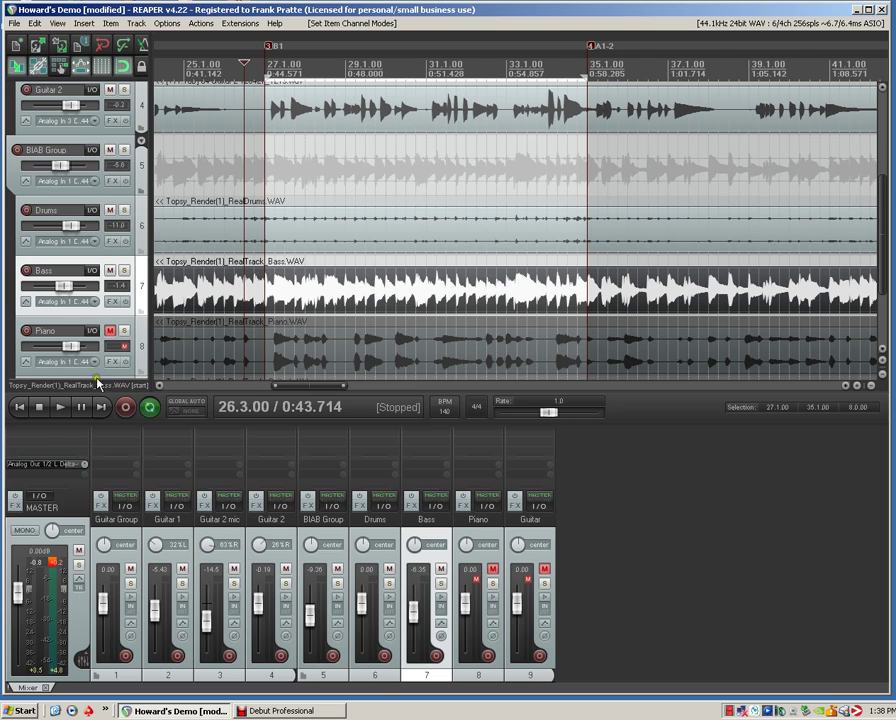
Step: Play the loop and set the BIAB Group to about -11.8 dB, the Guitar Group to about -2.56 dB and the Bass to about -4.17 dB
click(63, 407)
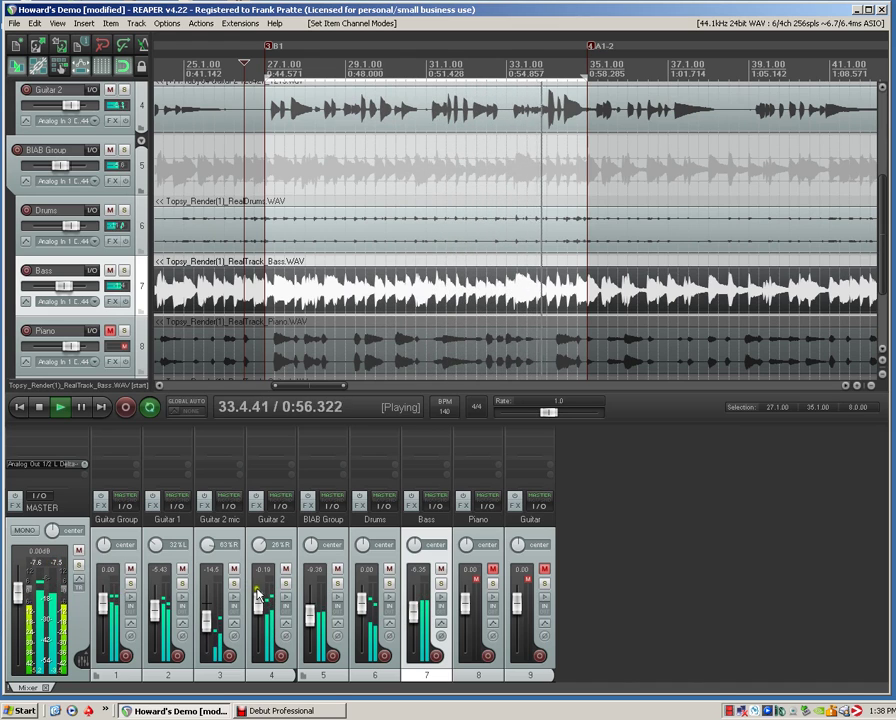
drag(318, 618, 314, 623)
drag(101, 604, 102, 614)
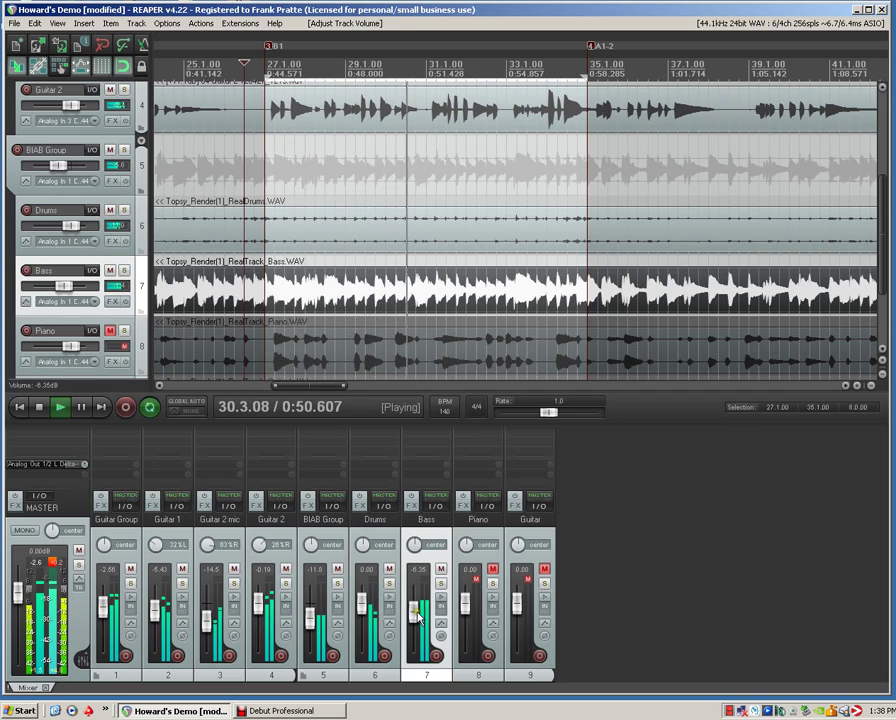
drag(416, 613, 416, 610)
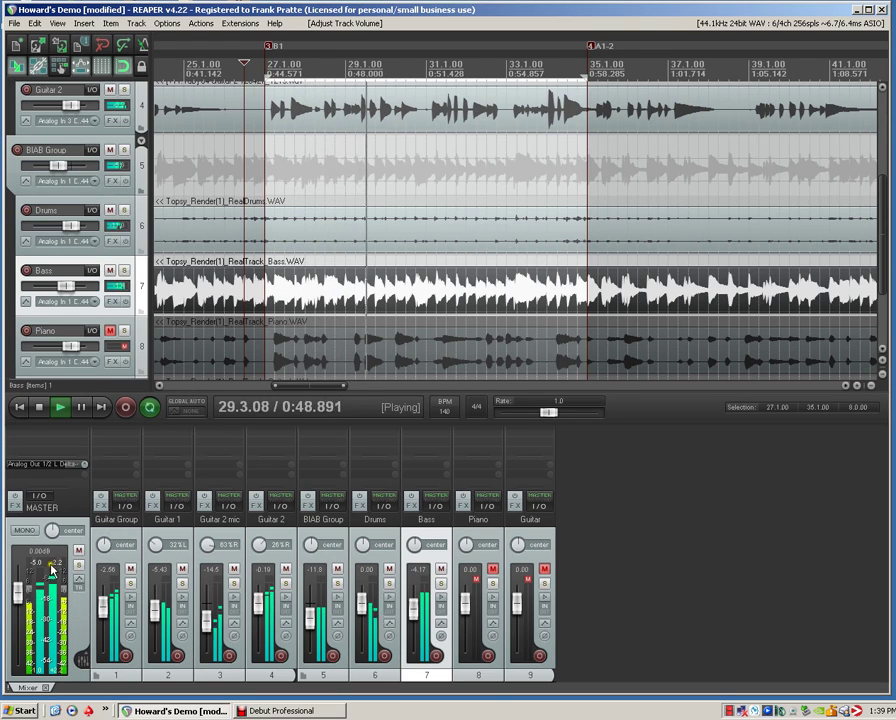
click(61, 408)
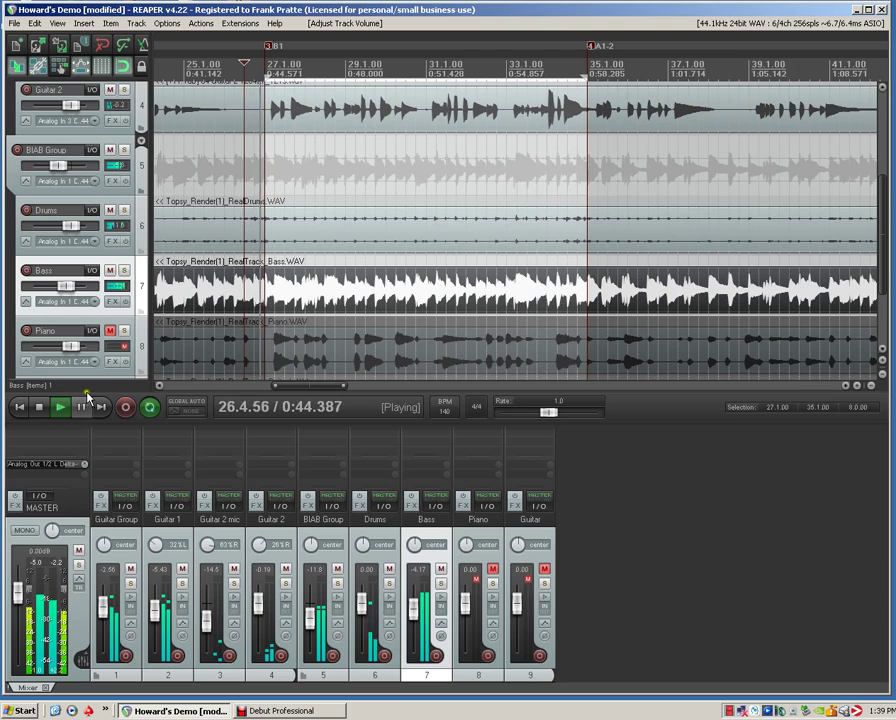
click(38, 408)
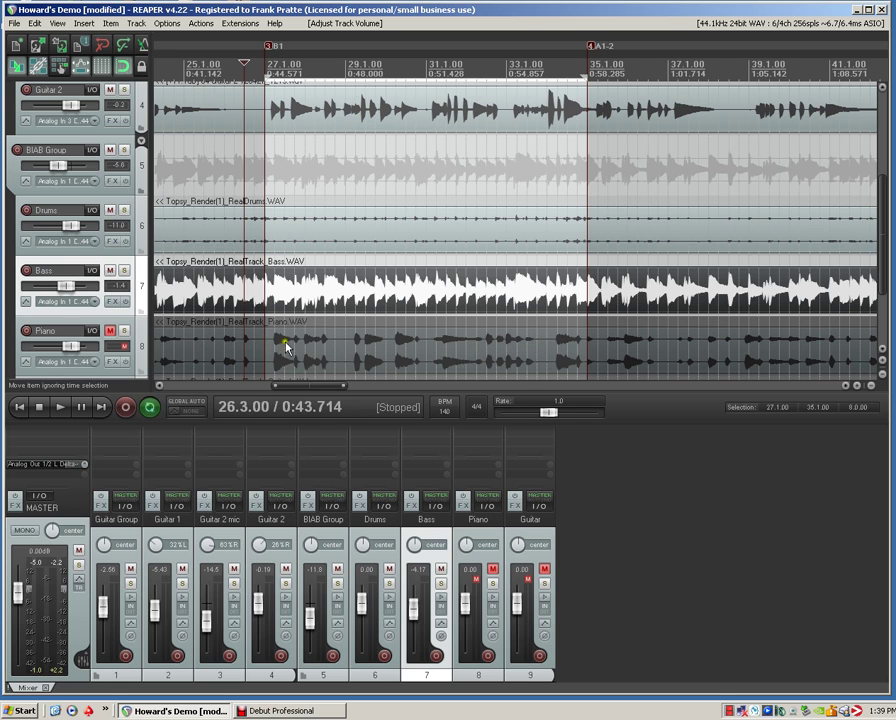
Step: Unmute and solo the Piano track, and play the B1 loop
click(123, 331)
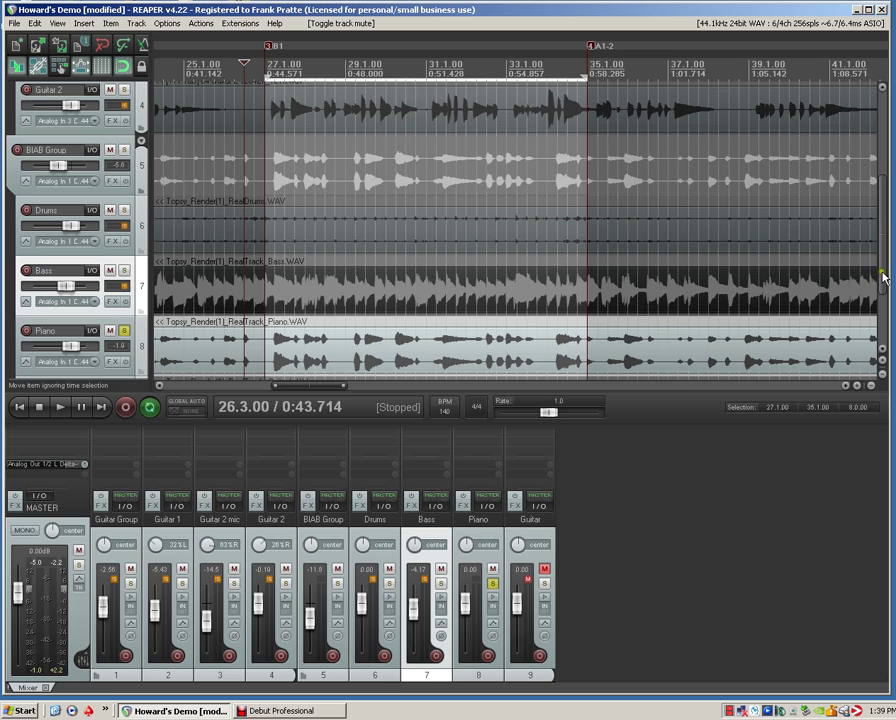
scroll(884, 278, down, 1)
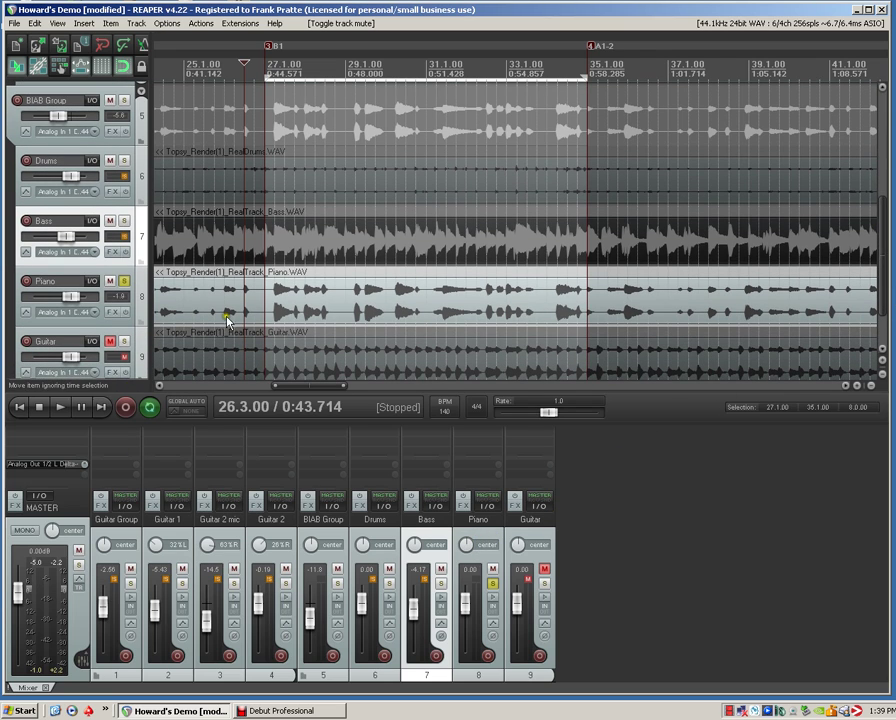
click(60, 407)
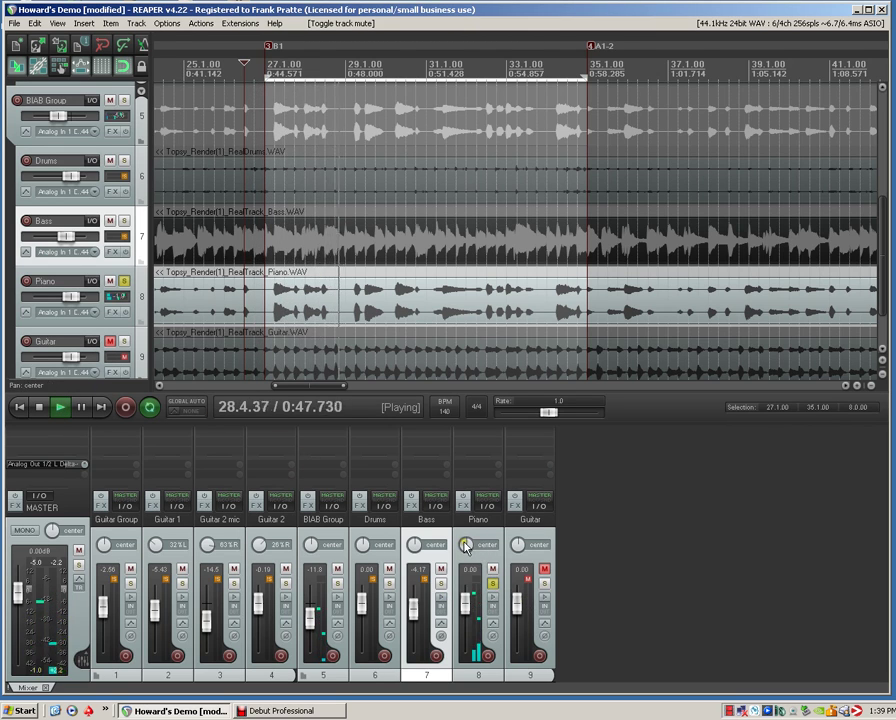
Step: Try panning the soloed Piano to about 96% right, and return its pan to center
drag(466, 545, 466, 500)
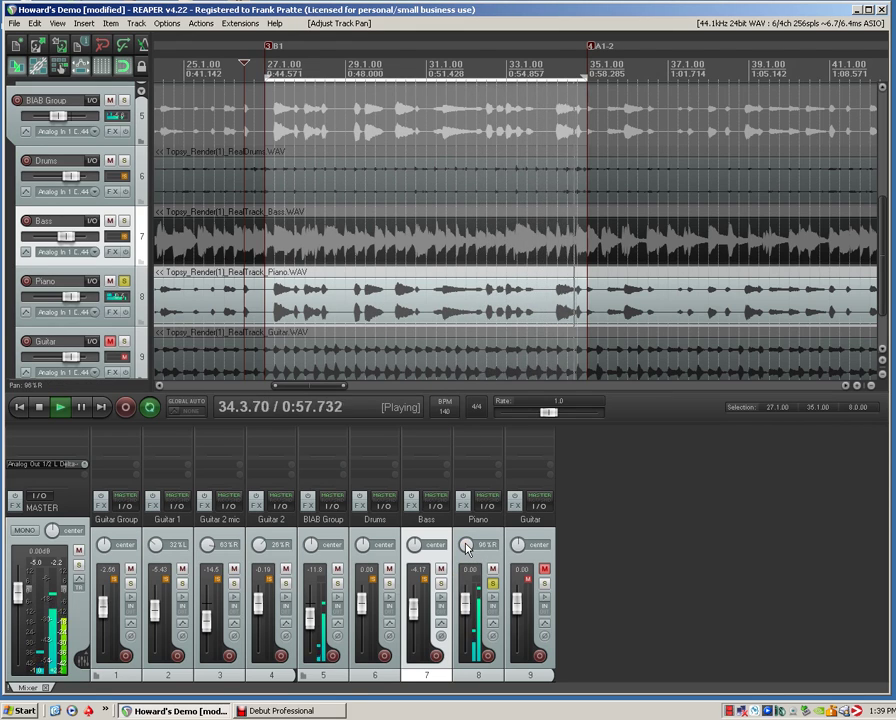
drag(483, 566, 483, 610)
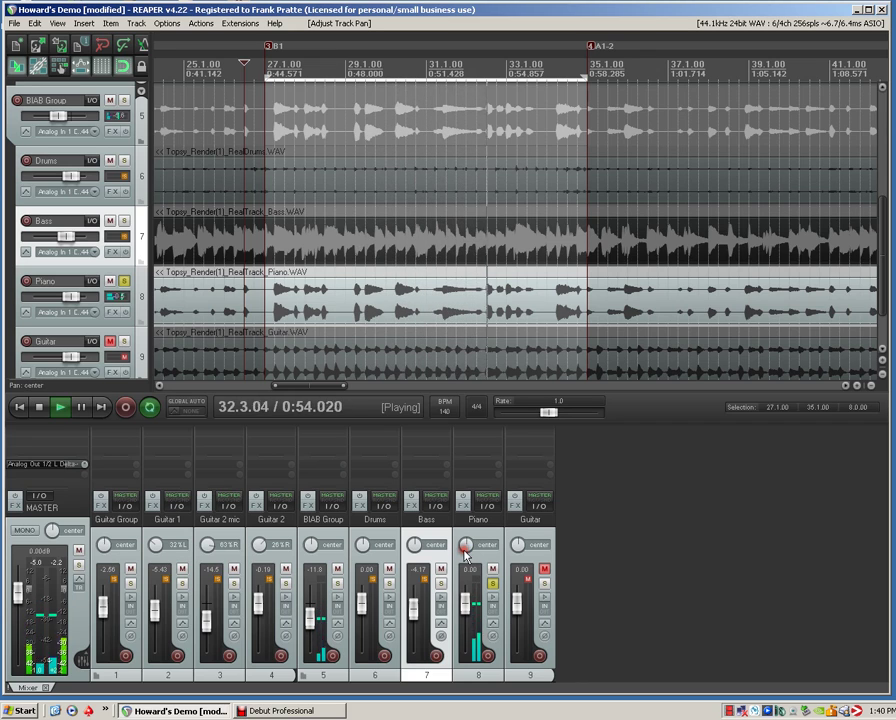
double_click(466, 546)
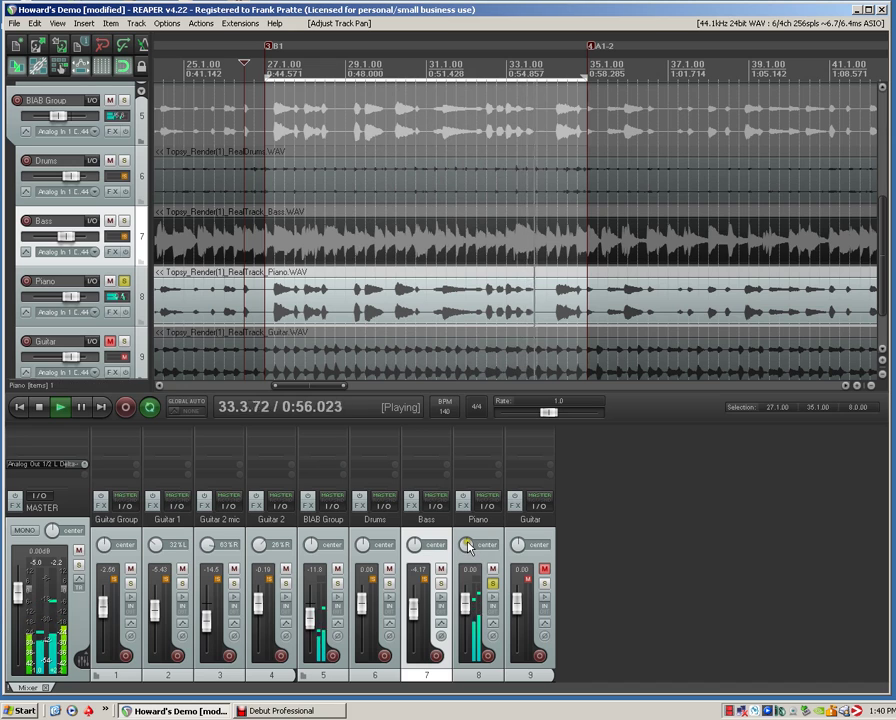
Step: Switch the Piano track to Dual pan mode, centering its left channel and panning its right channel to about 47% right
right_click(467, 546)
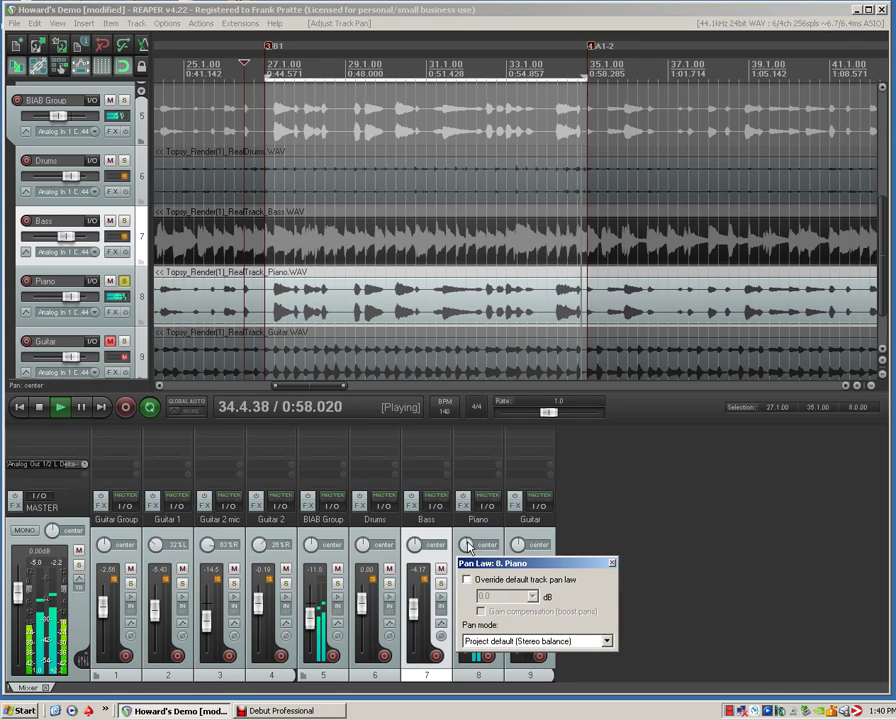
click(607, 641)
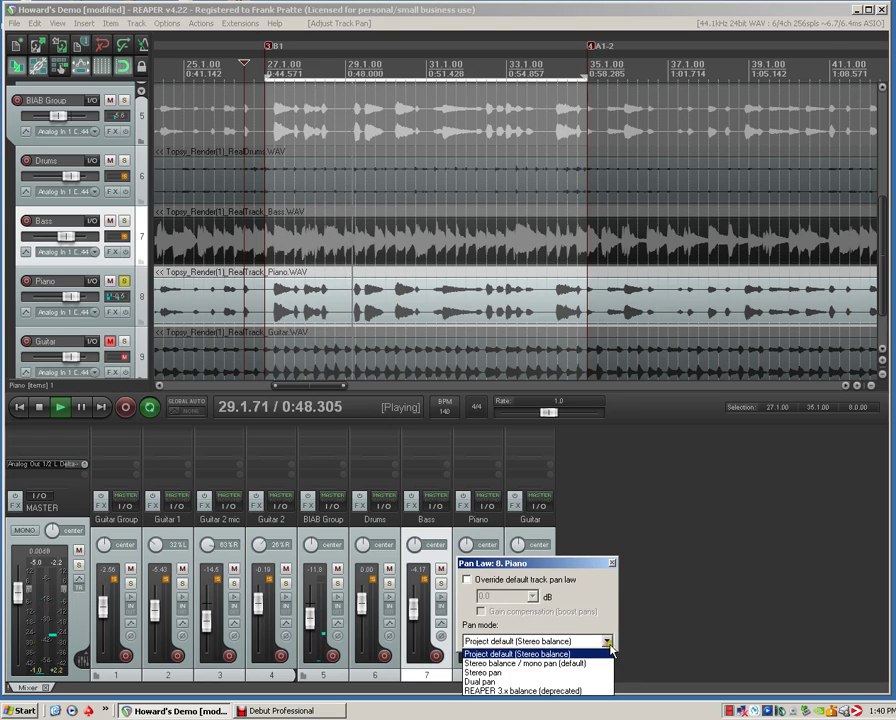
click(605, 684)
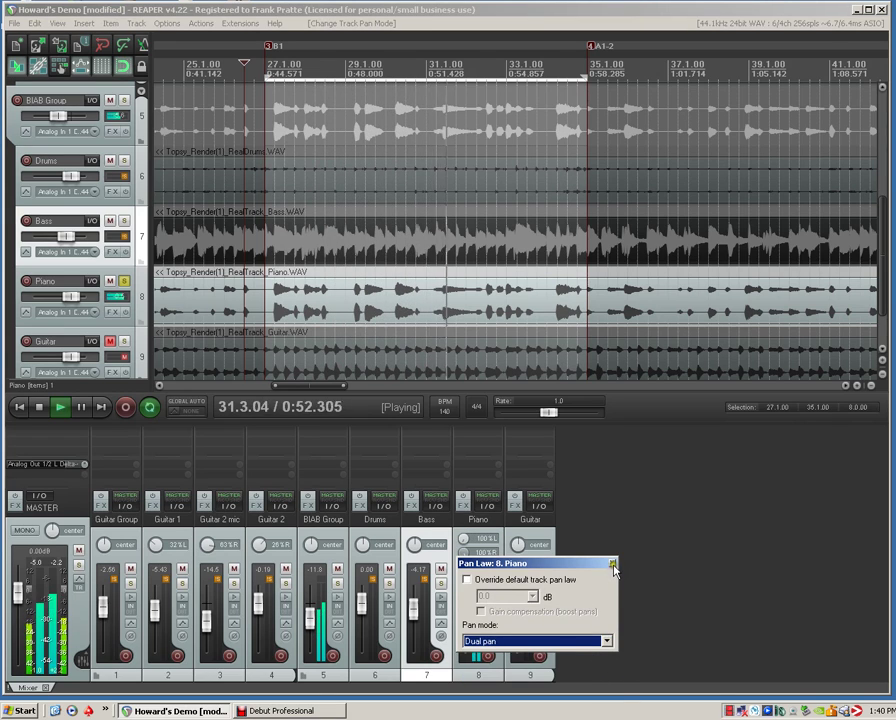
click(612, 563)
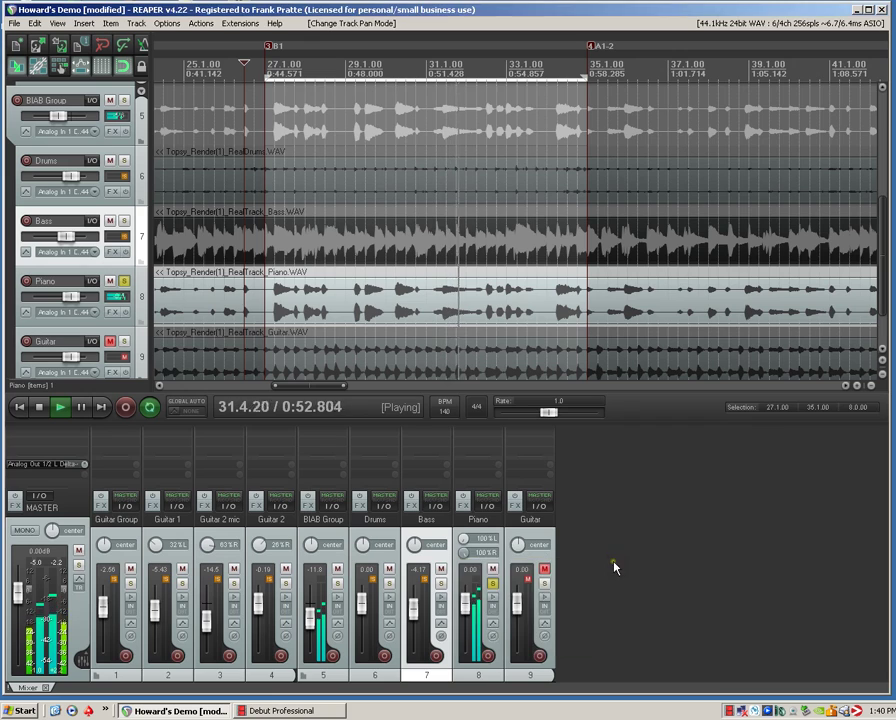
mouse_move(464, 547)
mouse_down()
mouse_move(465, 575)
mouse_move(465, 566)
mouse_up()
click(465, 555)
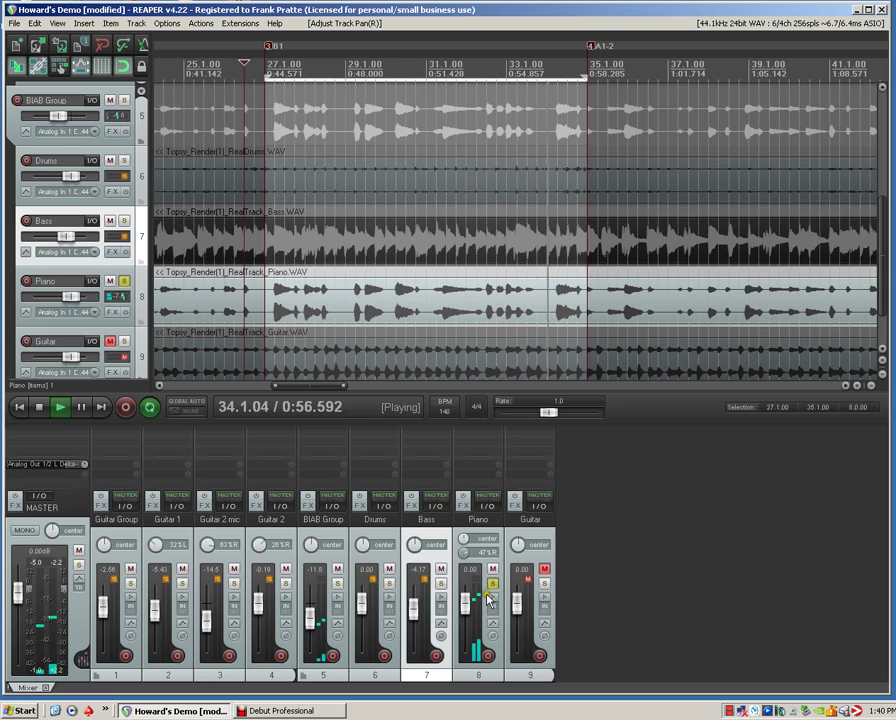
Step: Unsolo the Piano, settle its volume at about -0.57 dB in the full mix, stop playback and reset its clip indicator
drag(468, 597, 470, 608)
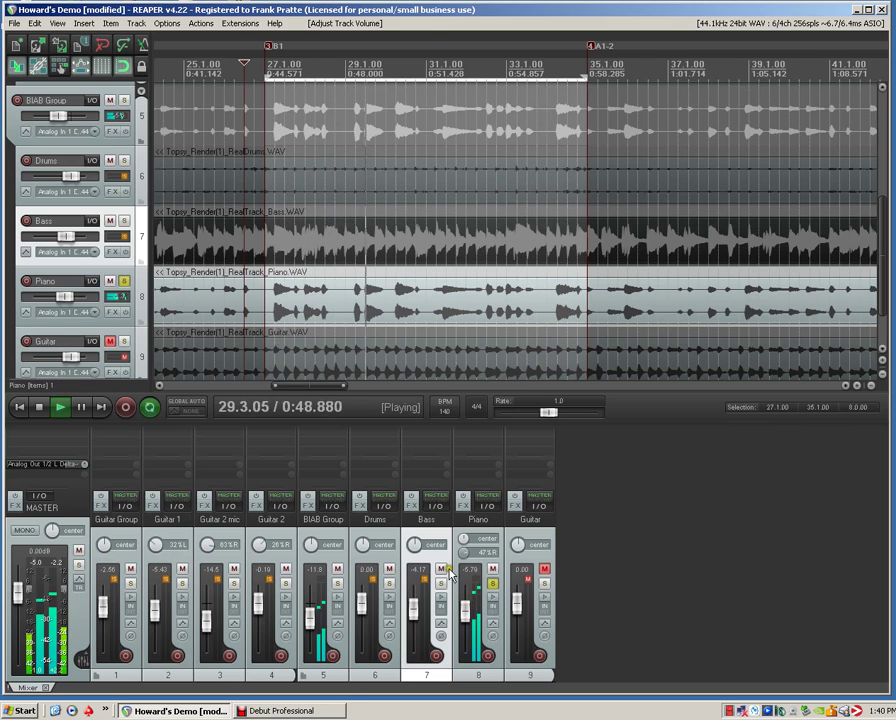
click(492, 582)
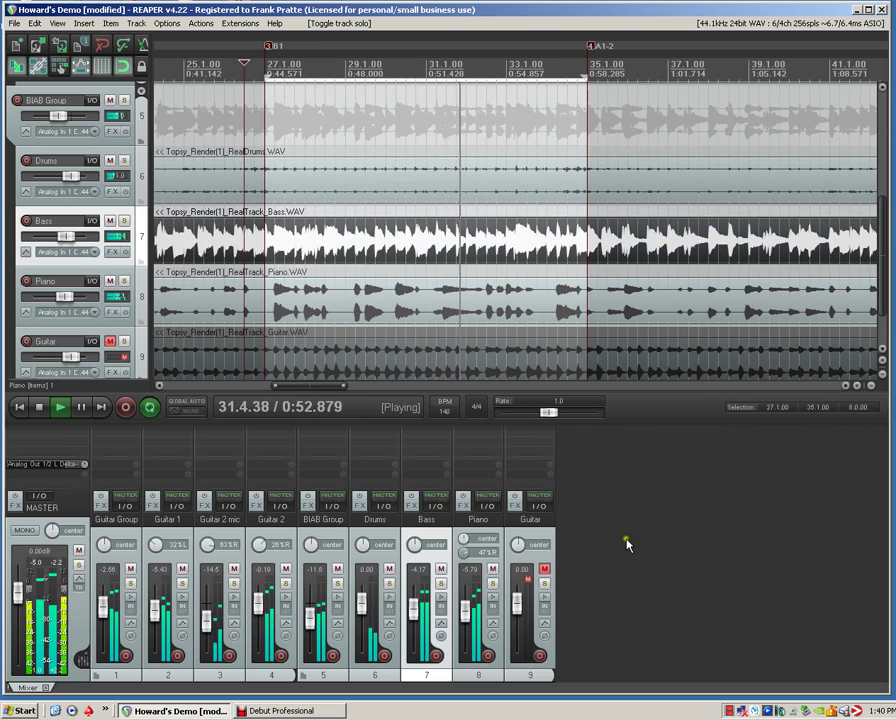
click(463, 613)
drag(463, 613, 465, 603)
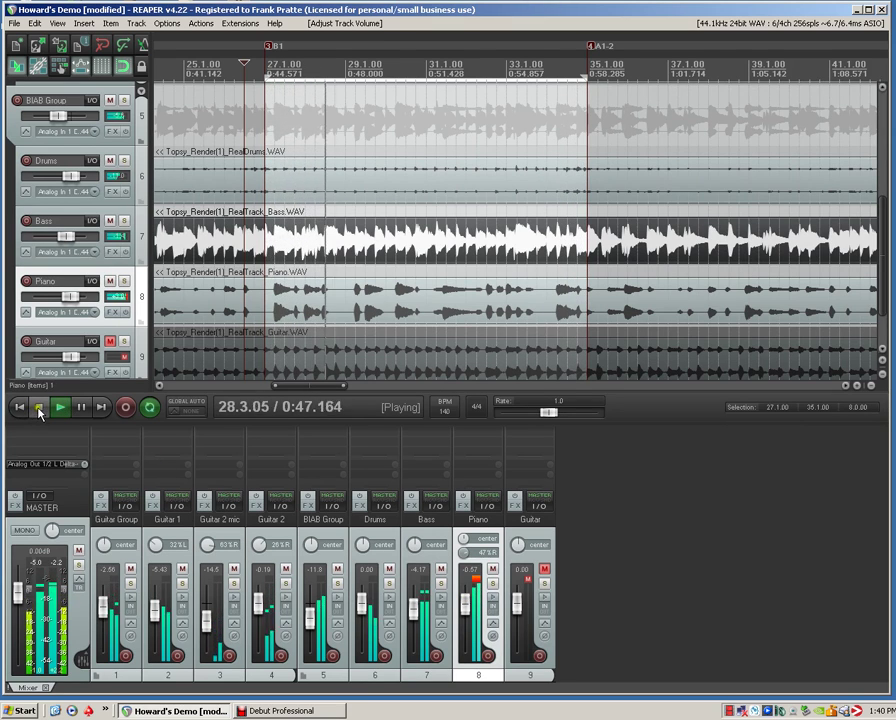
click(39, 407)
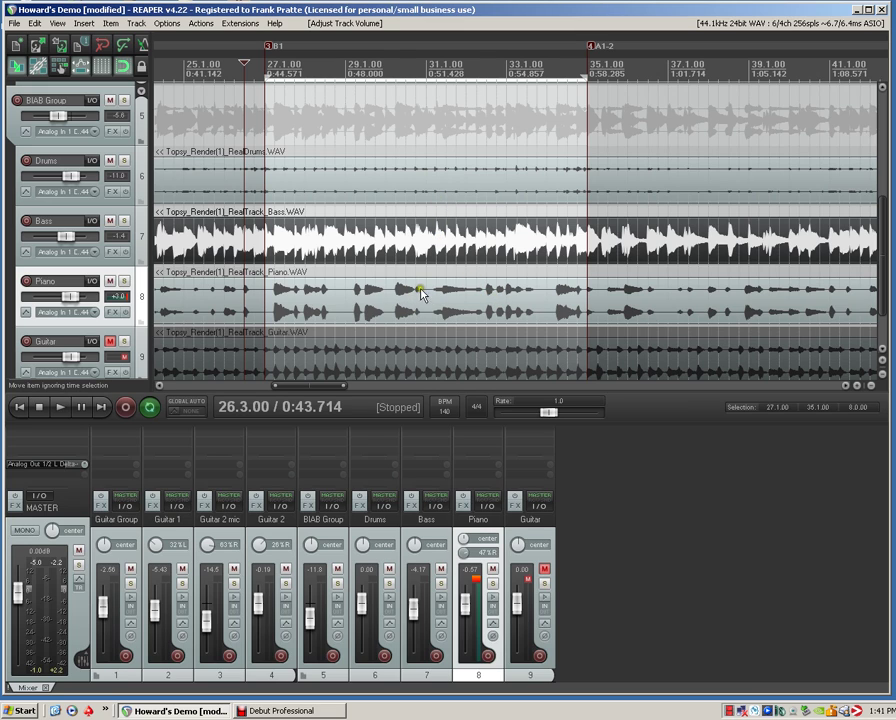
click(476, 580)
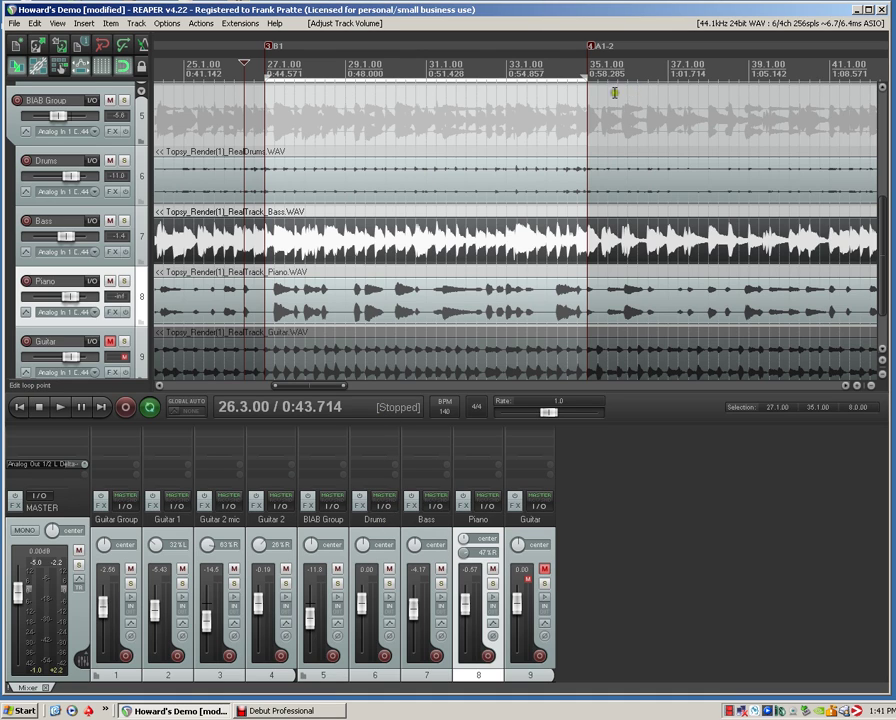
Step: Remove the time selection over the B1 section and return the edit cursor to the project start
right_click(490, 70)
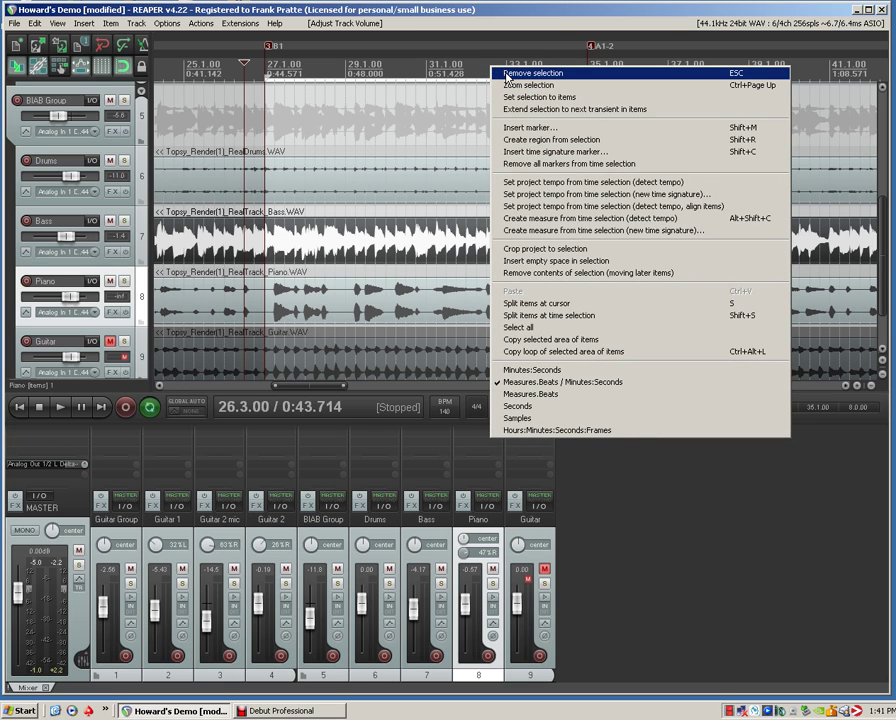
click(507, 74)
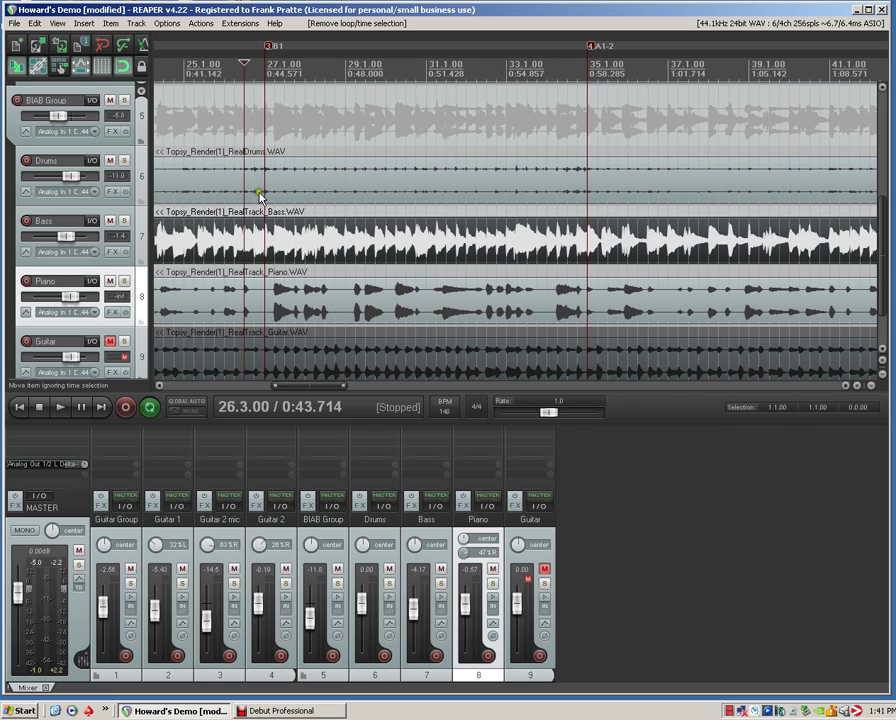
click(187, 210)
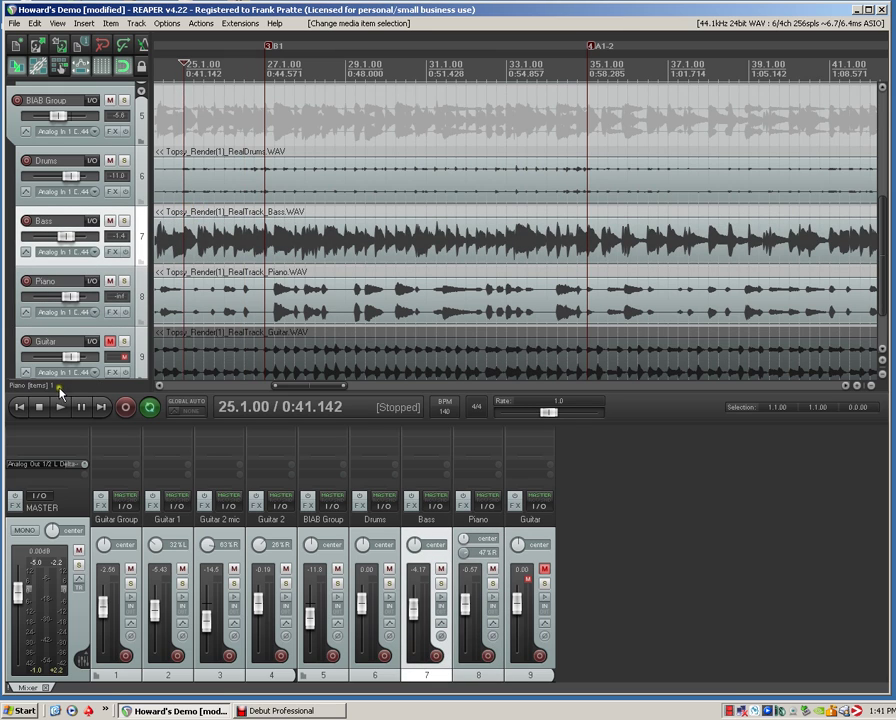
click(18, 407)
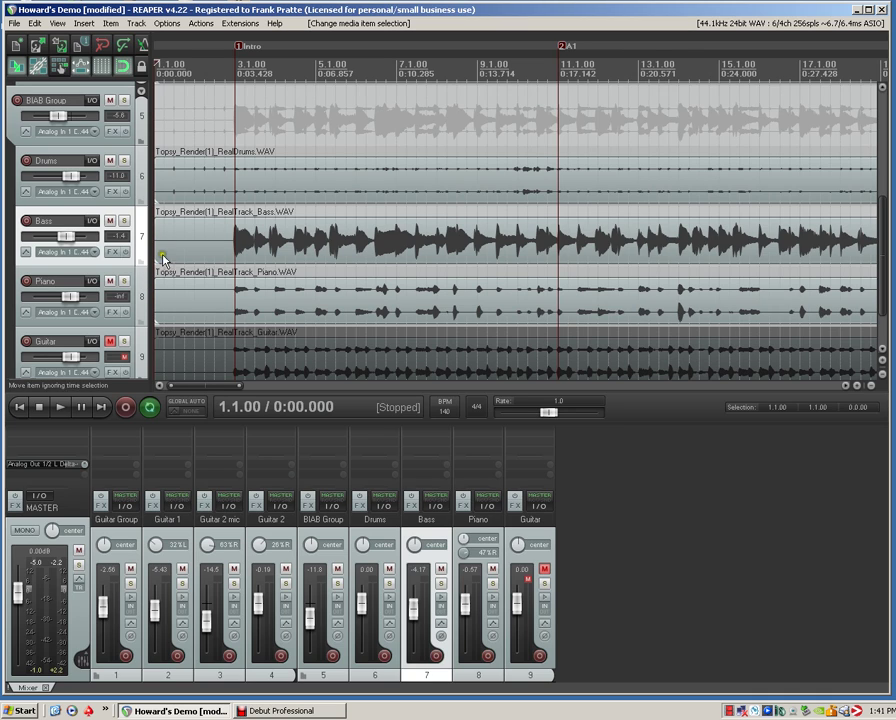
Step: Mute and delete the Piano track, and delete the already muted Guitar track from the BIAB group
click(494, 570)
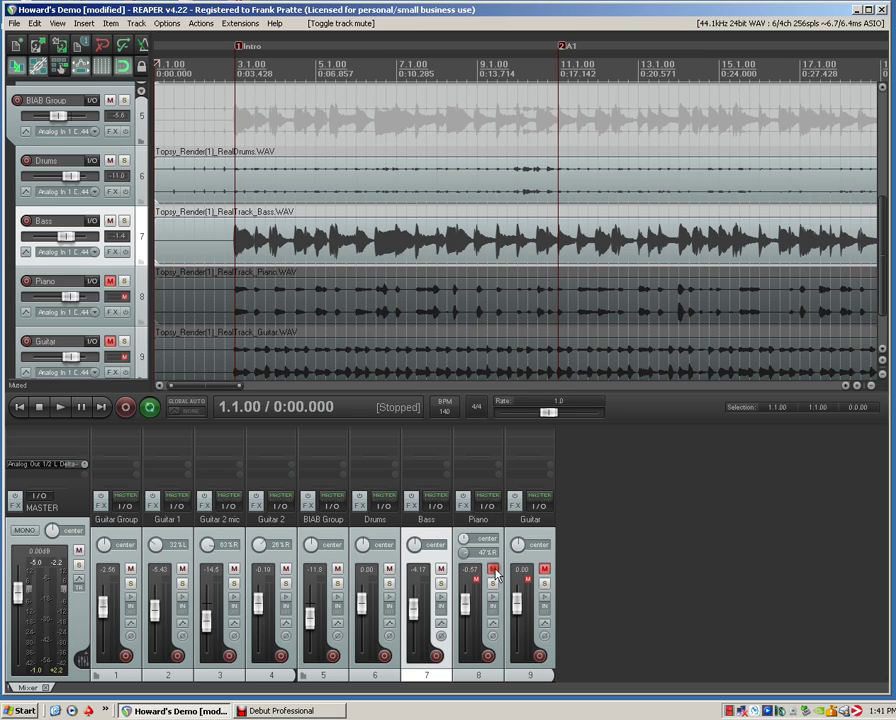
click(20, 287)
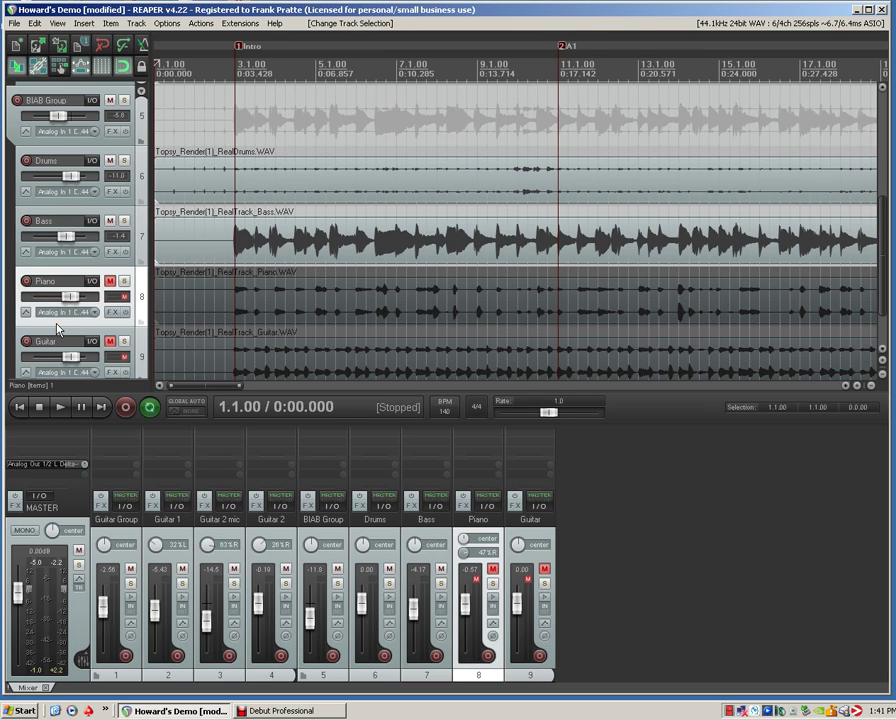
key(Delete)
click(433, 381)
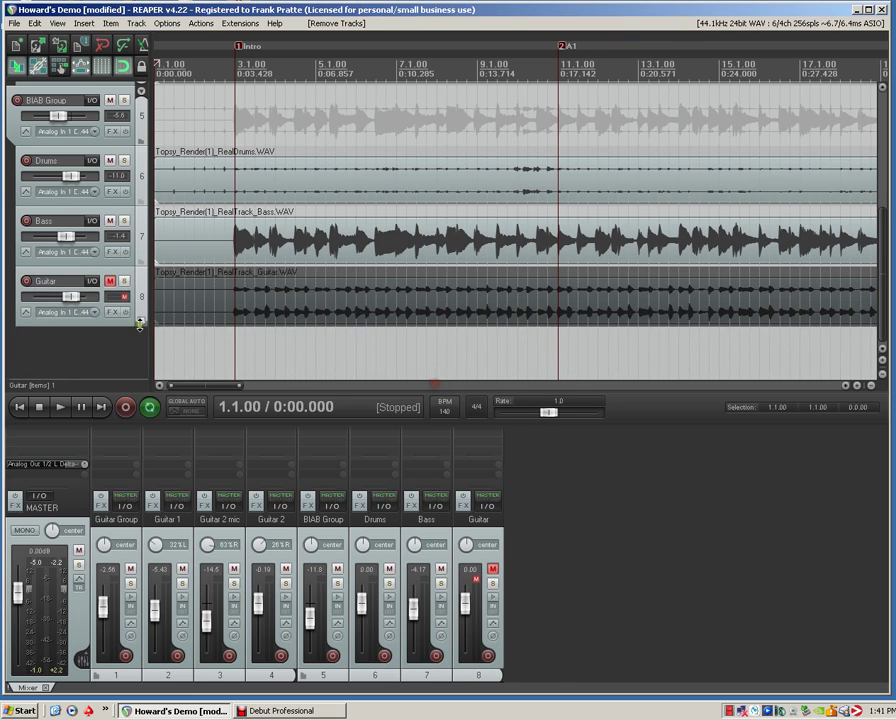
click(20, 276)
key(Delete)
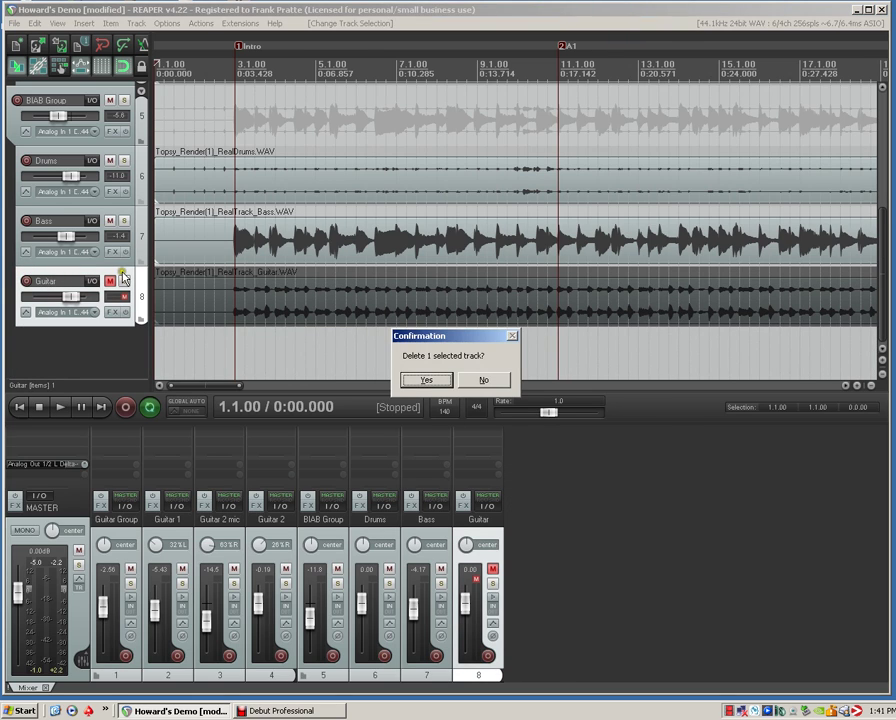
click(426, 381)
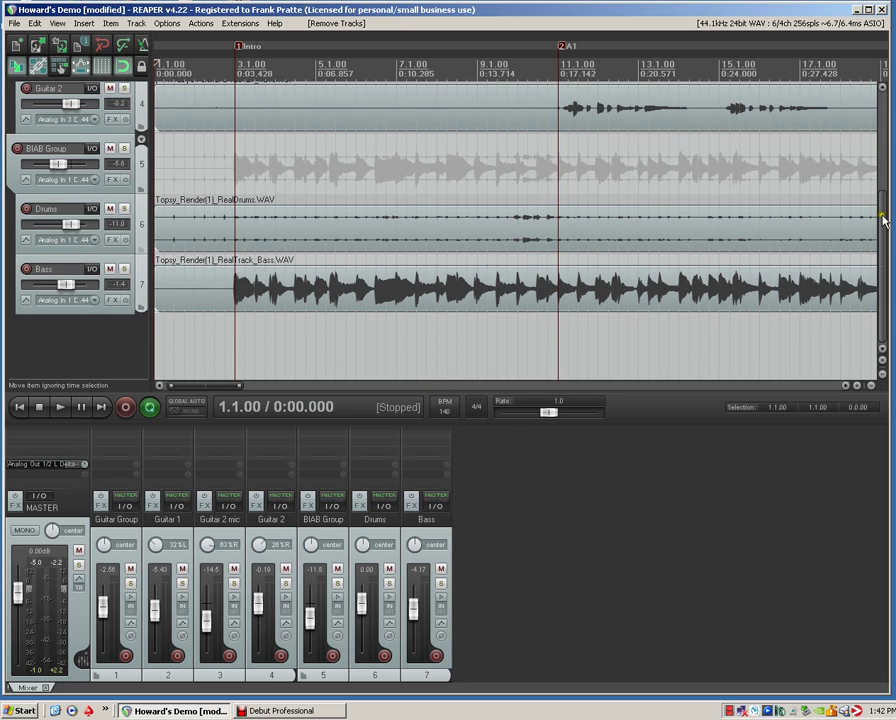
Step: Trim the start of the Bass item to the B1 marker at 27.1.00 and audition the bass entry from 23.3.00
scroll(884, 220, up, 5)
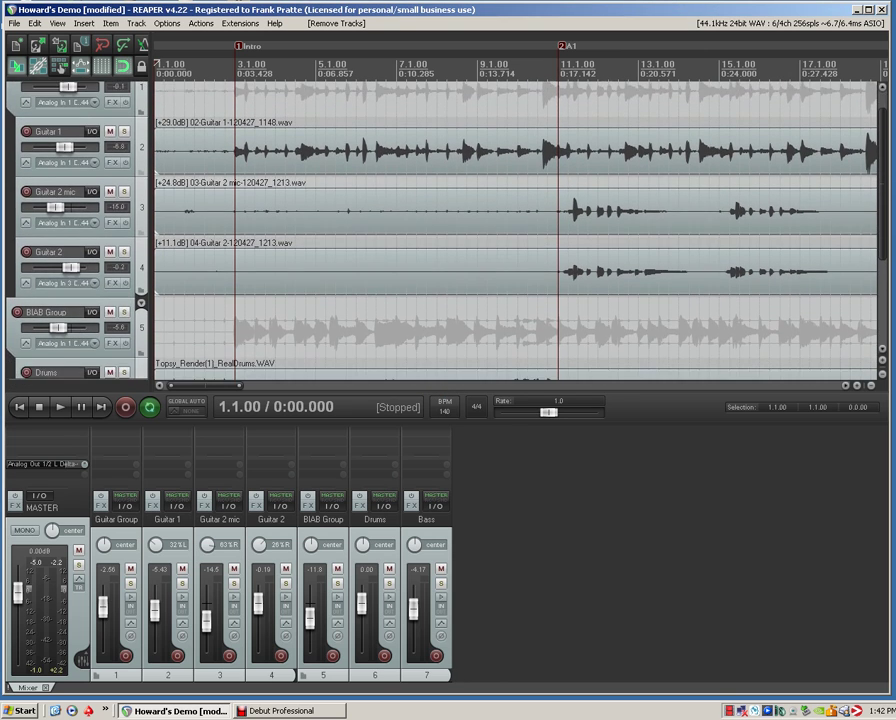
scroll(520, 230, up, 2)
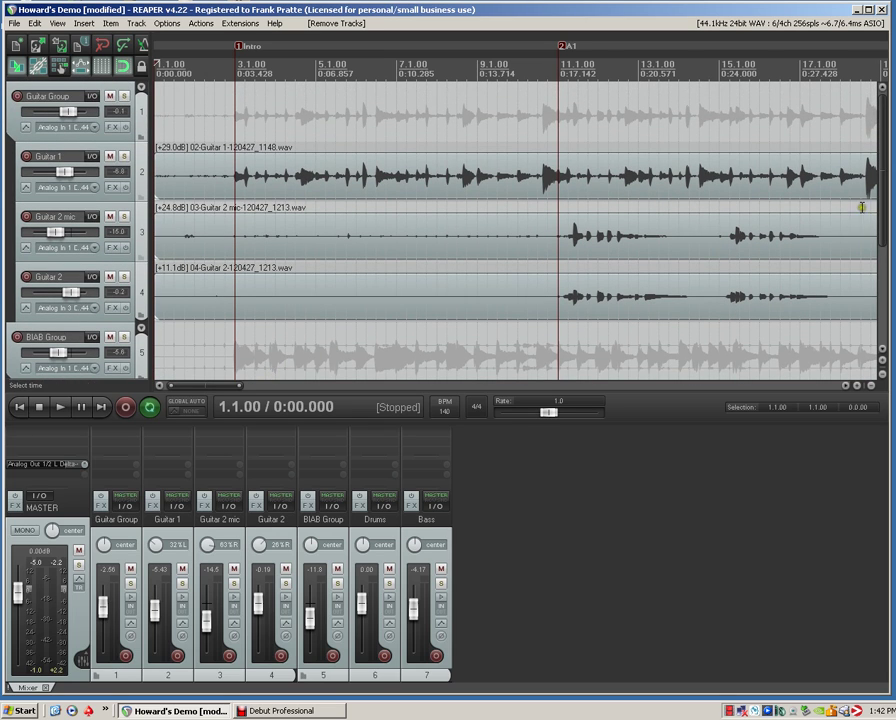
scroll(882, 203, down, 5)
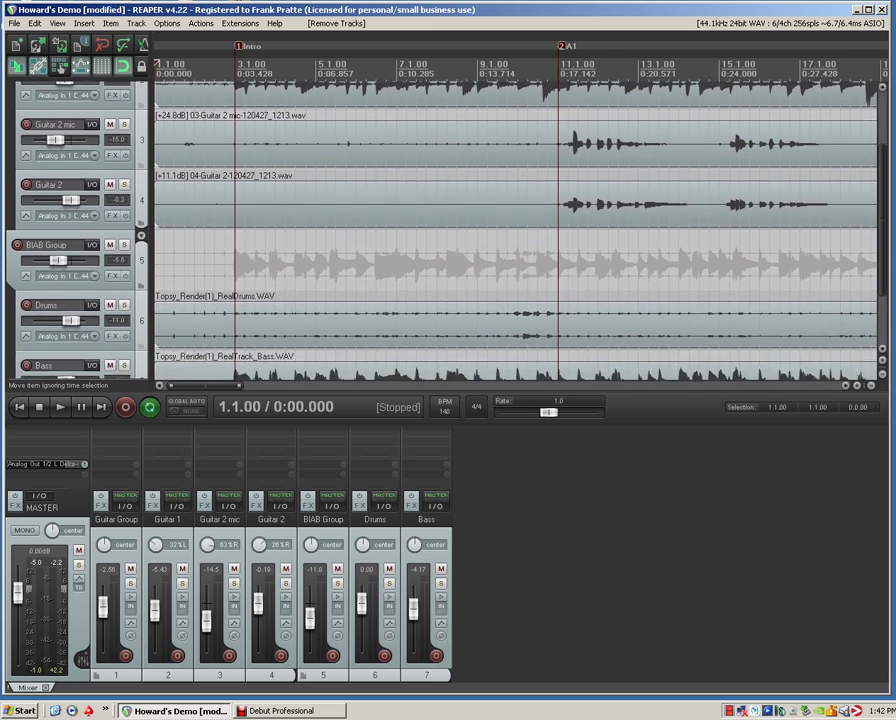
scroll(520, 215, down, 2)
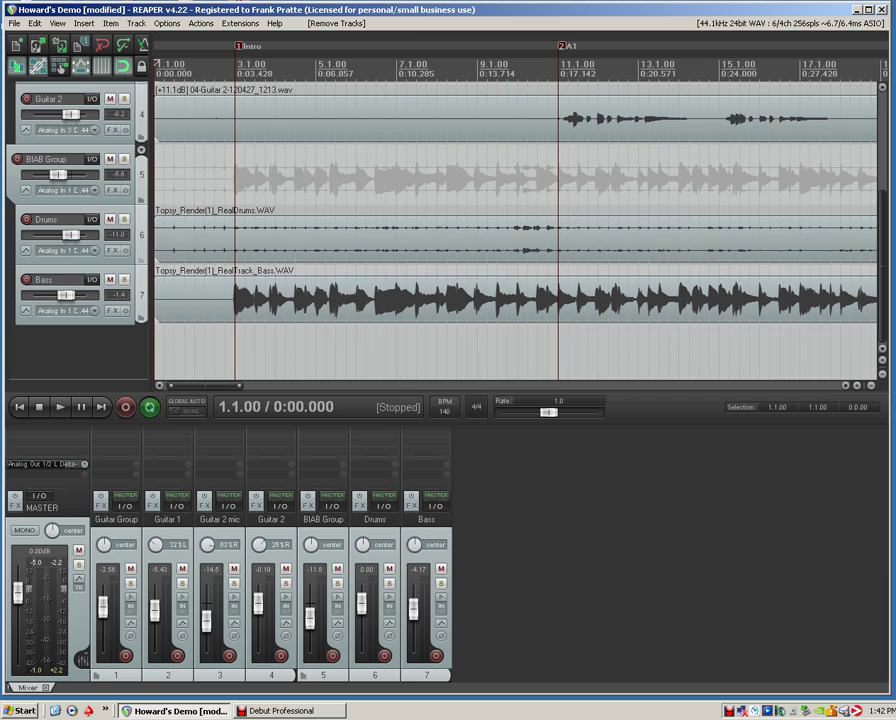
scroll(520, 215, up, 1)
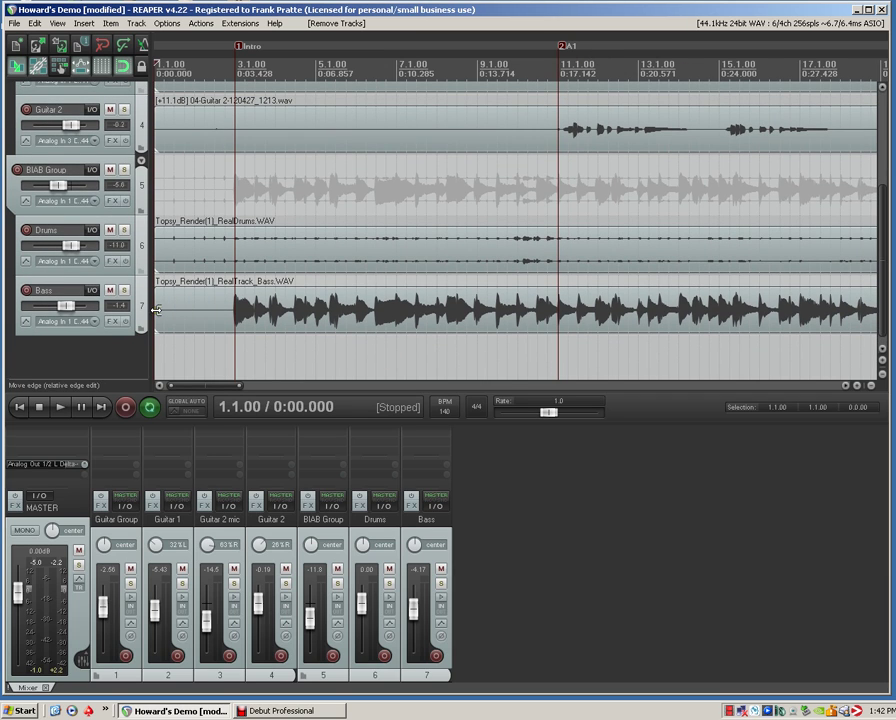
drag(156, 310, 3, 432)
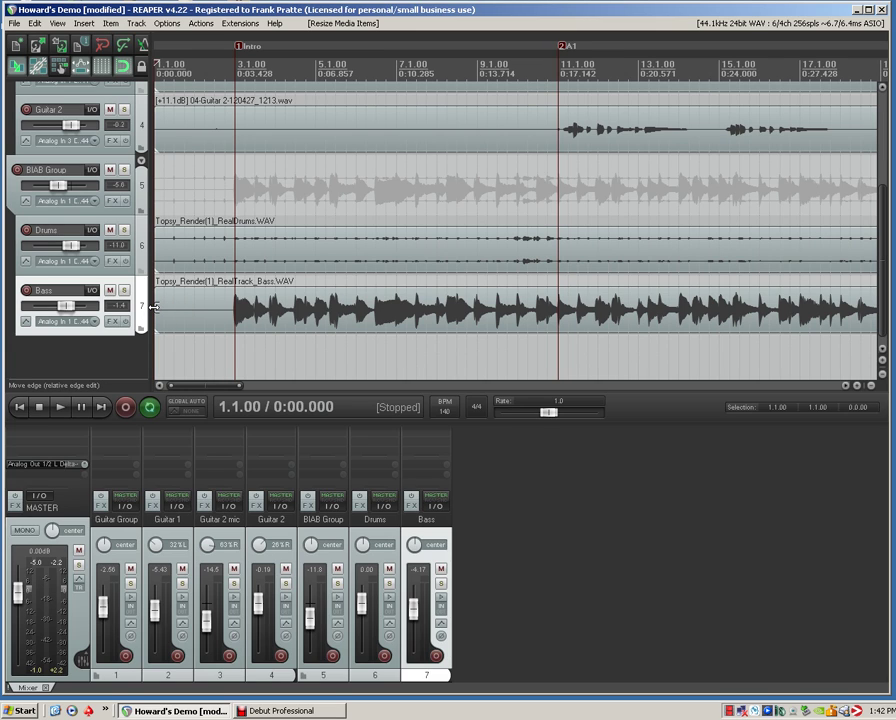
drag(153, 307, 518, 451)
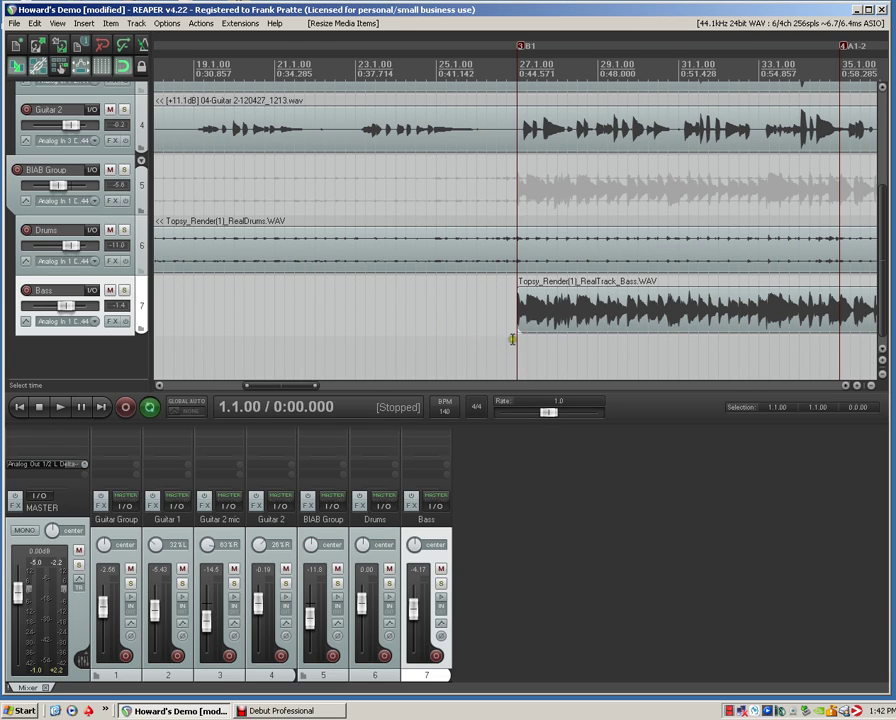
click(376, 294)
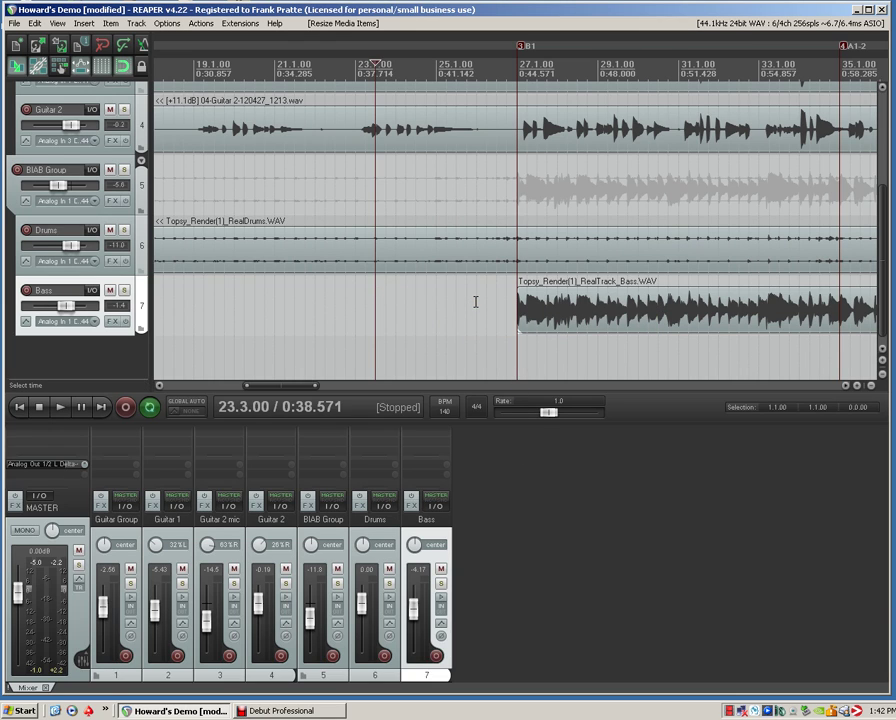
key(space)
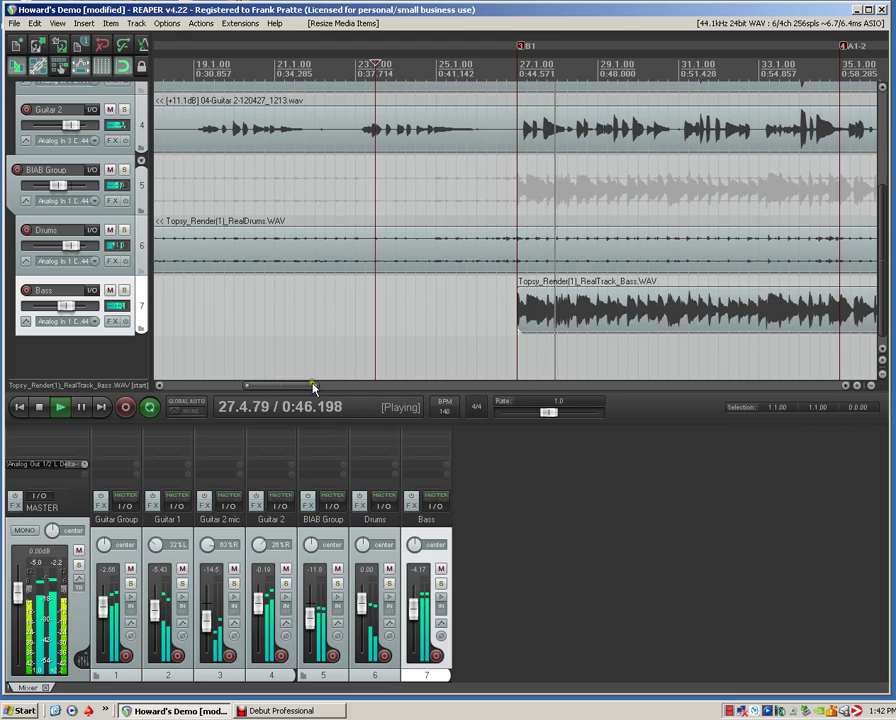
key(space)
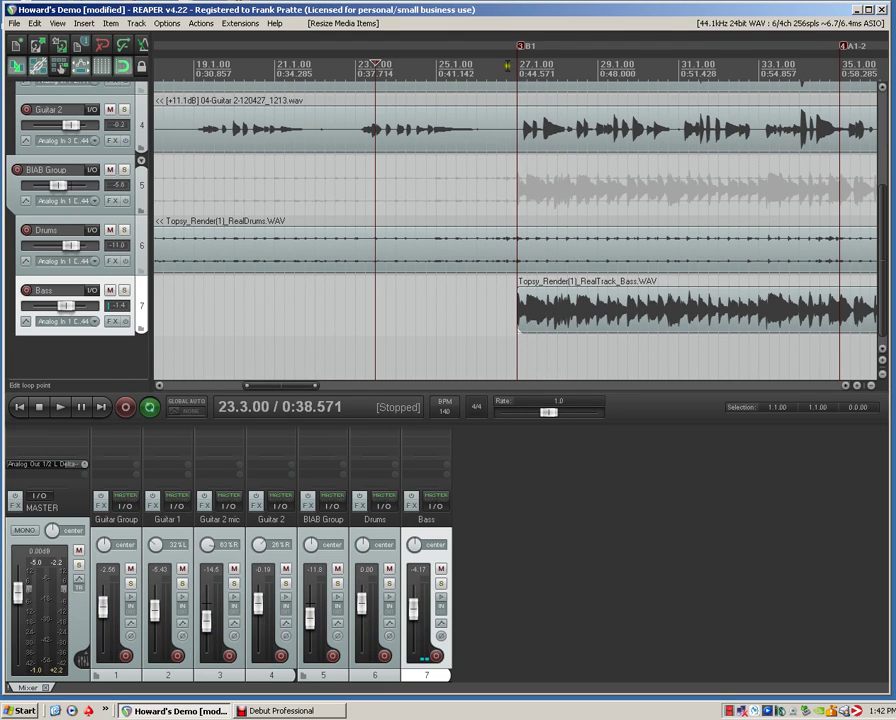
Step: Extend the start of the Bass item two beats earlier, to about 26.3.00, and audition the entry from 25.4.00
click(507, 66)
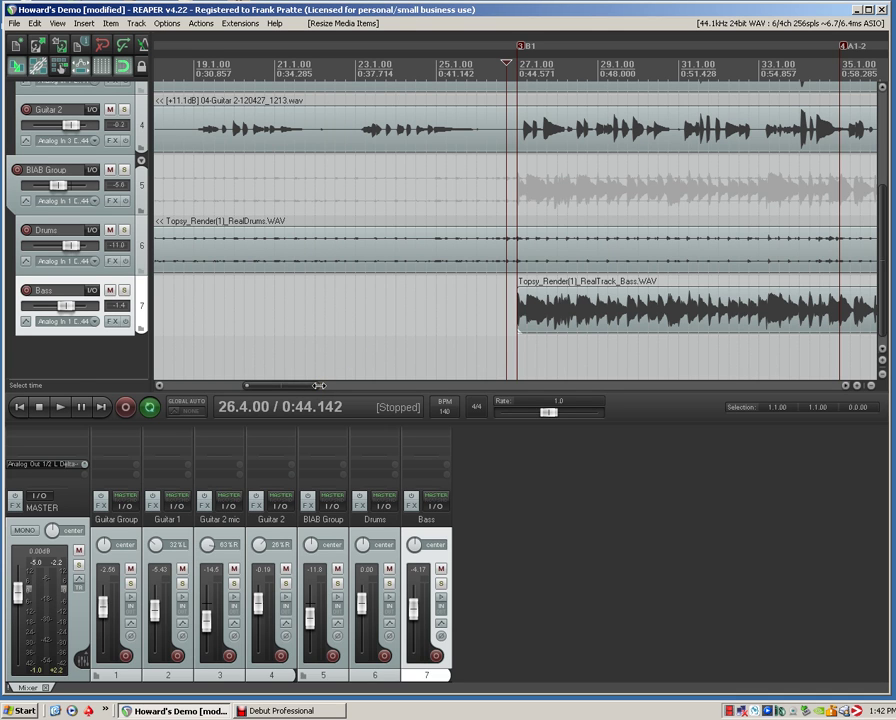
drag(318, 385, 281, 394)
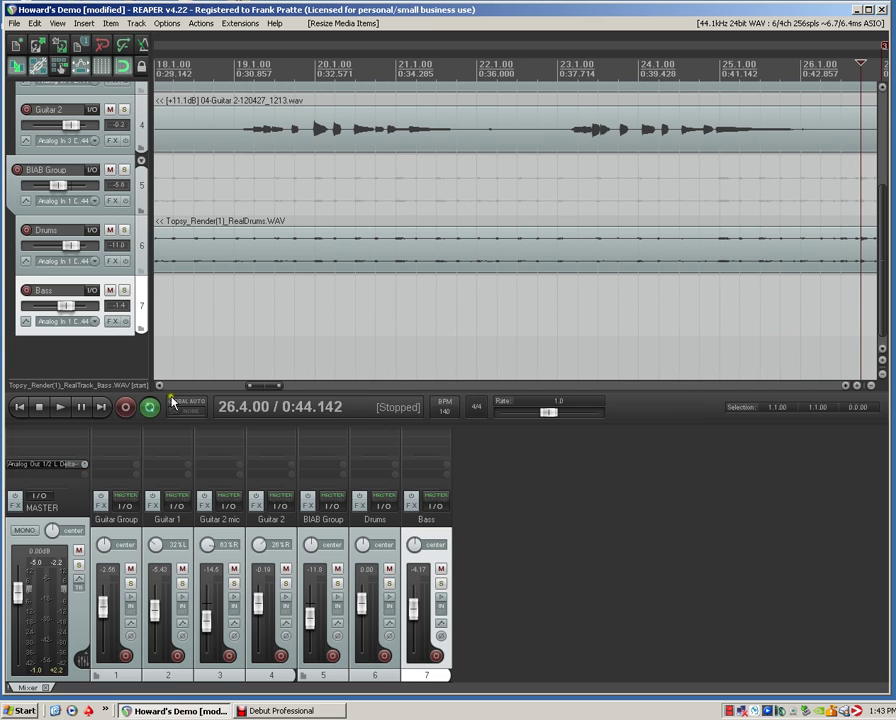
drag(259, 390, 278, 388)
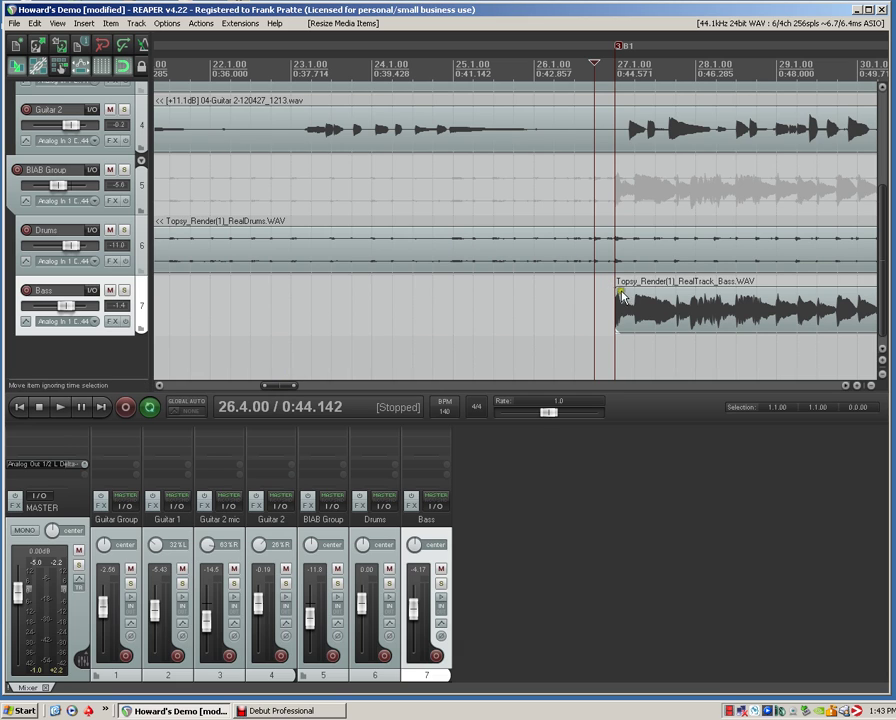
drag(618, 302, 576, 312)
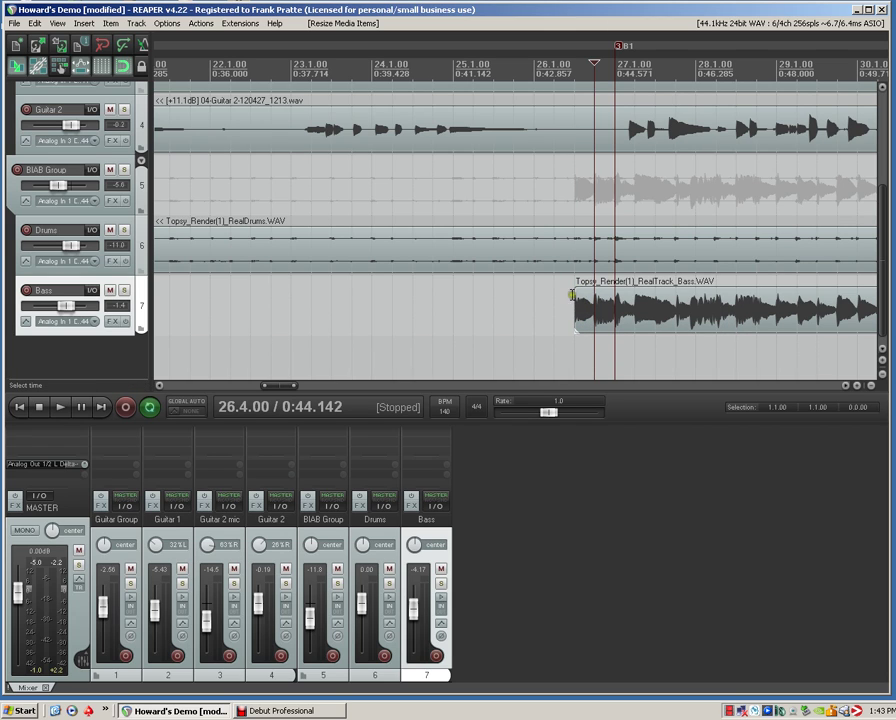
click(505, 298)
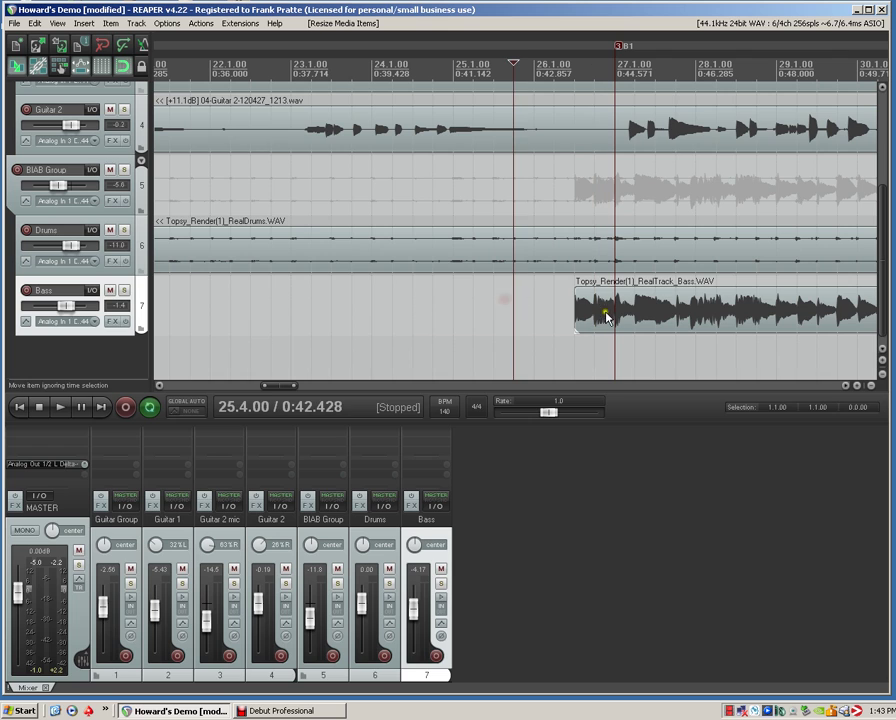
key(space)
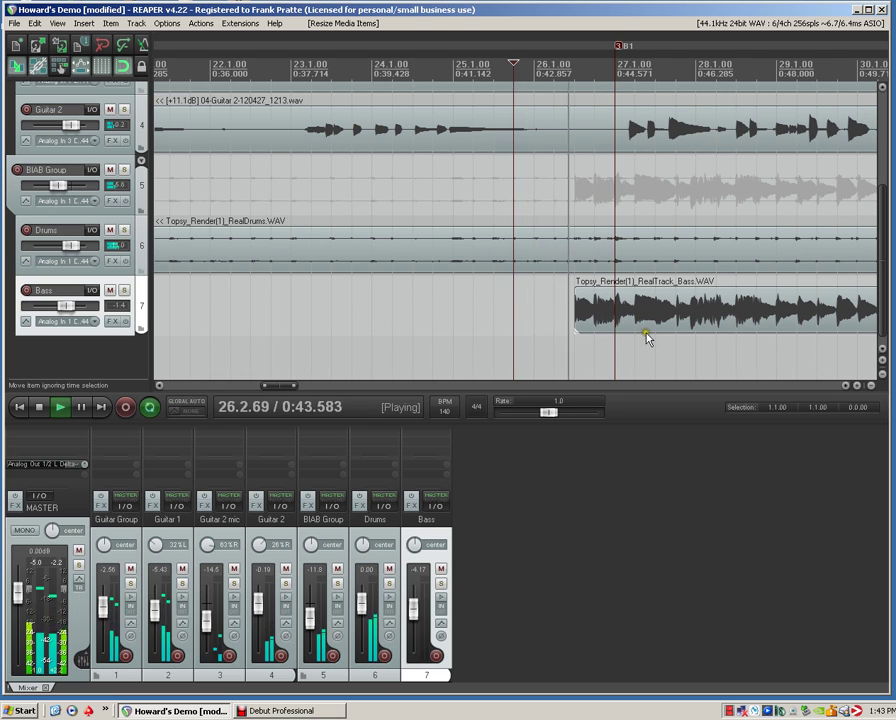
key(space)
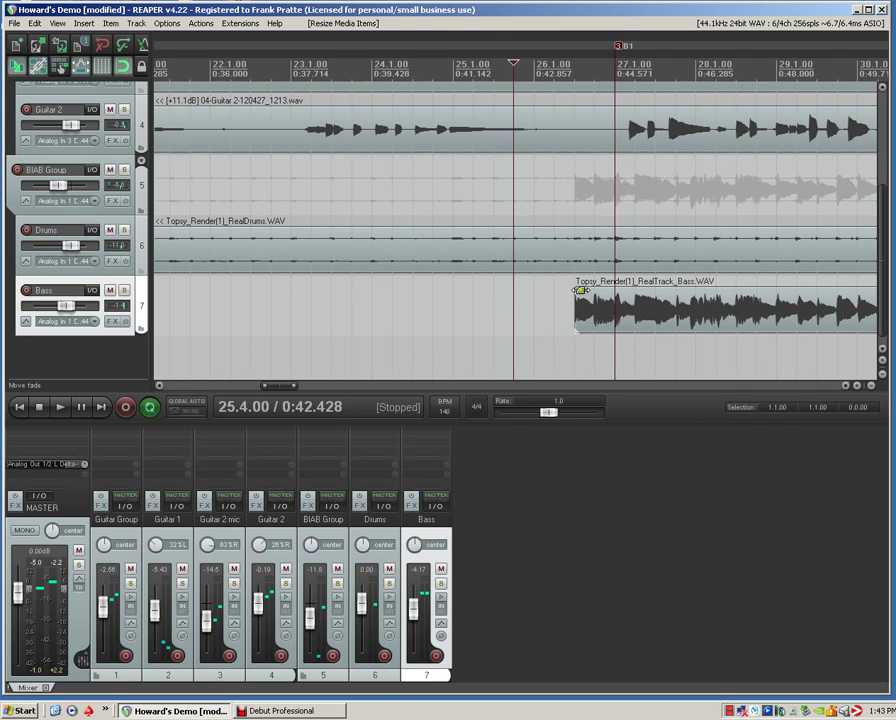
Step: Add a short fade-in at the start of the Bass item and play the transition into B1
drag(576, 289, 605, 305)
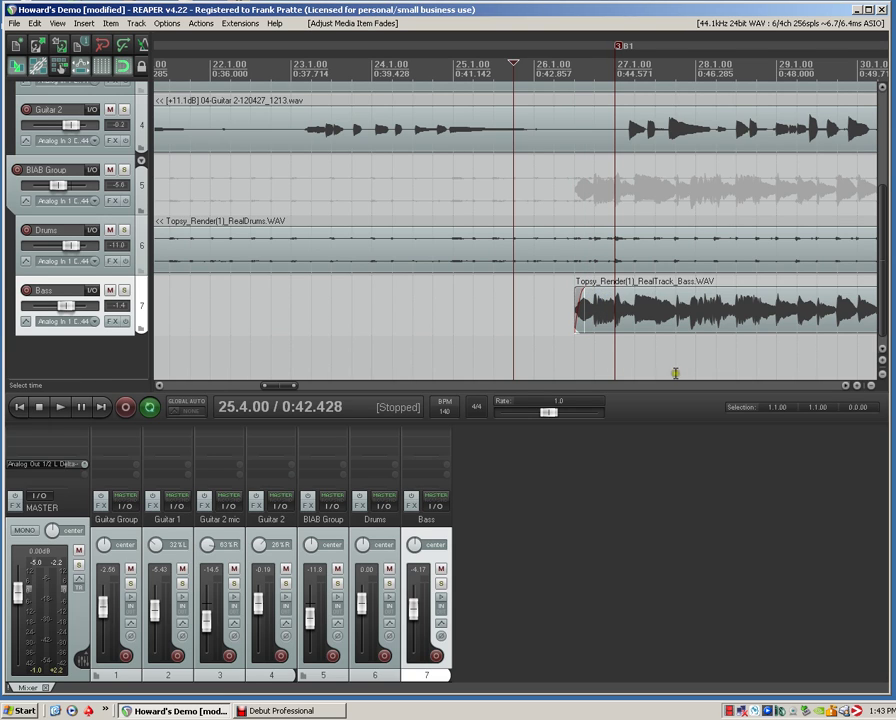
key(space)
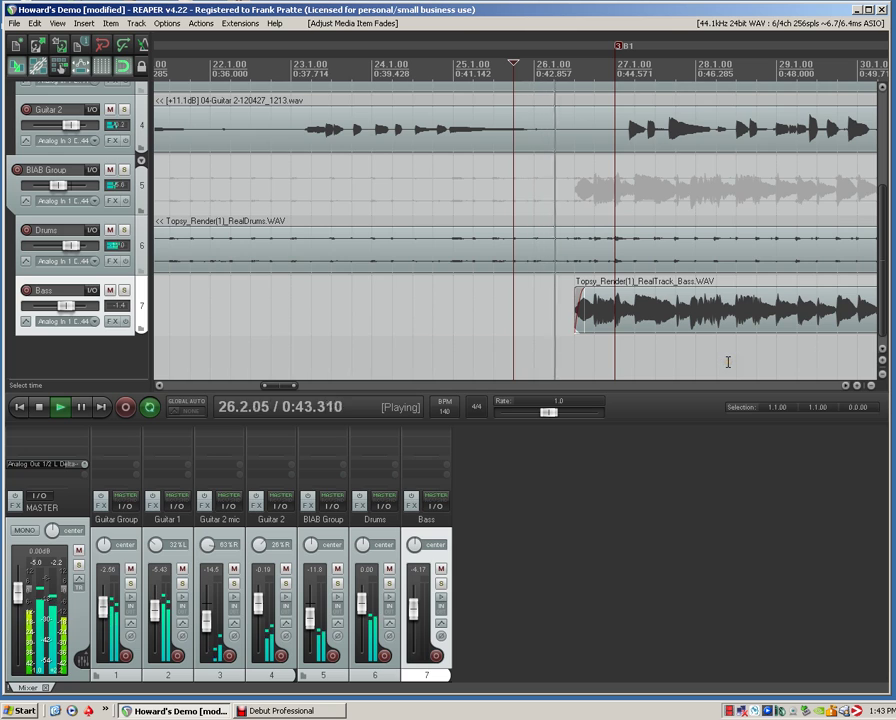
key(space)
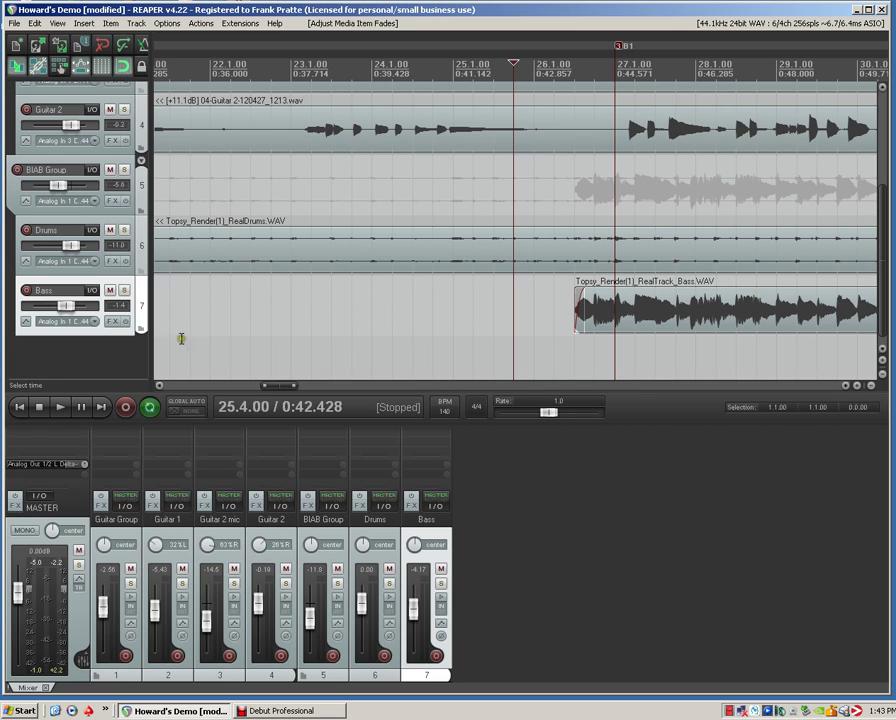
Step: Return to the song's beginning, view Guitar 1's effects chain and plug-in browser, and close both without adding an effect
click(178, 386)
click(178, 386)
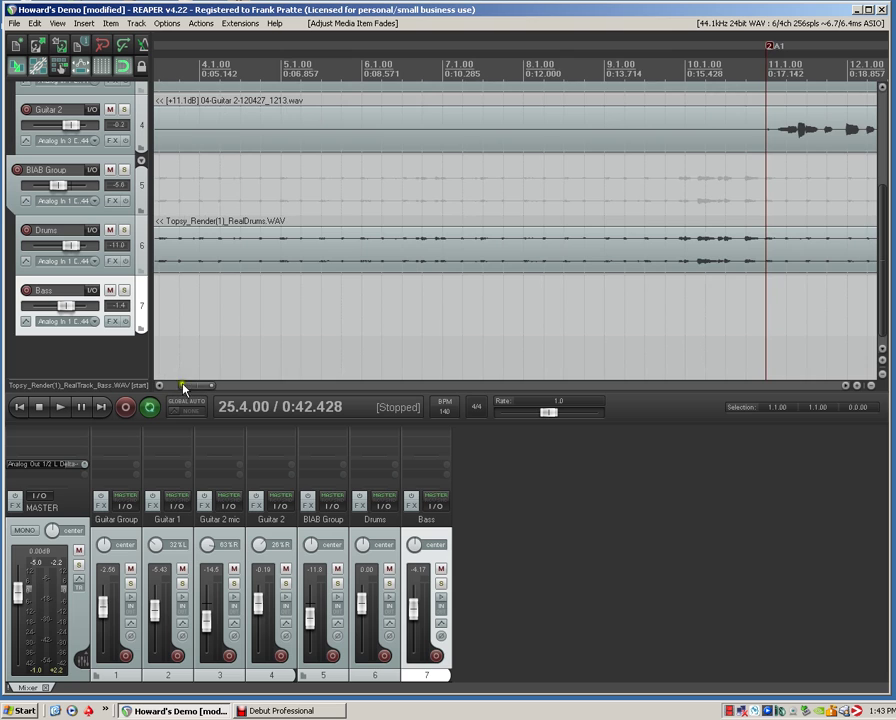
drag(196, 389, 174, 386)
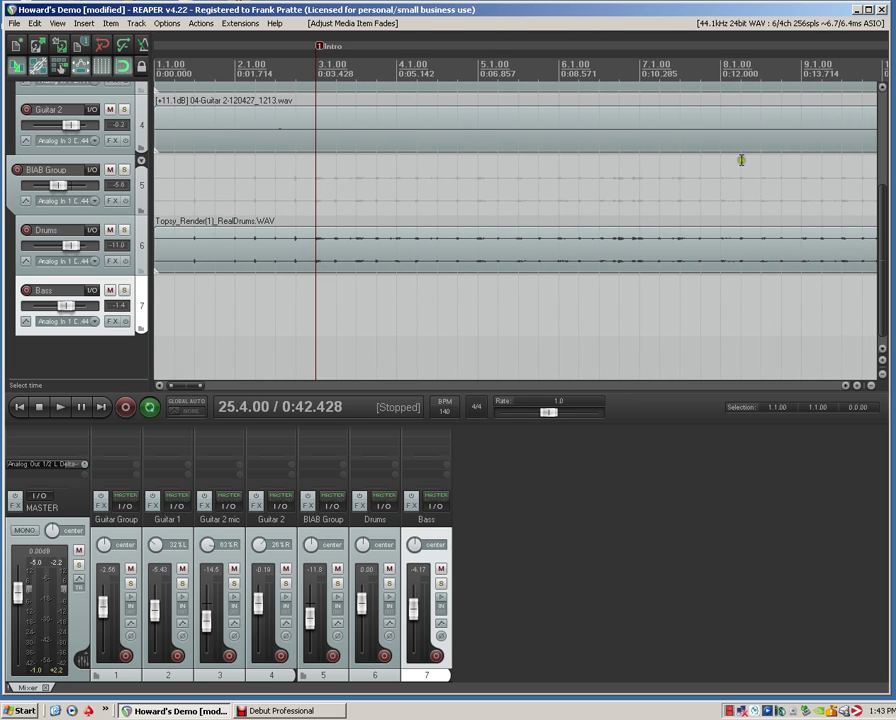
scroll(884, 194, up, 5)
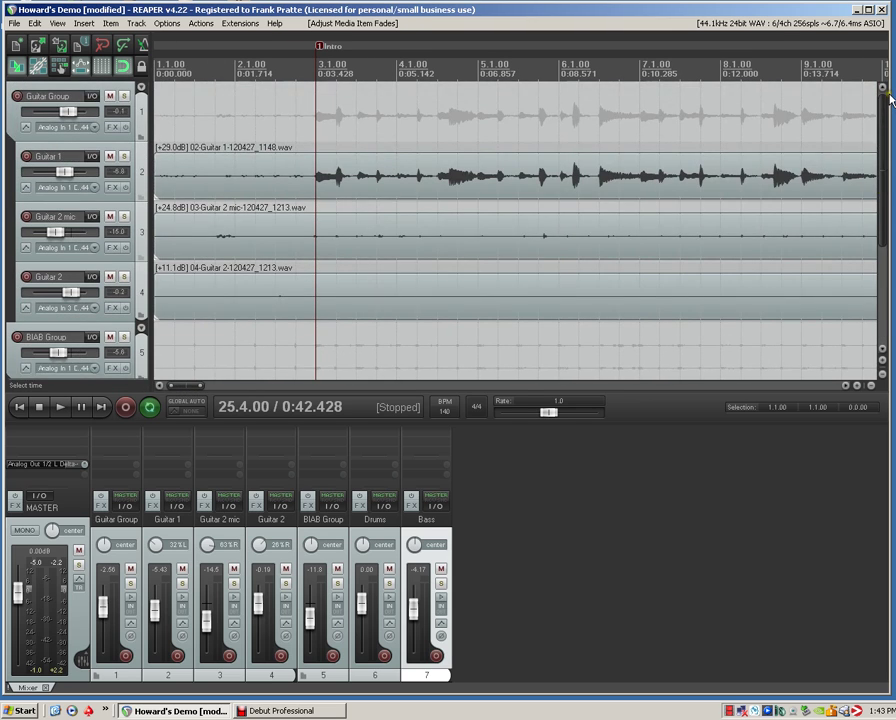
click(112, 189)
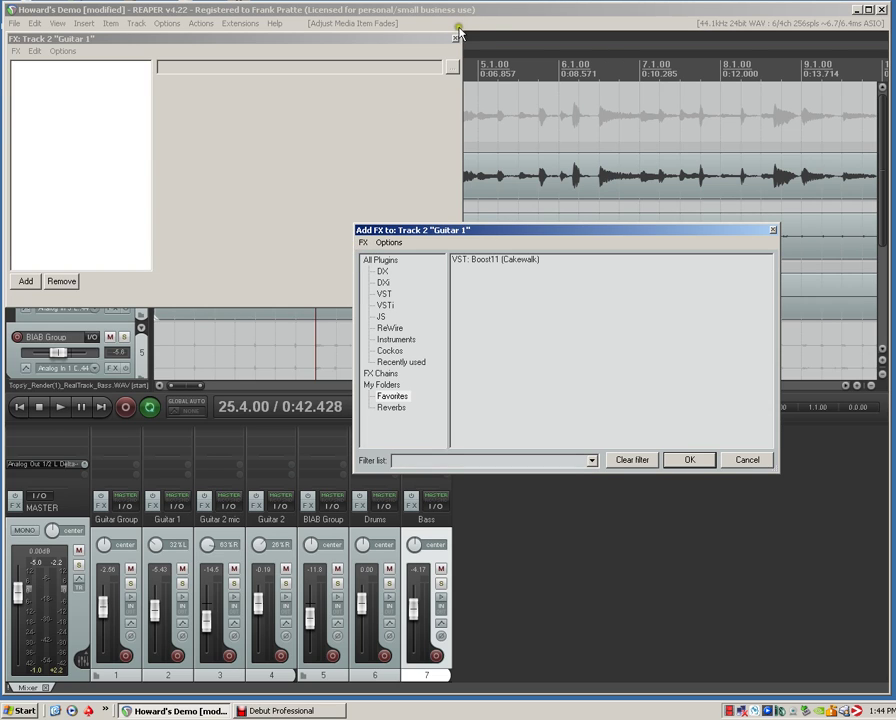
click(775, 231)
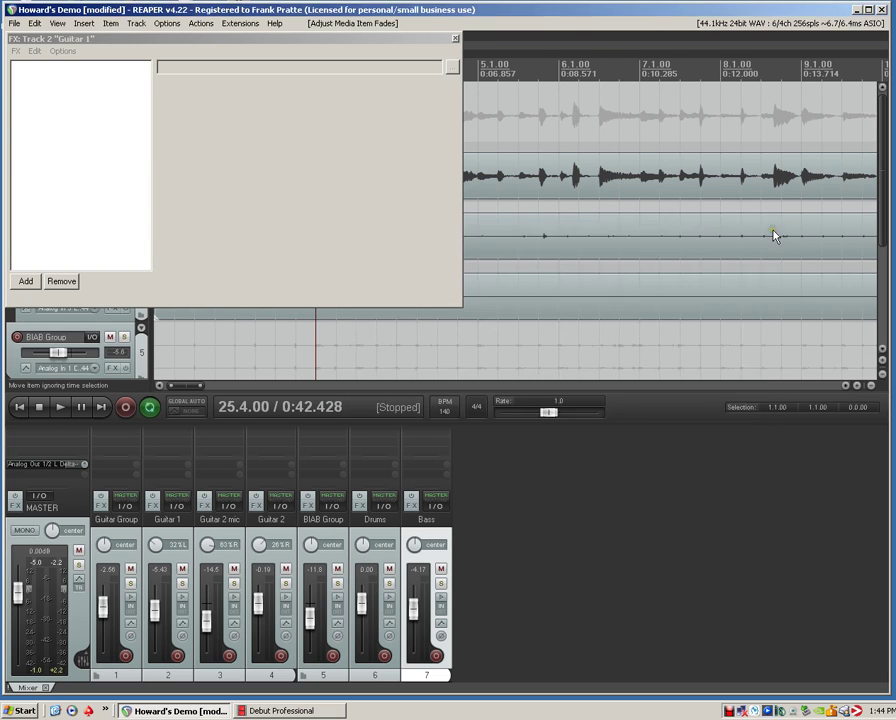
click(455, 41)
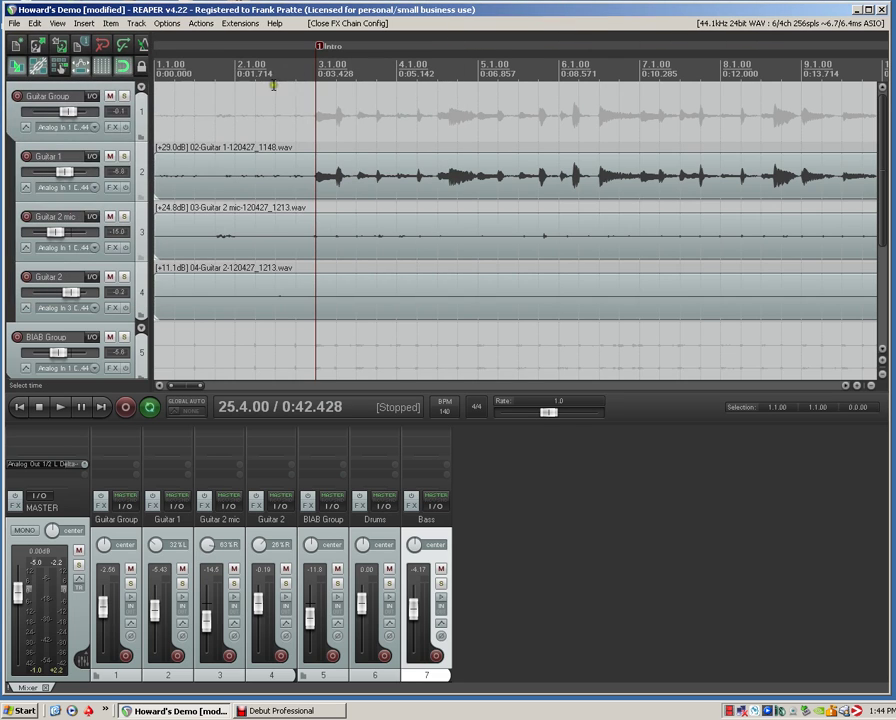
Step: Add the Cockos ReaEQ plug-in to Guitar 1's effects chain
click(112, 188)
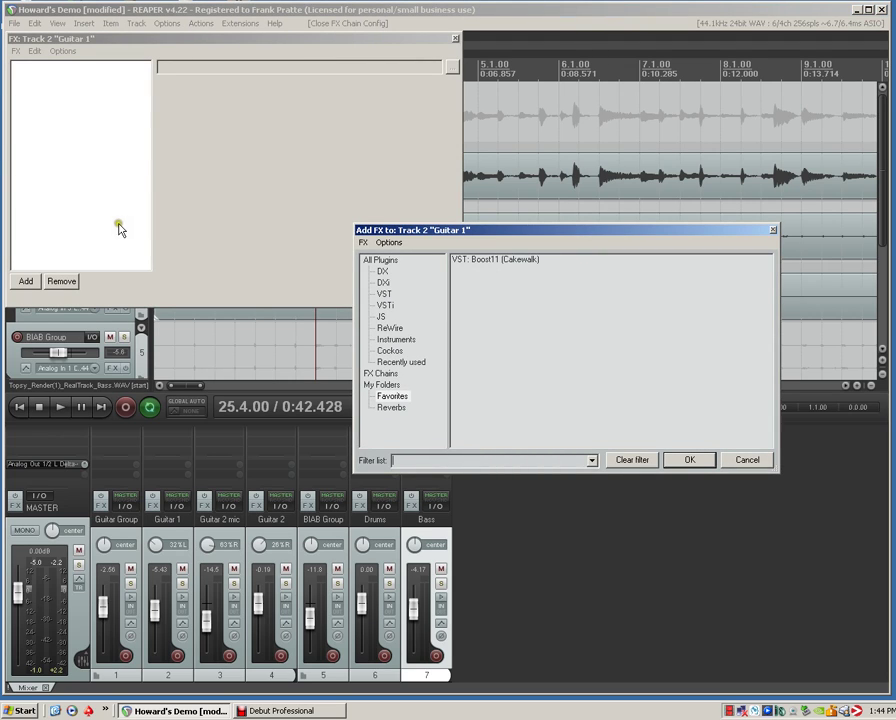
click(26, 281)
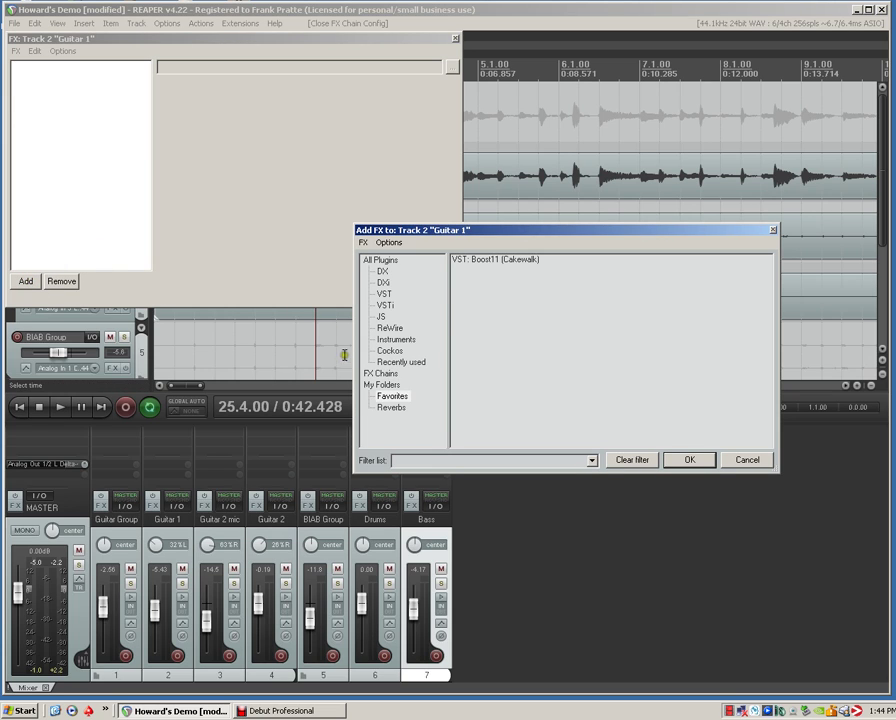
click(405, 398)
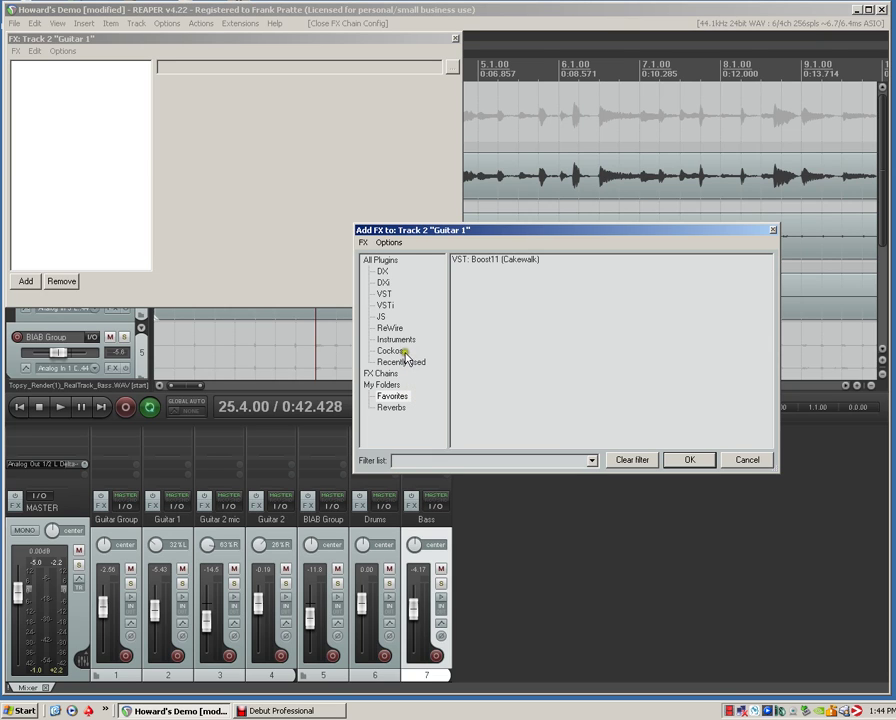
click(391, 352)
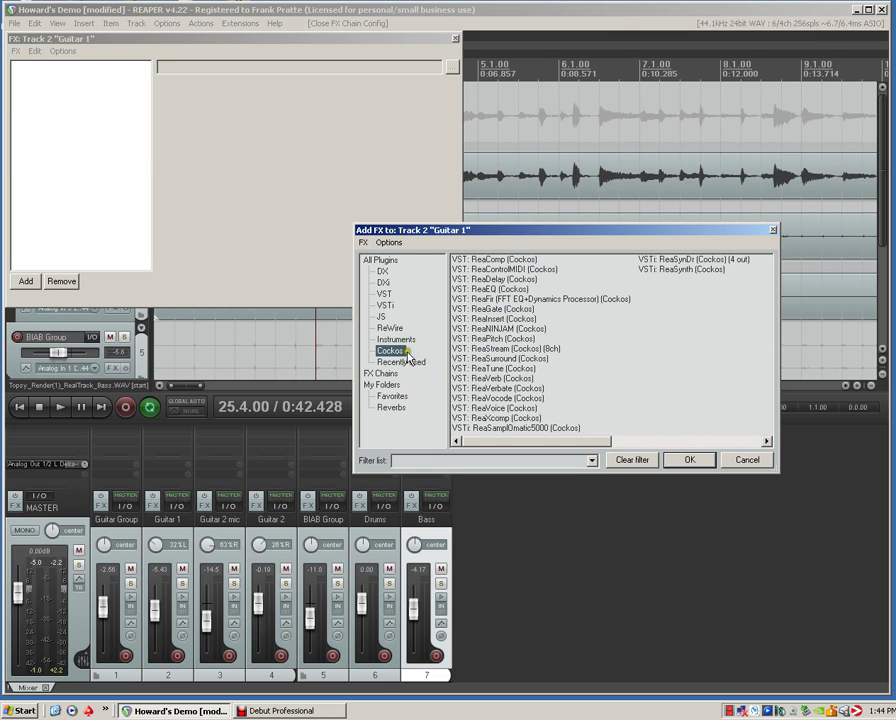
click(490, 290)
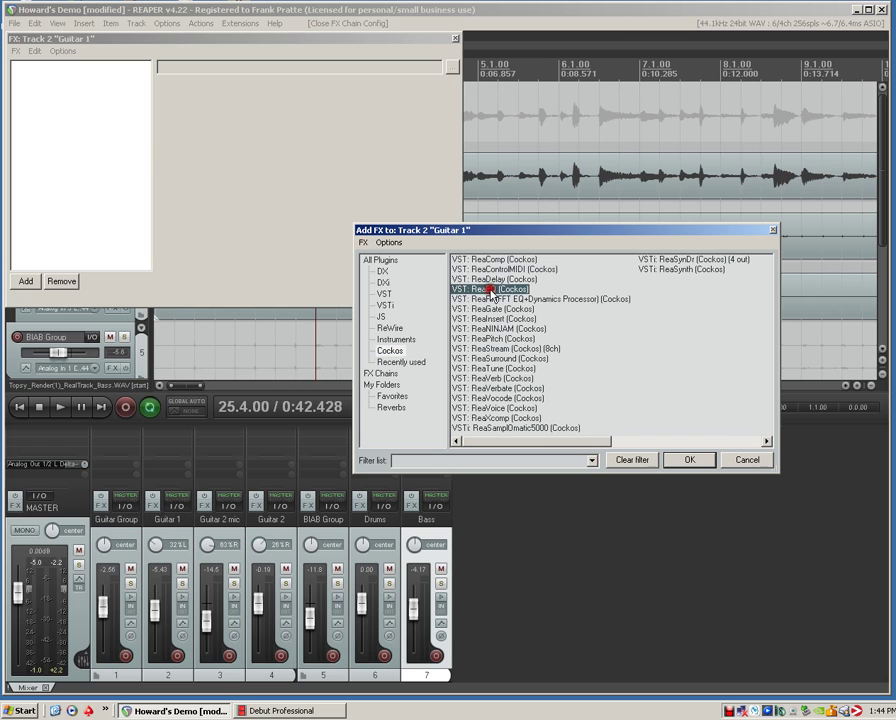
click(690, 462)
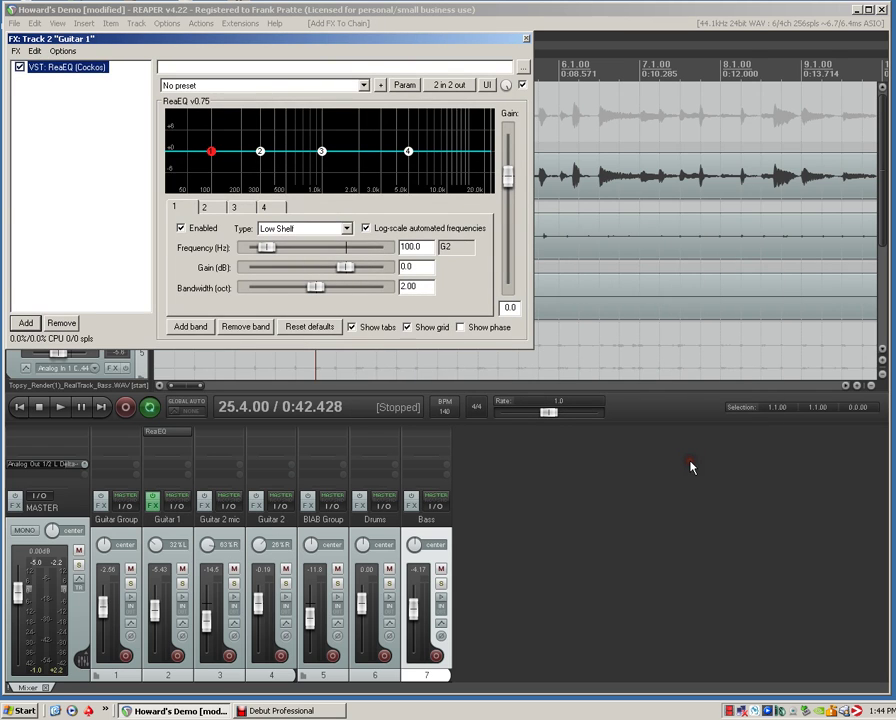
Step: Add the Cockos ReaComp compressor after ReaEQ in Guitar 1's effects chain
click(27, 323)
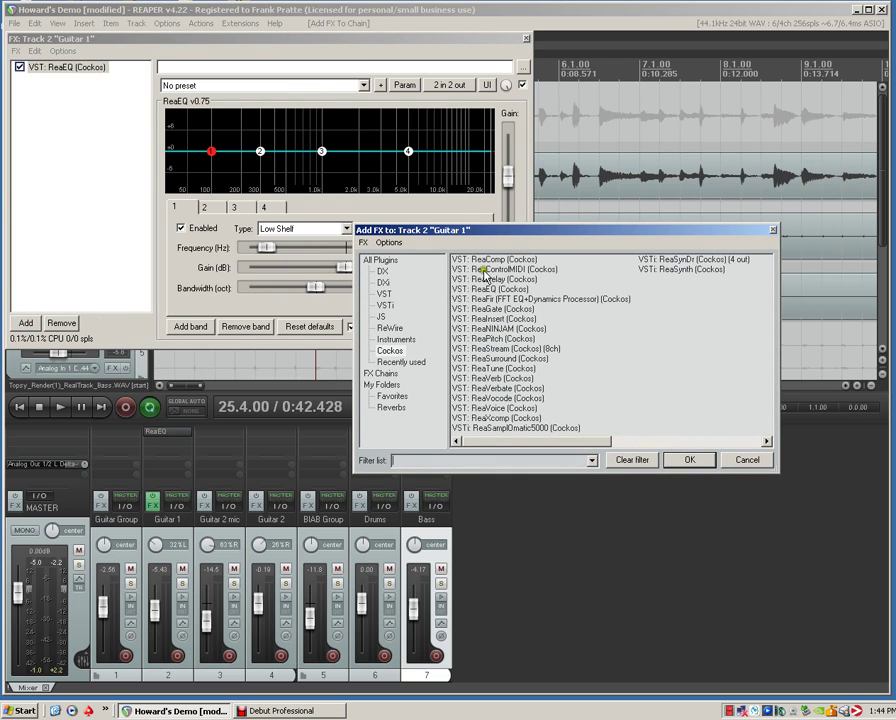
click(500, 262)
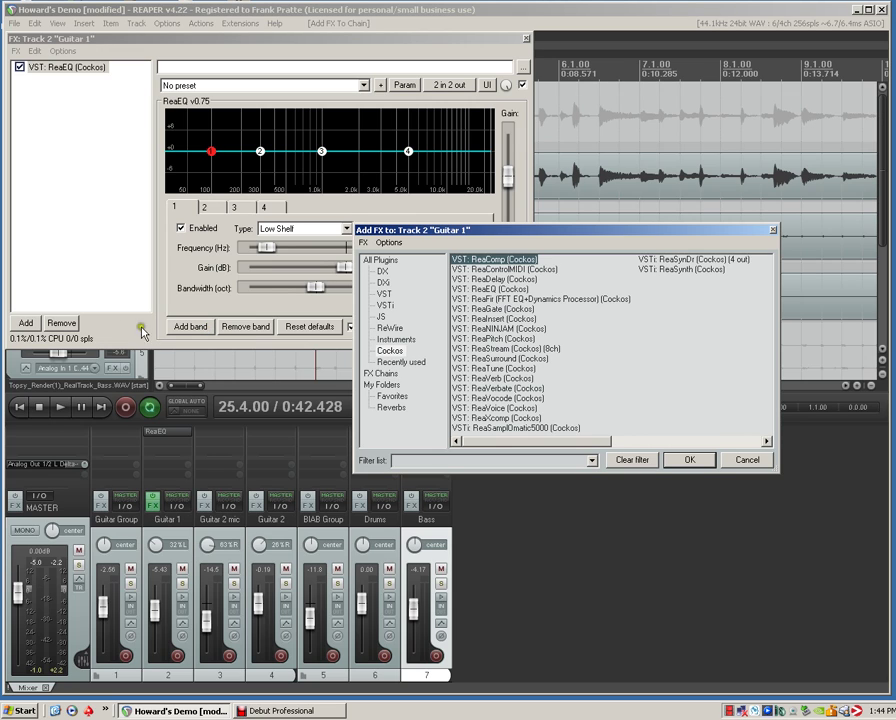
click(27, 325)
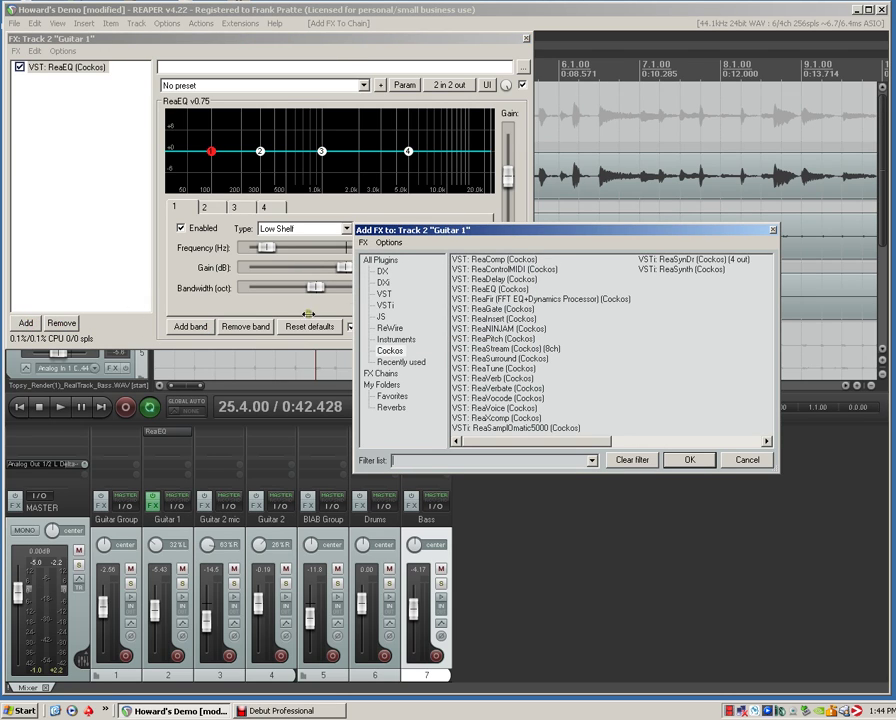
click(462, 262)
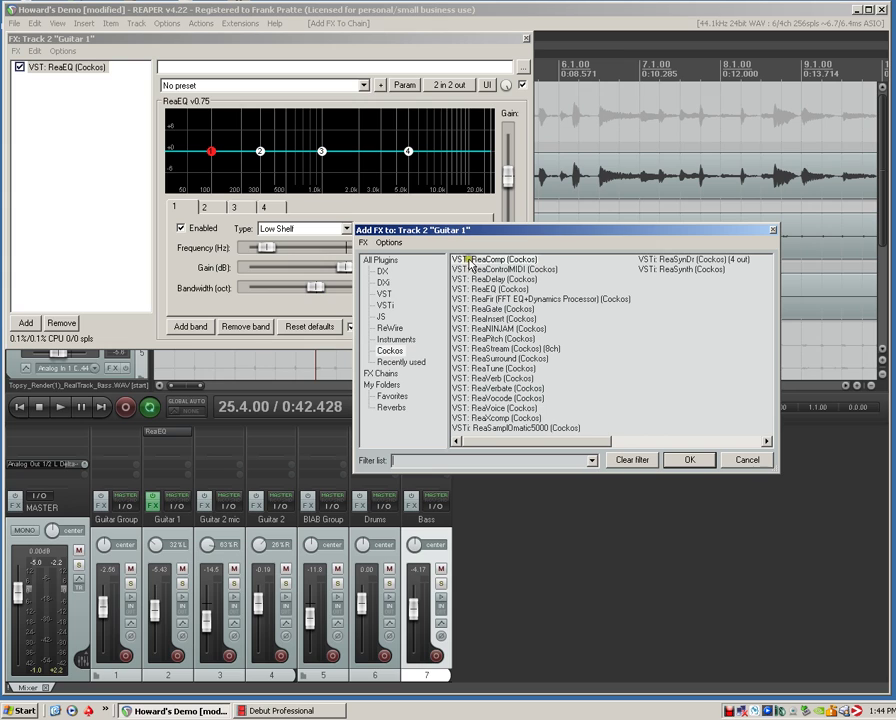
click(678, 463)
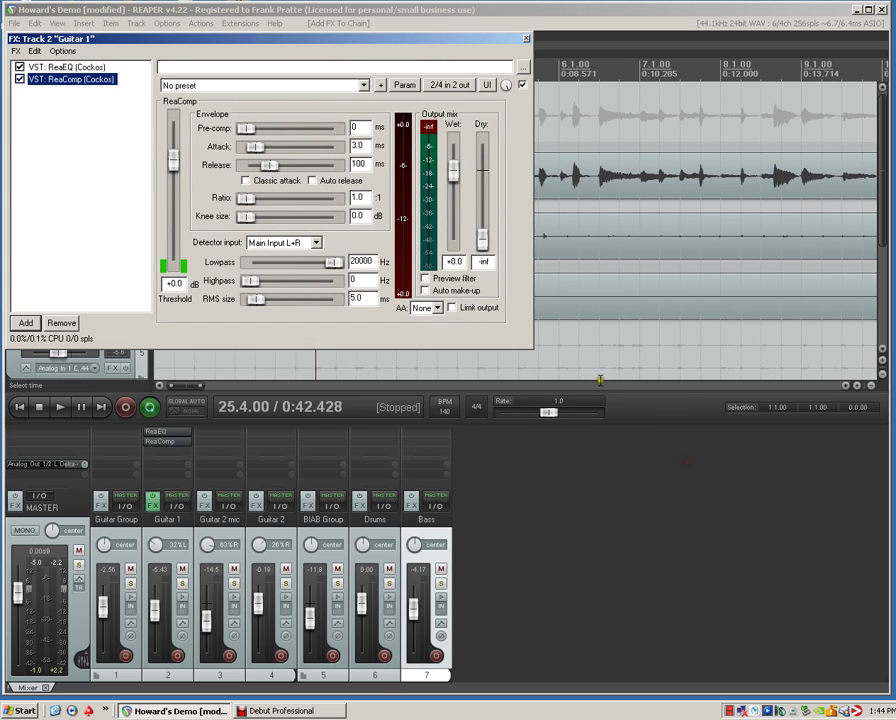
drag(425, 39, 665, 74)
click(308, 158)
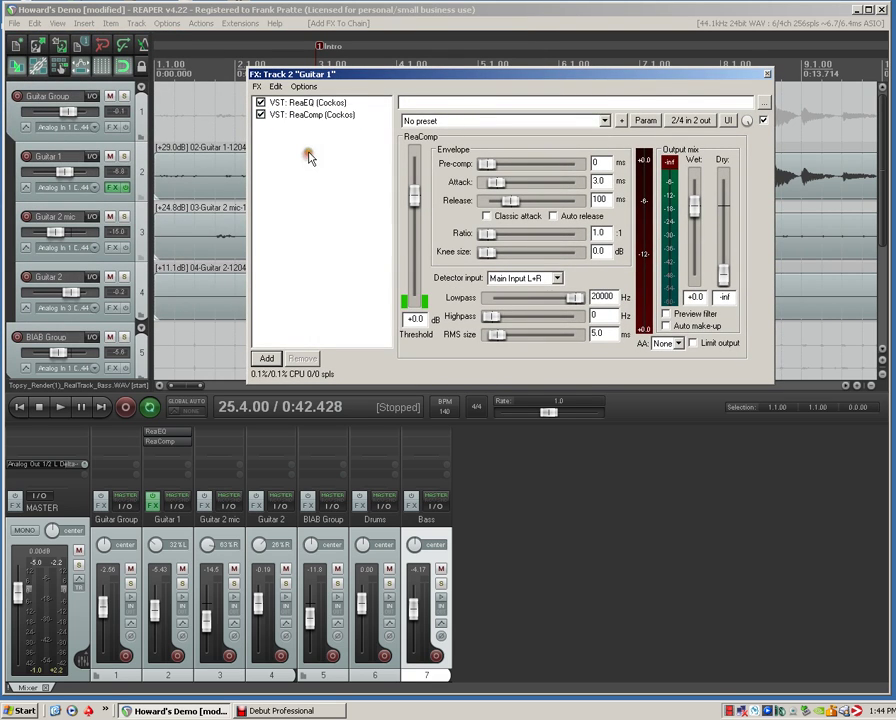
Step: Show ReaEQ's settings in Guitar 1's effects chain and solo Guitar 1
click(300, 106)
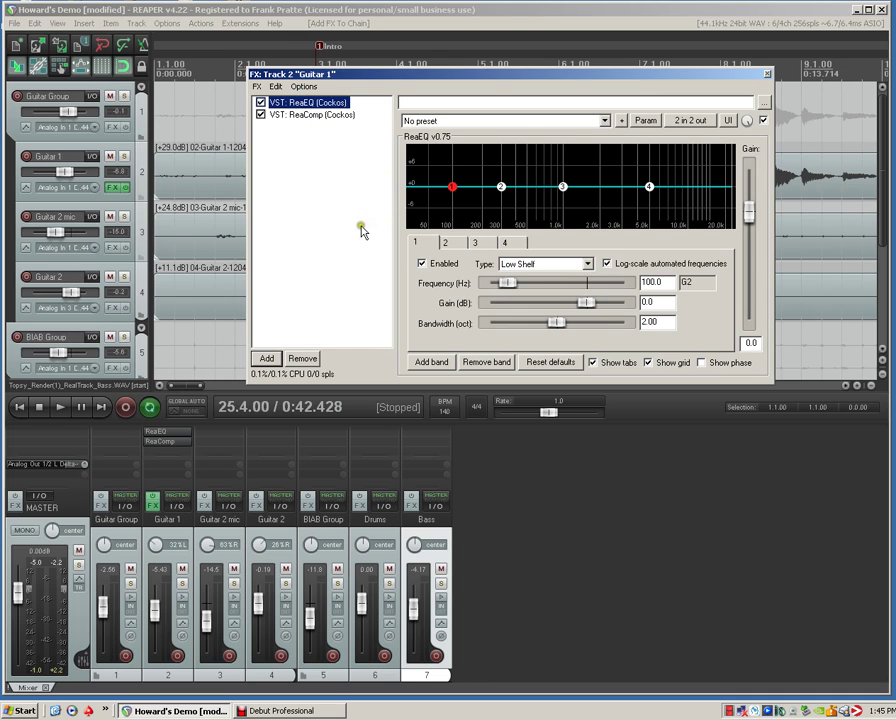
click(123, 158)
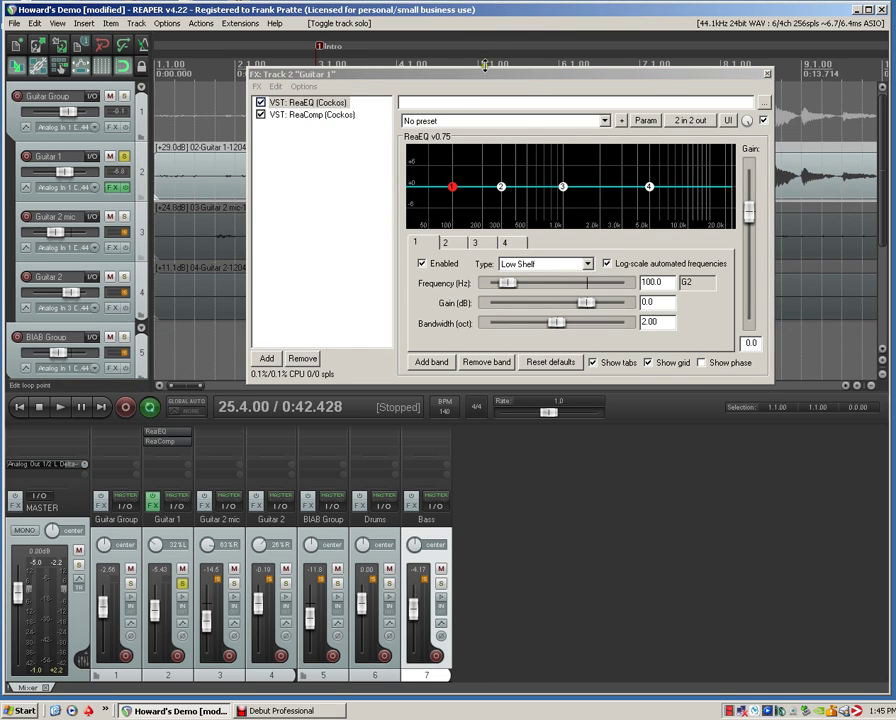
drag(490, 74, 253, 80)
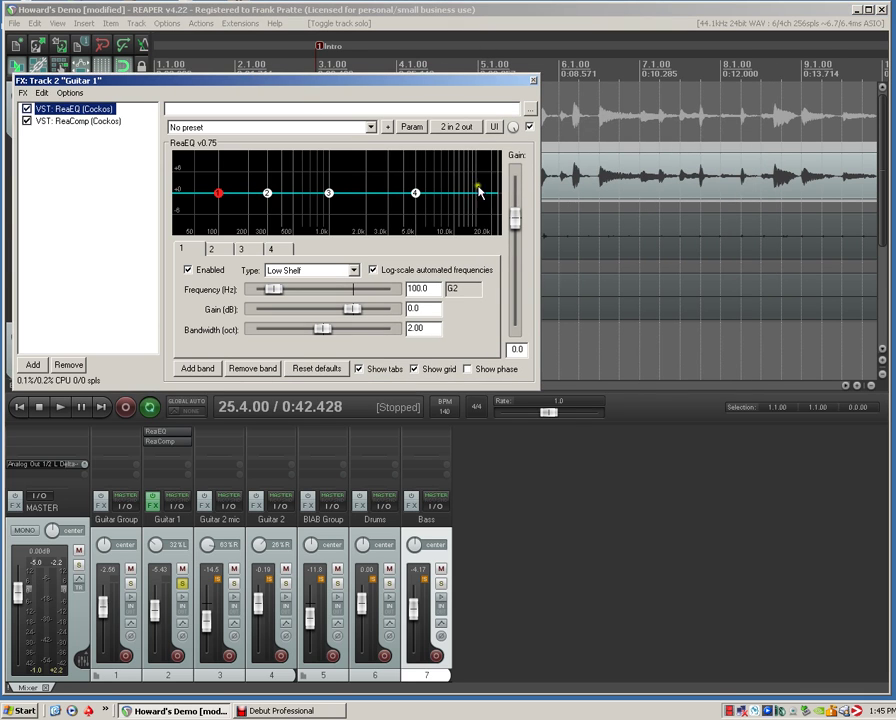
Step: Set a time selection from 43.1.00 at marker A2 to 50.2.00, clear the track controls from view, and start playback
click(629, 385)
click(629, 386)
click(629, 386)
click(629, 386)
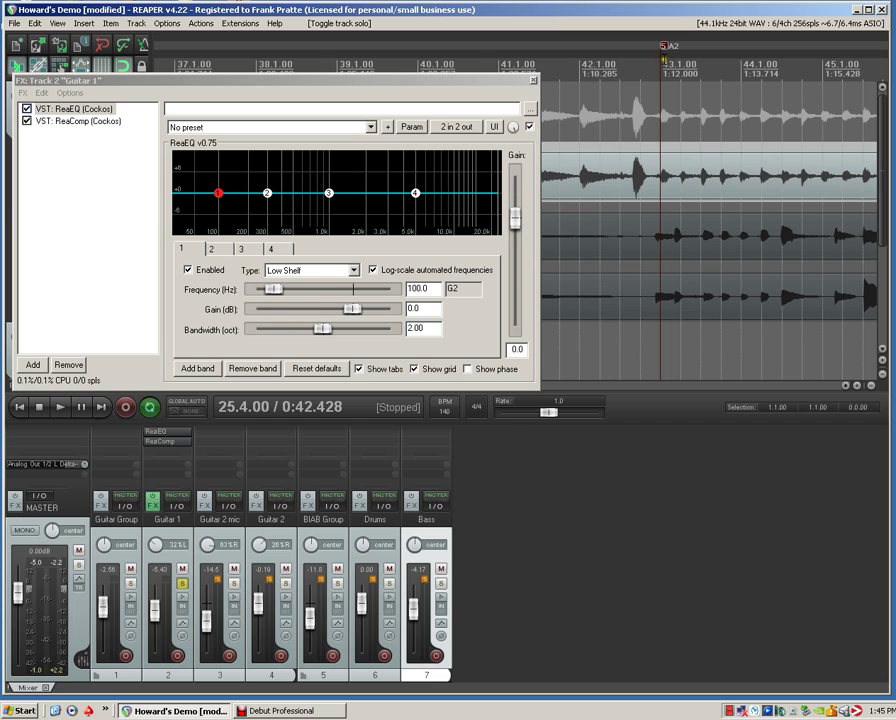
drag(661, 70, 768, 102)
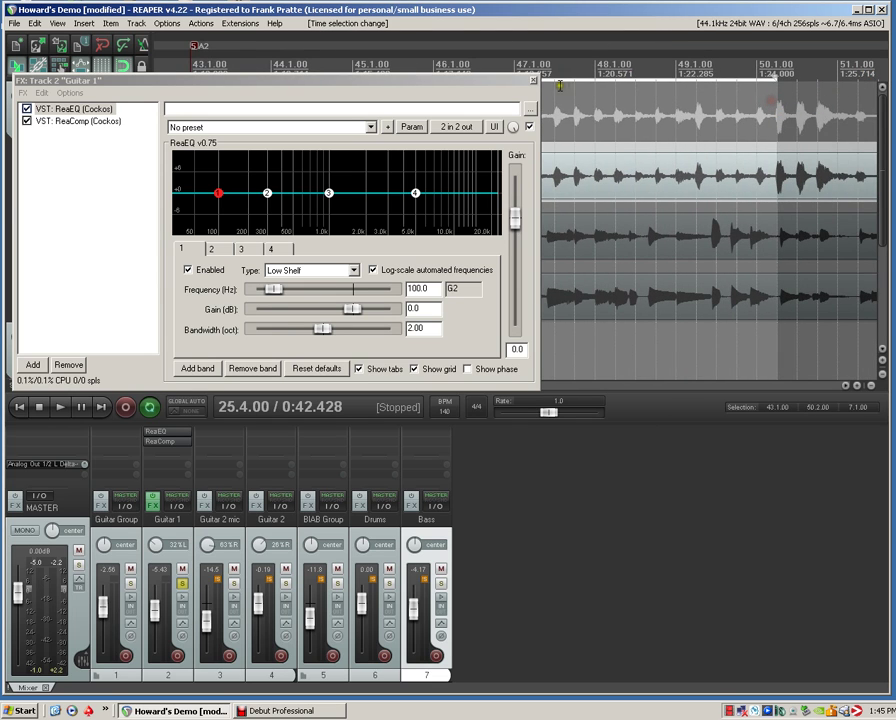
click(435, 81)
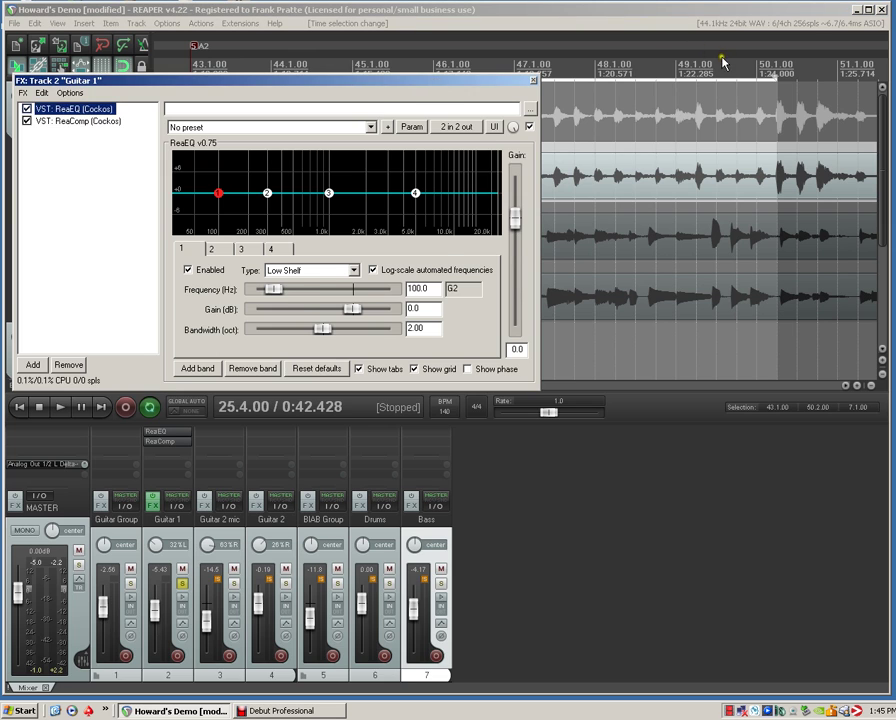
drag(724, 63, 714, 57)
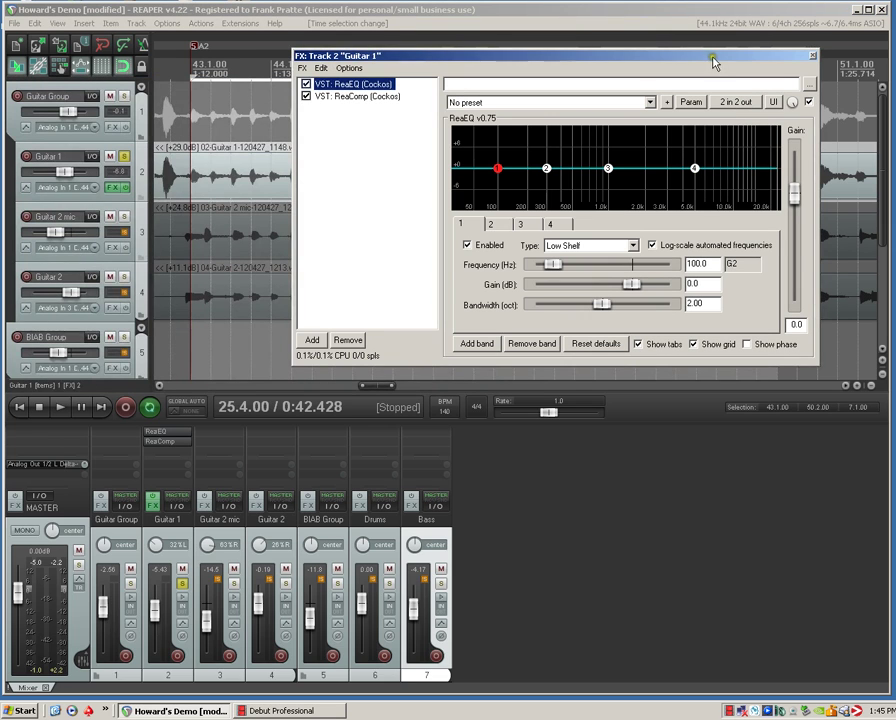
click(61, 408)
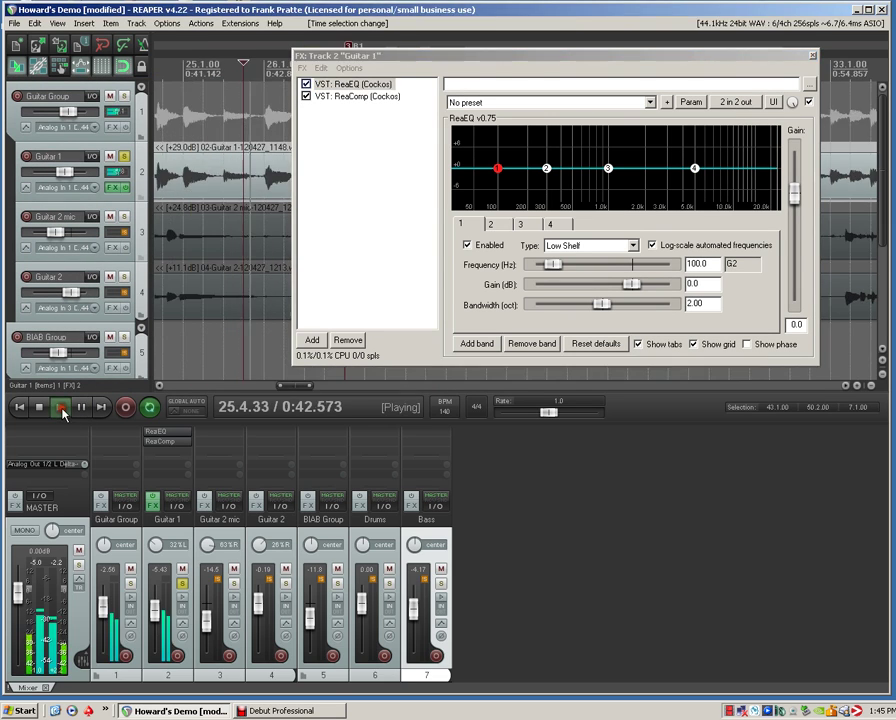
Step: Change ReaEQ band 1 to a High Pass filter and band 4 to a Low Pass filter on Guitar 1
click(632, 245)
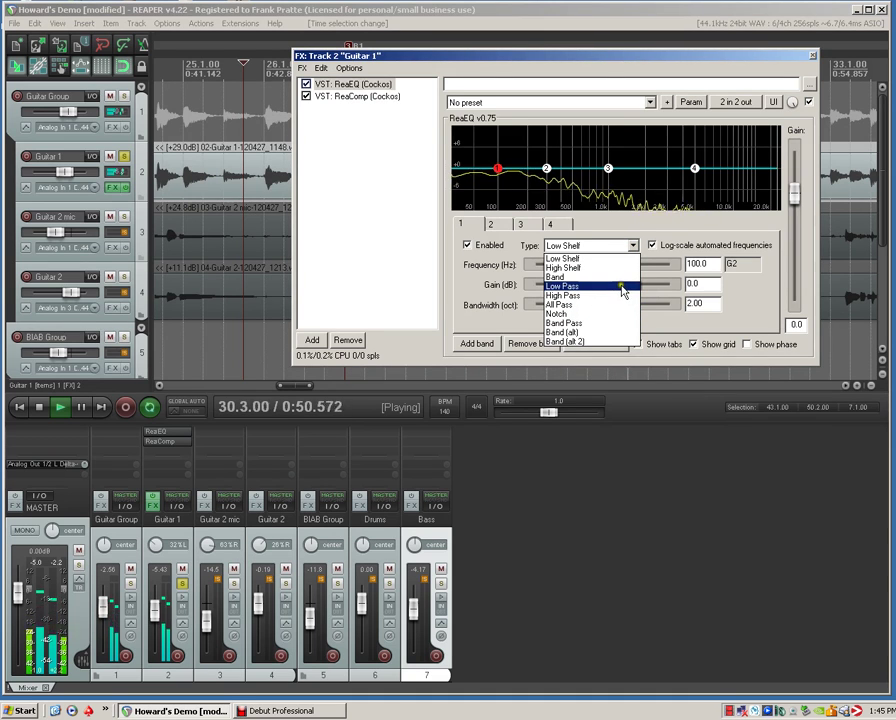
click(625, 295)
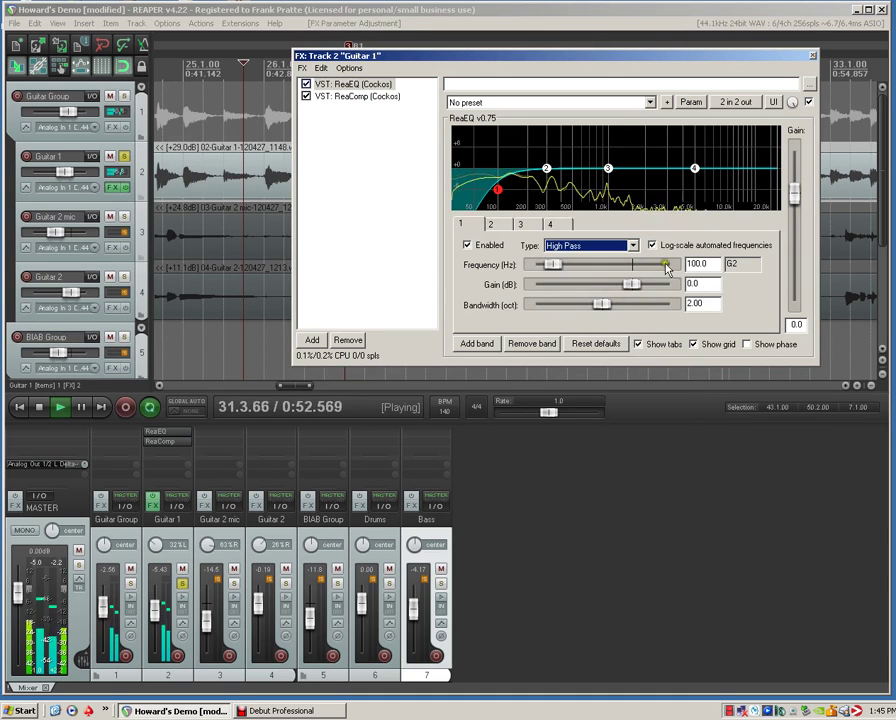
click(695, 169)
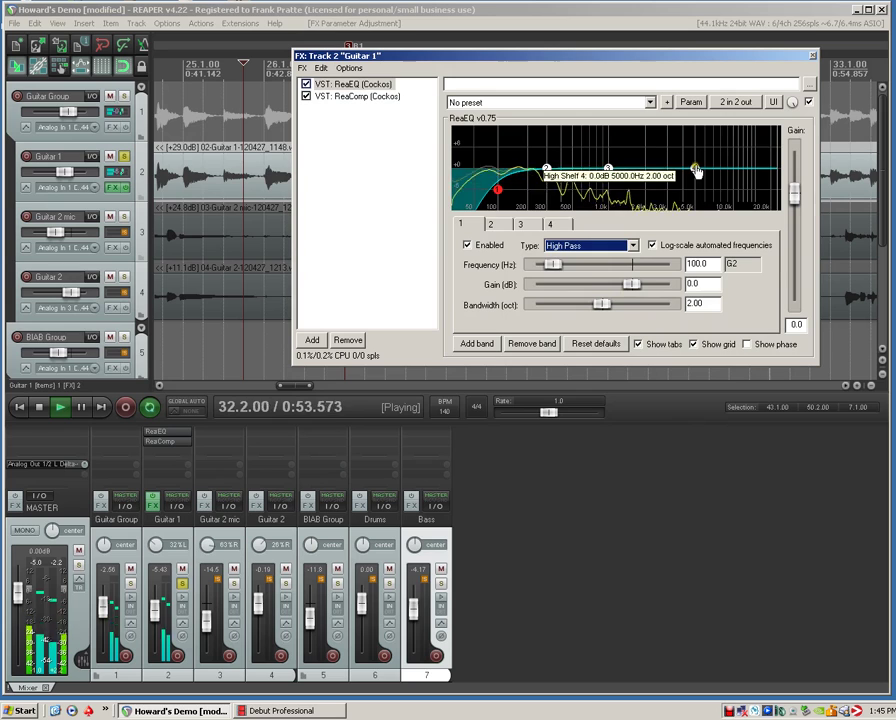
click(633, 245)
click(636, 287)
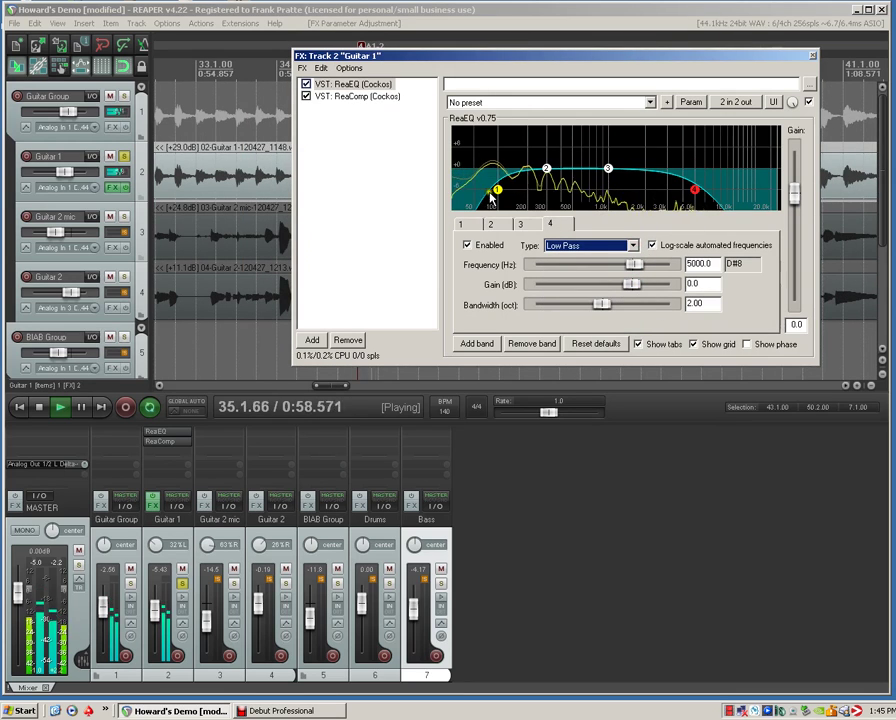
Step: Set the band 1 high-pass filter to 66.5 Hz with a 1.59-octave bandwidth, and disable bands 2 and 3
drag(498, 193, 483, 197)
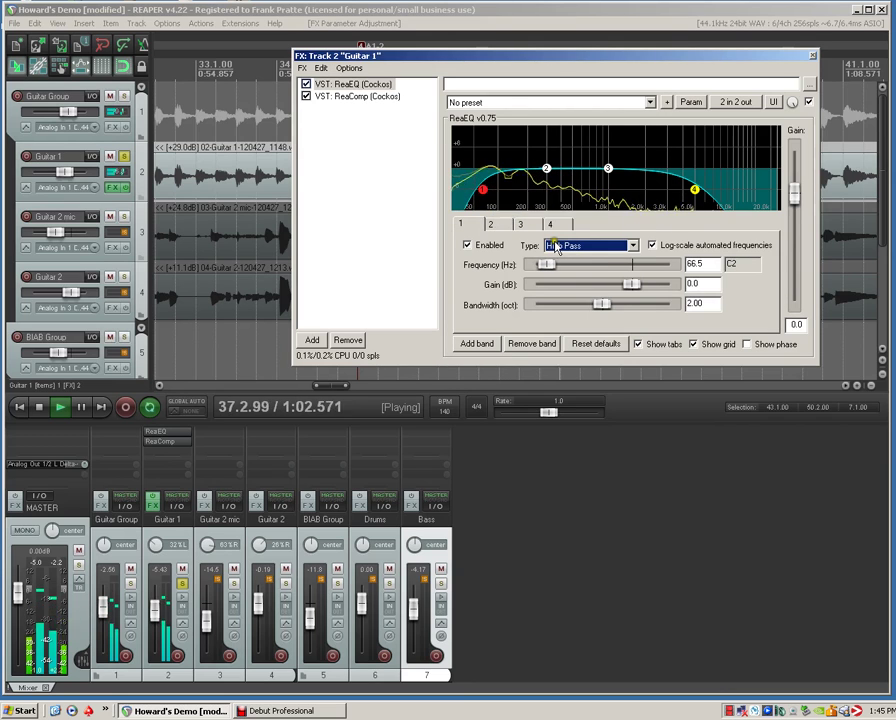
drag(602, 307, 588, 305)
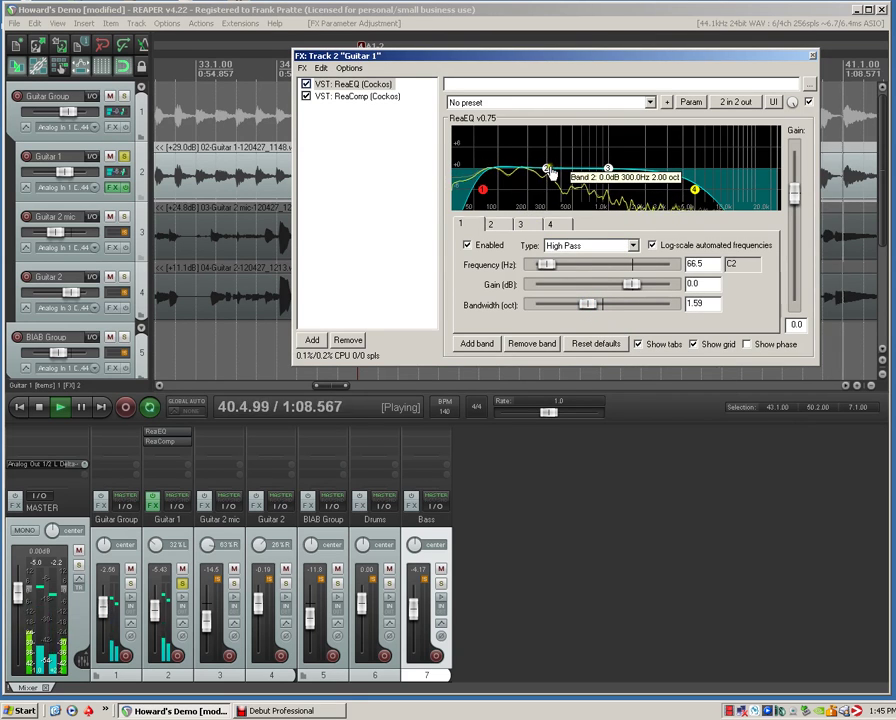
click(490, 223)
click(468, 246)
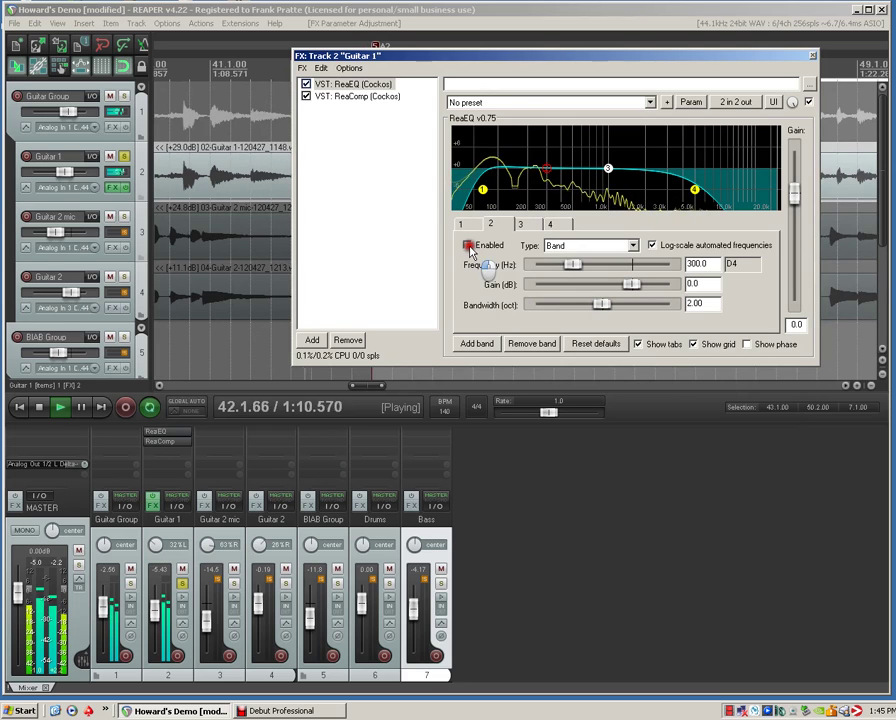
click(608, 169)
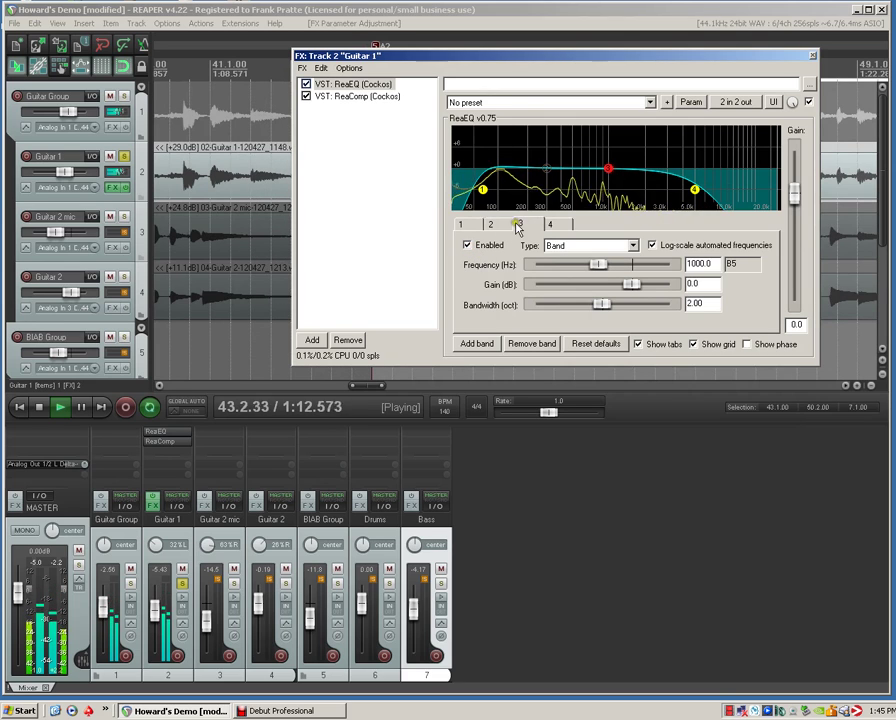
click(467, 246)
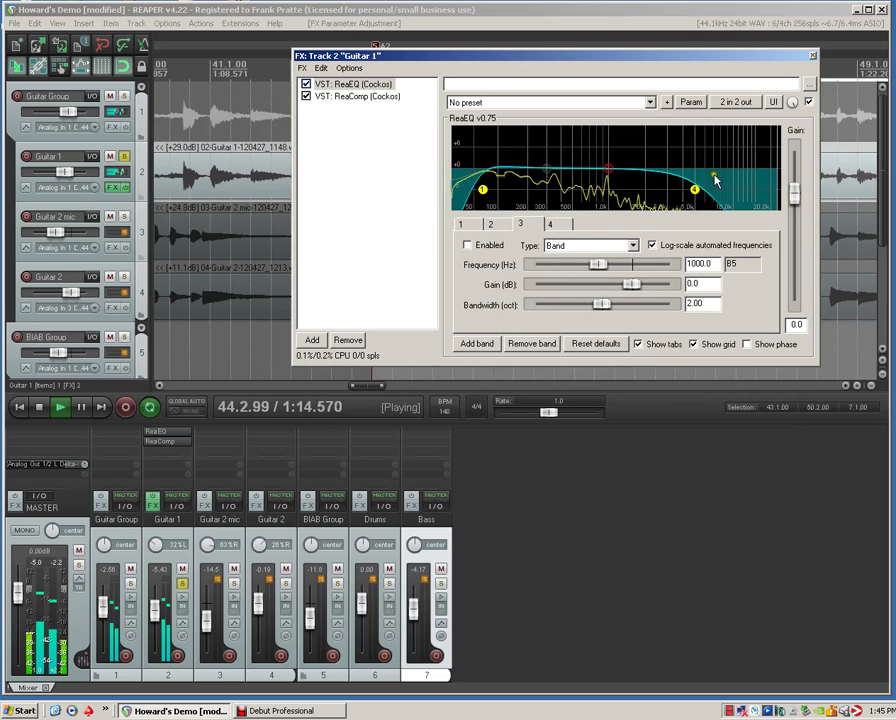
Step: Set the band 4 low-pass filter to 11913.6 Hz with a 1.17-octave bandwidth
drag(696, 197, 745, 189)
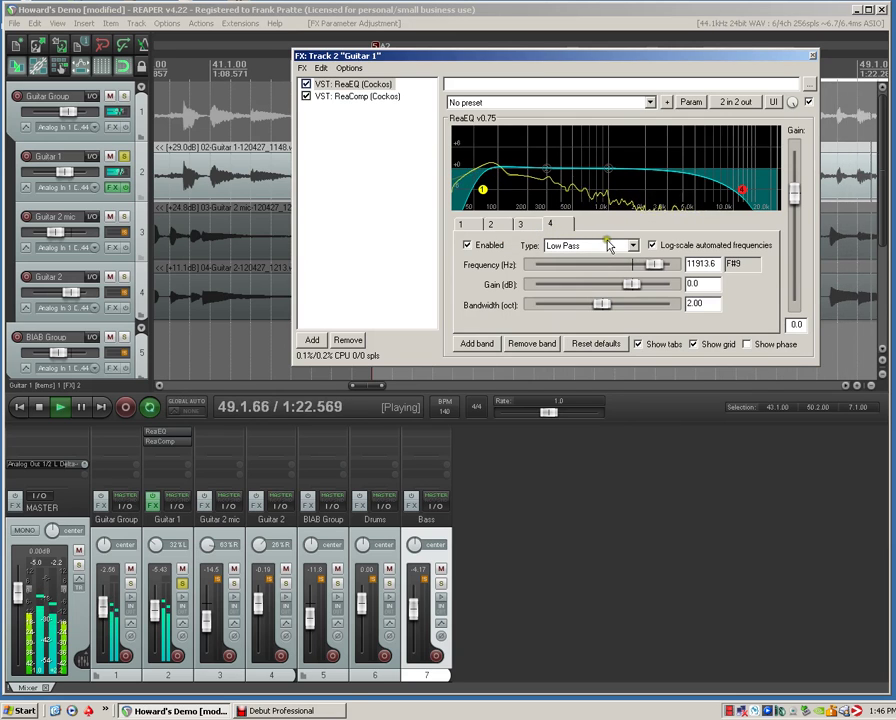
drag(602, 303, 576, 312)
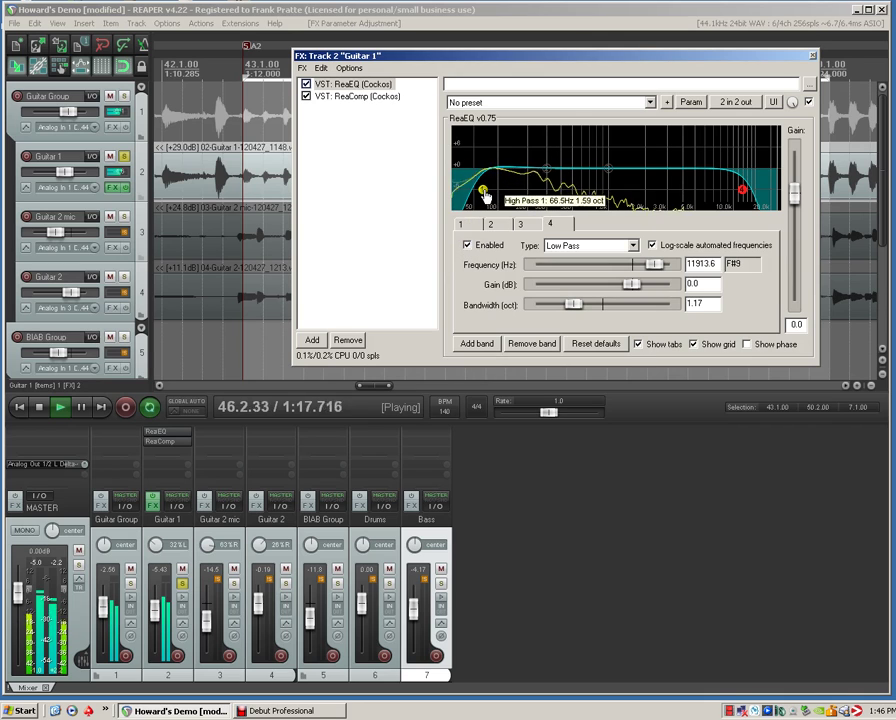
Step: Compare Guitar 1's sound with the band 1 high-pass filter disabled and enabled, leaving it enabled
click(484, 192)
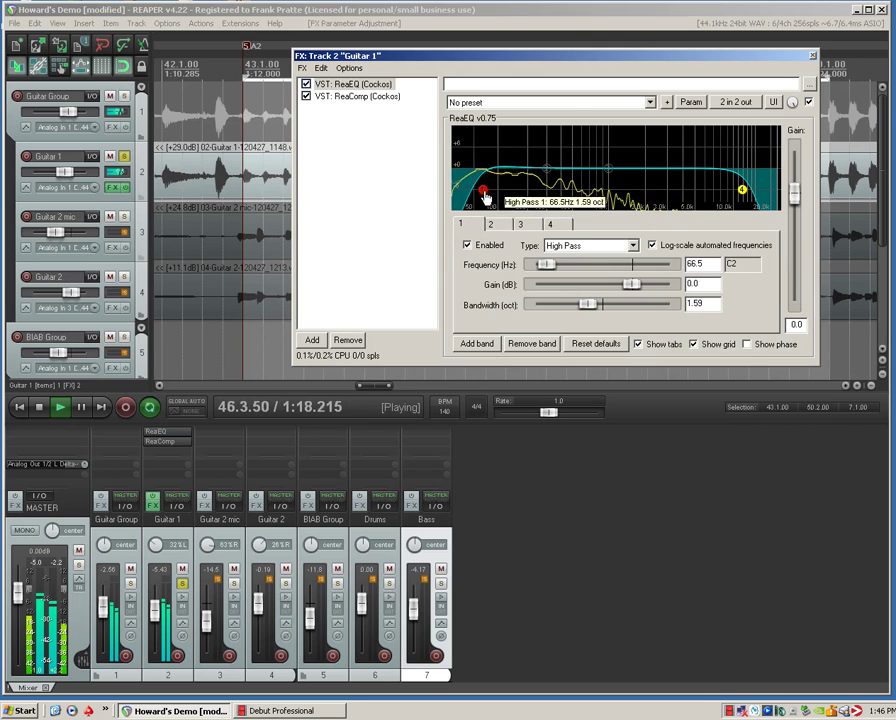
click(467, 245)
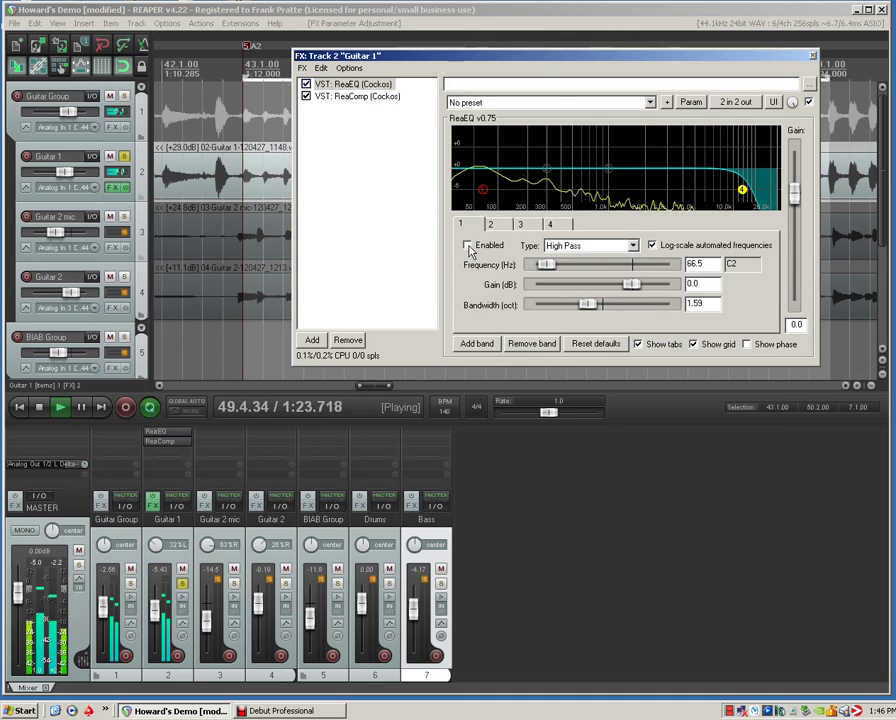
click(467, 245)
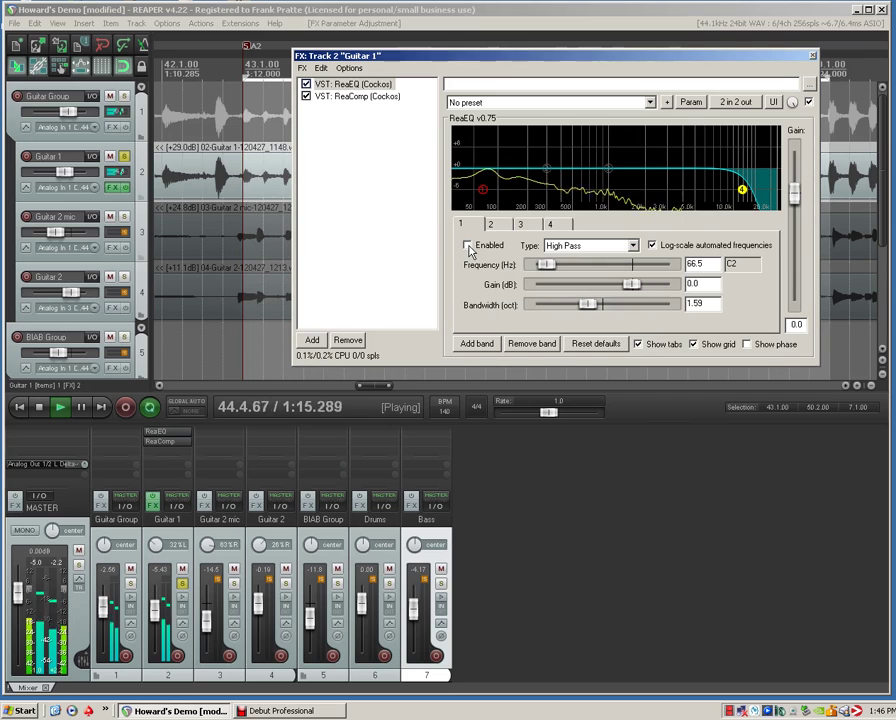
click(467, 245)
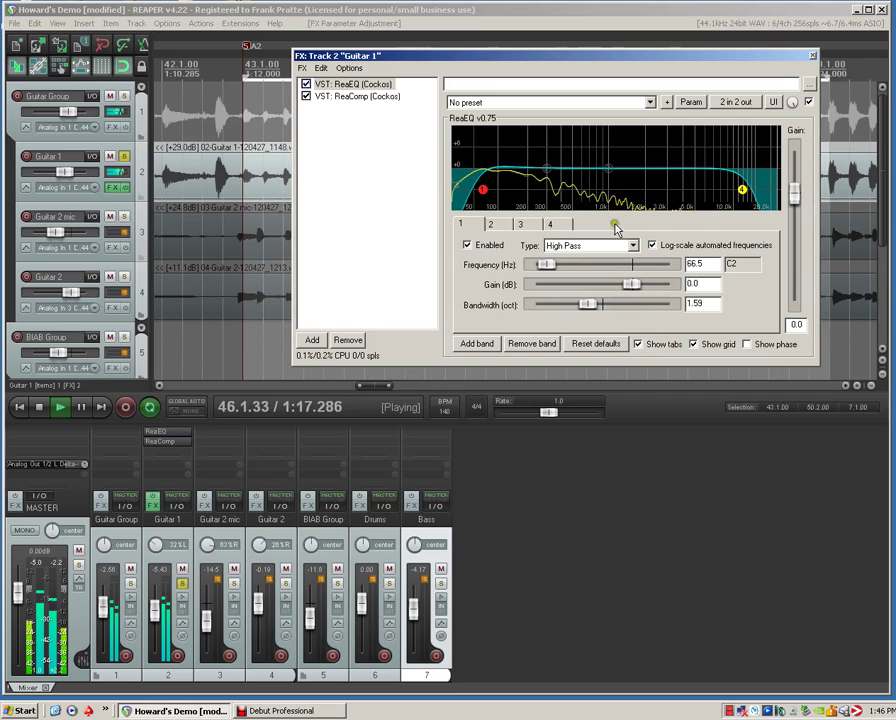
Step: Compare Guitar 1's sound with the band 4 low-pass filter disabled and enabled, leaving it enabled
click(744, 187)
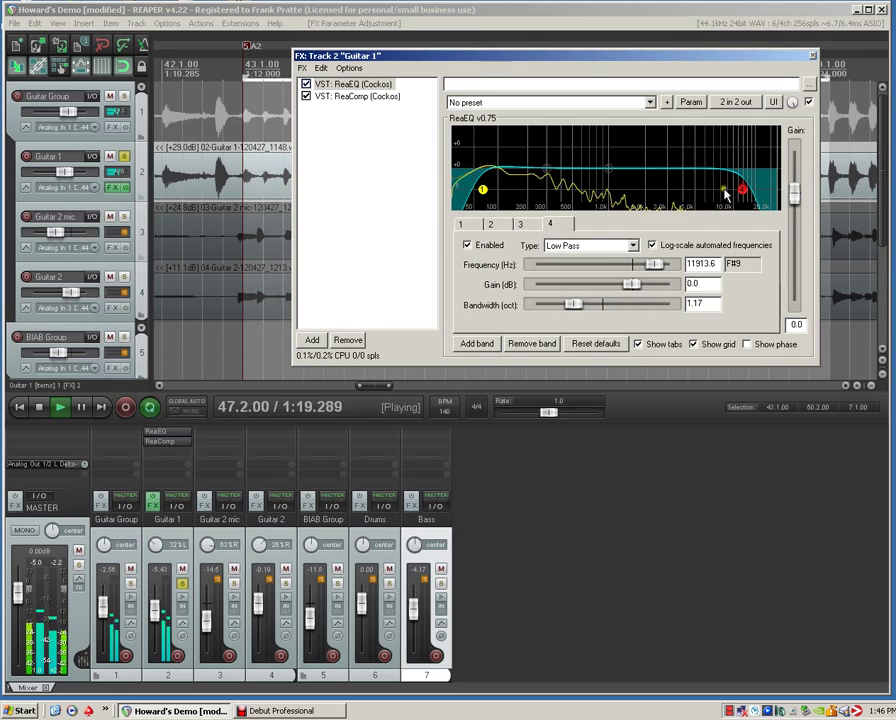
click(467, 245)
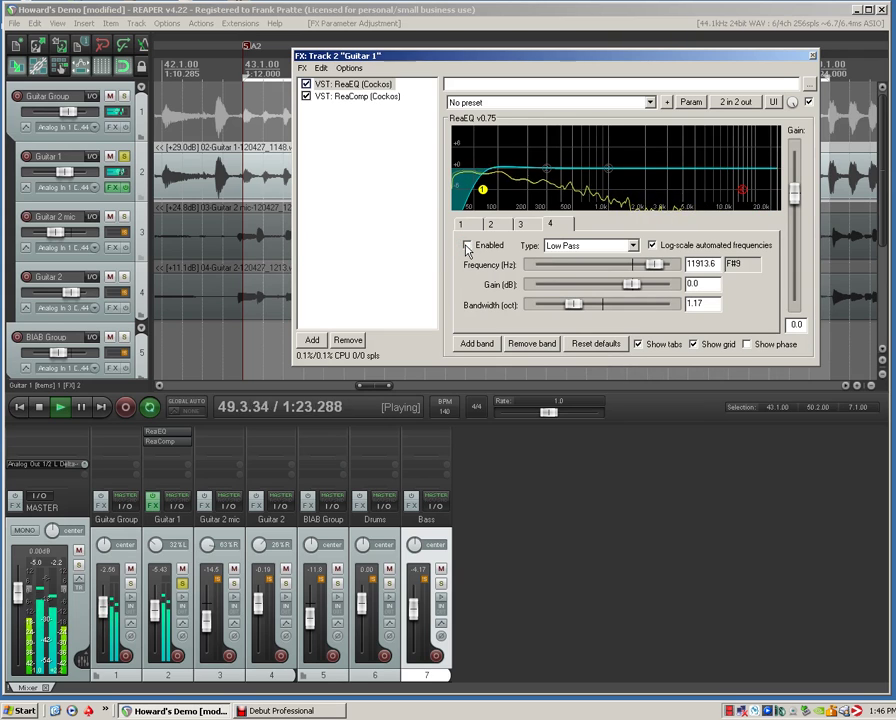
click(467, 245)
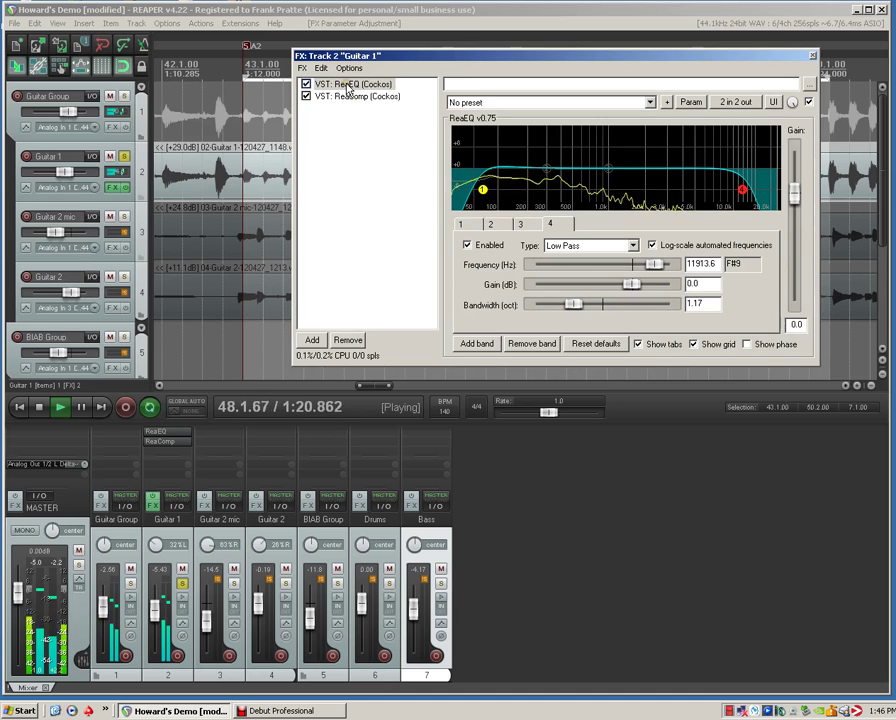
Step: Copy Guitar 1's ReaEQ to the Guitar 2 mic track and its ReaComp to the Guitar 2 track
drag(348, 88, 113, 250)
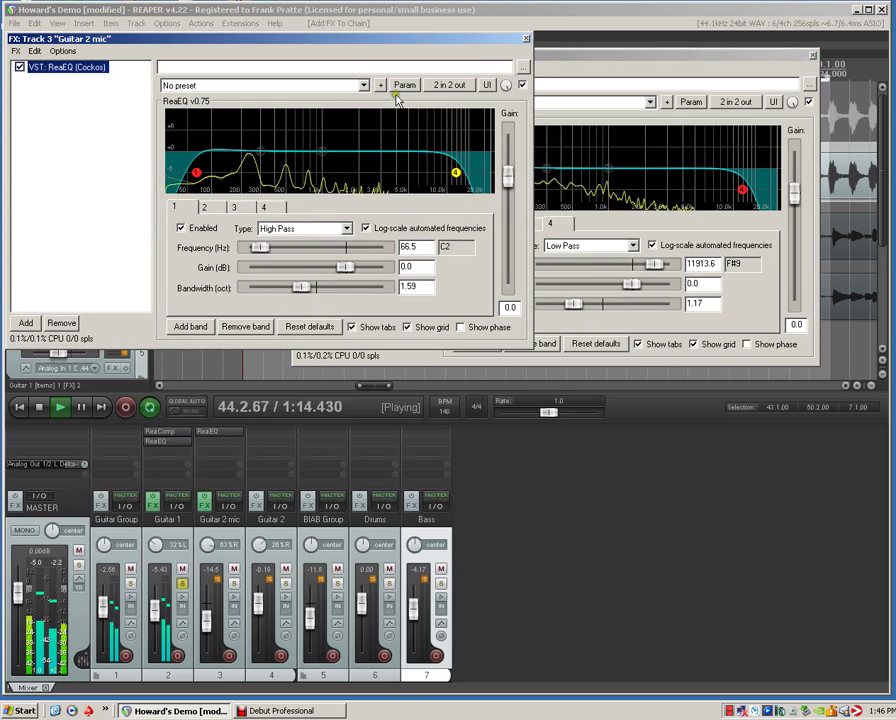
click(525, 39)
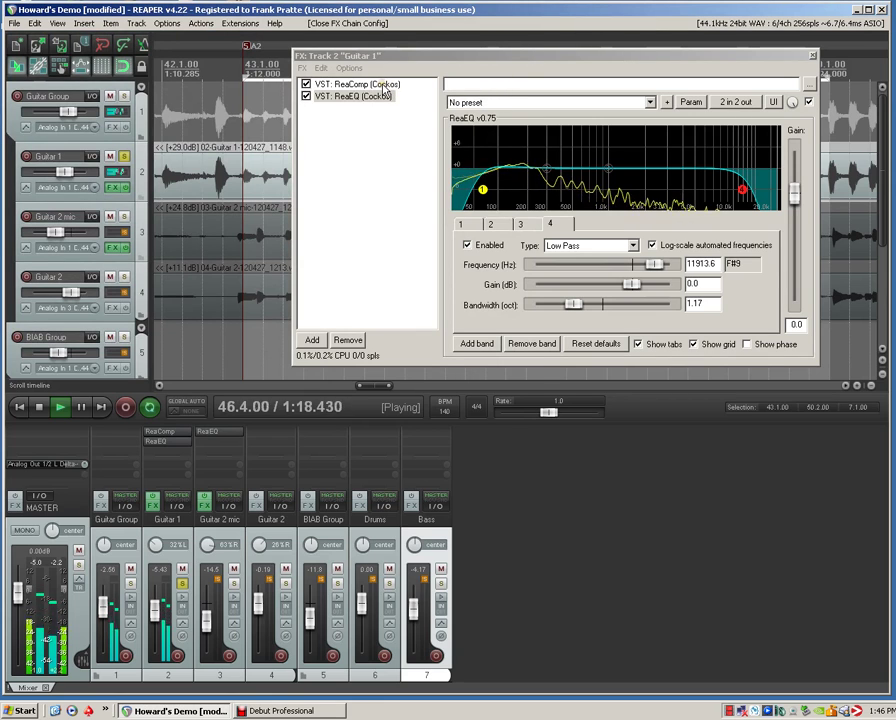
drag(358, 88, 113, 312)
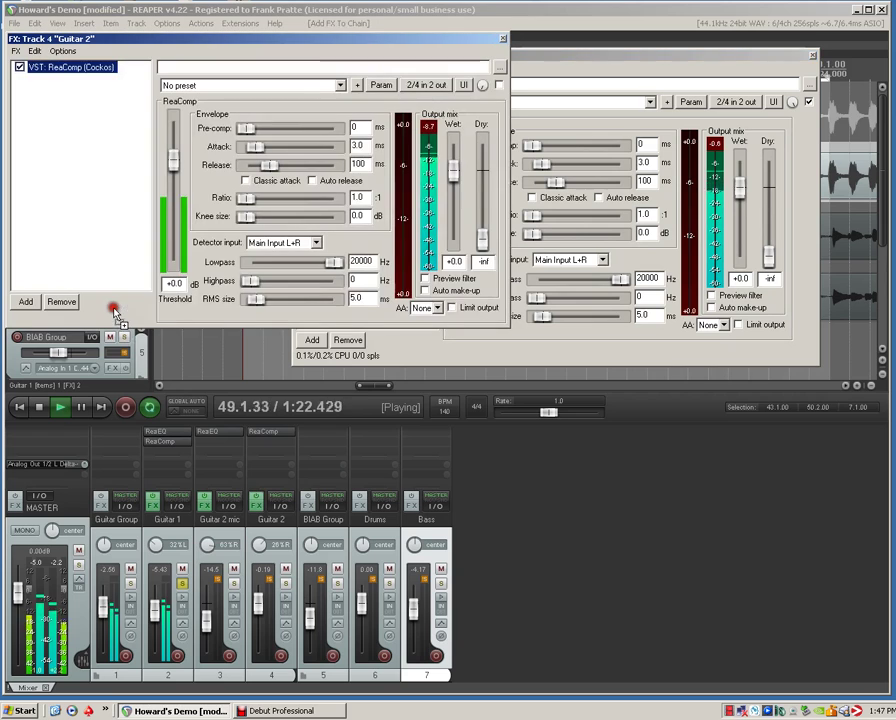
click(503, 41)
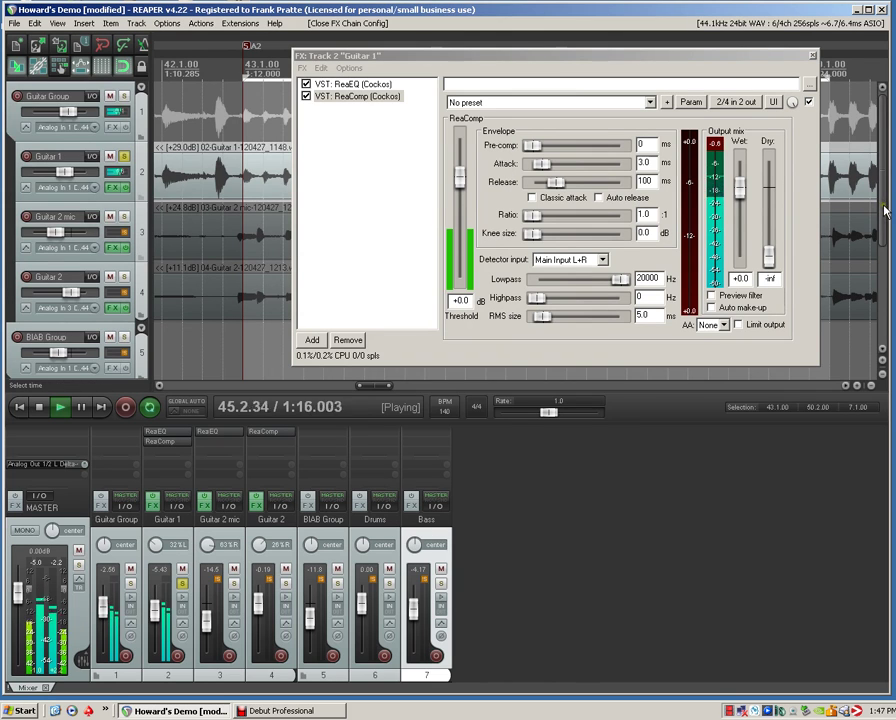
Step: Copy Guitar 1's ReaEQ with its filter settings to the Drums track
scroll(884, 210, down, 5)
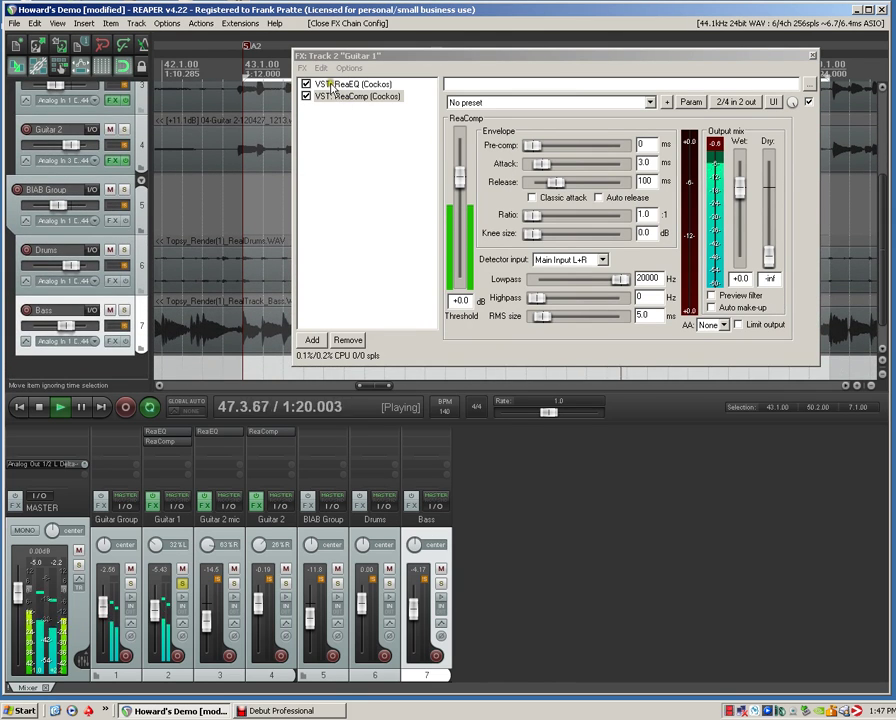
drag(330, 86, 330, 100)
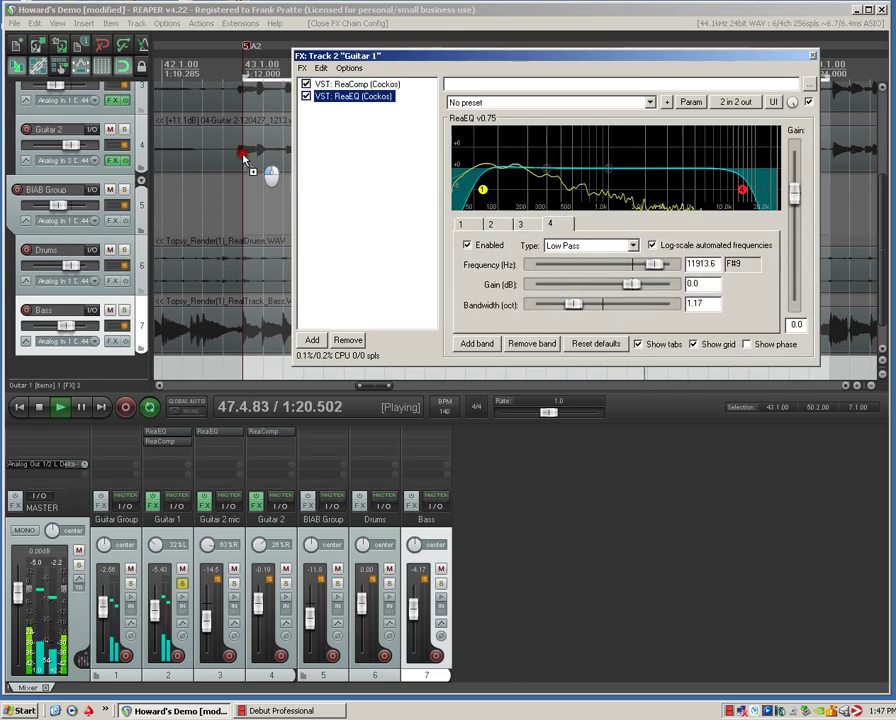
click(118, 282)
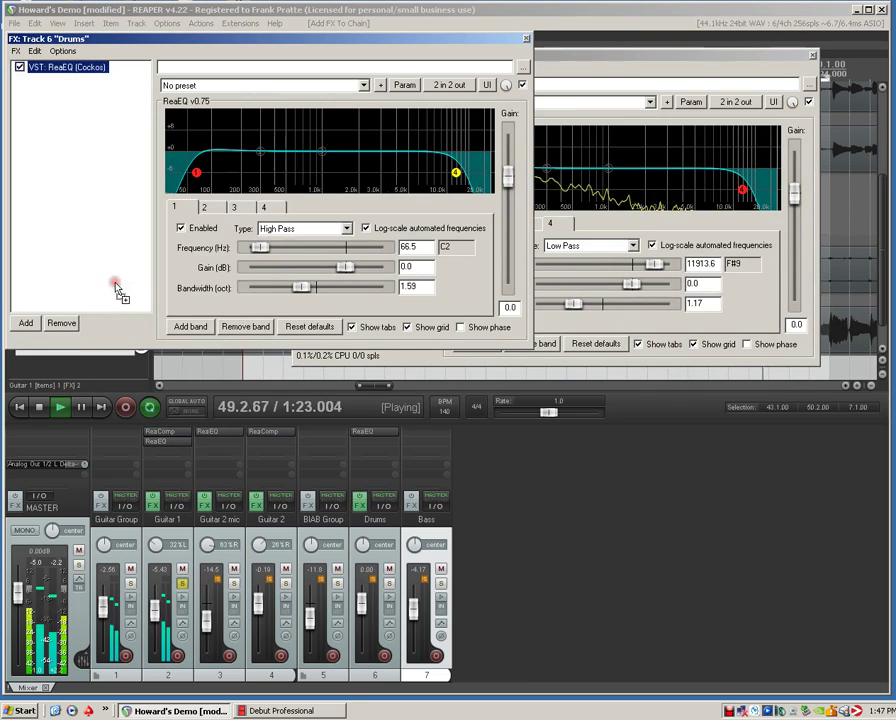
click(527, 38)
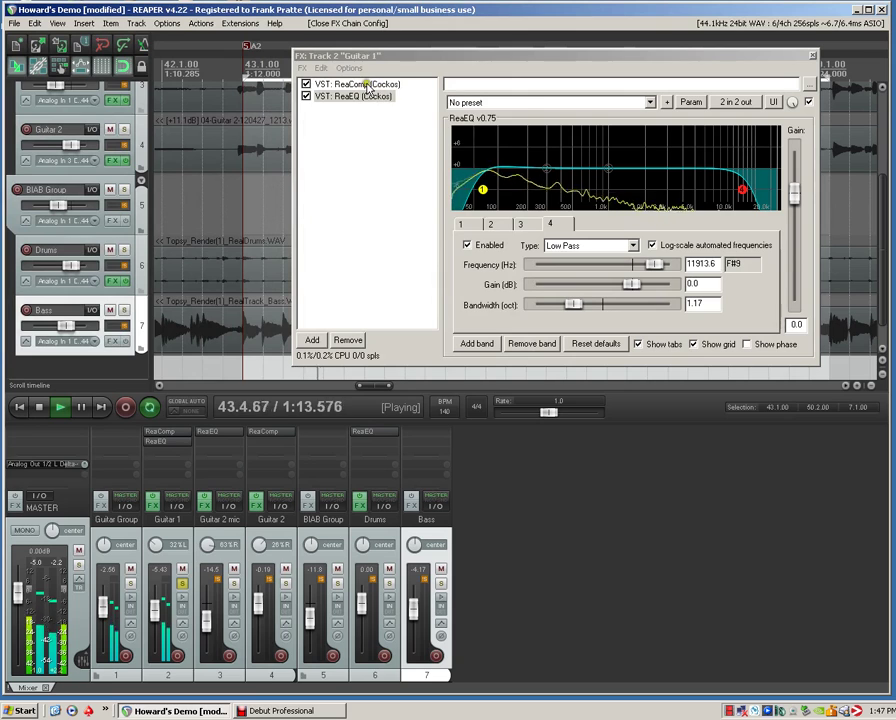
drag(380, 86, 380, 106)
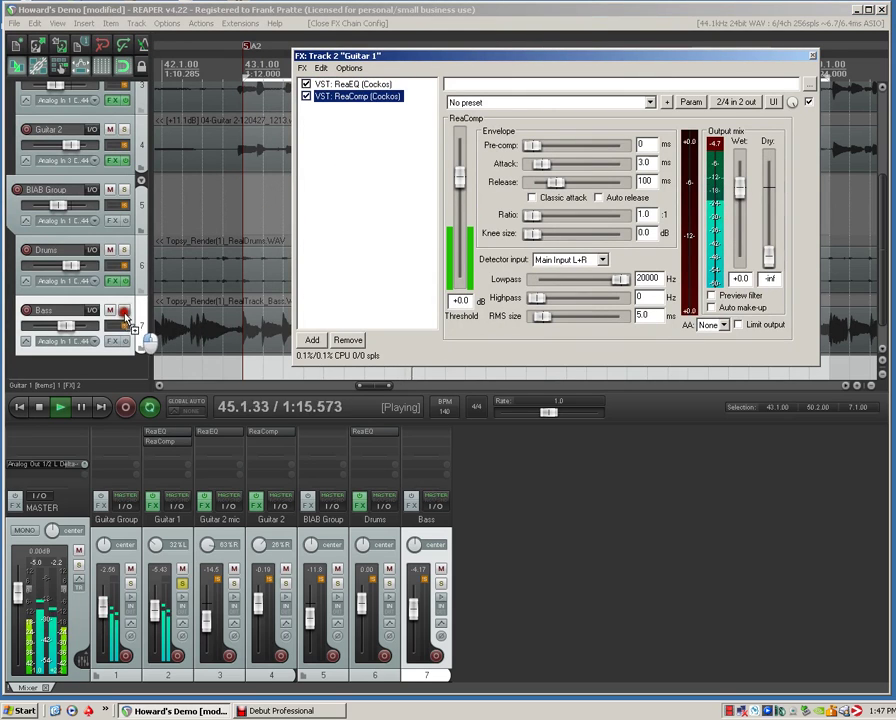
click(116, 342)
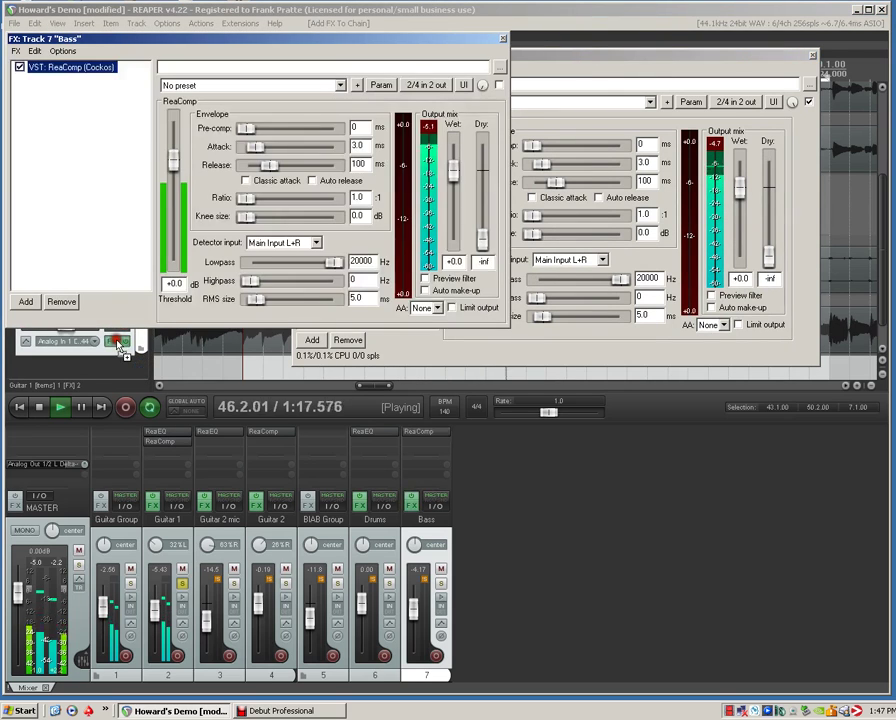
click(812, 56)
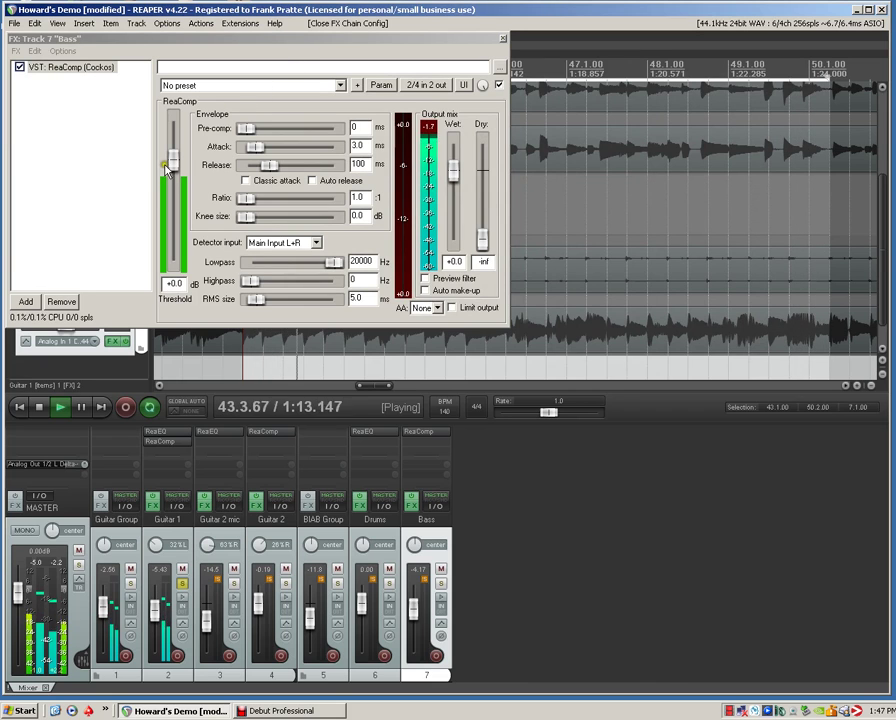
click(60, 301)
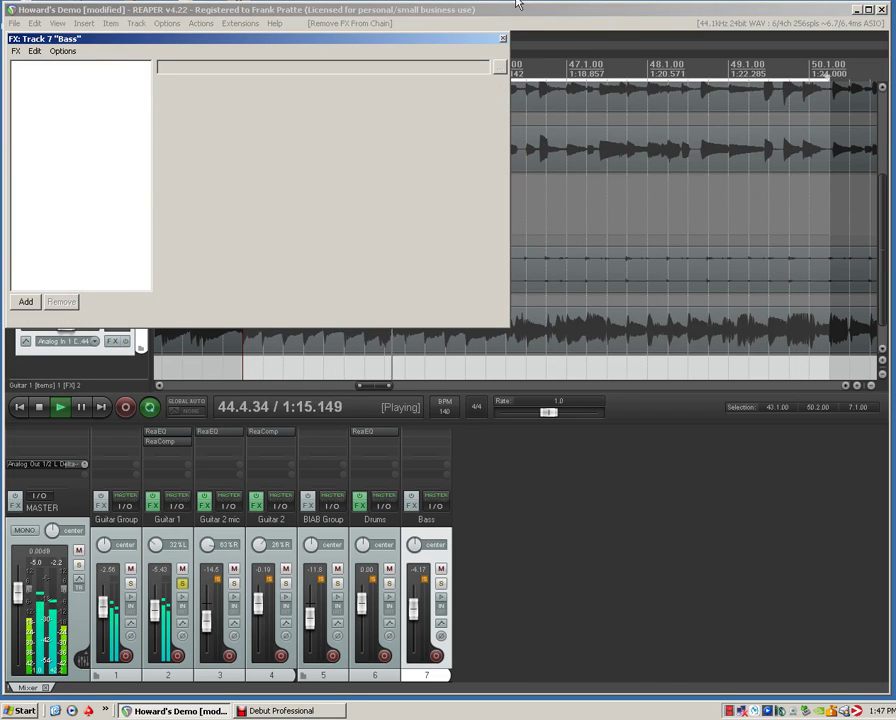
click(503, 42)
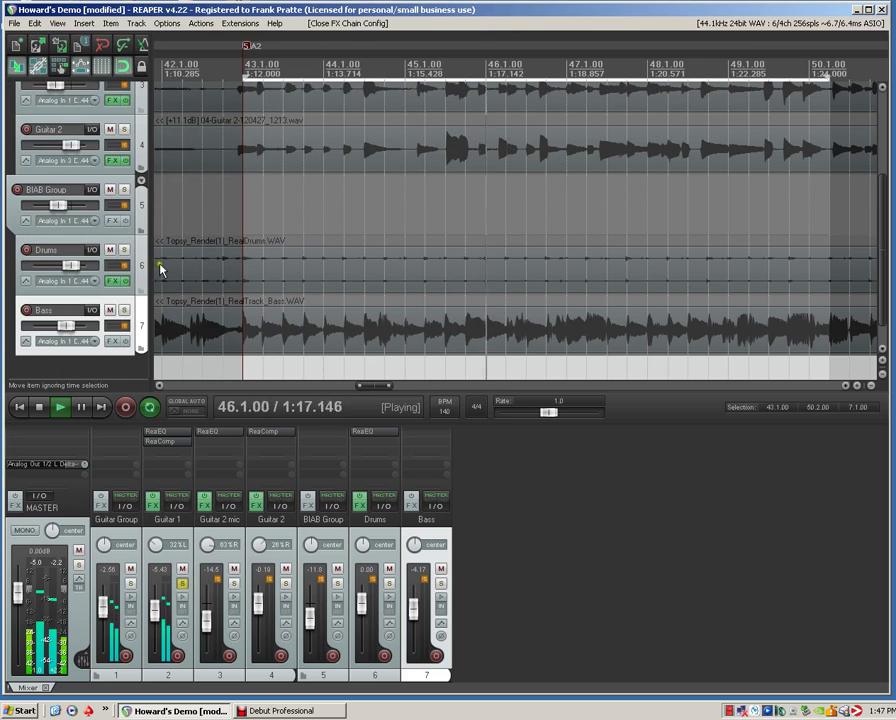
Step: Copy the ReaEQ from the Drums track to the Bass track and close the Drums effects window
click(114, 283)
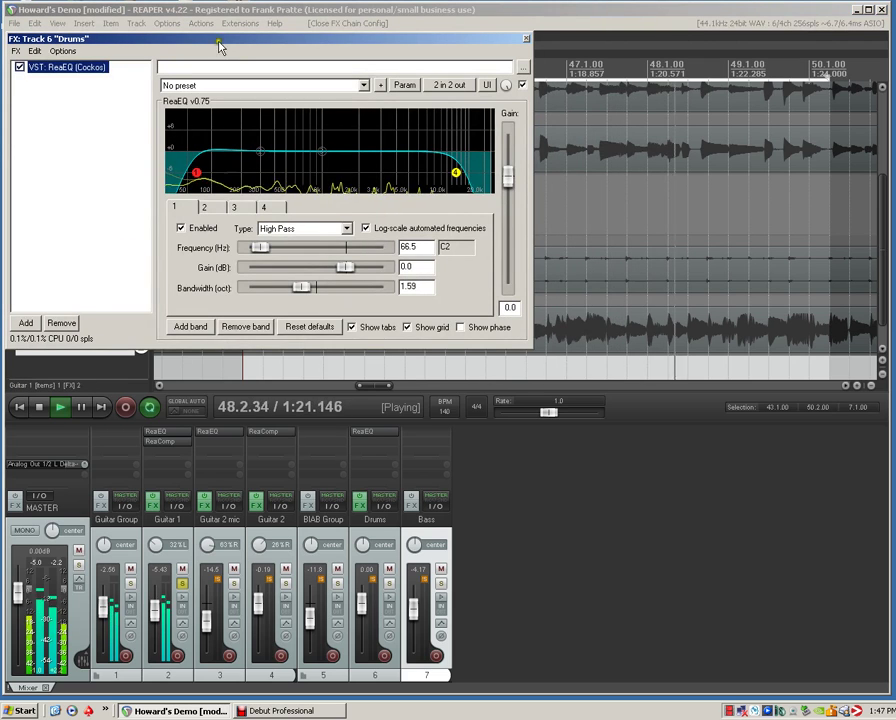
drag(317, 47, 498, 49)
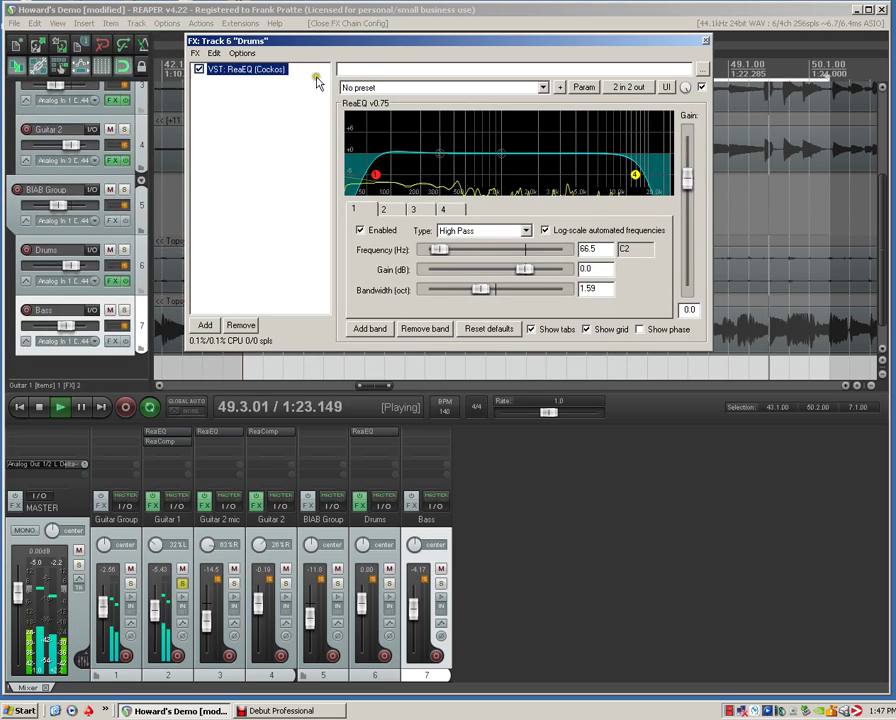
mouse_move(238, 117)
mouse_down()
mouse_move(172, 268)
mouse_move(104, 356)
mouse_move(112, 345)
mouse_up()
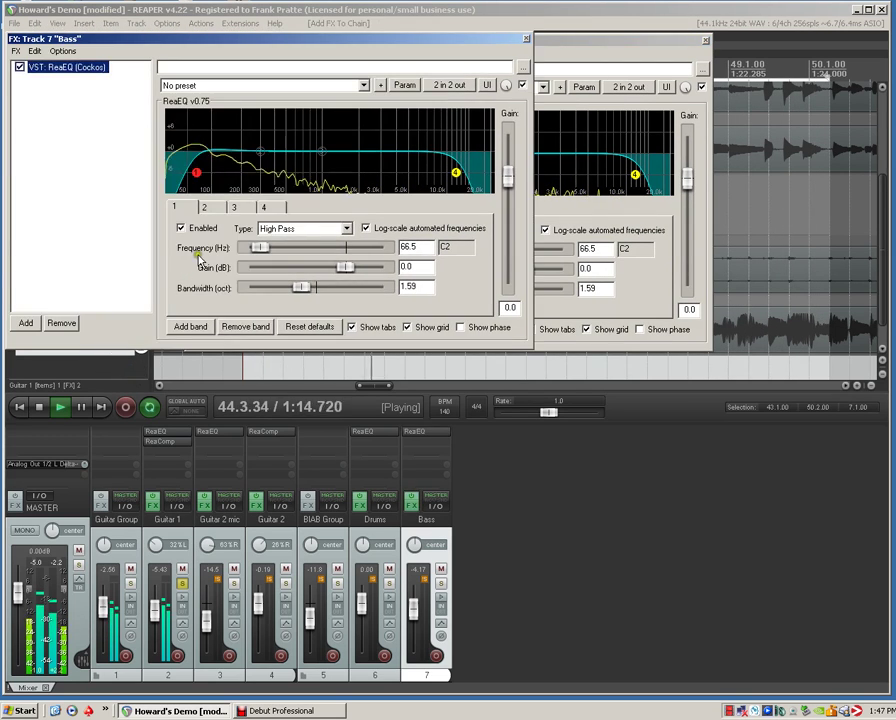
click(705, 40)
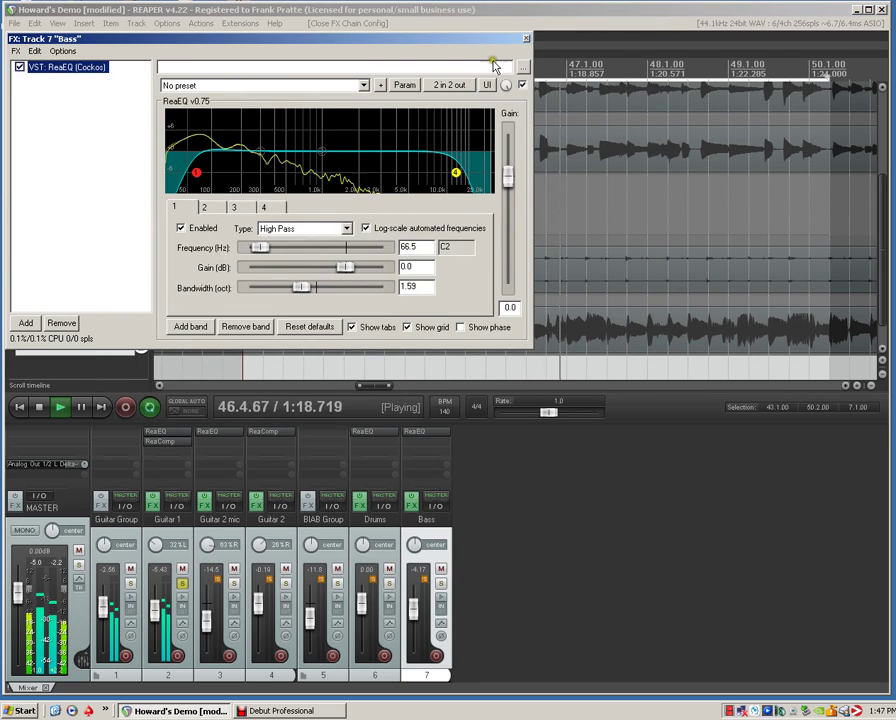
Step: Solo the Bass track and turn off the solo on Guitar 1, keeping the Bass effects window open
drag(323, 42, 539, 54)
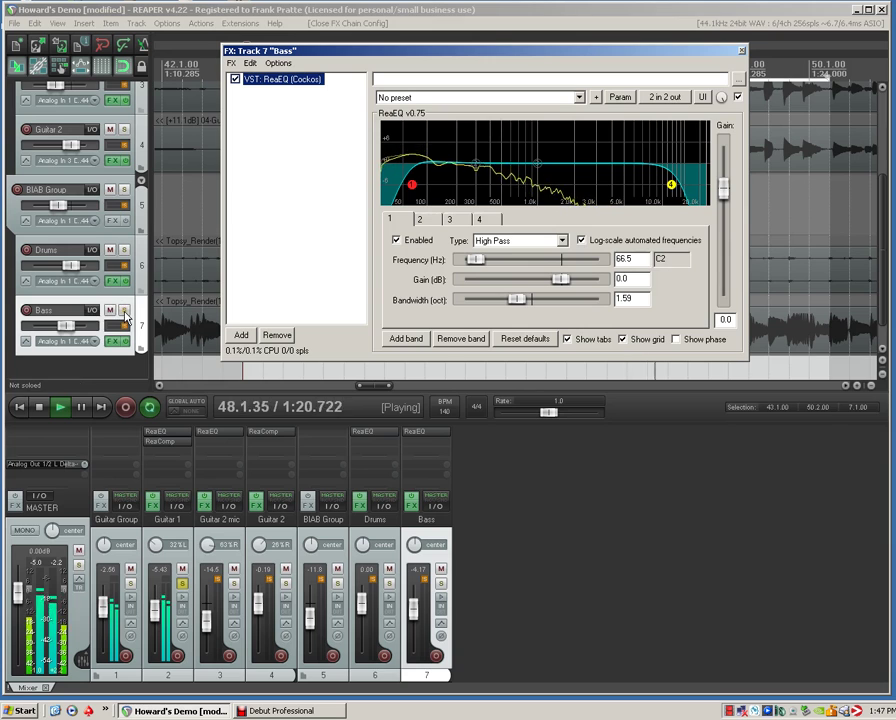
click(124, 312)
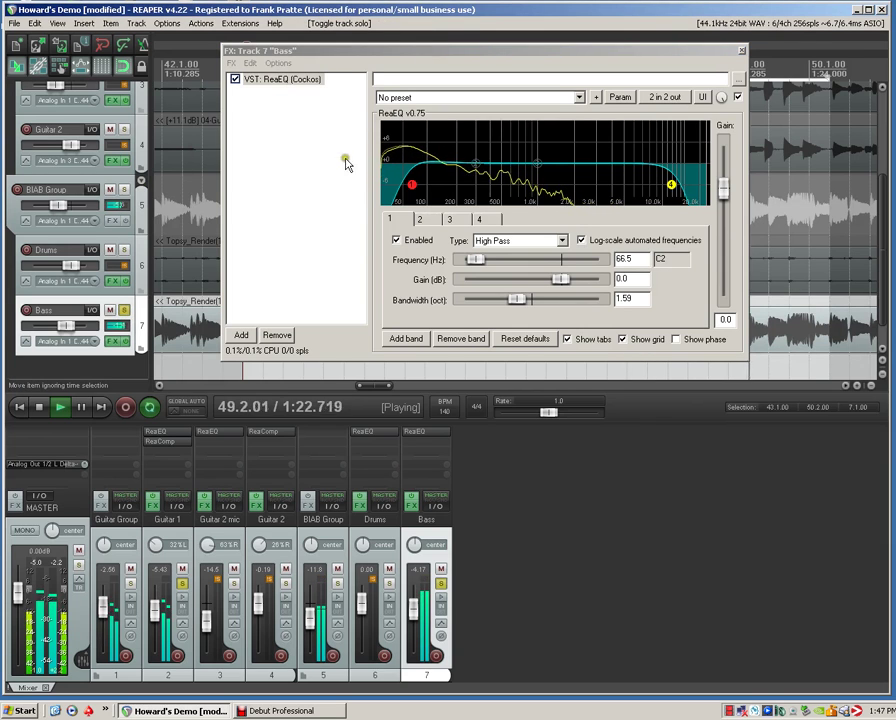
click(183, 584)
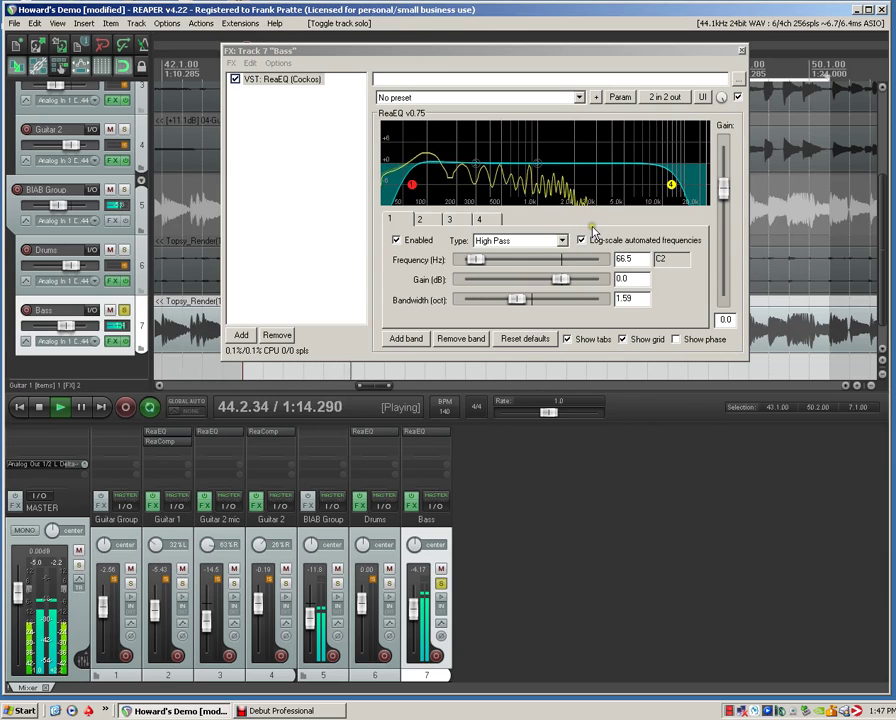
Step: Disable the band 1 high-pass filter in the Bass track's ReaEQ
click(427, 224)
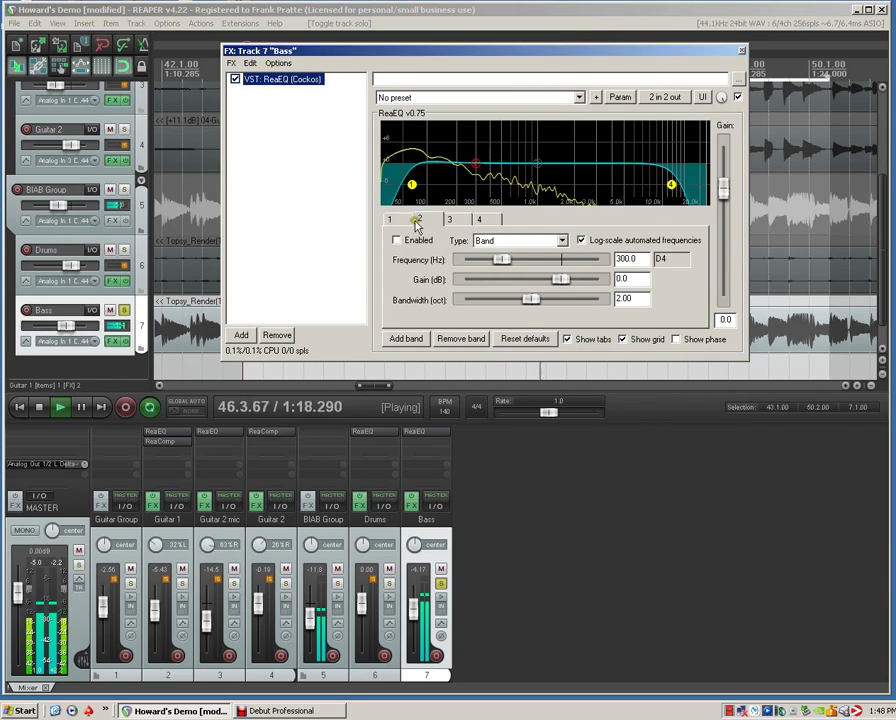
click(403, 219)
click(397, 241)
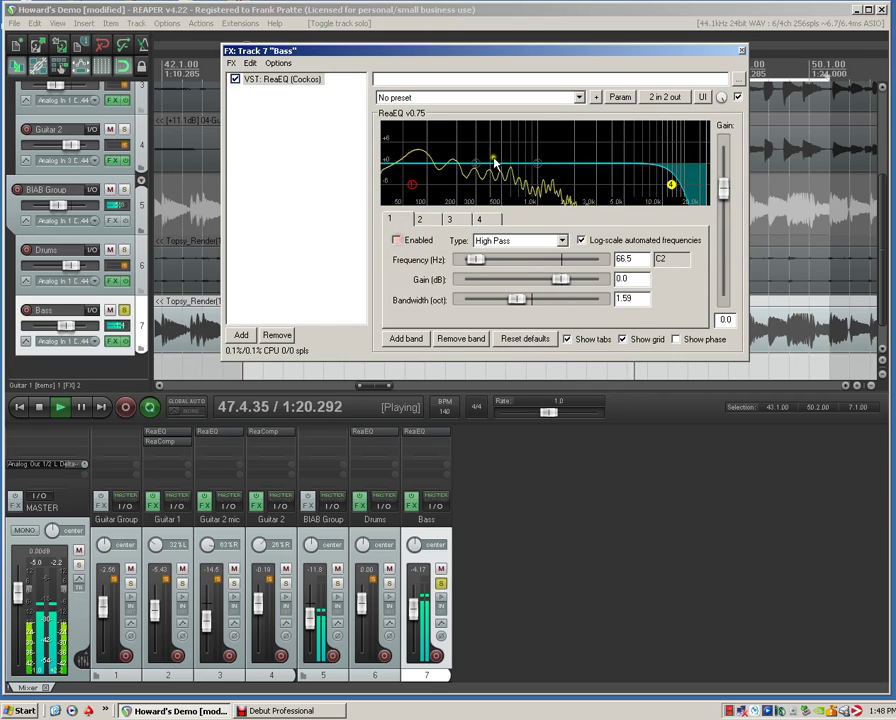
Step: Boost band 2 of the Bass EQ by 5.4 dB at 300 Hz and narrow its bandwidth to 0.51 octaves
click(424, 225)
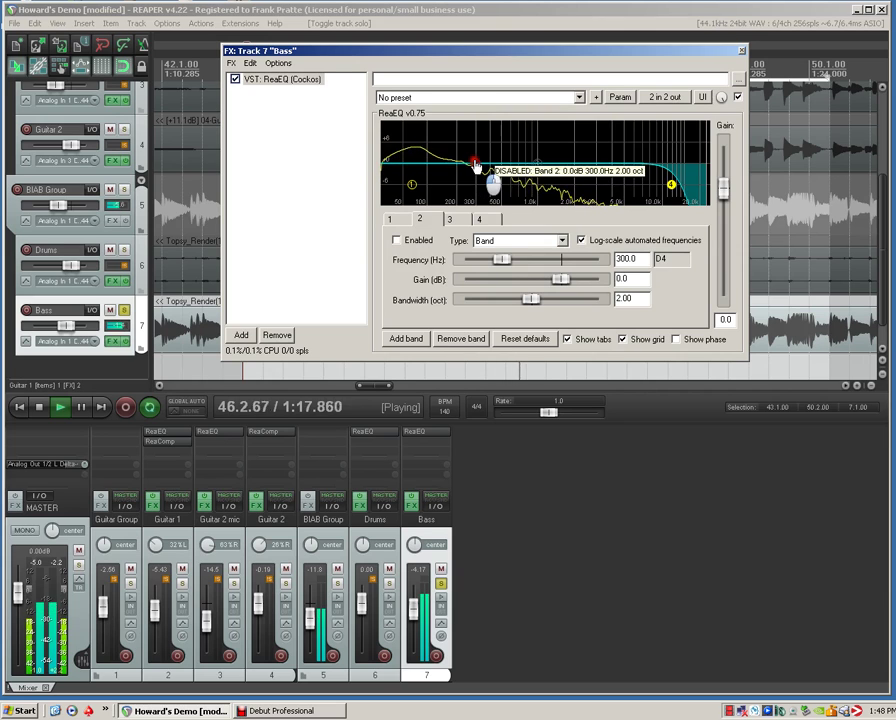
mouse_move(476, 165)
mouse_down()
mouse_move(478, 142)
mouse_move(466, 170)
mouse_up()
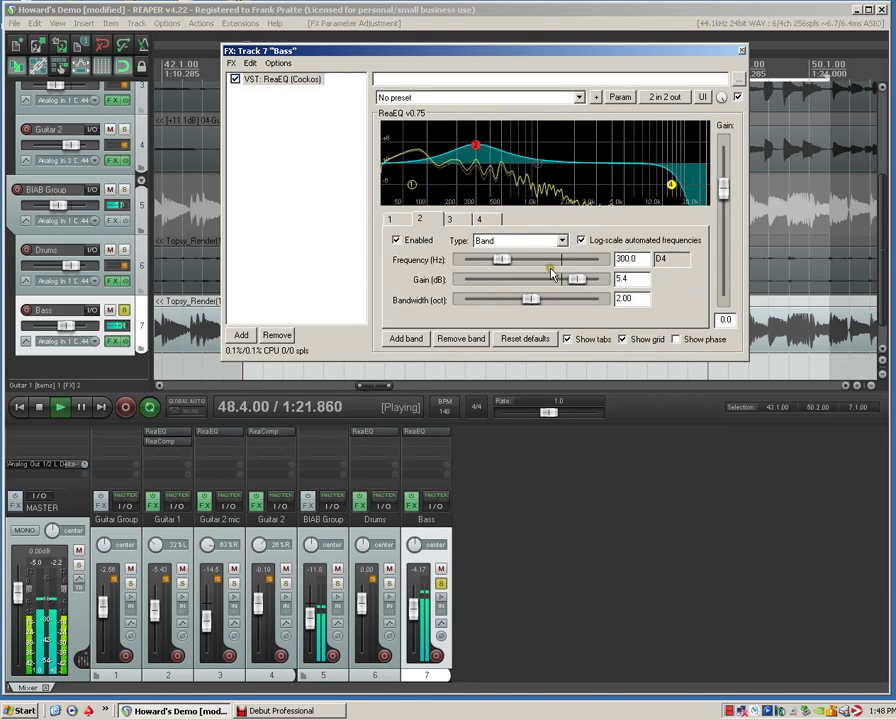
drag(537, 298, 482, 306)
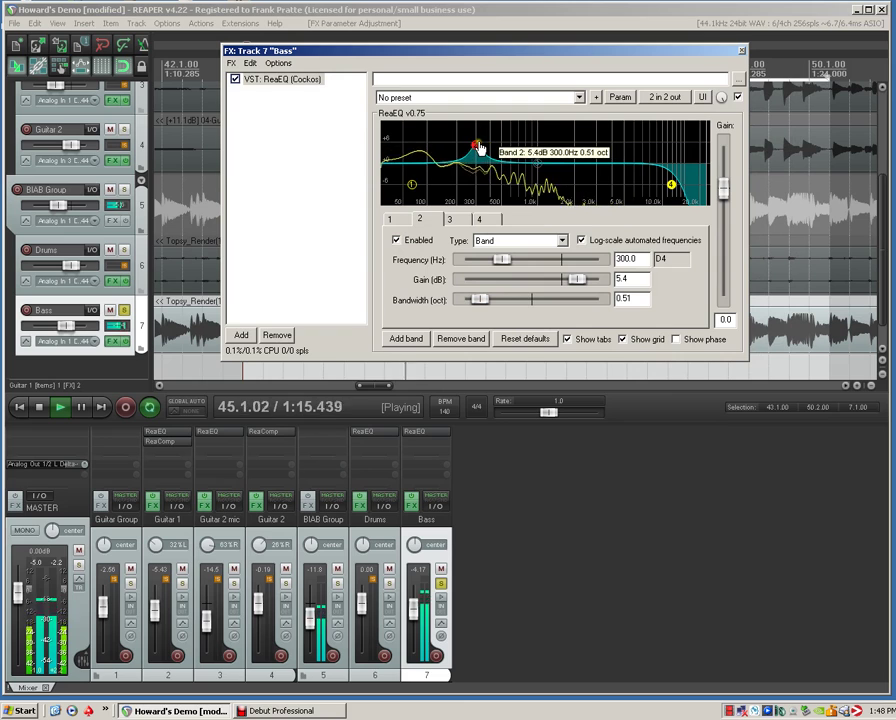
Step: Sweep a band 2 boost of about 8 dB from about 296 Hz down to 64.6 Hz, finishing at 0.8 dB gain
drag(477, 148, 478, 139)
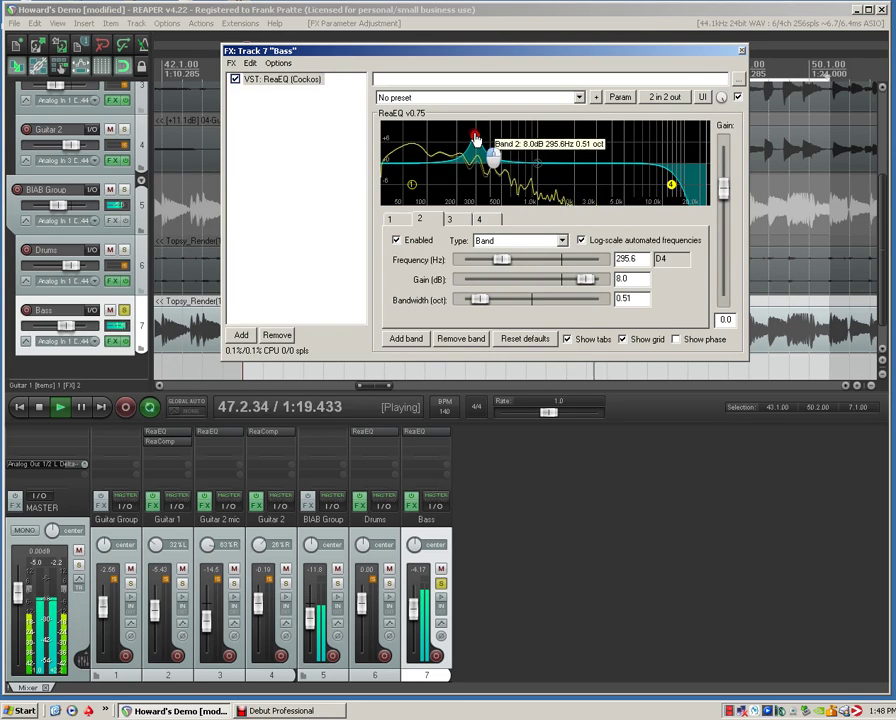
drag(476, 139, 451, 138)
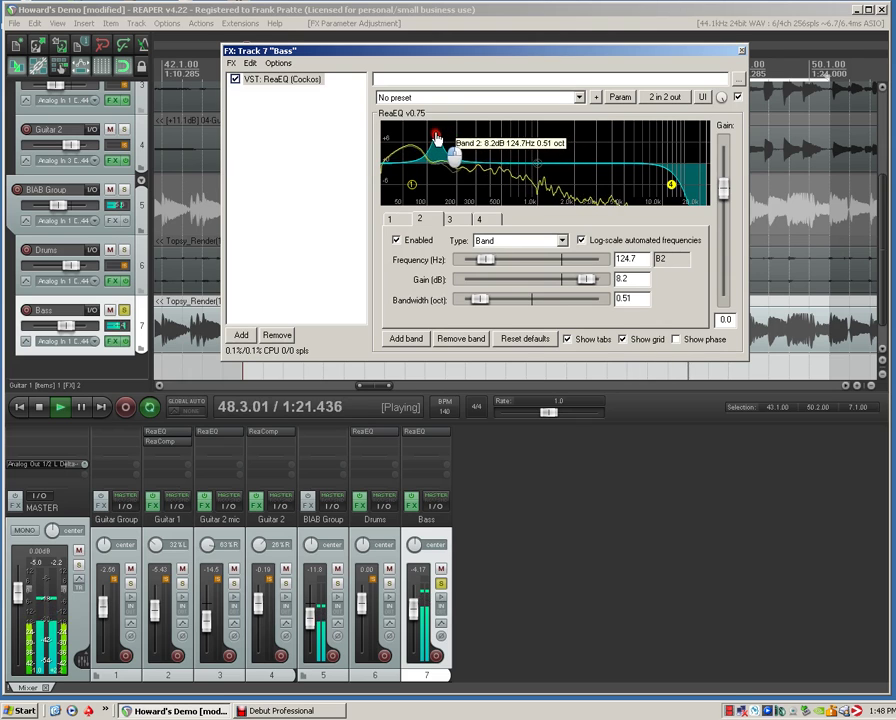
drag(414, 142, 449, 141)
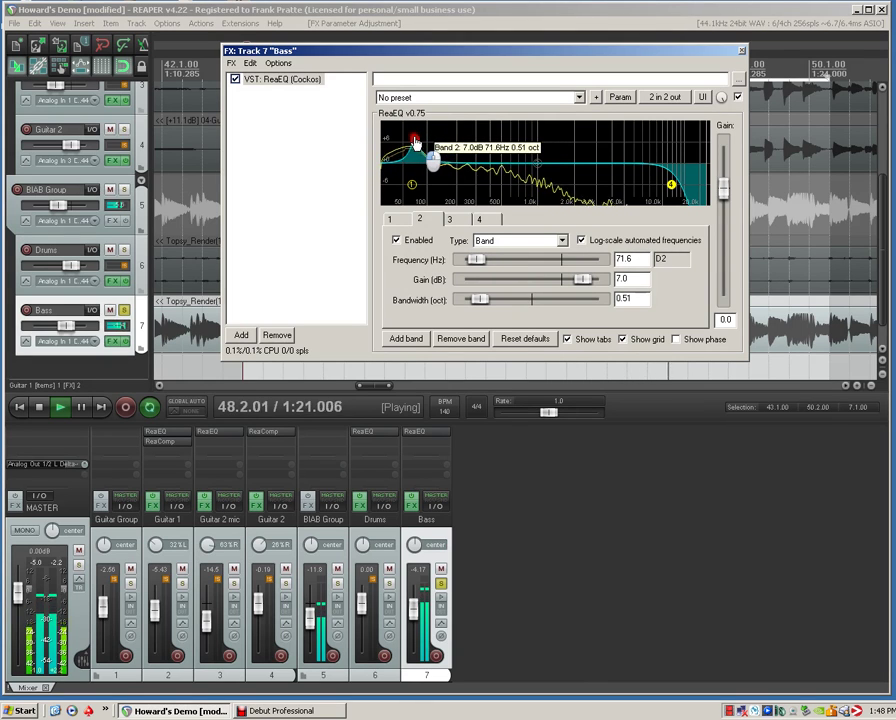
drag(415, 142, 417, 169)
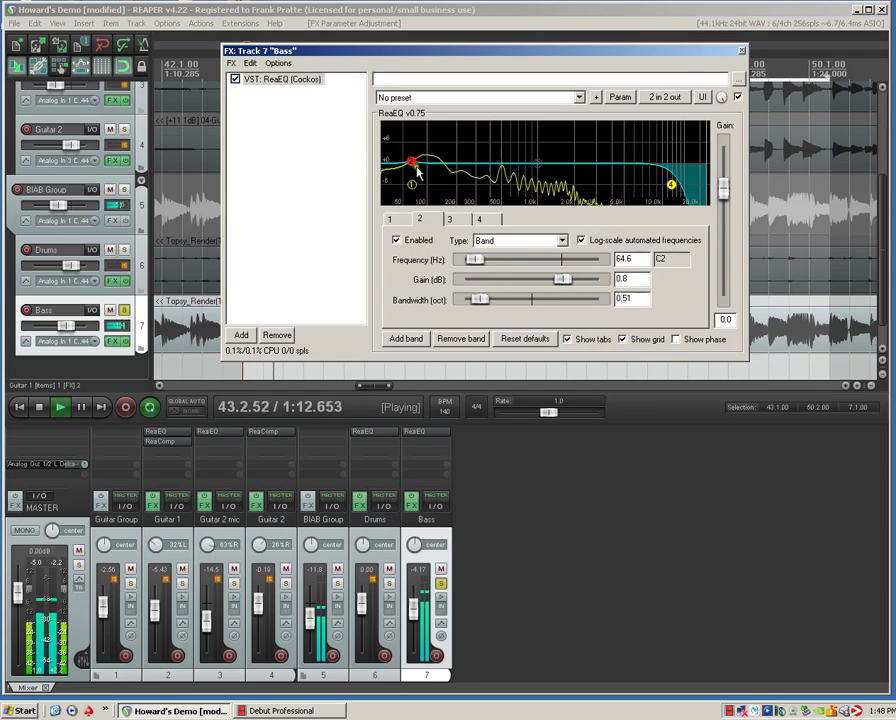
Step: Disable band 2 and re-enable the band 1 high-pass filter in the Bass track's ReaEQ
click(397, 240)
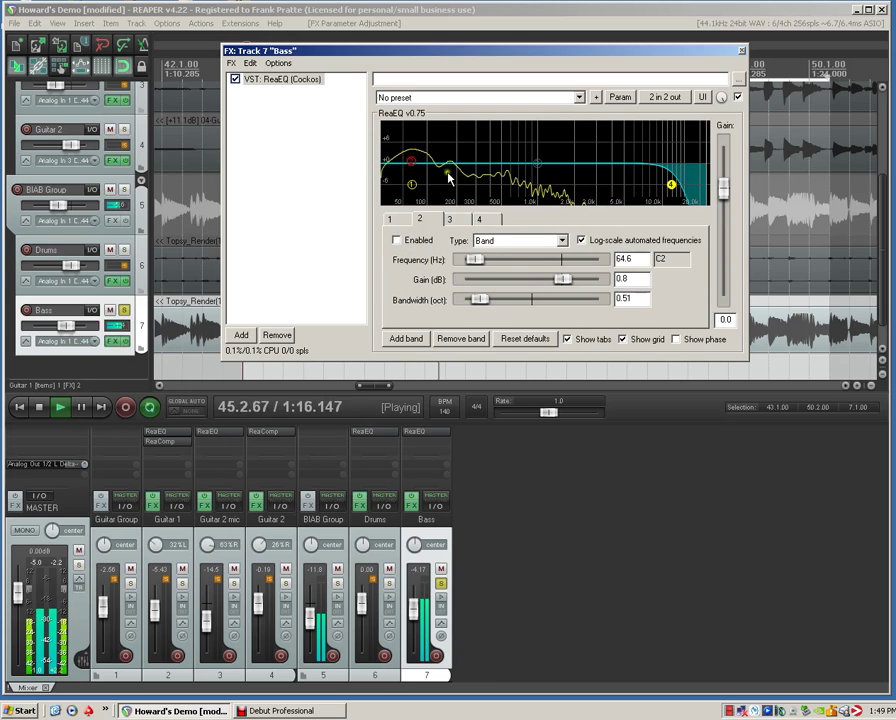
click(411, 185)
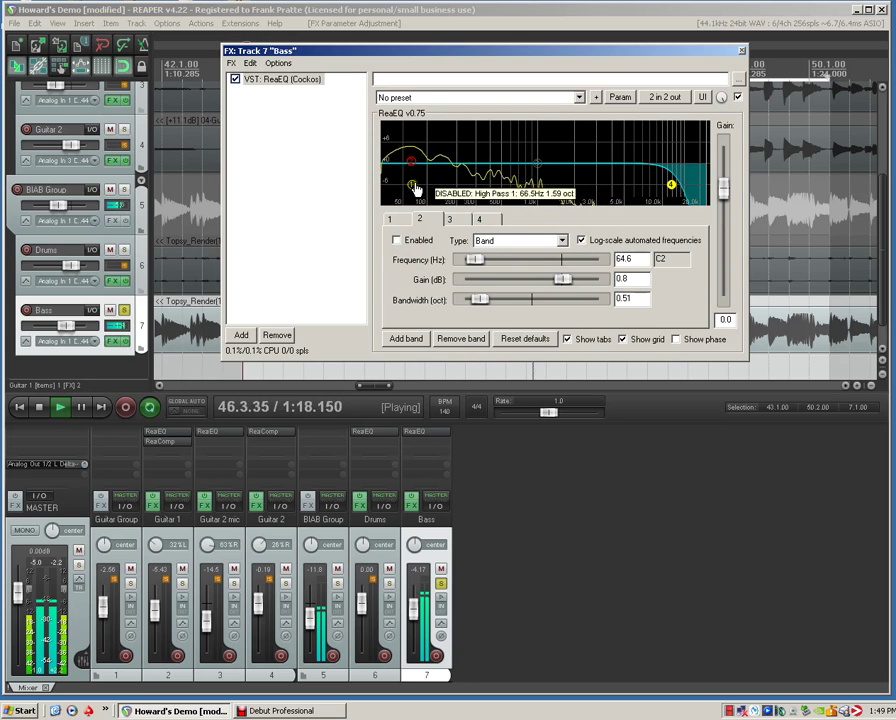
click(399, 240)
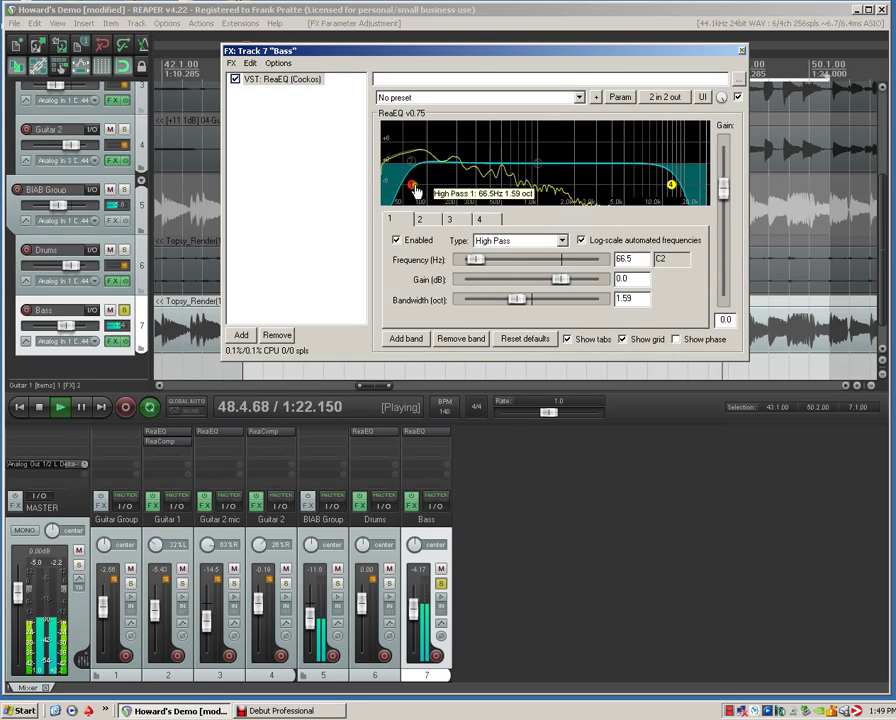
Step: Set the Bass EQ's band 1 high-pass to 53.7 Hz, with 1.4 dB gain and a bandwidth of 1.38 octaves
drag(411, 186, 407, 187)
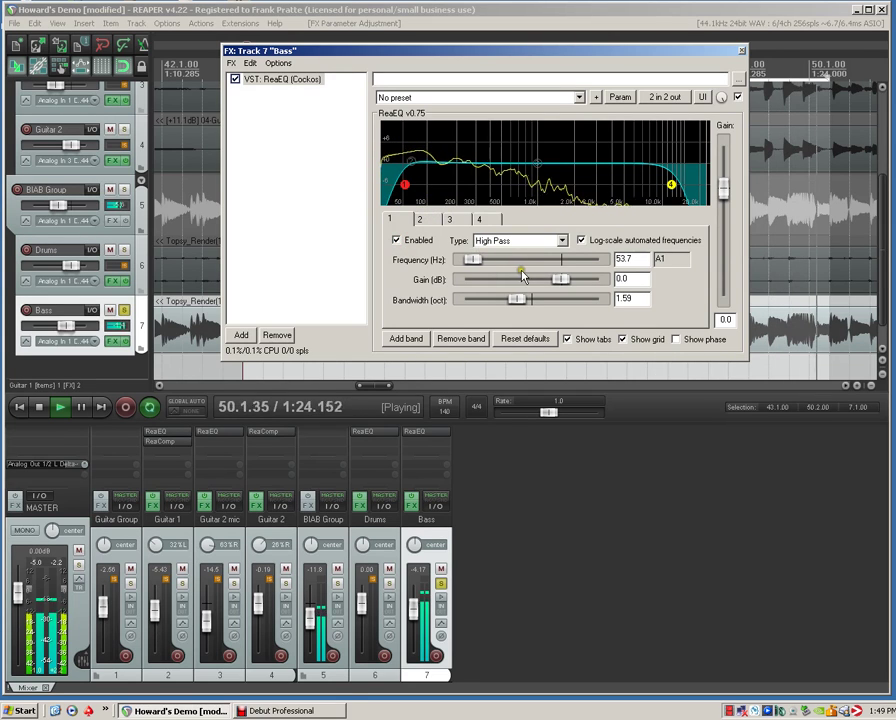
drag(561, 277, 512, 307)
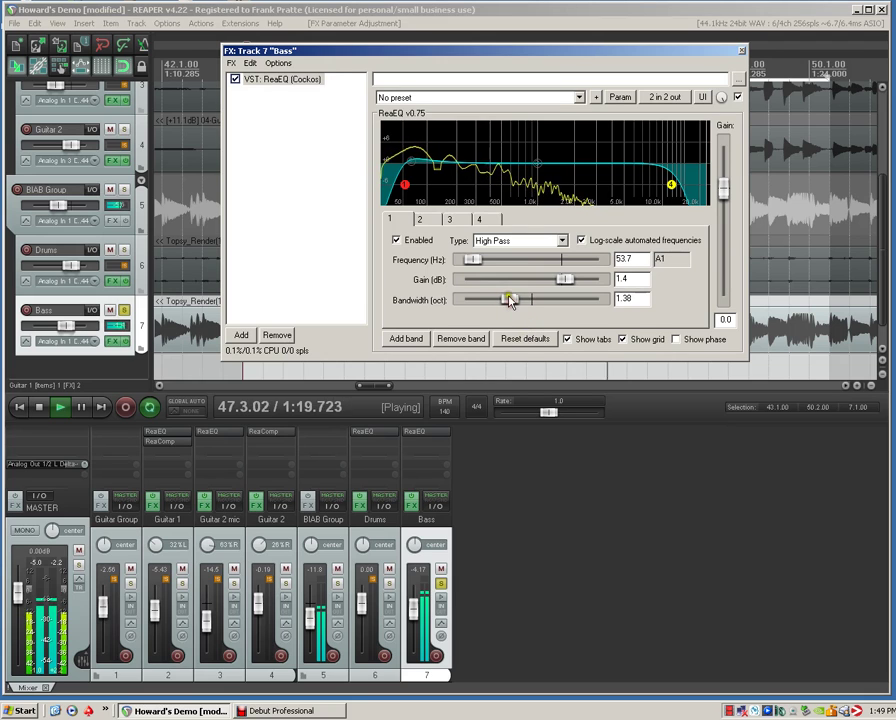
Step: Enable band 2 of the Bass EQ, audition a 0.7 dB cut and a 3.9 dB boost at 64.6 Hz, and widen its bandwidth to 1.75 octaves
click(431, 221)
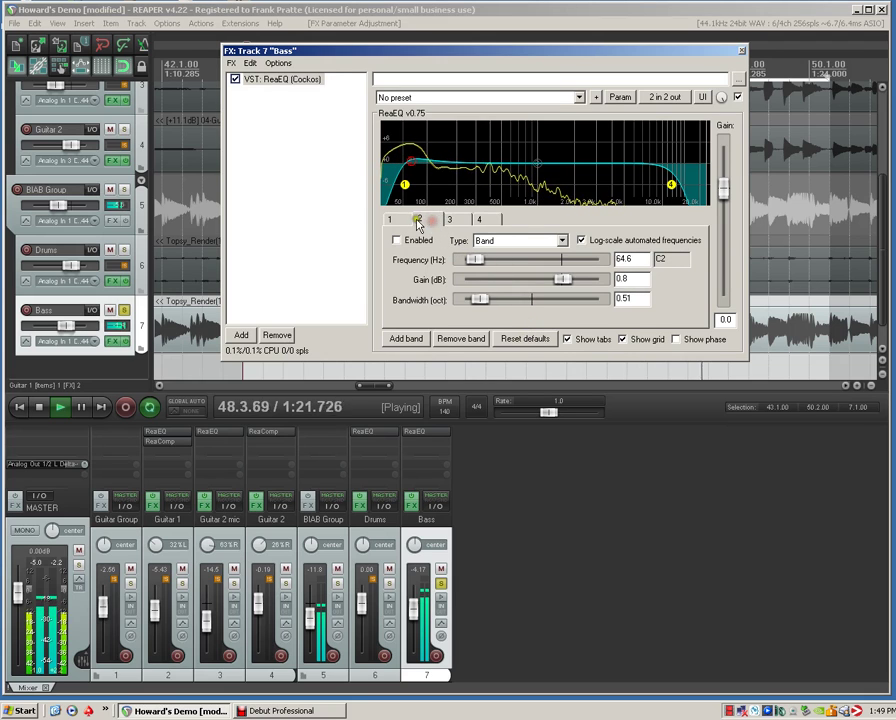
click(398, 241)
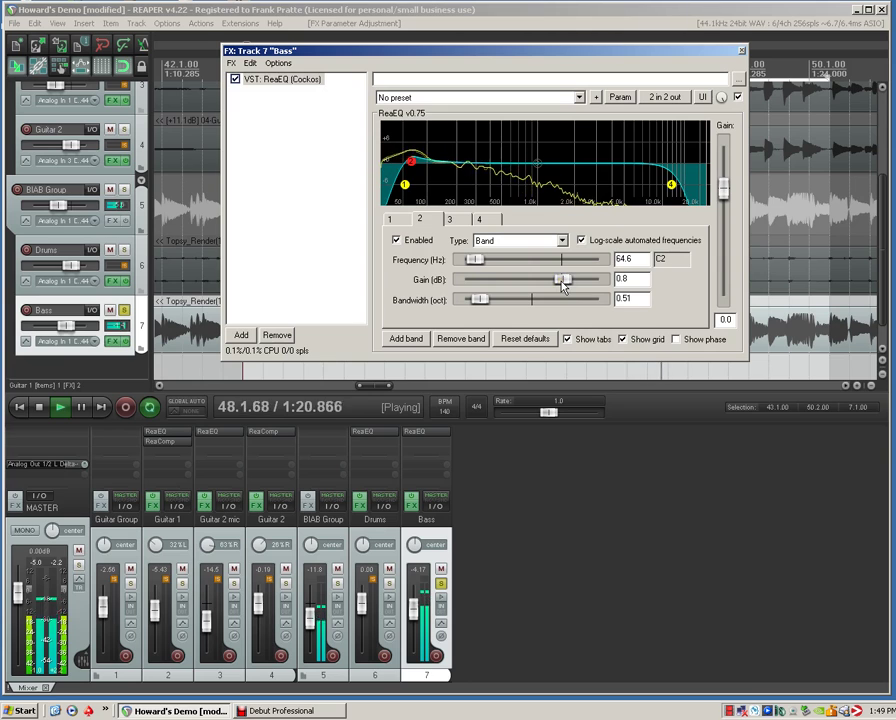
drag(558, 287, 557, 281)
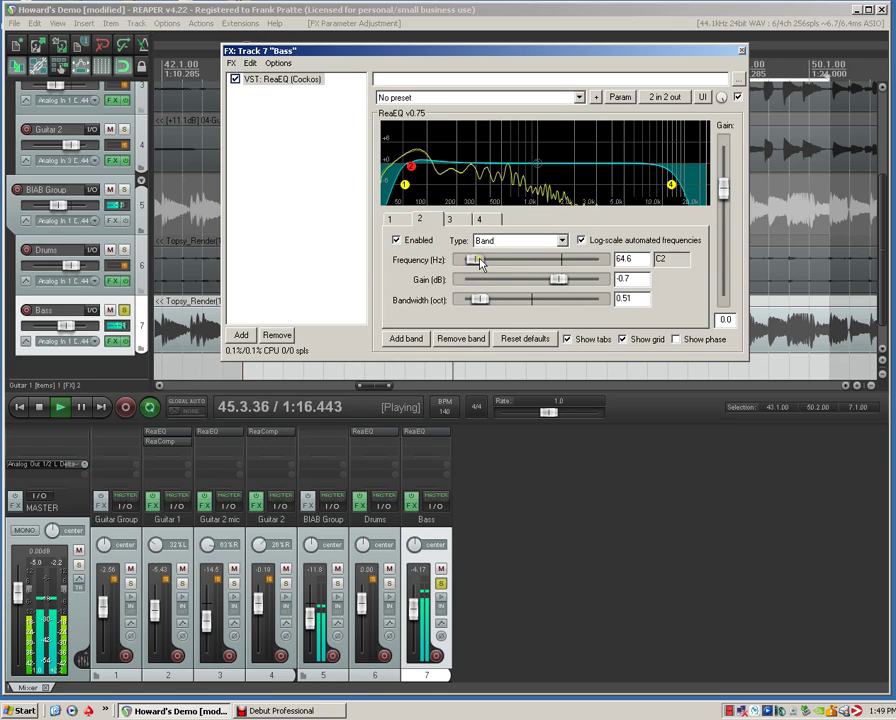
drag(562, 283, 578, 287)
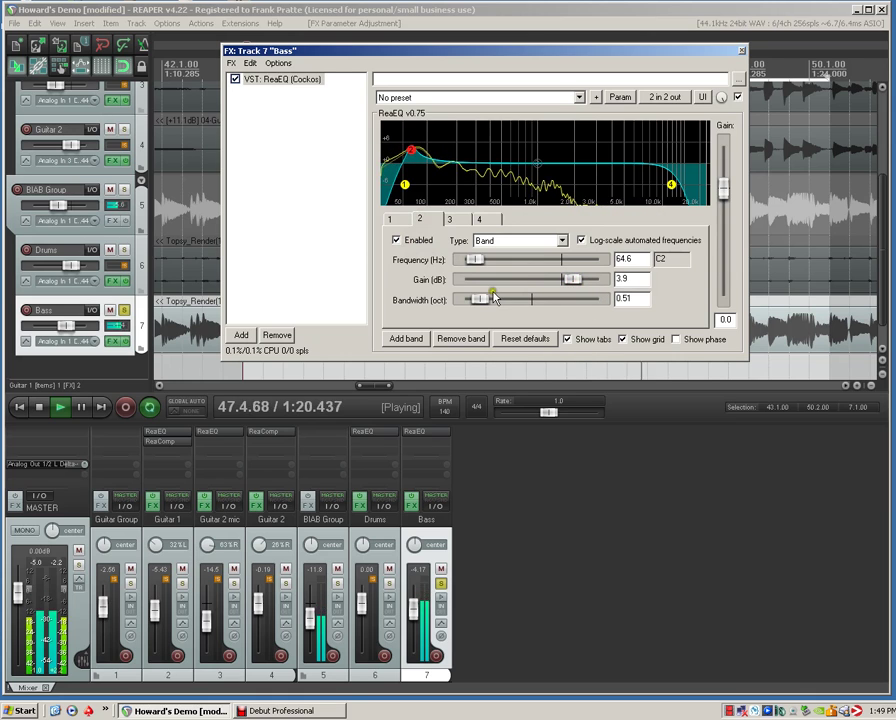
drag(485, 302, 524, 310)
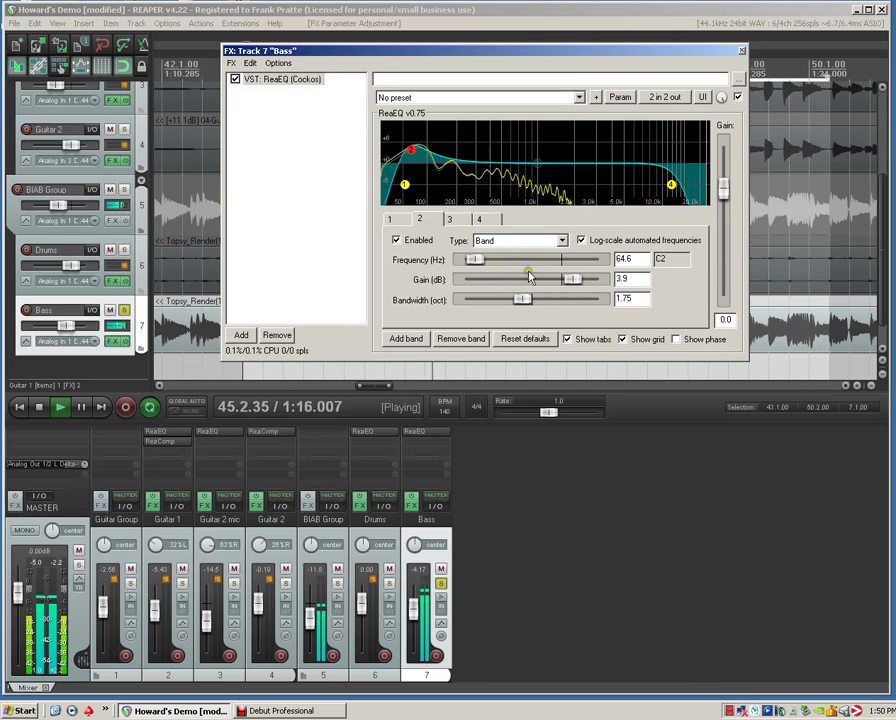
Step: Return the Bass EQ's band 2 gain to 0.0 dB, disable the band and close the Bass effects window
drag(561, 283, 558, 283)
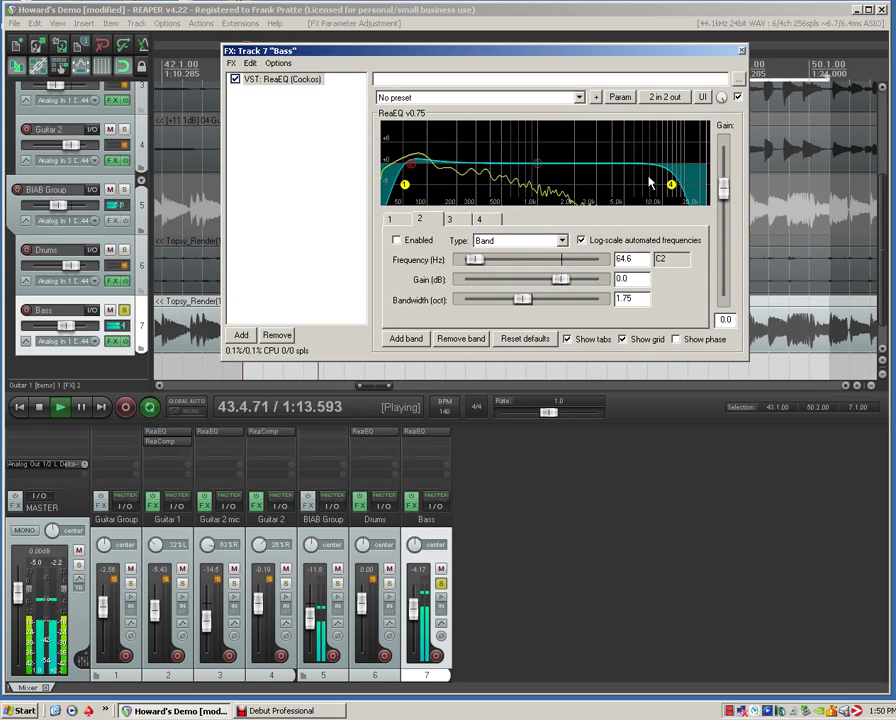
click(742, 52)
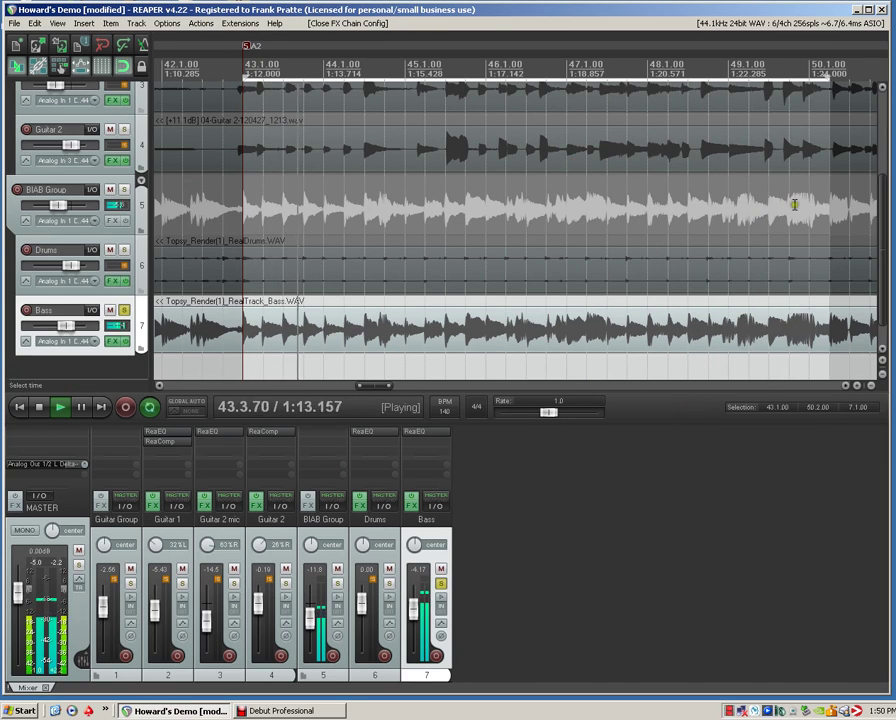
Step: Copy the ReaComp from Guitar 1's effects chain to the Guitar 2 mic track, and close Guitar 2 mic's effects window
drag(885, 197, 887, 118)
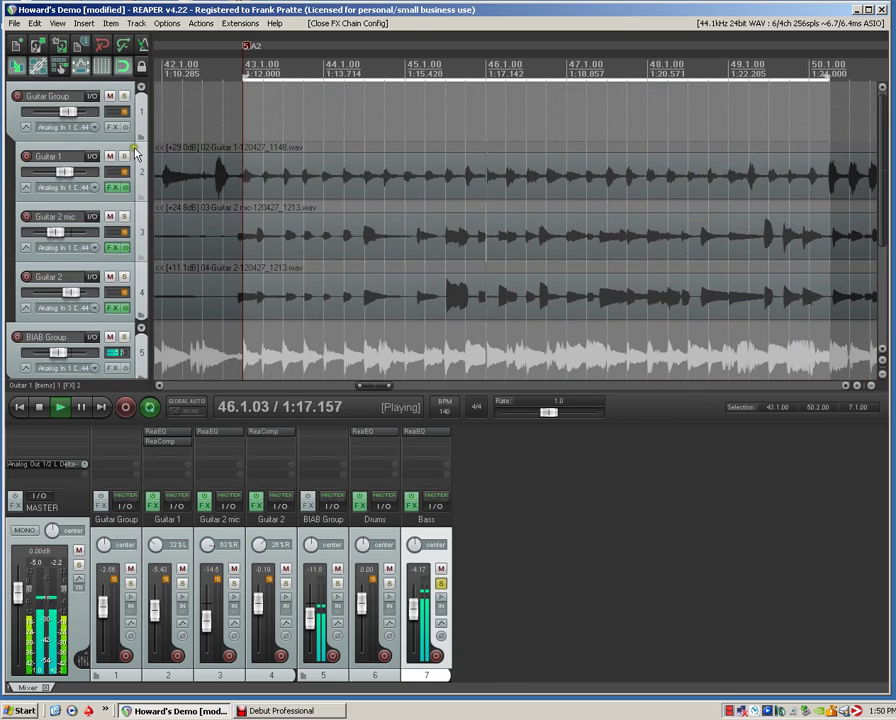
click(117, 187)
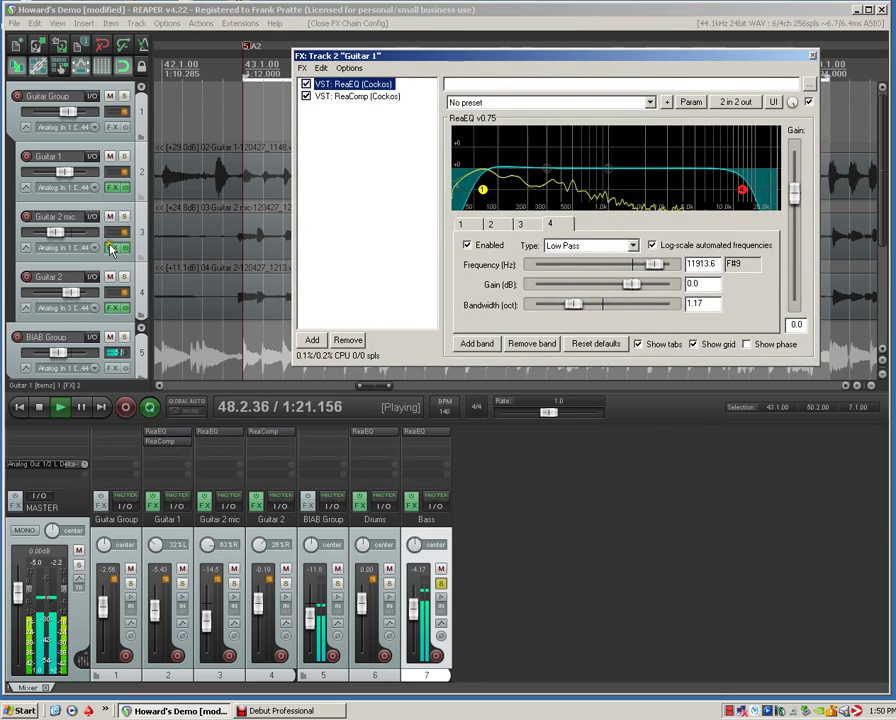
click(125, 231)
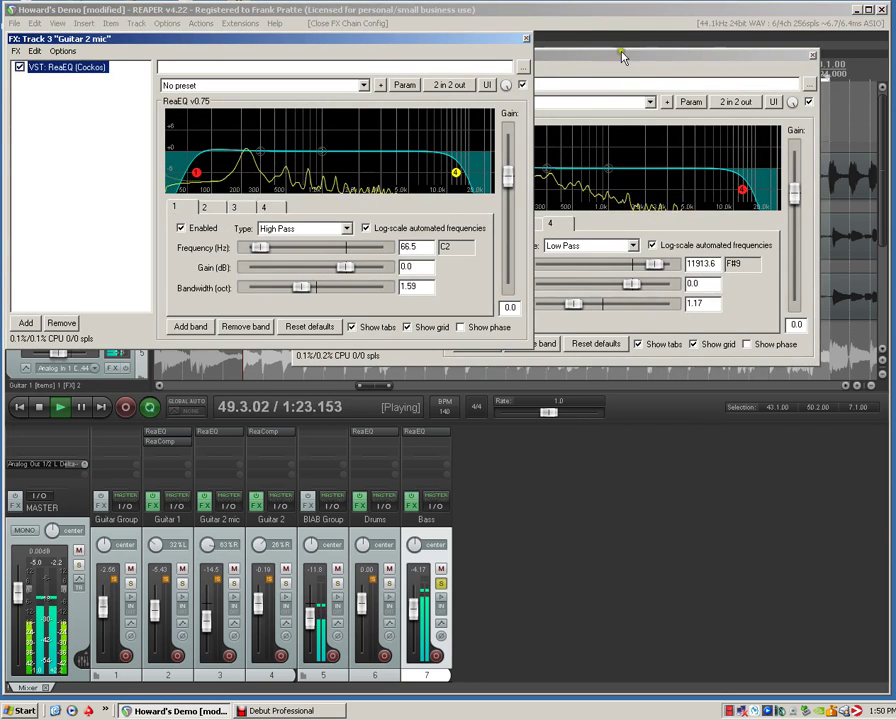
click(528, 40)
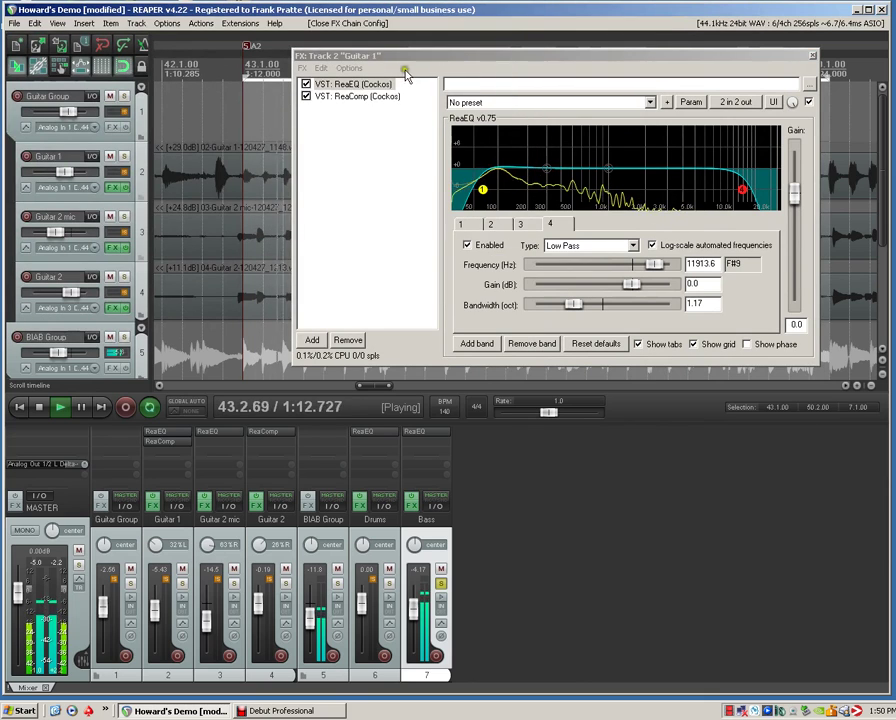
click(364, 97)
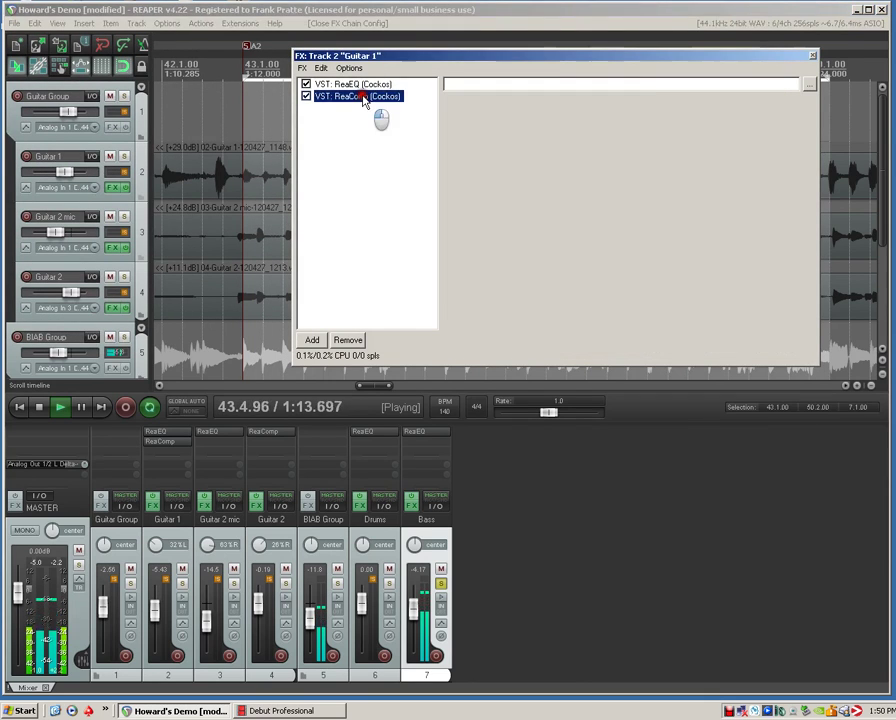
click(115, 248)
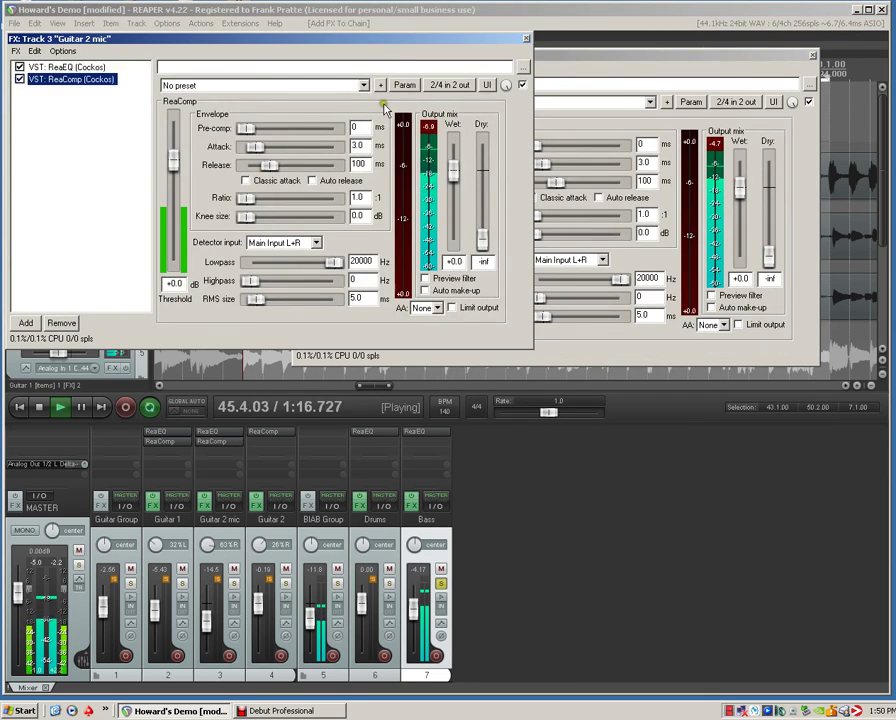
click(527, 40)
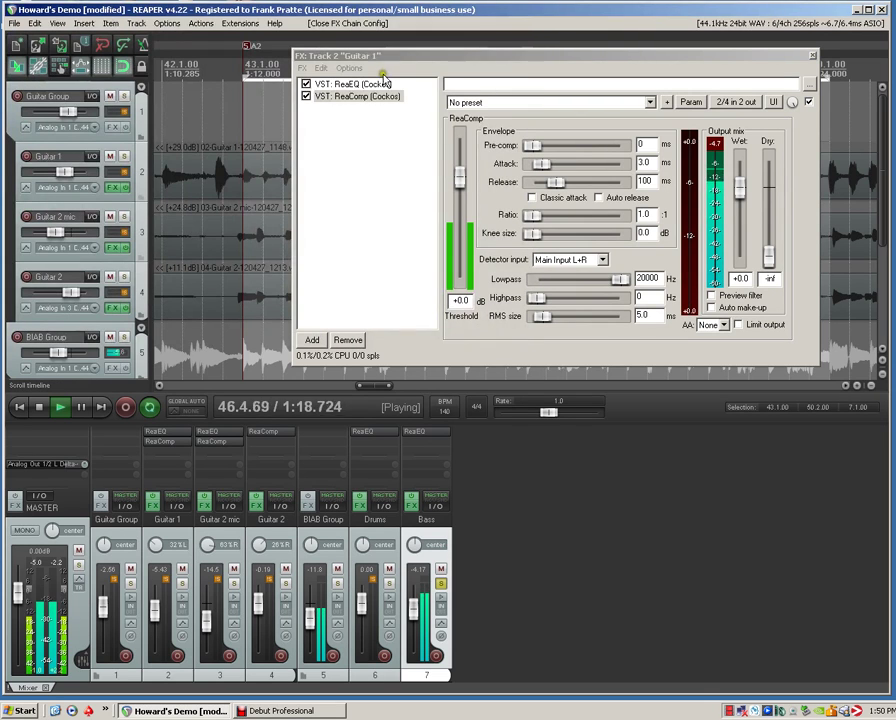
Step: Copy Guitar 1's ReaComp to the Guitar 2 track and close Guitar 2's effects window
click(345, 95)
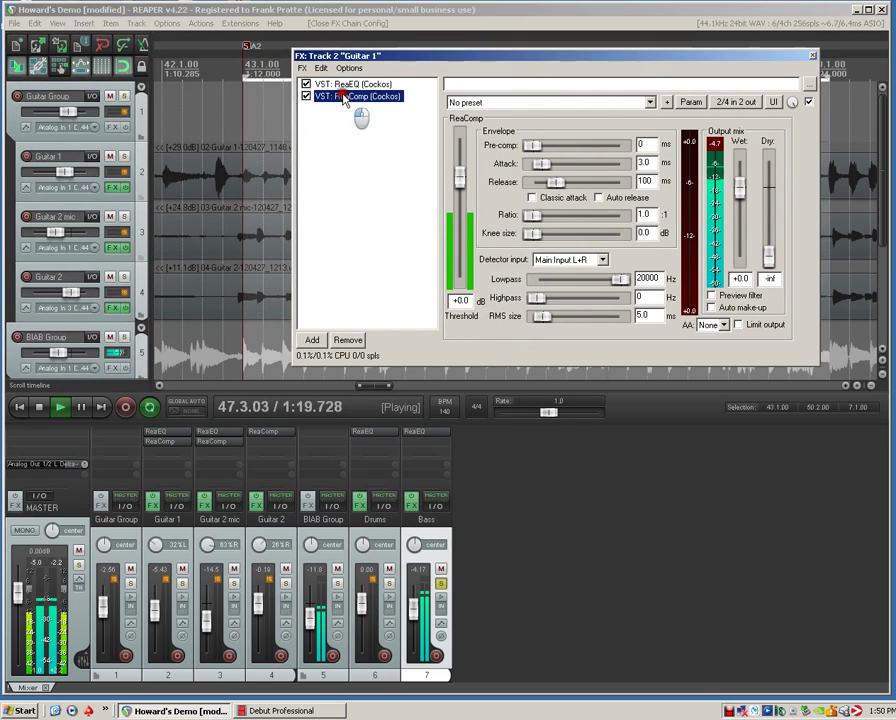
click(115, 307)
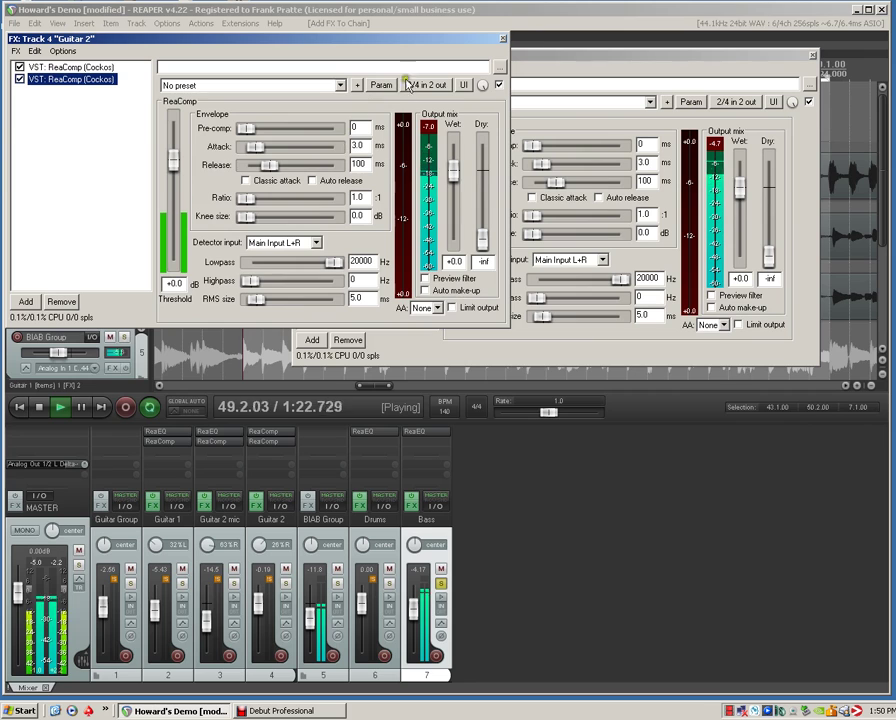
click(504, 39)
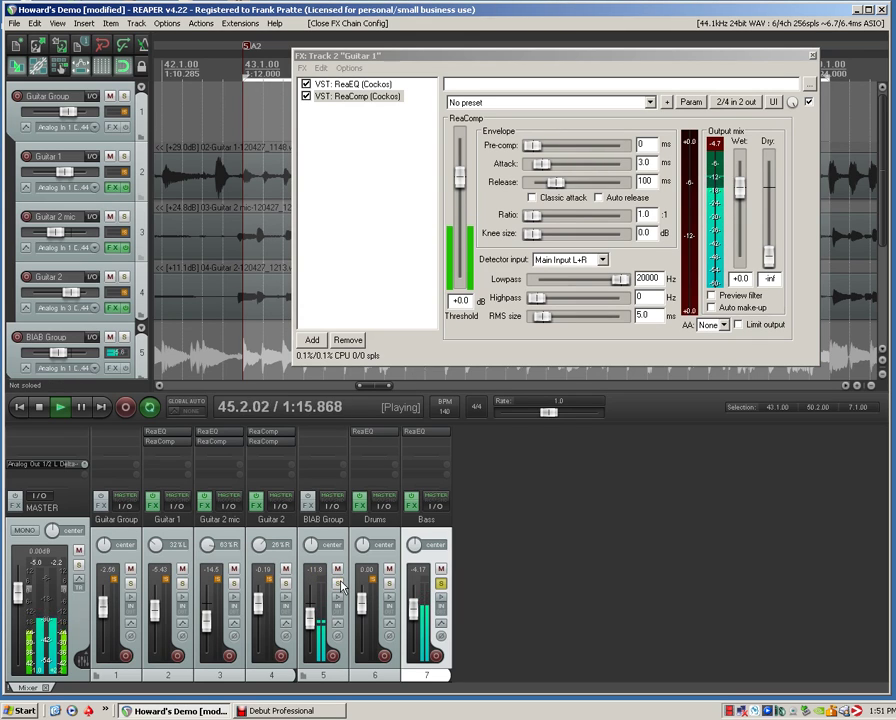
Step: Unsolo the Bass track and load the "stock - Acoustic Guitar" preset in Guitar 1's ReaComp
click(441, 584)
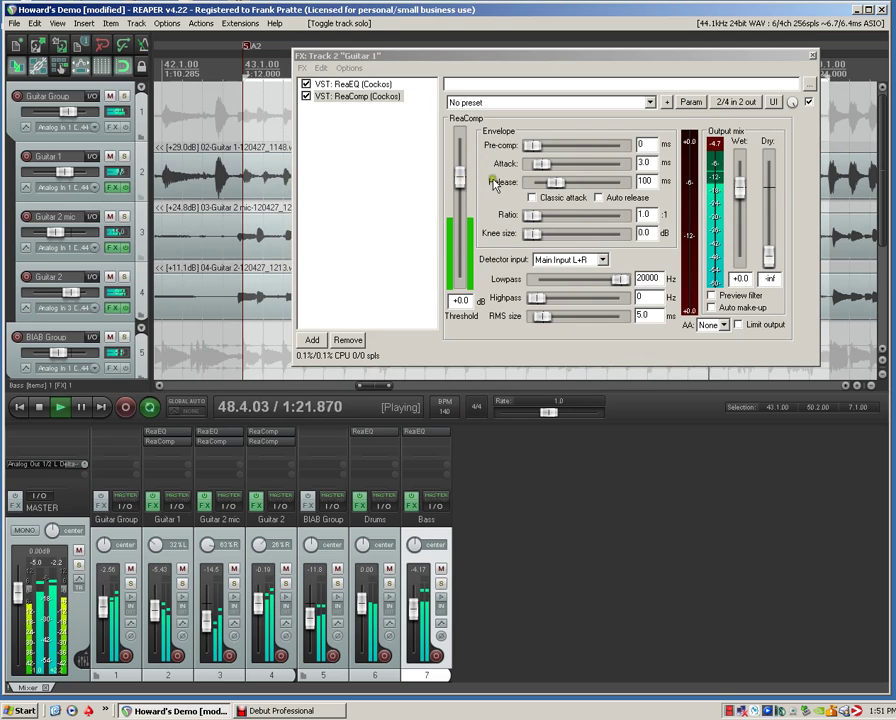
click(650, 102)
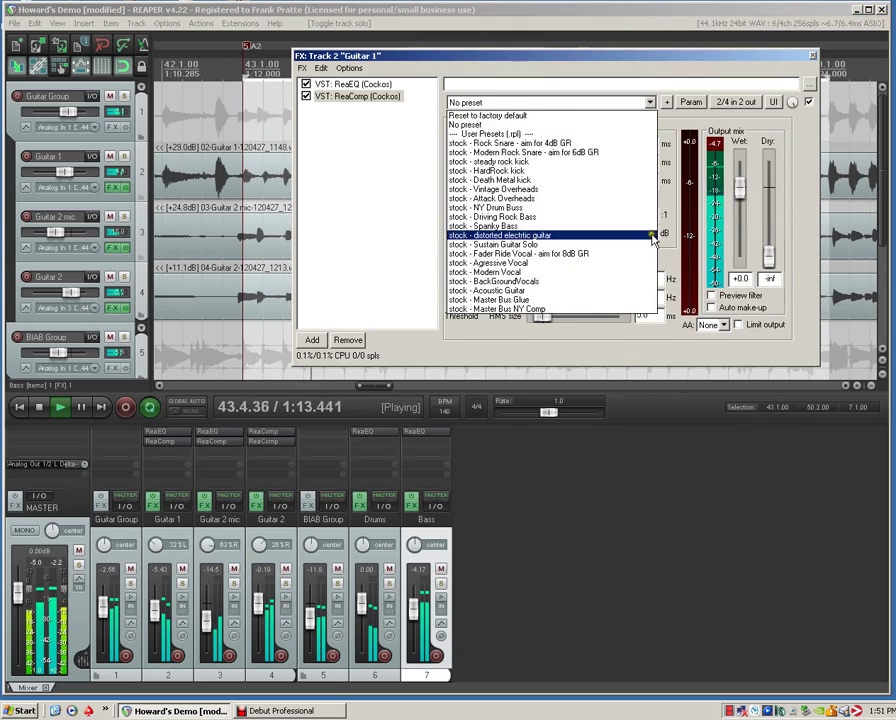
click(644, 290)
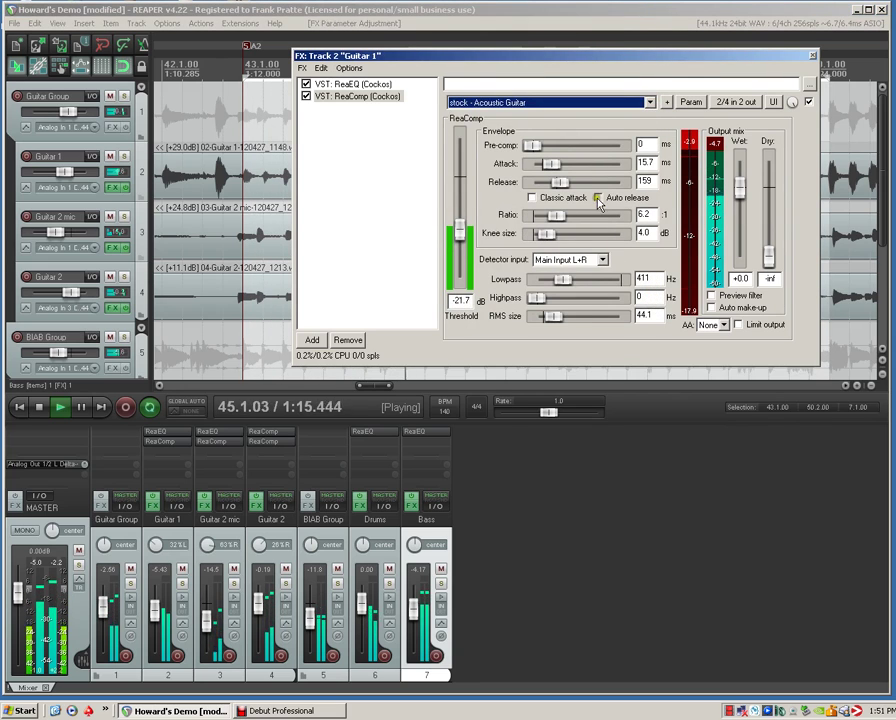
Step: Set the ratio of Guitar 1's ReaComp to 3.1:1 and its threshold to -13.9 dB
drag(555, 215, 548, 223)
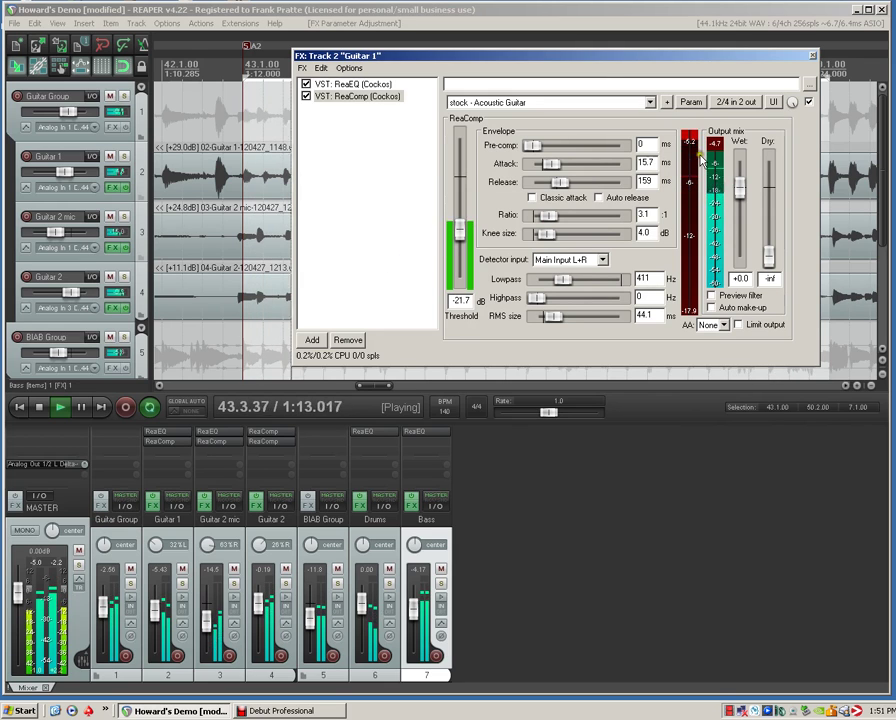
drag(460, 230, 463, 212)
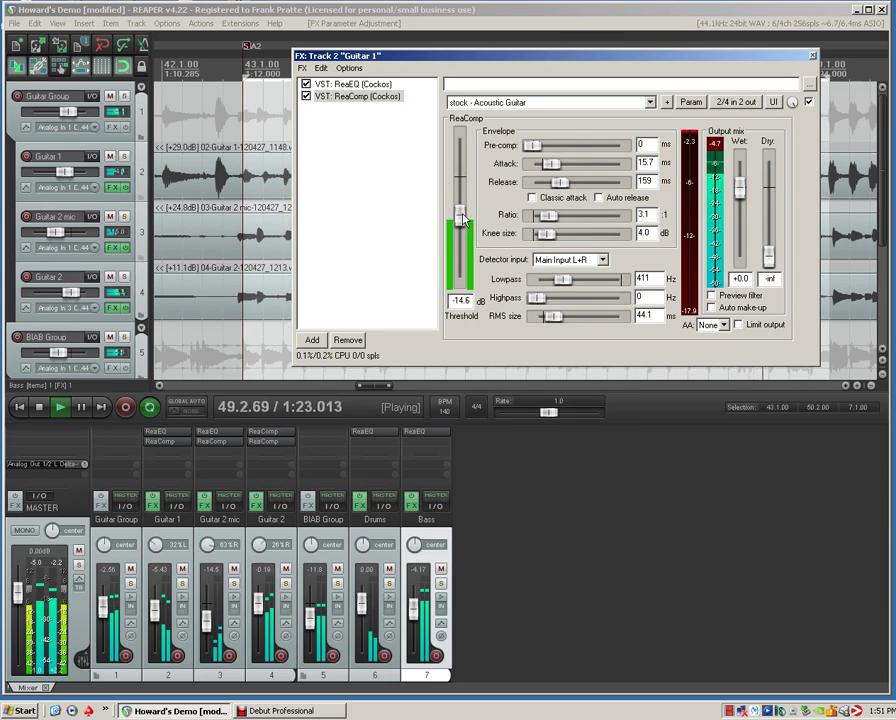
drag(463, 220, 461, 214)
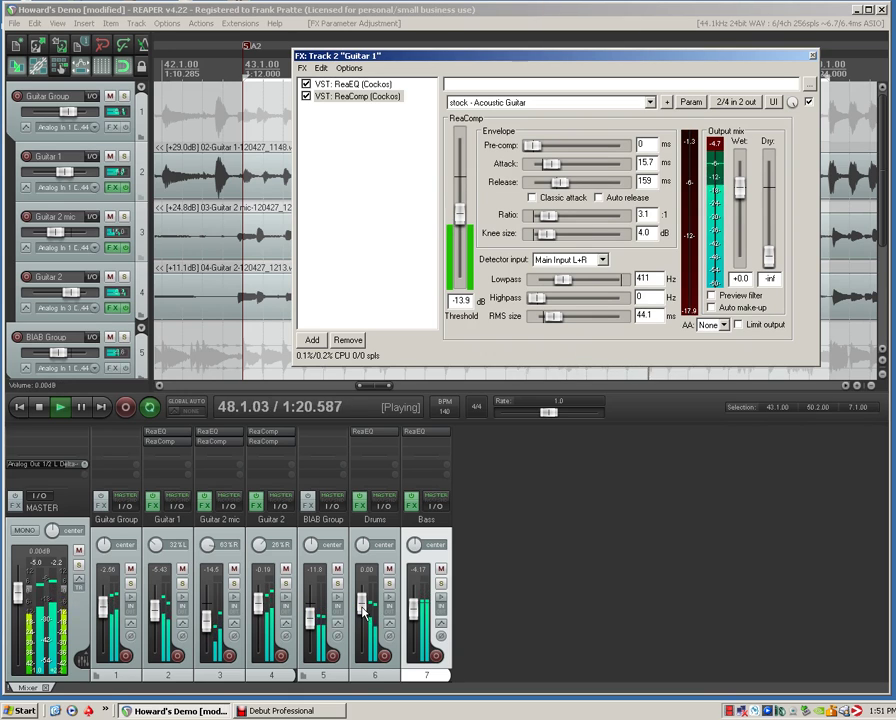
Step: Raise the Drums volume to 0.46 dB and Guitar 1 to -3.28 dB, and close Guitar 1's effects window
drag(362, 607, 362, 605)
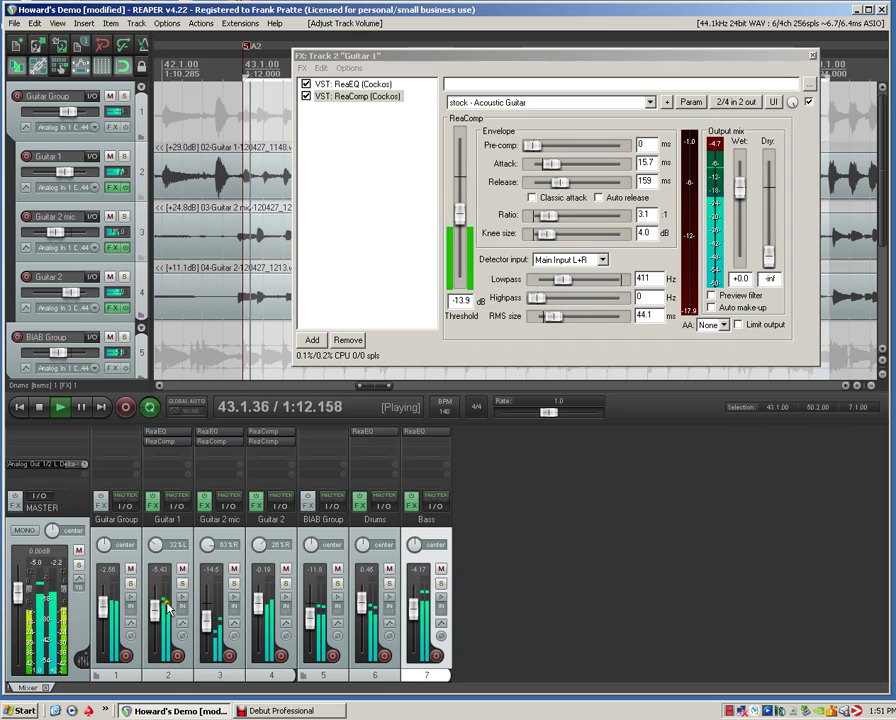
drag(155, 610, 155, 607)
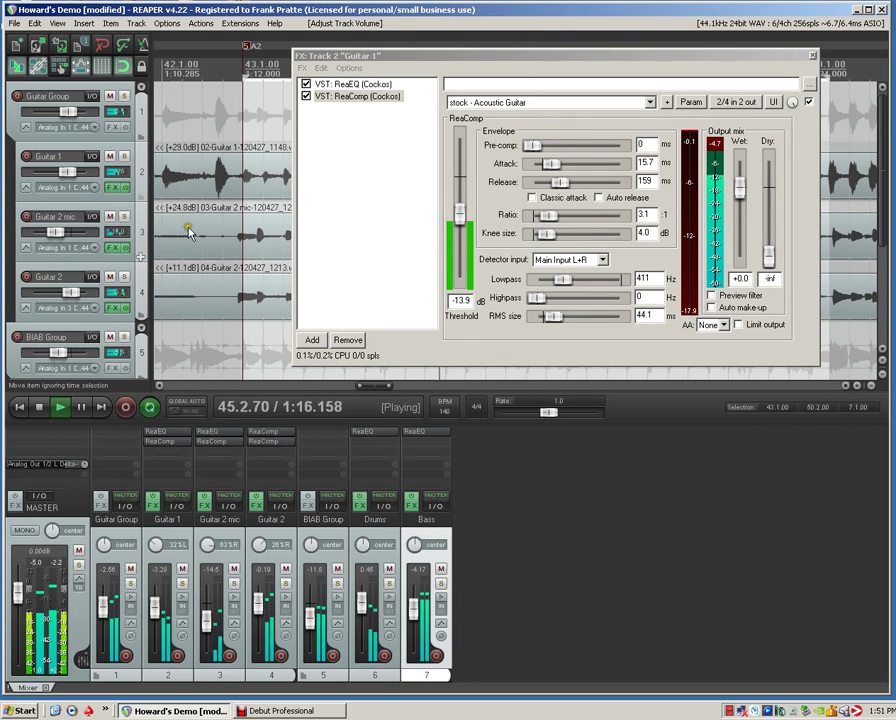
click(813, 57)
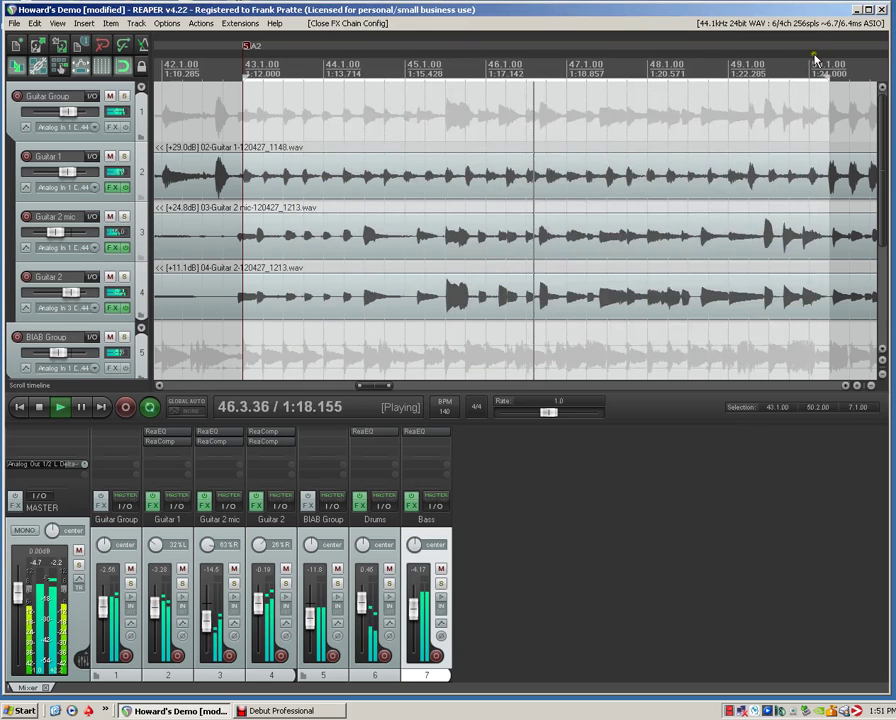
Step: Try a -9.7 dB threshold and 3.7:1 ratio in Guitar 2 mic's ReaComp, and load the "stock - Acoustic Guitar" preset instead
click(115, 247)
drag(173, 162, 173, 187)
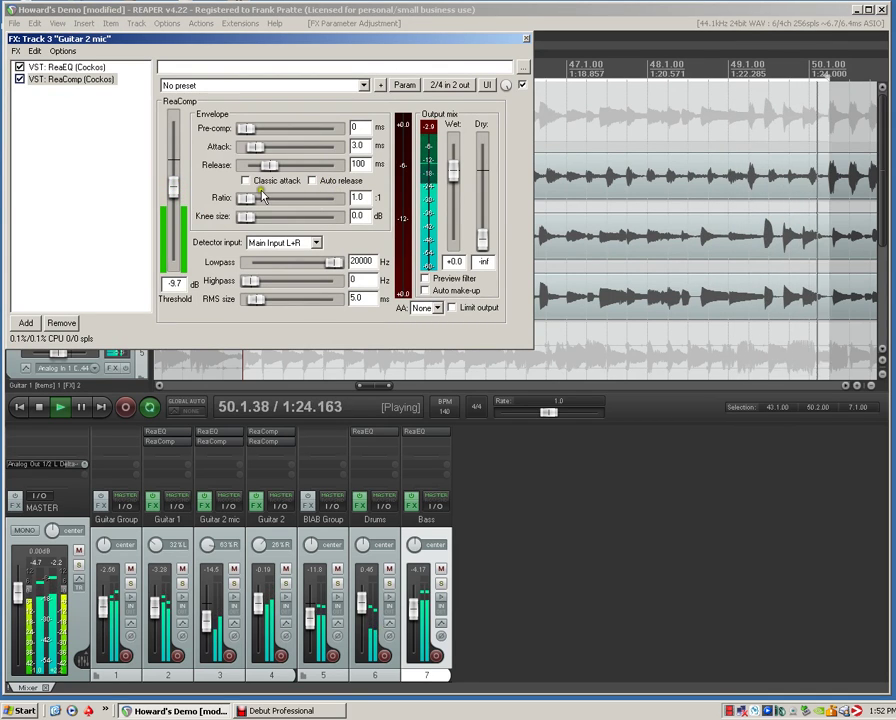
drag(248, 198, 270, 199)
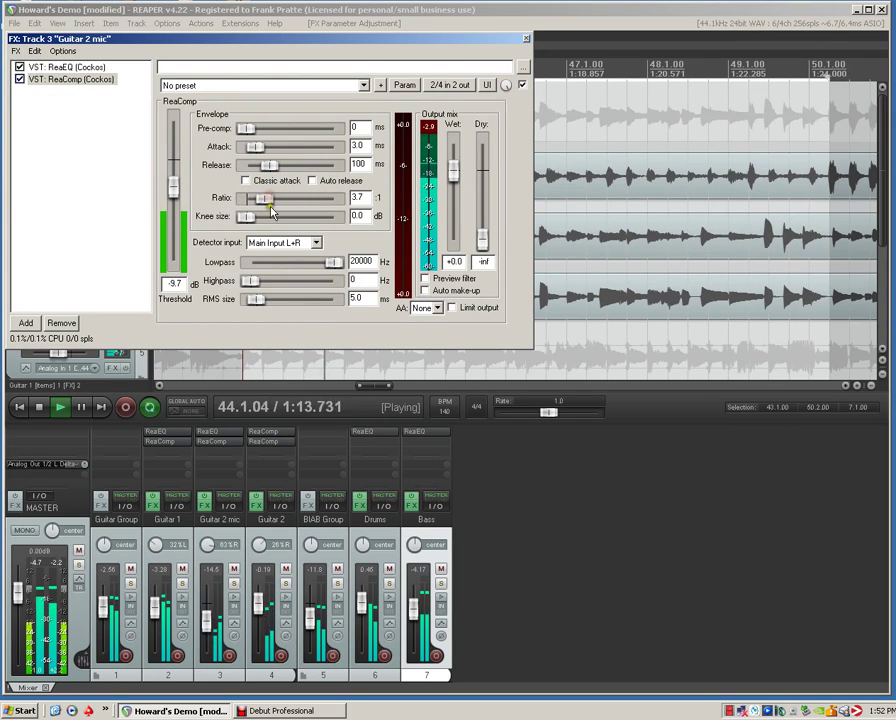
click(364, 85)
click(323, 281)
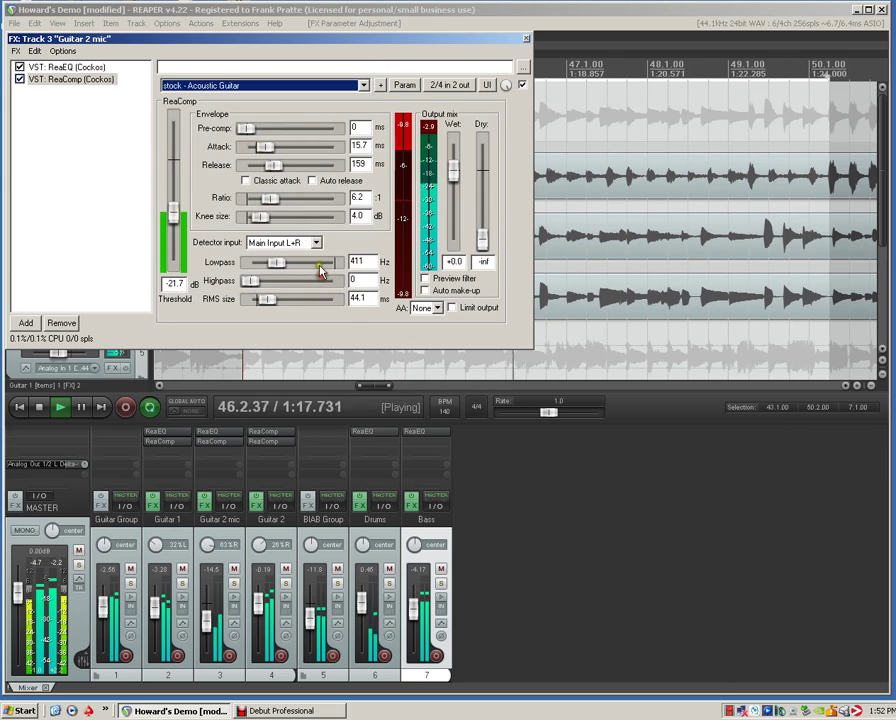
Step: Set Guitar 2 mic's ReaComp ratio to 3.3:1 and threshold to -14.3 dB, and close its effects window
drag(267, 200, 265, 201)
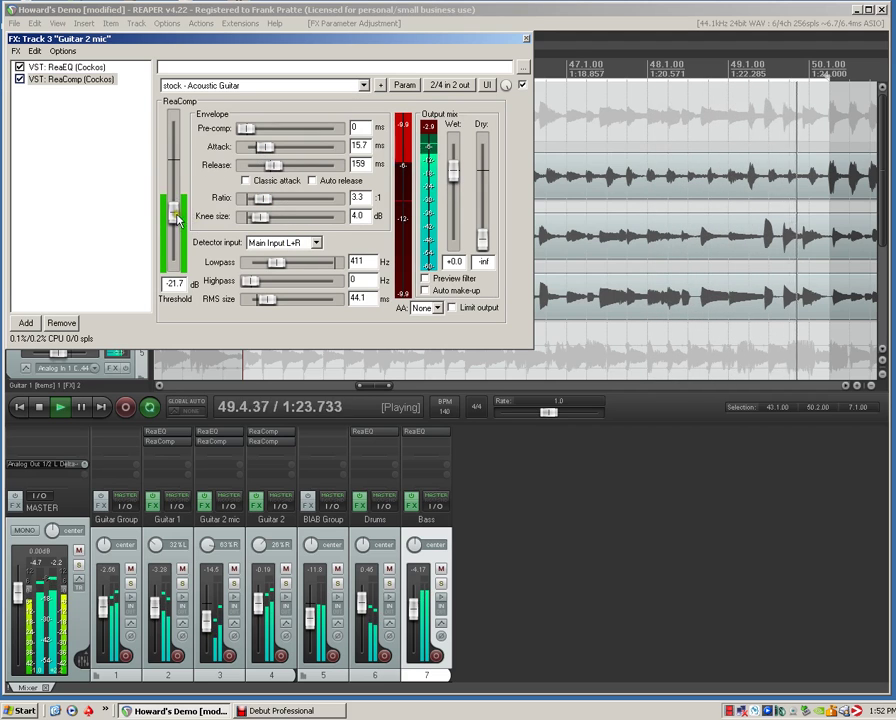
drag(173, 212, 174, 199)
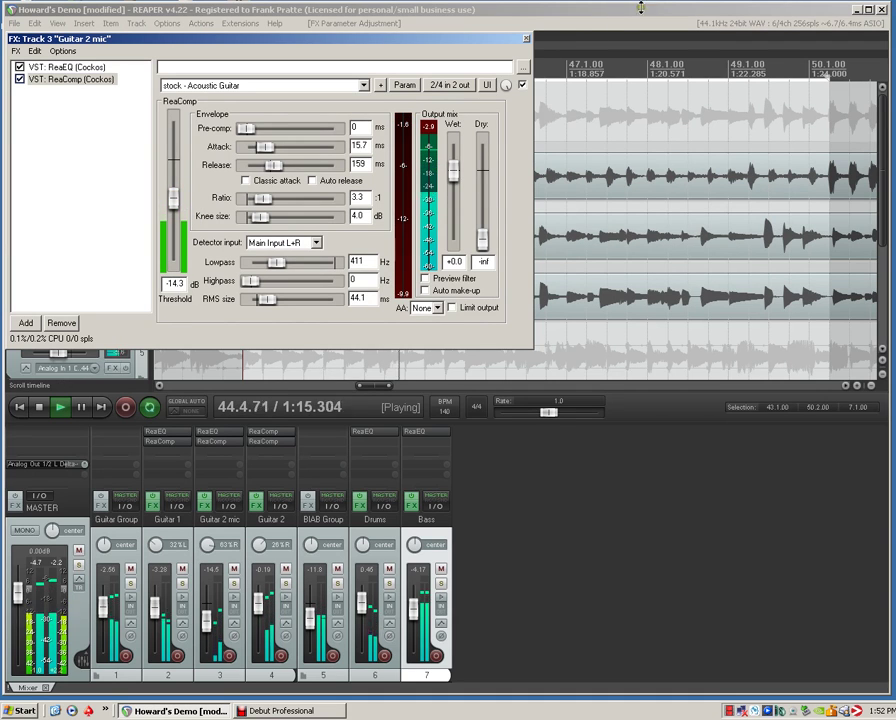
click(528, 39)
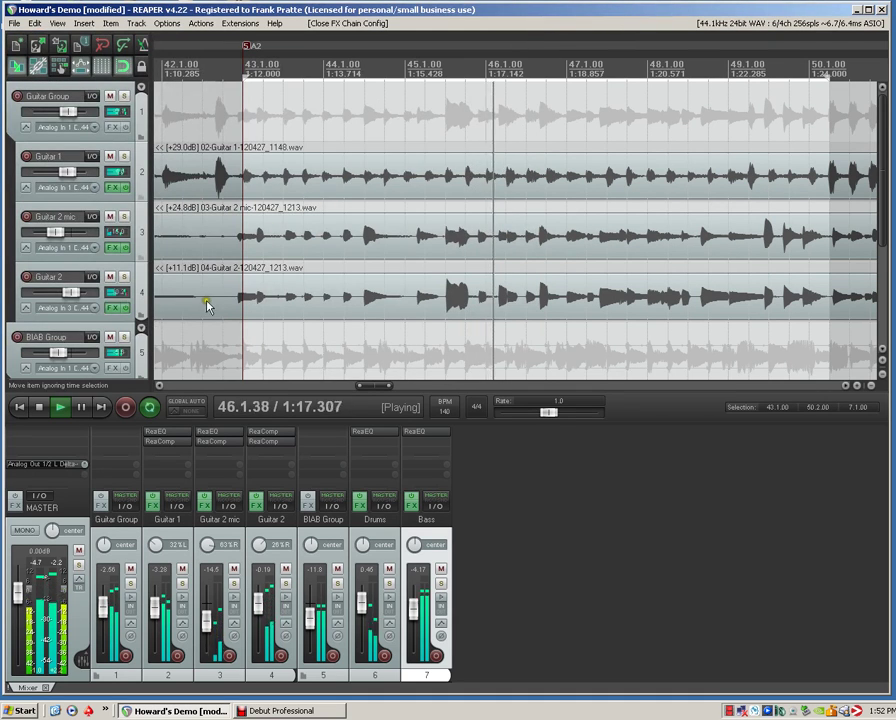
Step: Load the "stock - Acoustic Guitar" preset in Guitar 2's second ReaComp, with a threshold of -15.9 dB and a ratio of 2.5:1
click(112, 310)
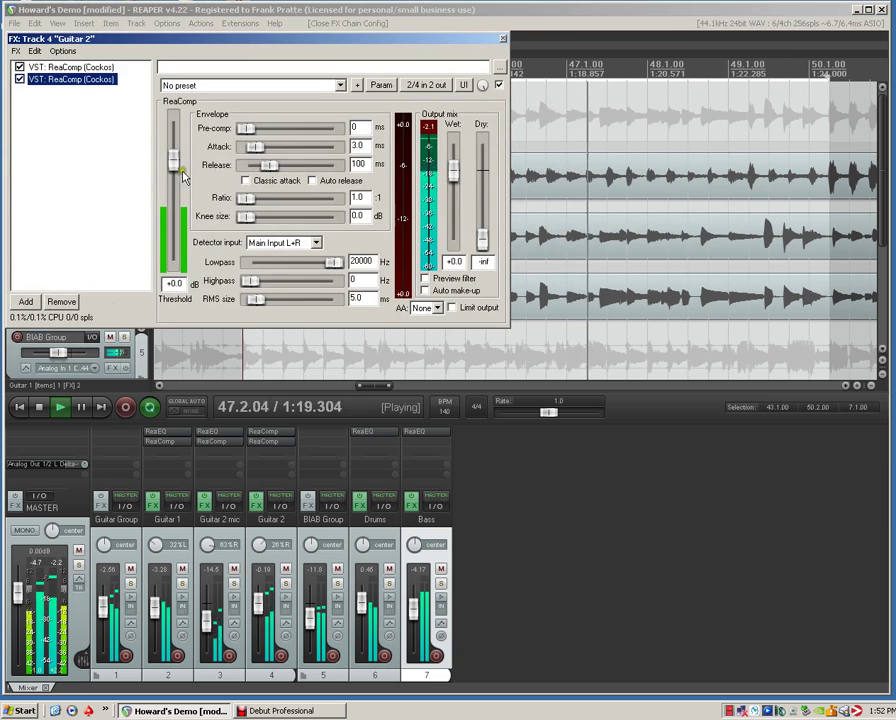
click(340, 85)
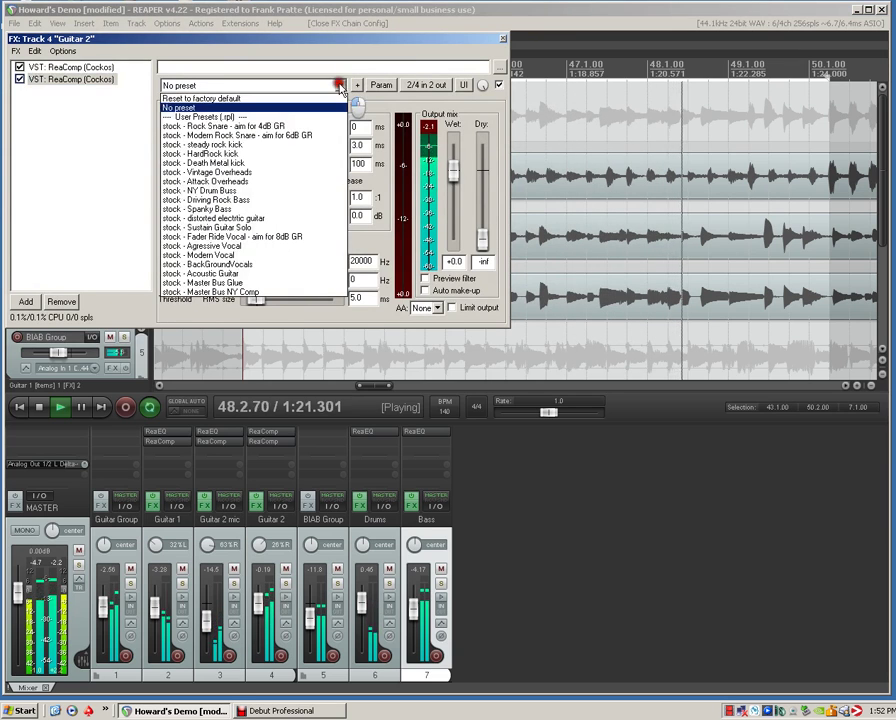
click(333, 273)
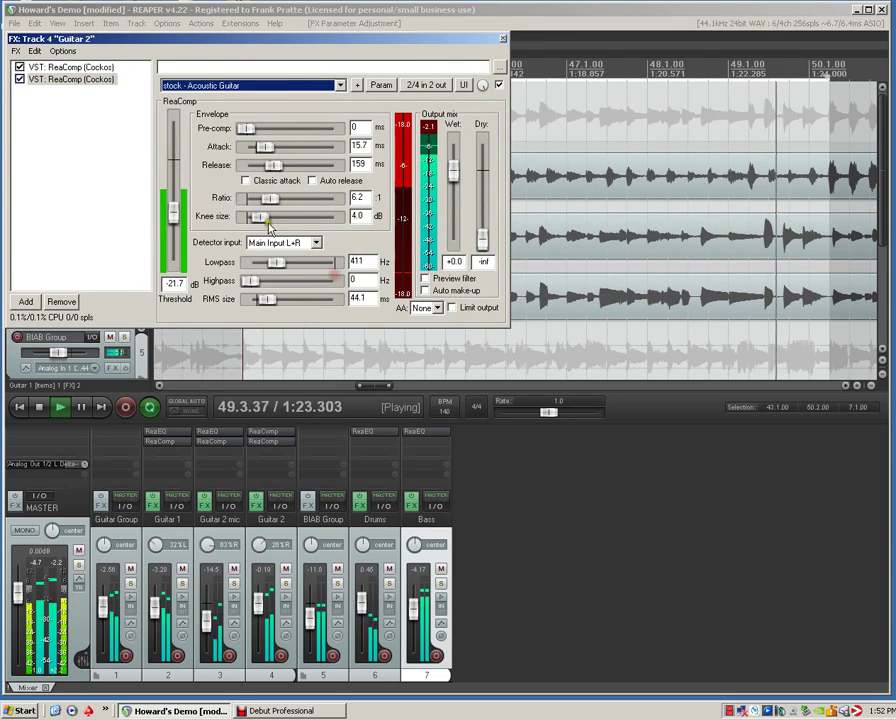
mouse_move(180, 218)
mouse_down()
mouse_move(180, 198)
mouse_move(178, 208)
mouse_up()
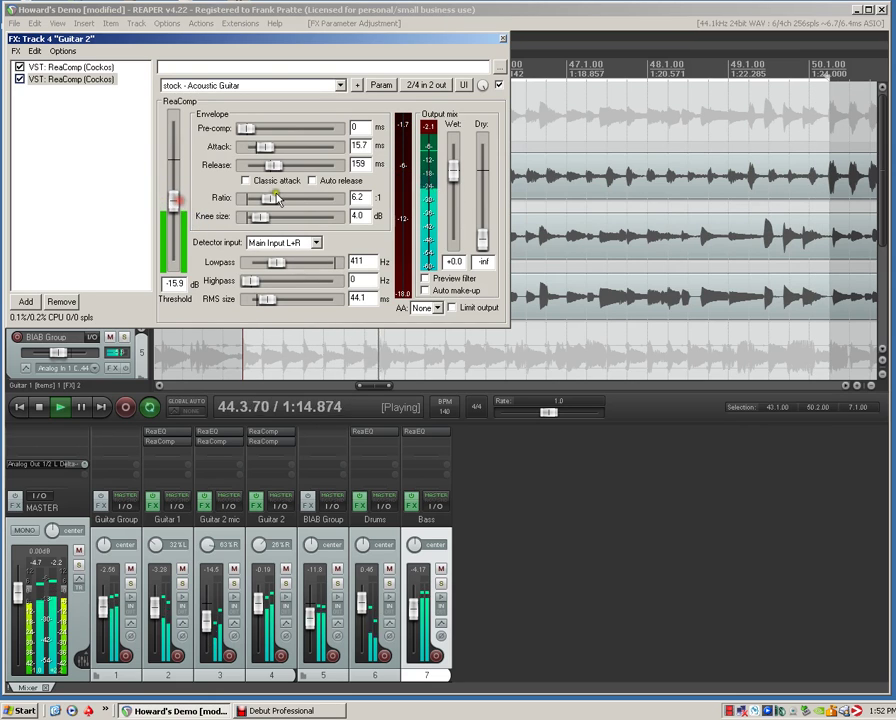
mouse_move(278, 201)
mouse_down()
mouse_move(256, 201)
mouse_move(262, 206)
mouse_up()
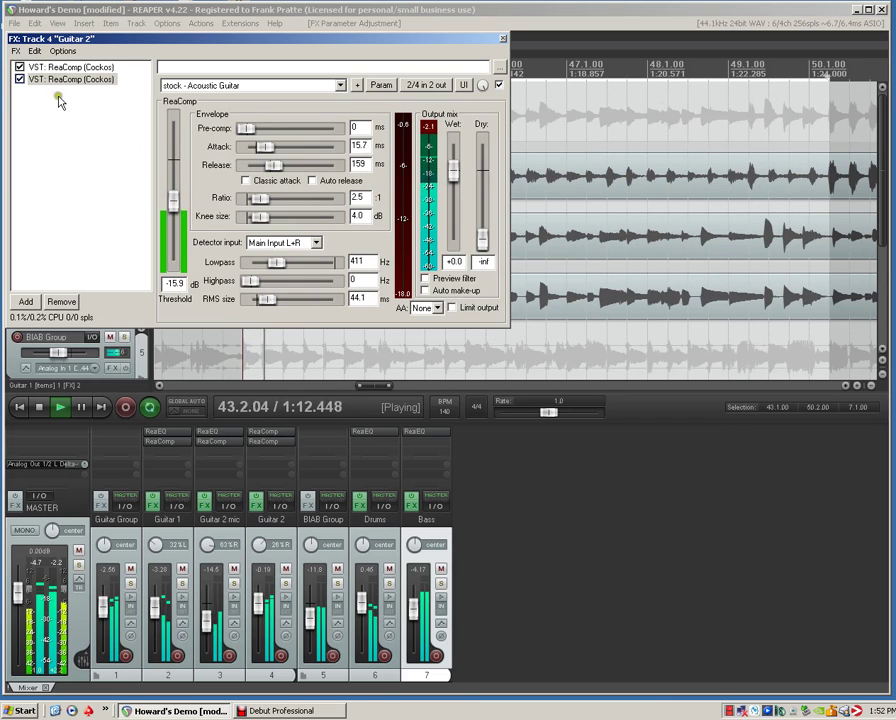
Step: Compare Guitar 2 with its second ReaComp bypassed and enabled, in the full mix and soloed, and end the audition
click(20, 79)
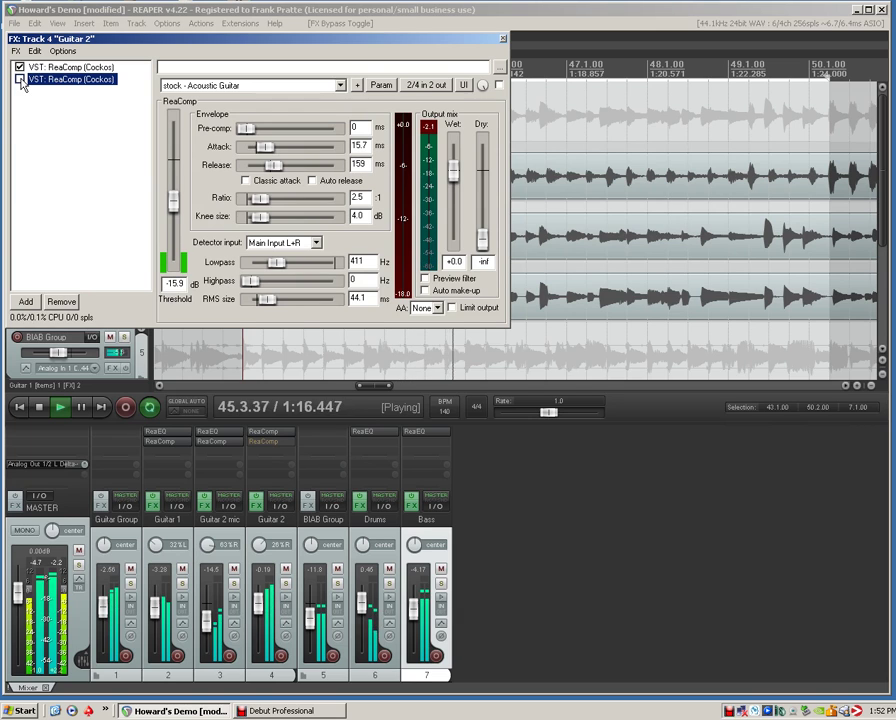
click(20, 79)
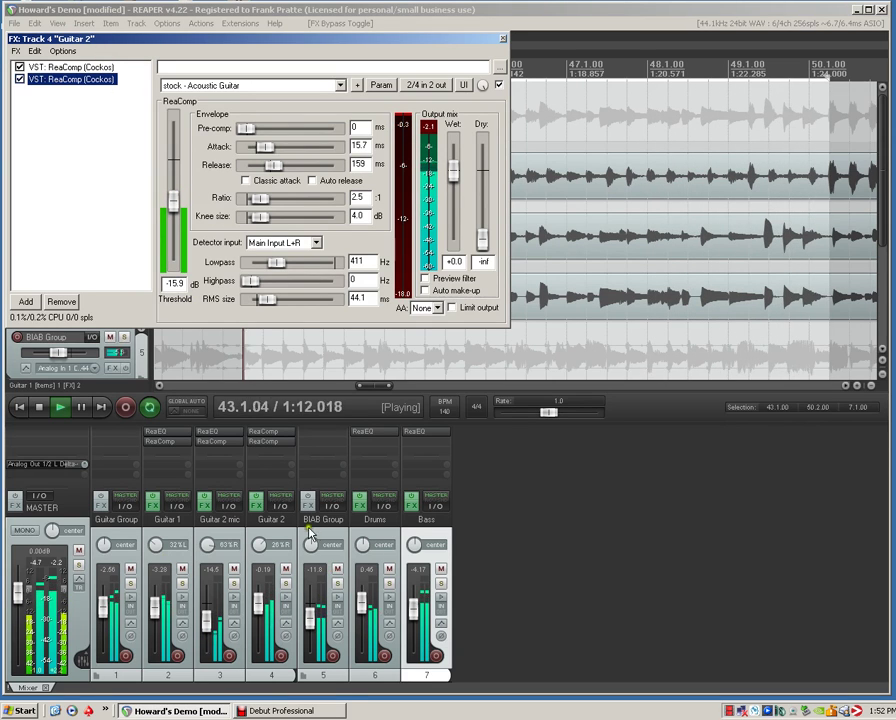
click(287, 583)
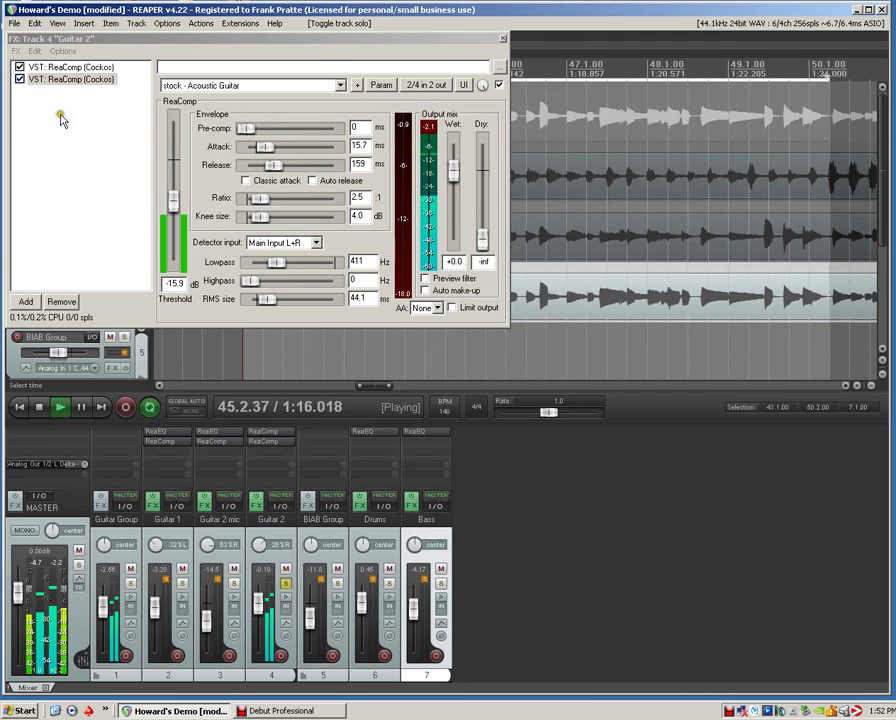
click(21, 80)
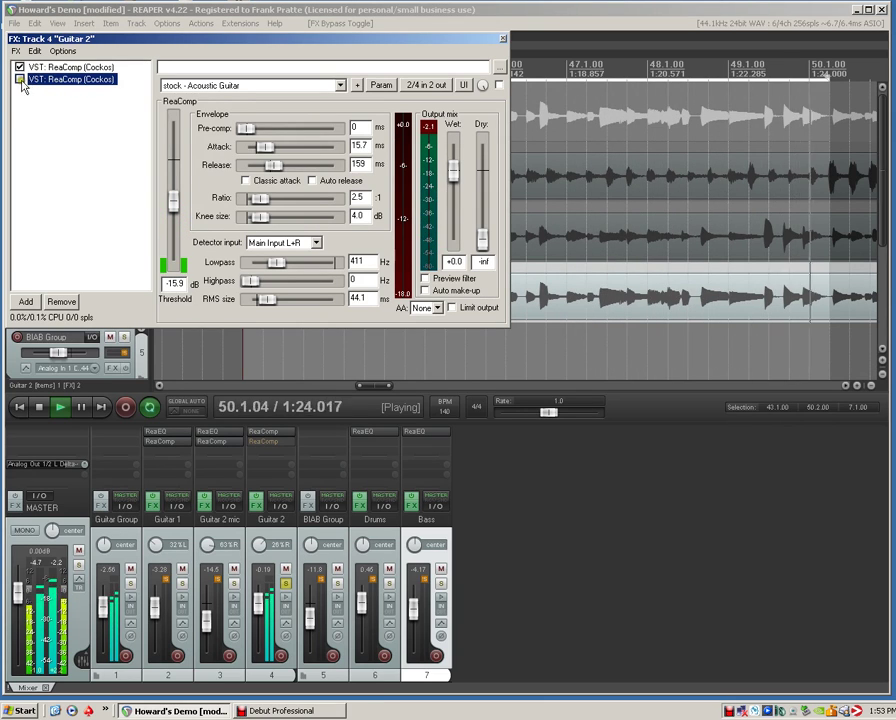
click(20, 80)
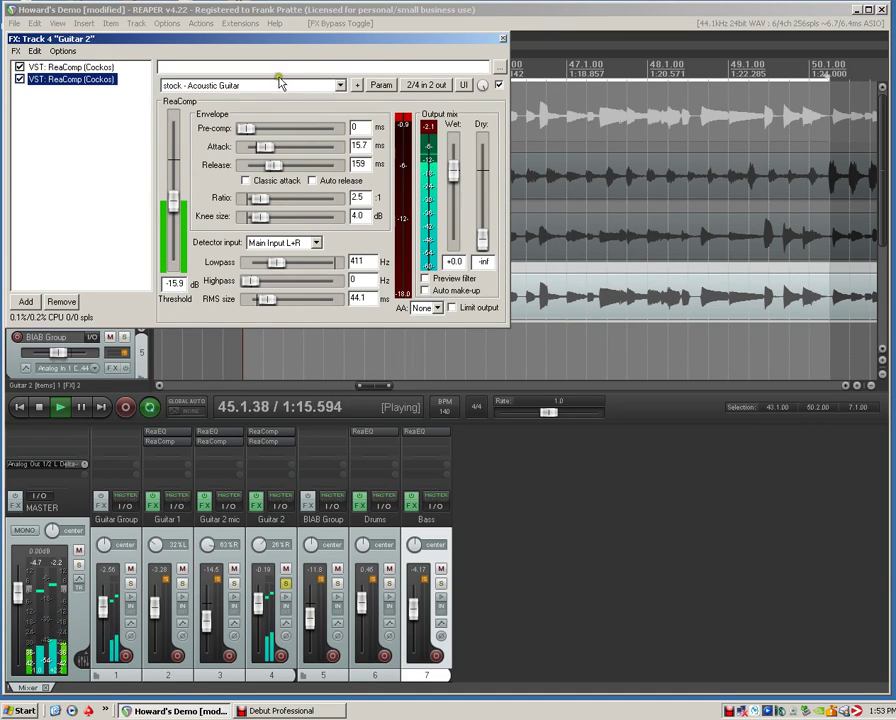
click(504, 41)
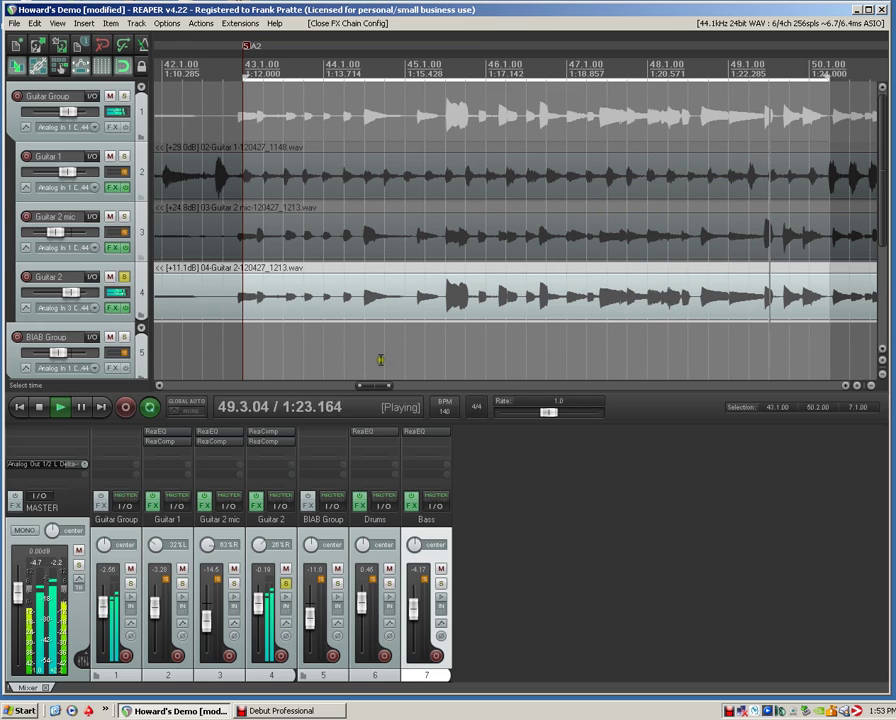
click(40, 407)
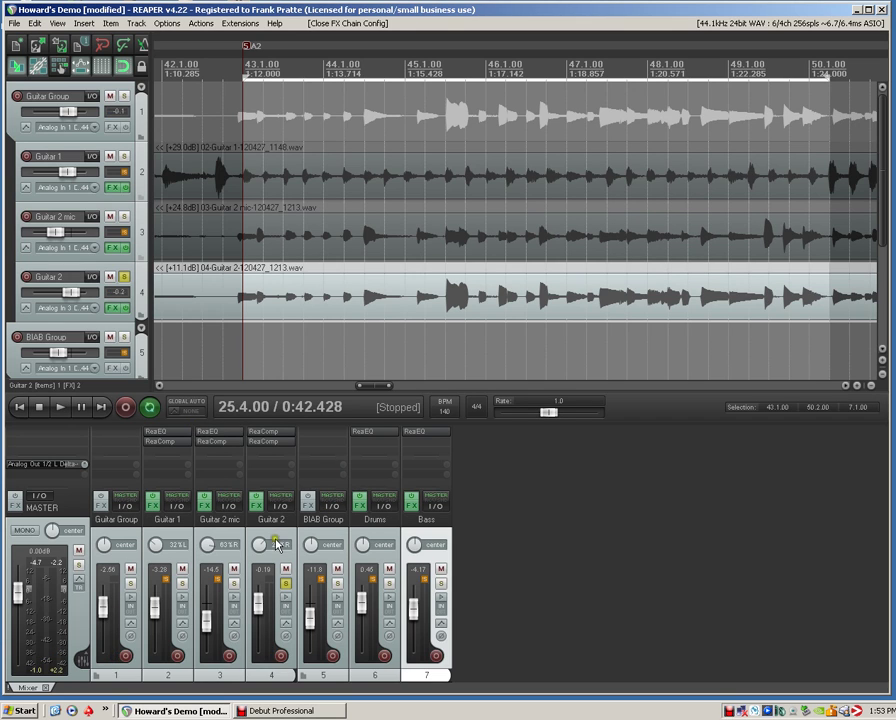
click(286, 584)
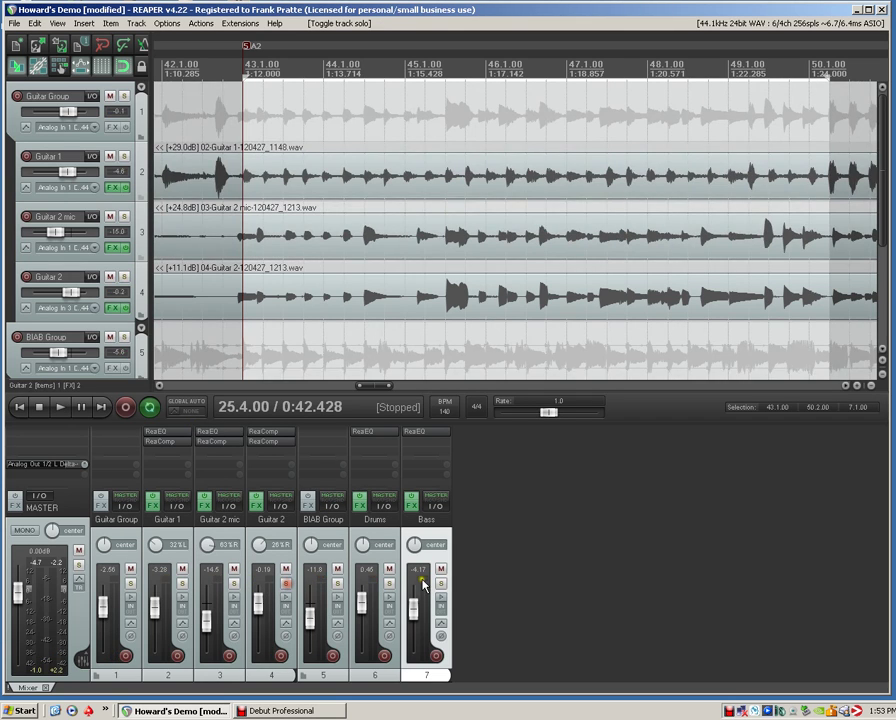
Step: Add a new track after Bass and name it Reverb
double_click(492, 570)
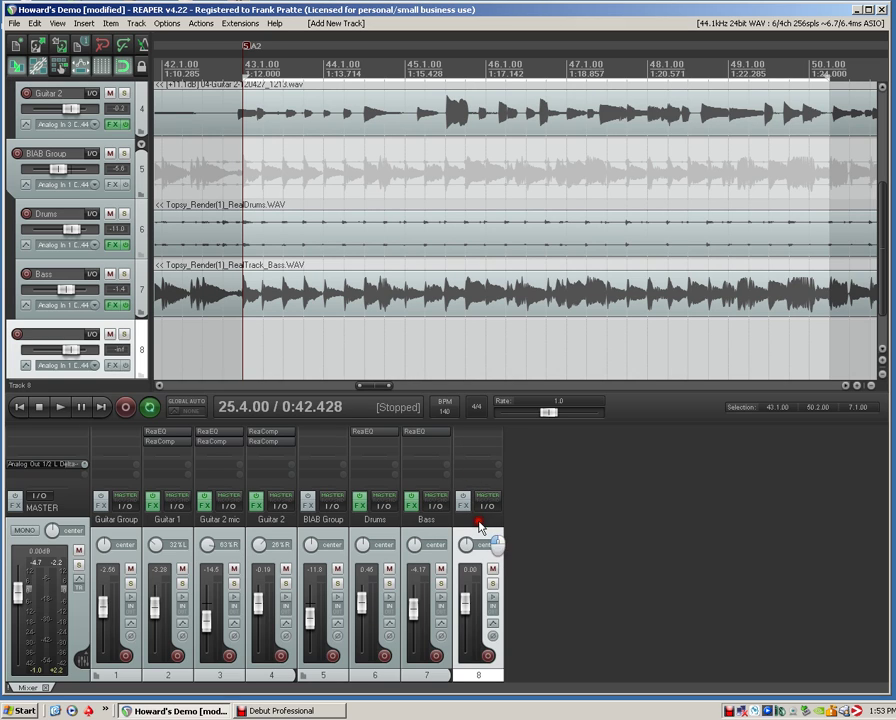
double_click(479, 524)
key(Return)
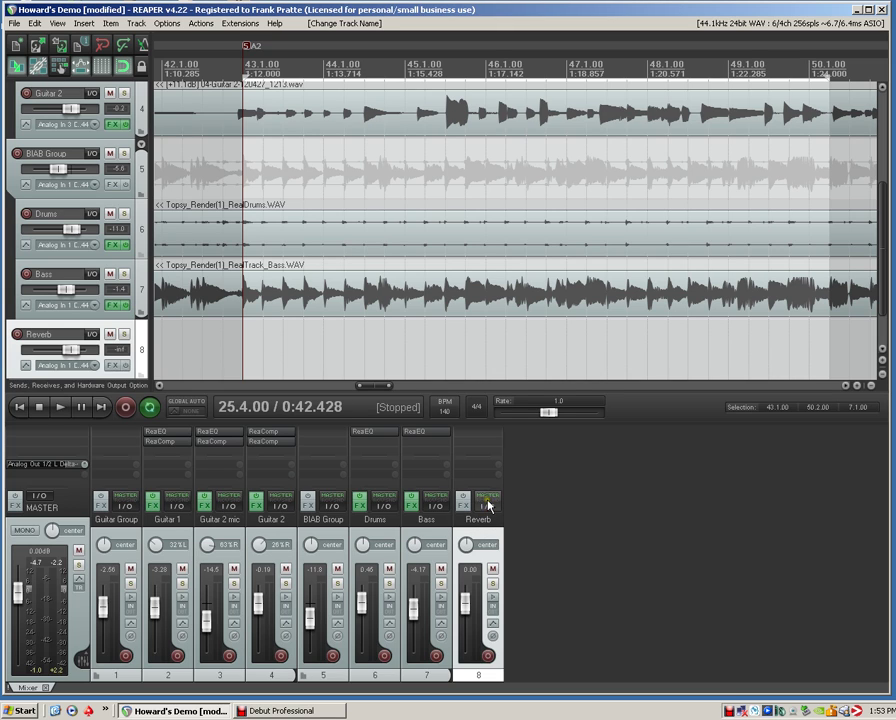
Step: Insert the DX: Sonitus:fx Reverb plugin from the Reverbs folder on the Reverb track
click(463, 503)
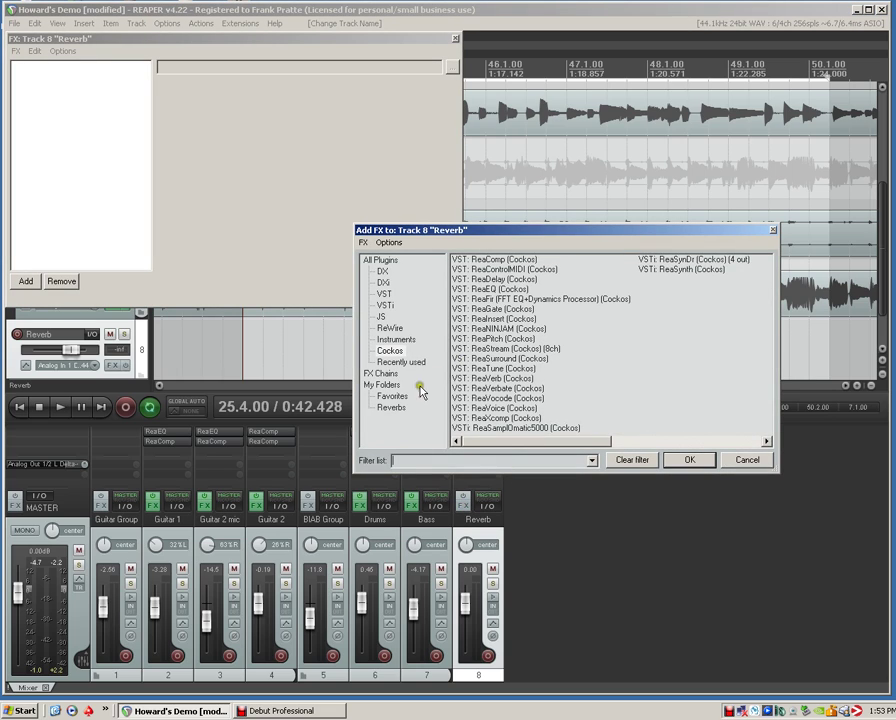
click(390, 407)
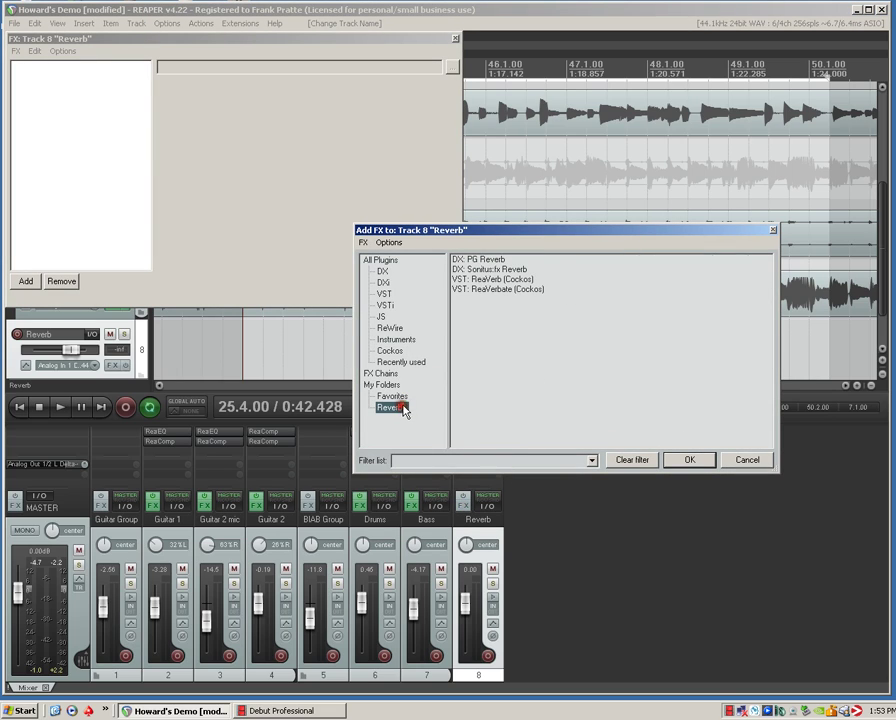
click(487, 270)
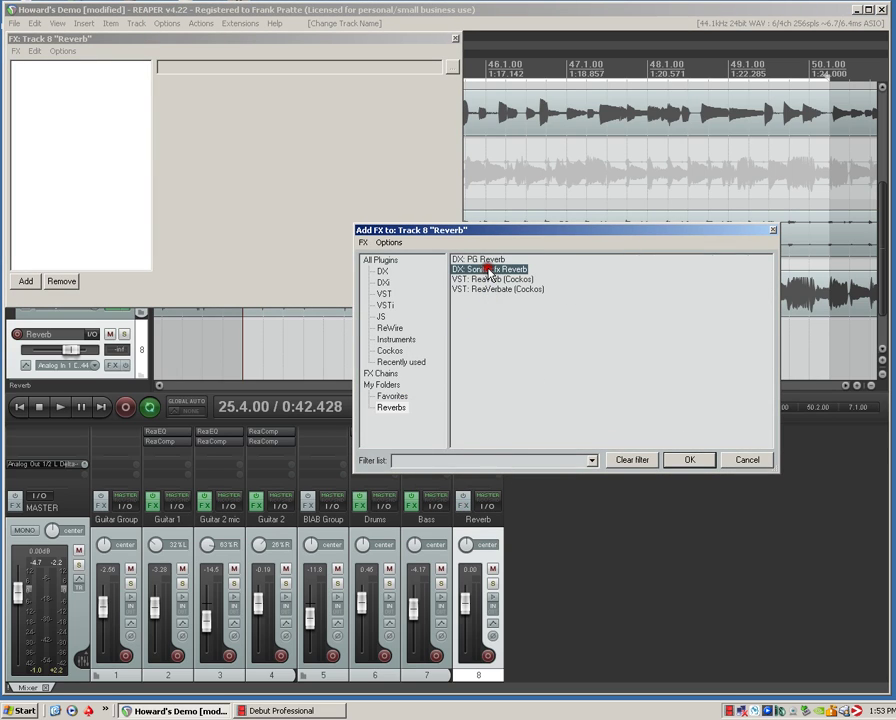
click(701, 465)
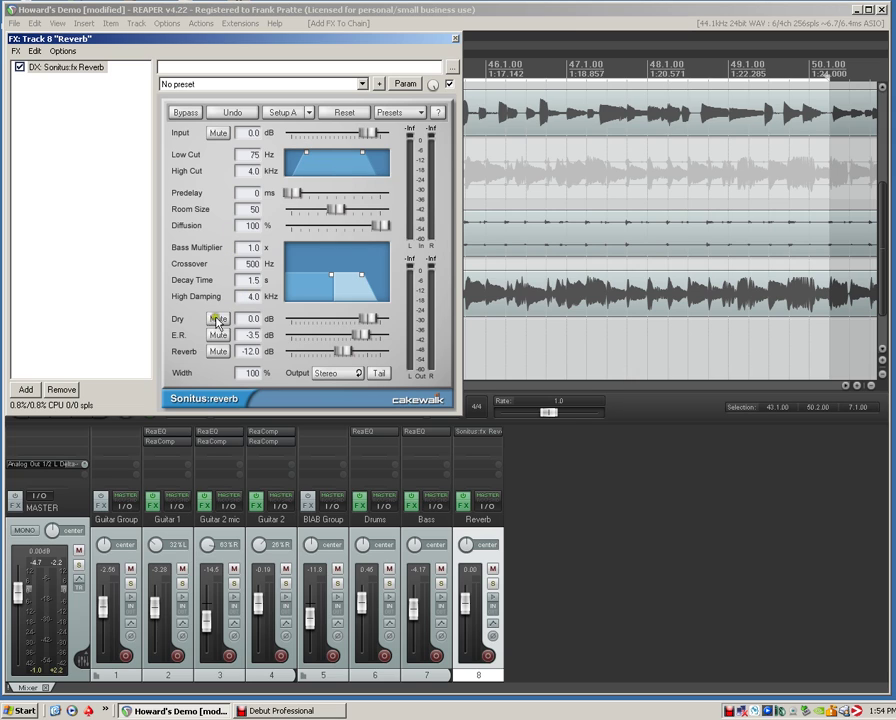
Step: Mute the dry signal in Sonitus:fx Reverb, adjust its low cut, and close the effects window
drag(301, 311, 313, 297)
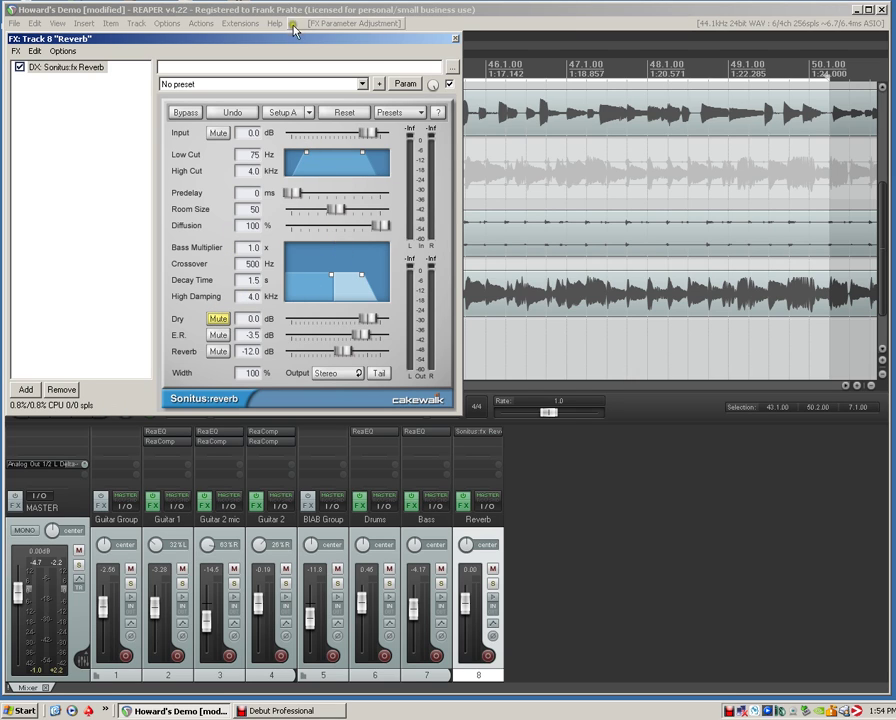
drag(370, 40, 466, 40)
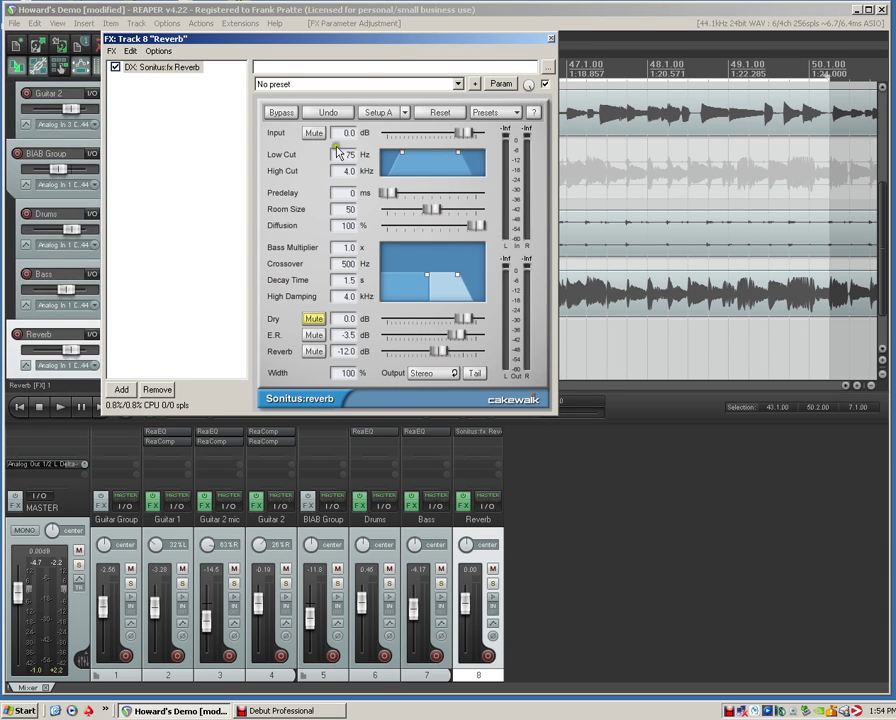
drag(401, 153, 406, 158)
click(551, 40)
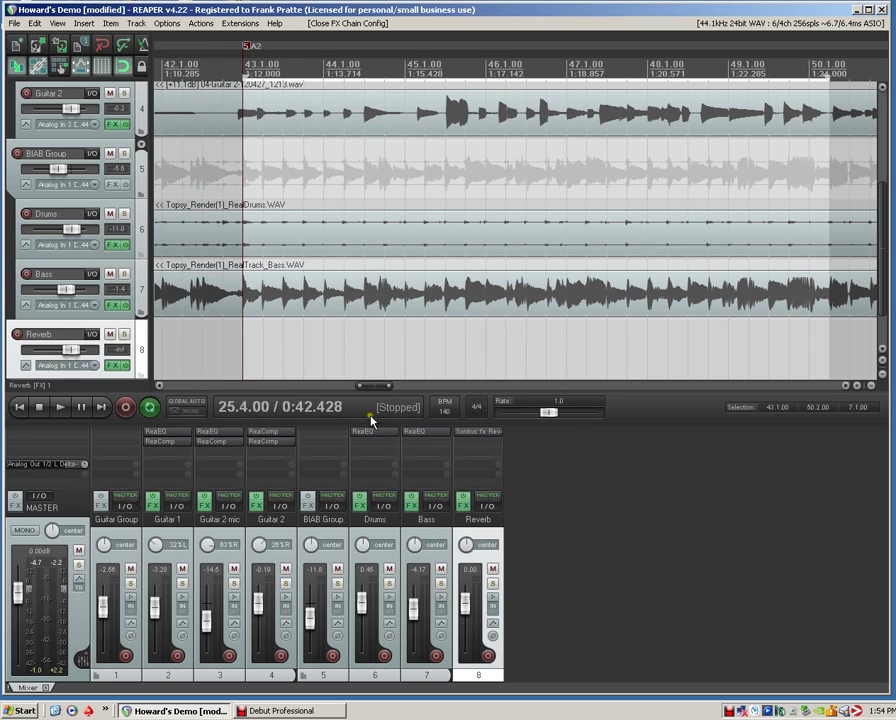
Step: Solo Guitar 2, add a send from it to the Reverb track, and audition the reverb briefly
click(287, 584)
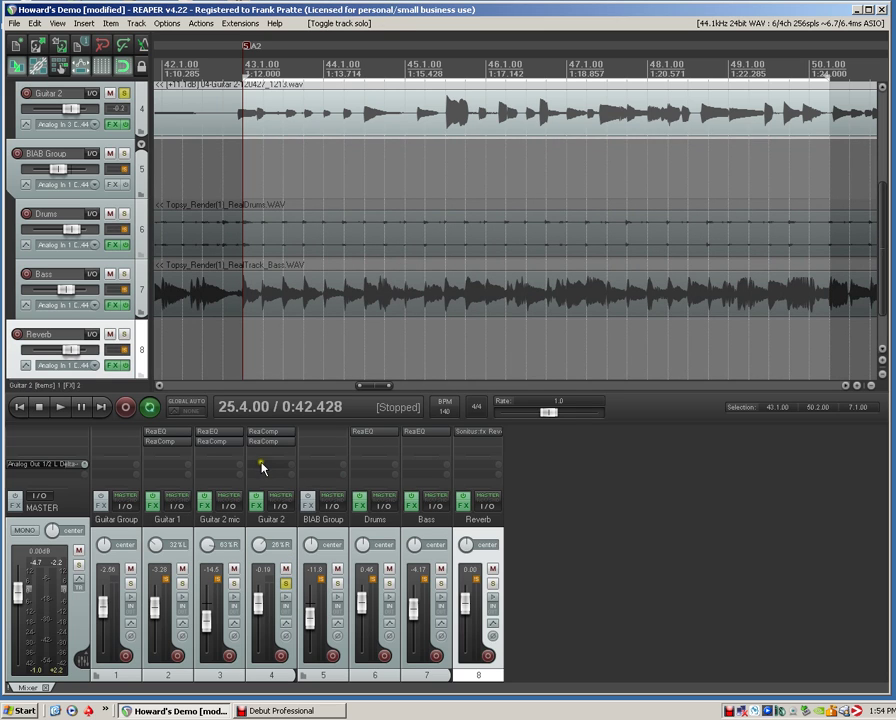
click(261, 467)
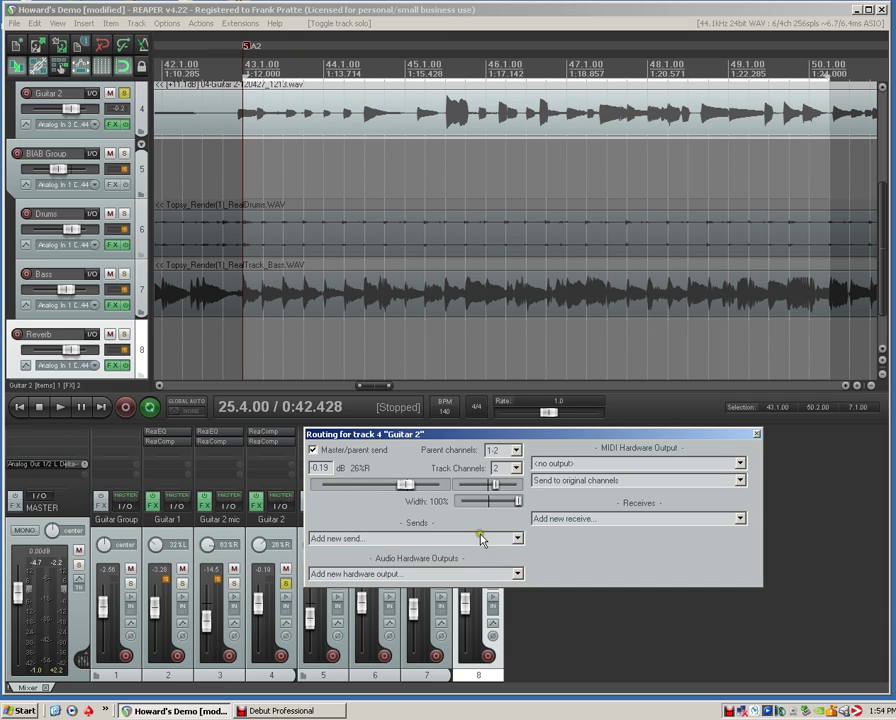
click(517, 538)
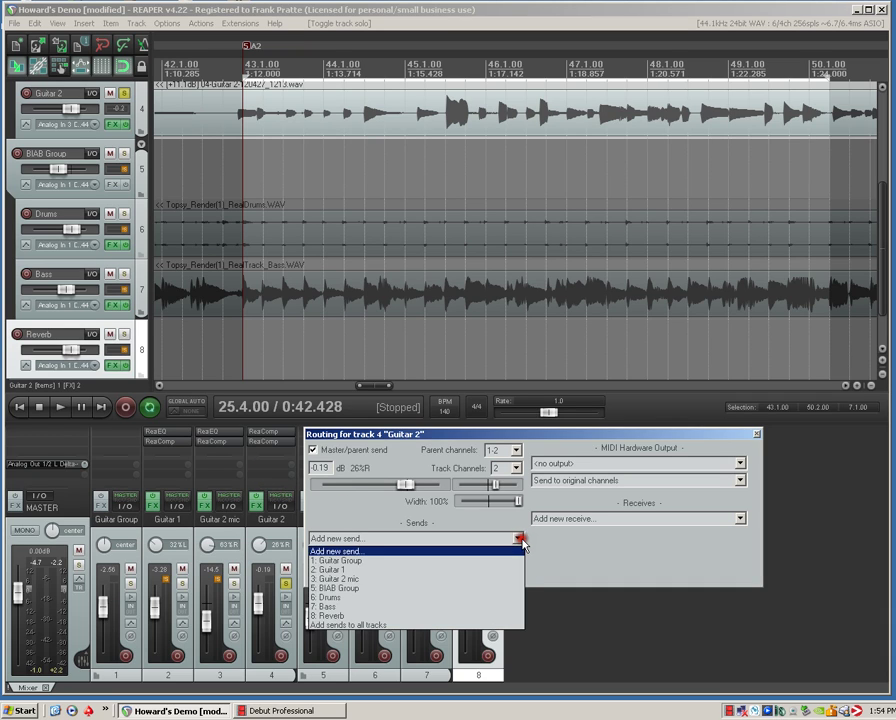
click(480, 615)
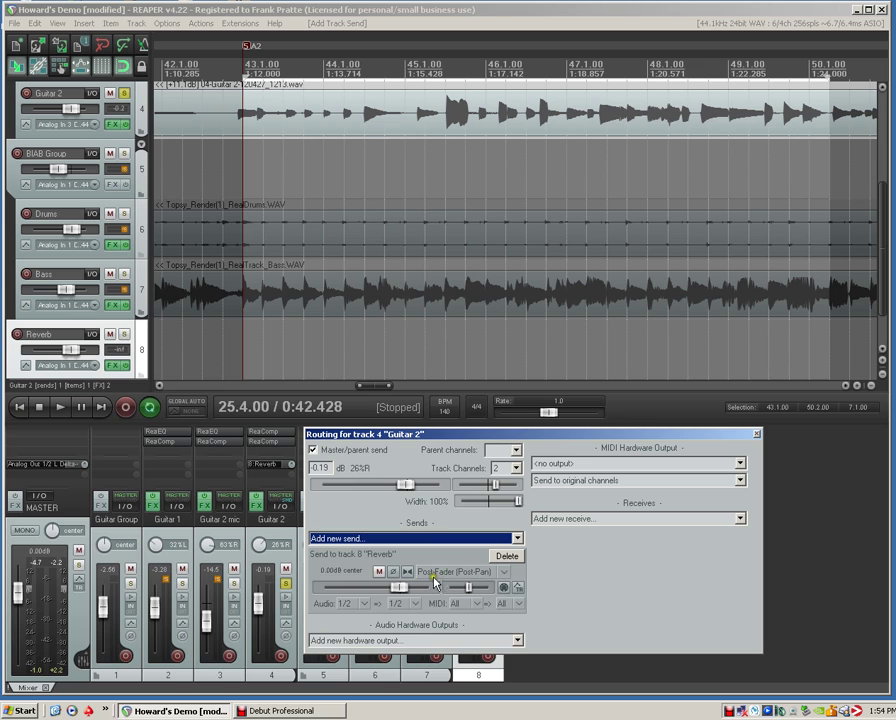
click(756, 434)
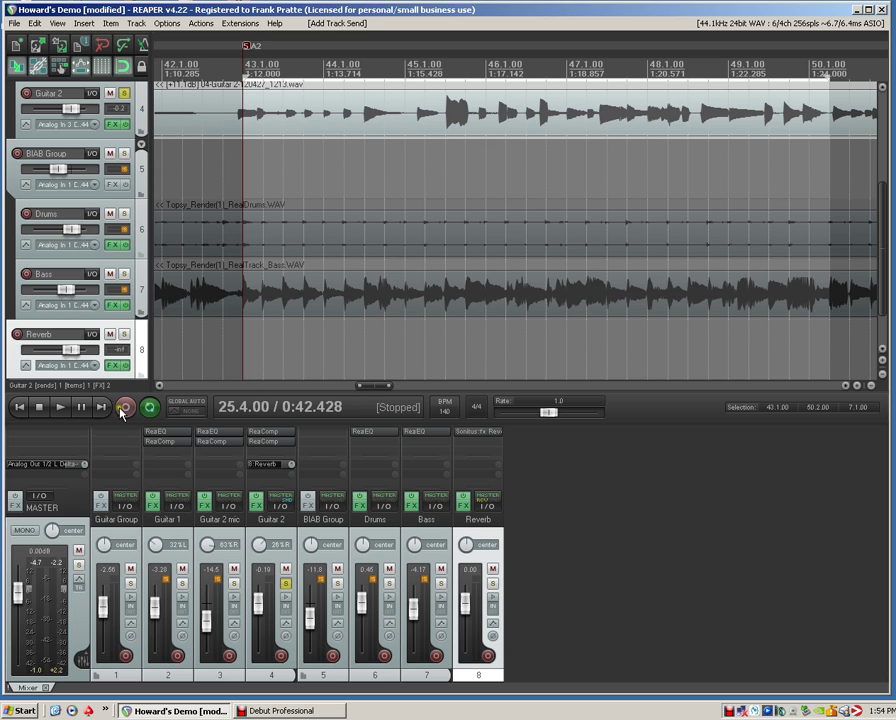
click(61, 407)
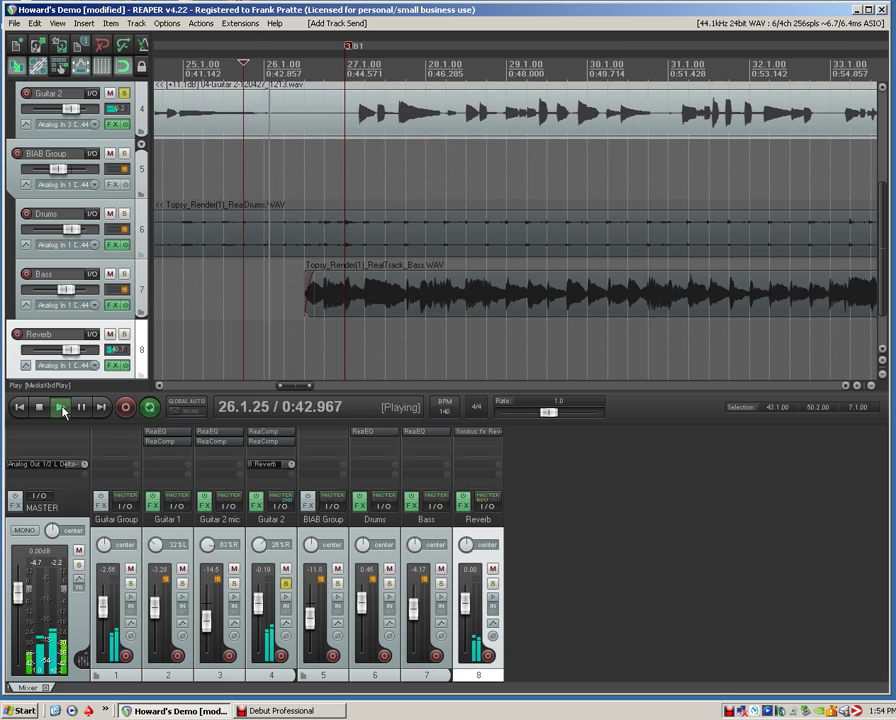
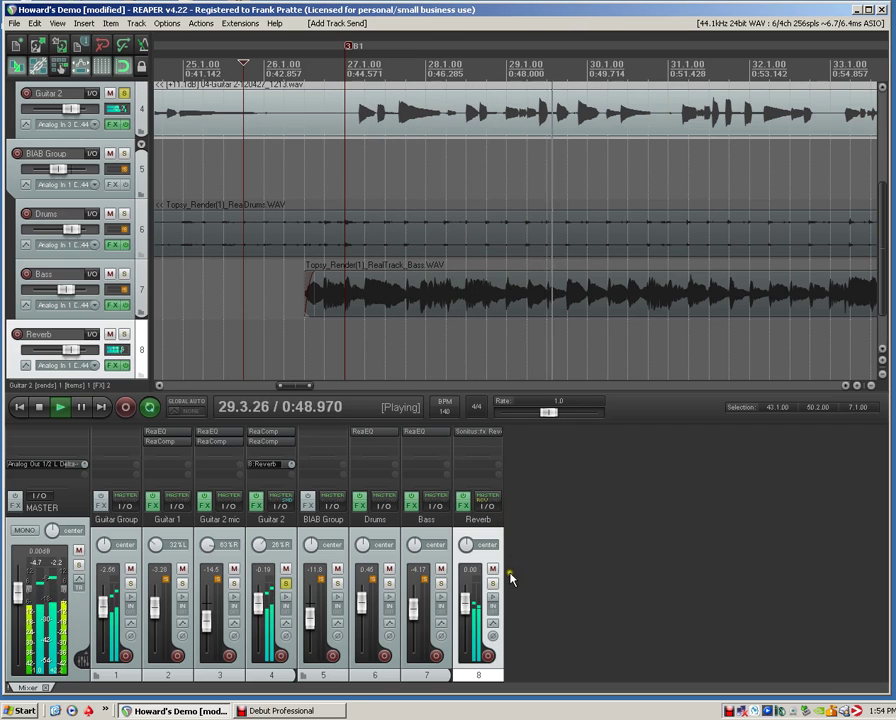
click(39, 407)
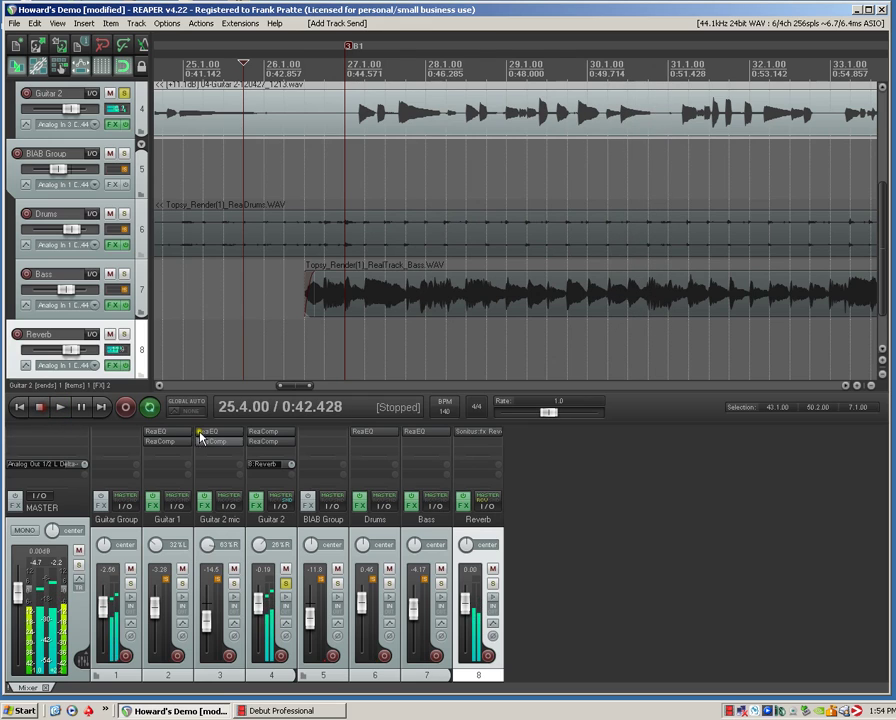
Step: Copy Guitar 2's Reverb send to Guitar 1, Guitar 2 mic and Drums, and adjust Guitar 1's send level
click(260, 467)
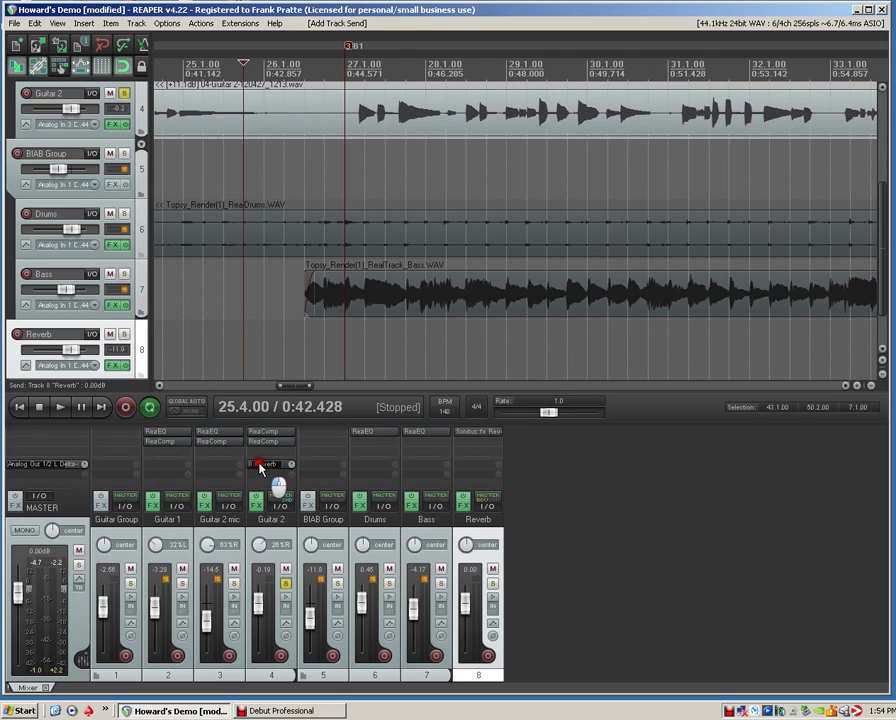
drag(260, 467, 172, 466)
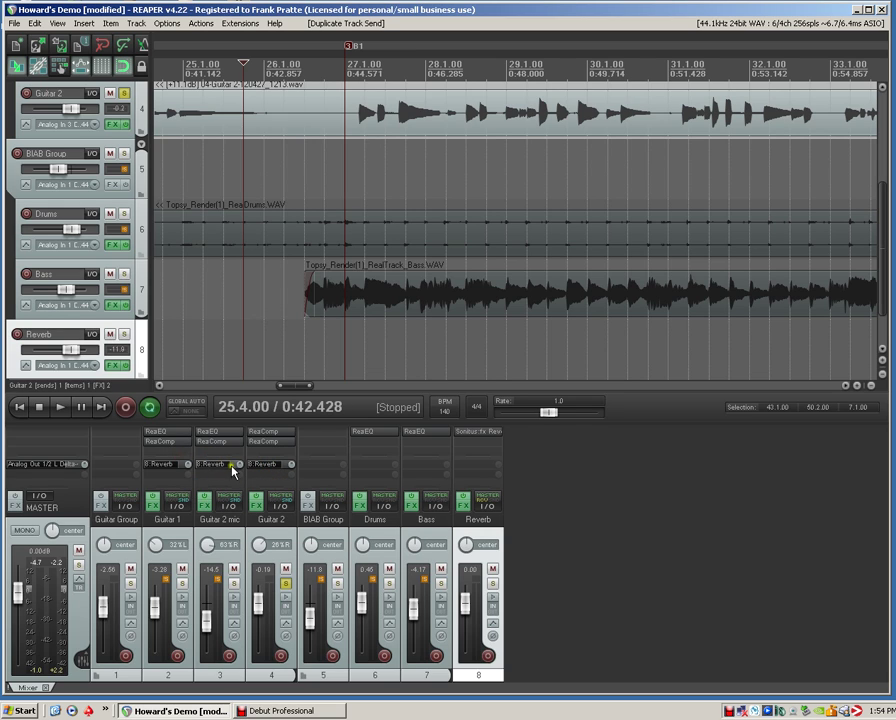
drag(238, 470, 190, 466)
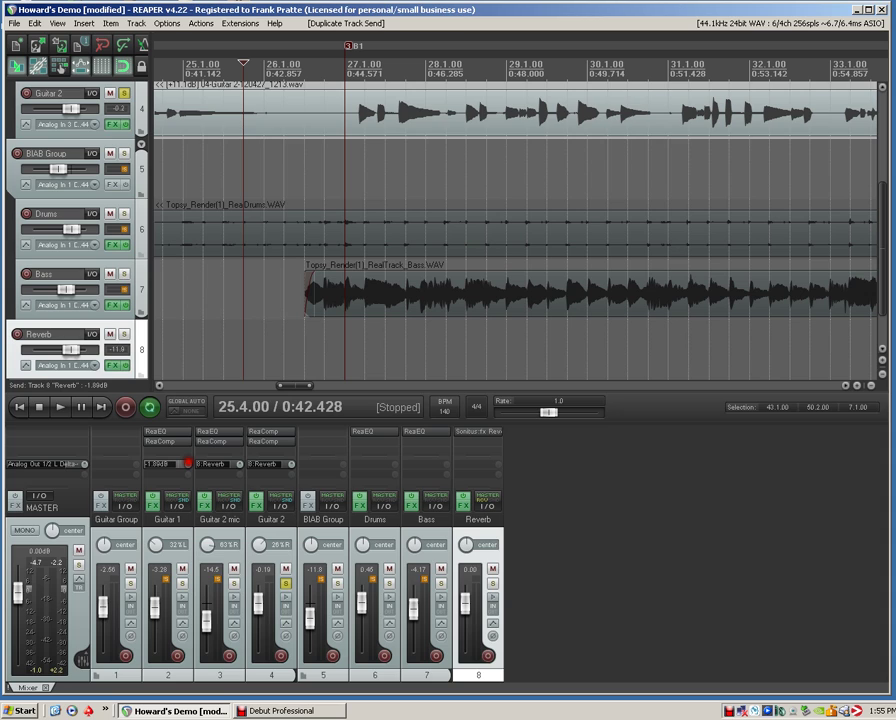
drag(190, 466, 188, 463)
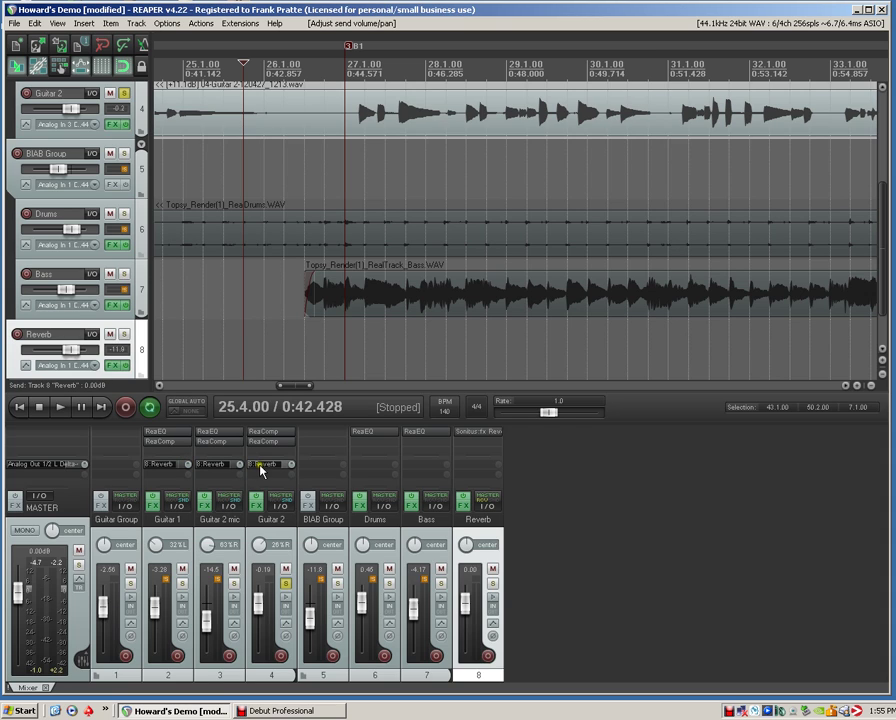
drag(261, 470, 368, 466)
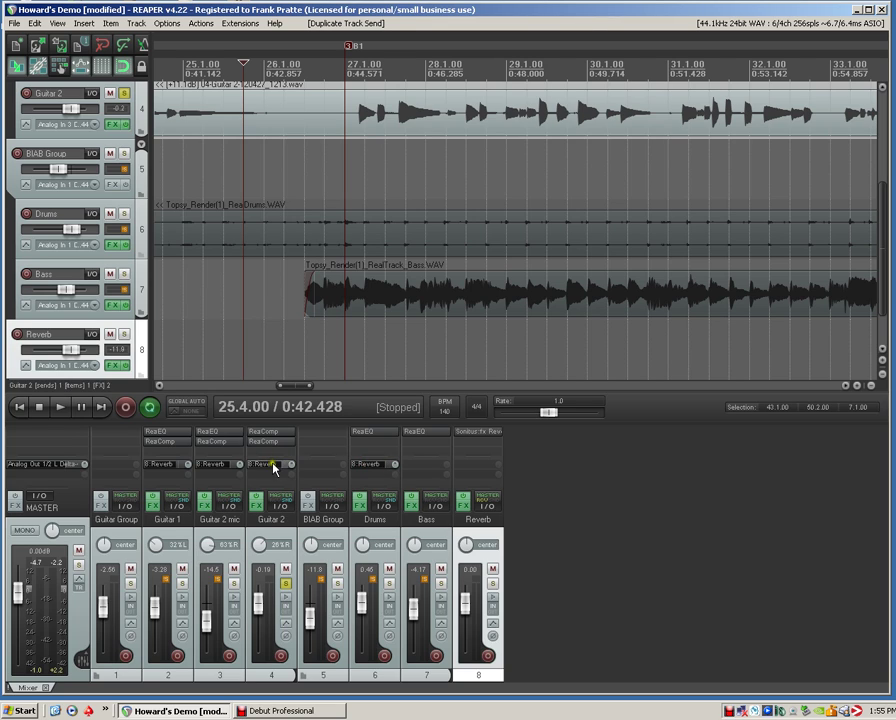
Step: Copy Guitar 2's Reverb send to Bass, adjusting its level, and audition the full mix with Guitar 2 unsoloed
drag(273, 467, 445, 468)
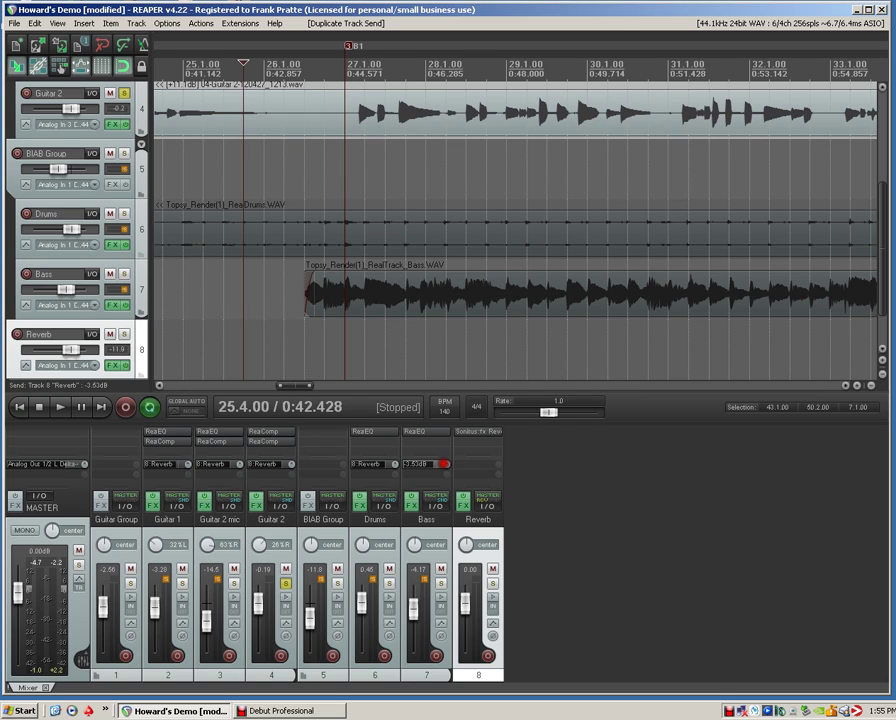
drag(445, 468, 423, 464)
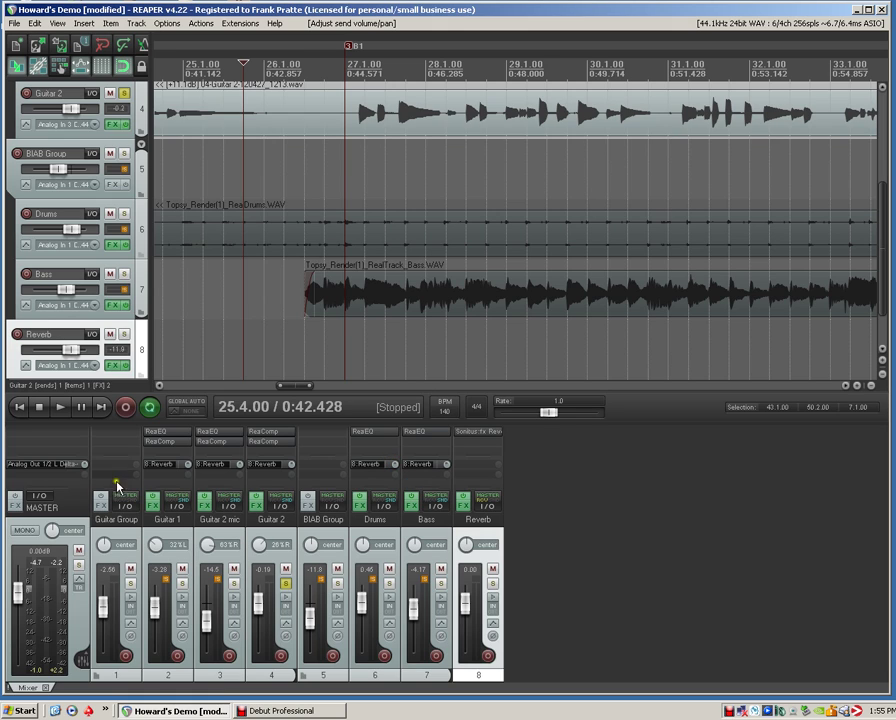
click(286, 584)
click(60, 408)
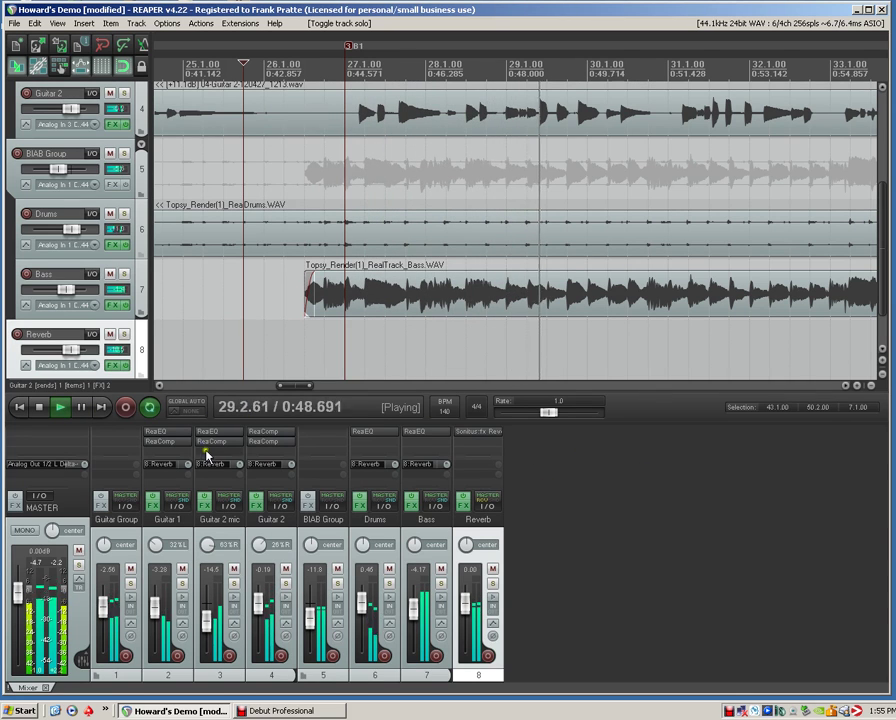
click(40, 407)
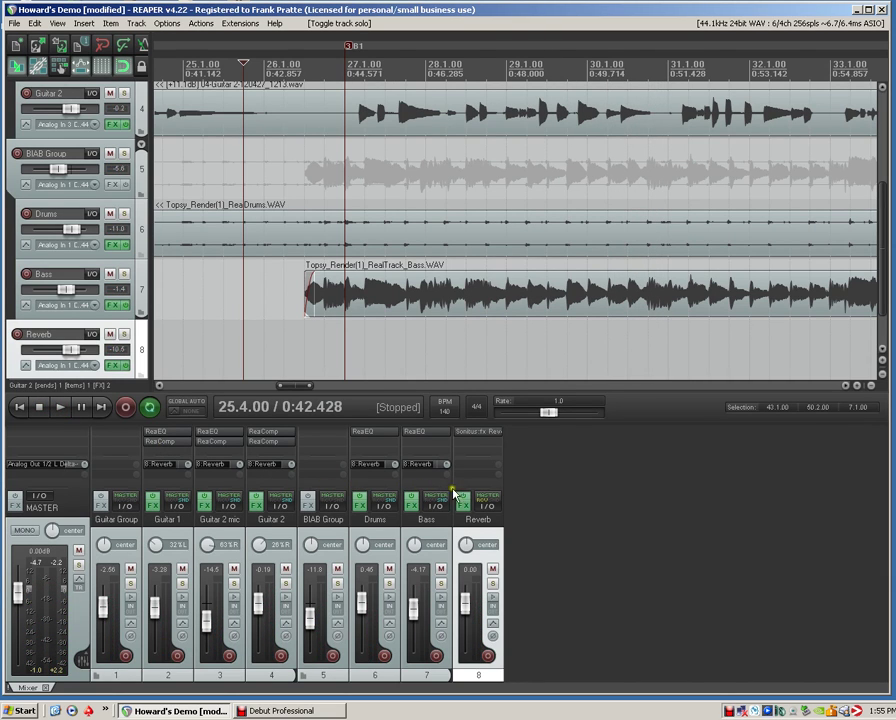
Step: Insert VST: Boost11 (Cakewalk) from the Favorites folder on the master track and load its Final Mix preset
click(16, 508)
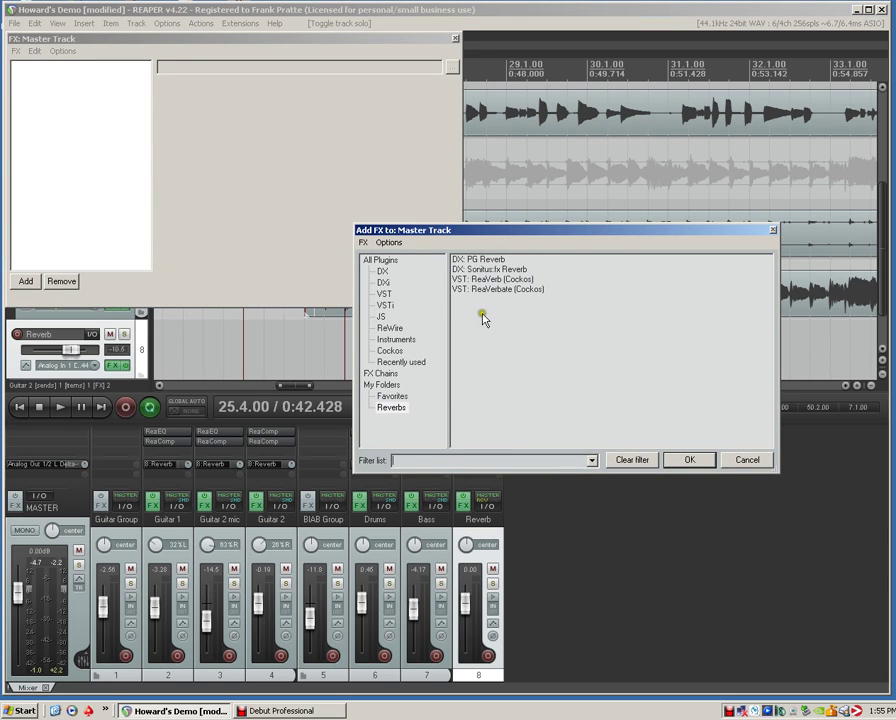
click(400, 396)
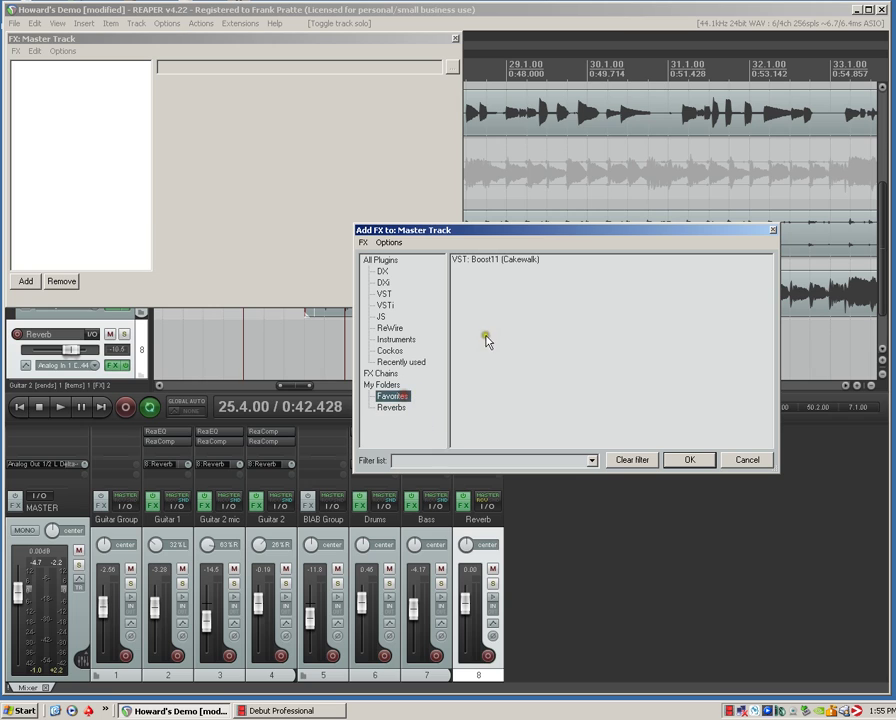
double_click(487, 262)
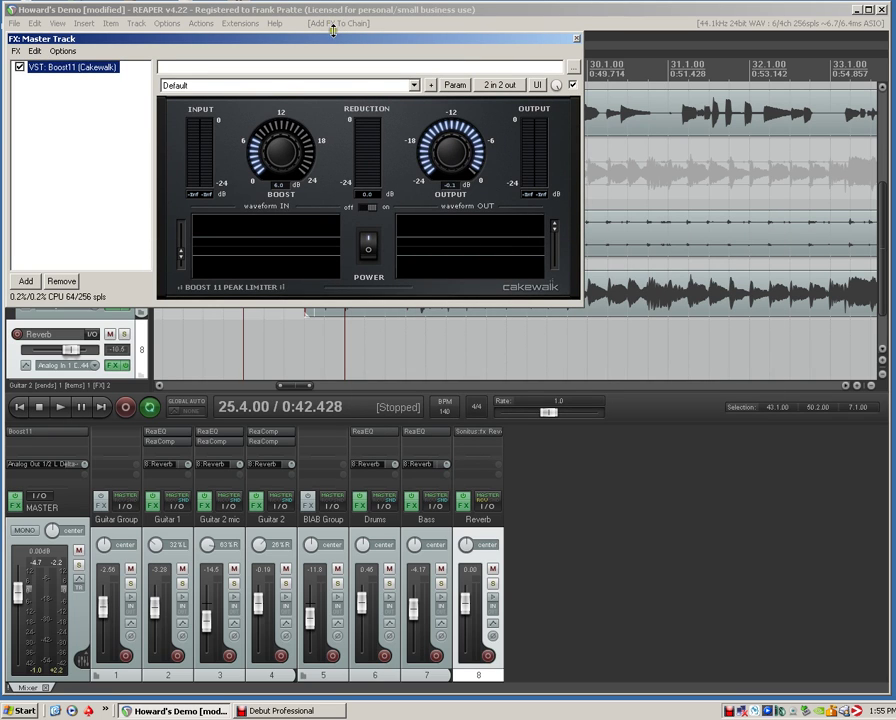
drag(330, 38, 580, 176)
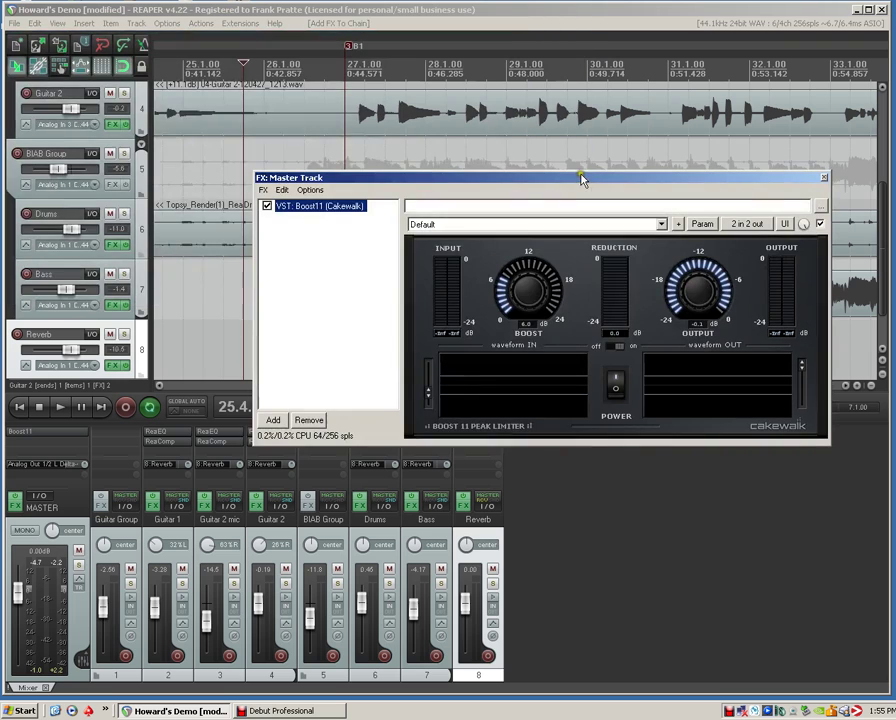
click(661, 226)
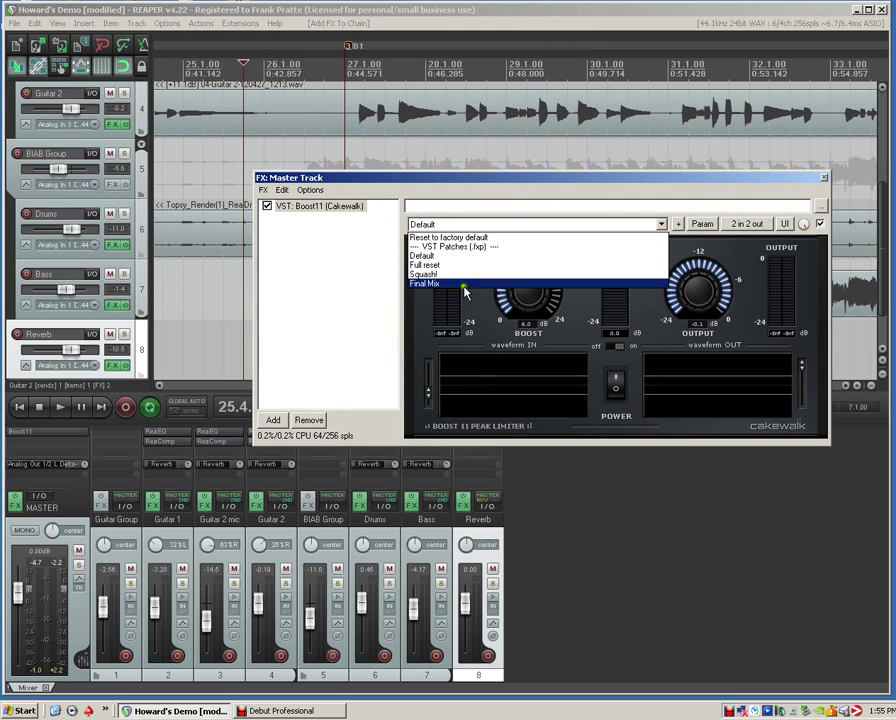
click(437, 284)
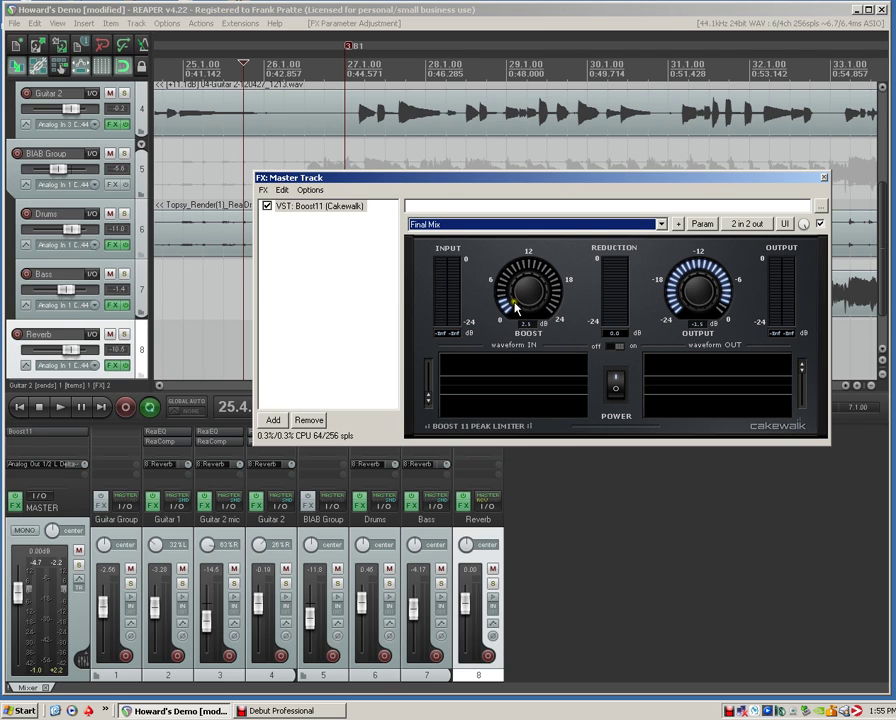
Step: Raise the Boost11 boost to about 6.3 dB during playback, then close the effects window and audition the limited mix
click(61, 406)
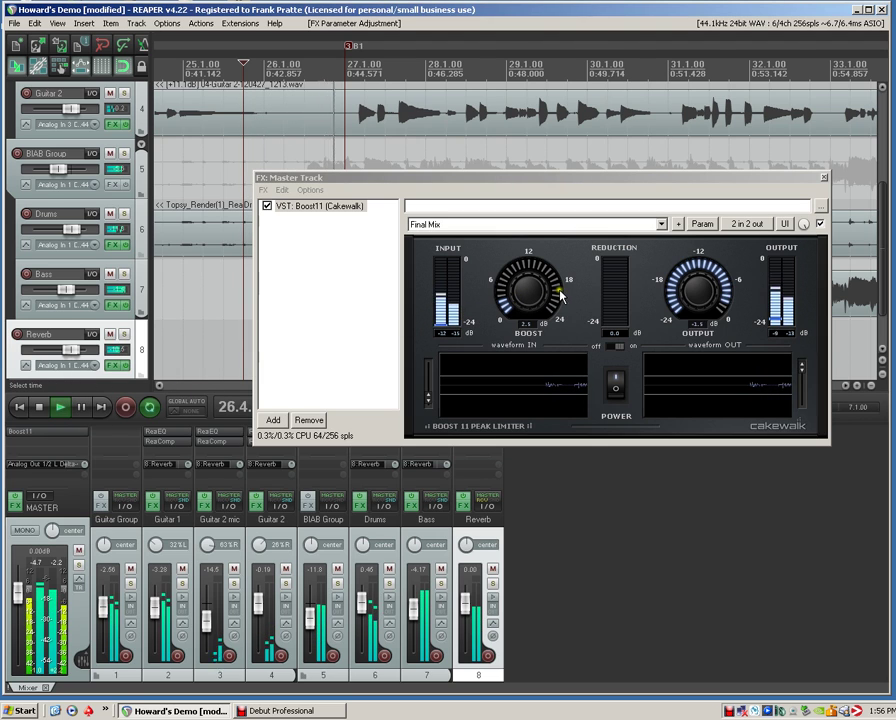
click(502, 305)
mouse_move(499, 304)
mouse_down()
mouse_move(501, 275)
mouse_move(498, 283)
mouse_up()
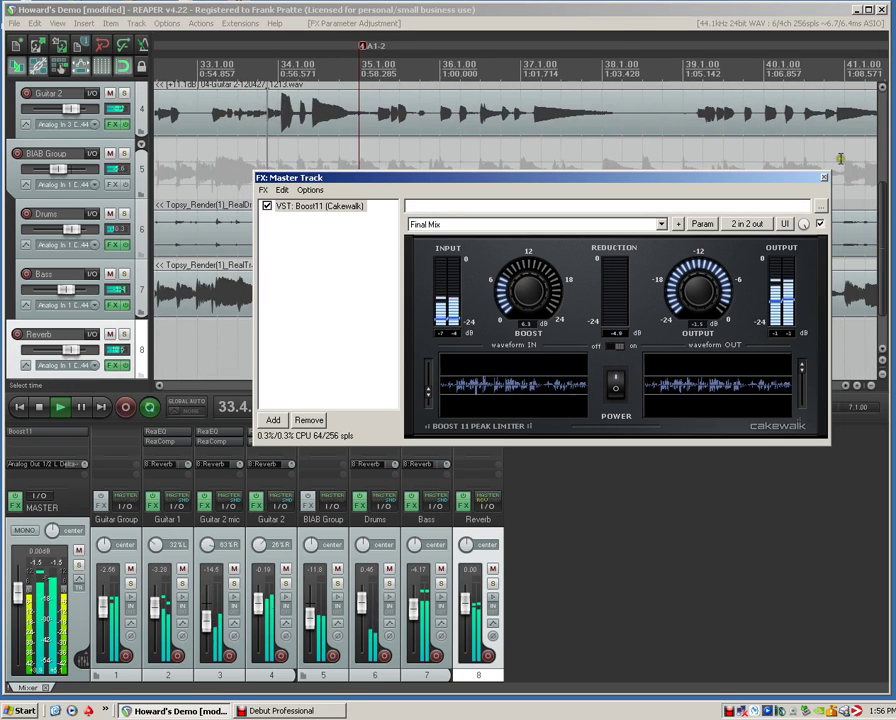
click(825, 178)
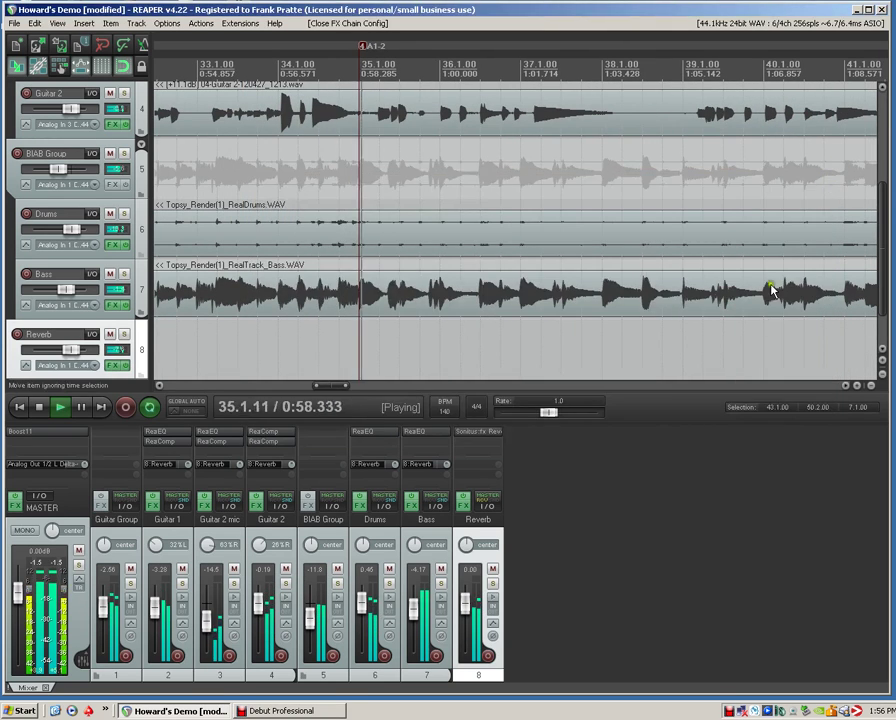
click(62, 408)
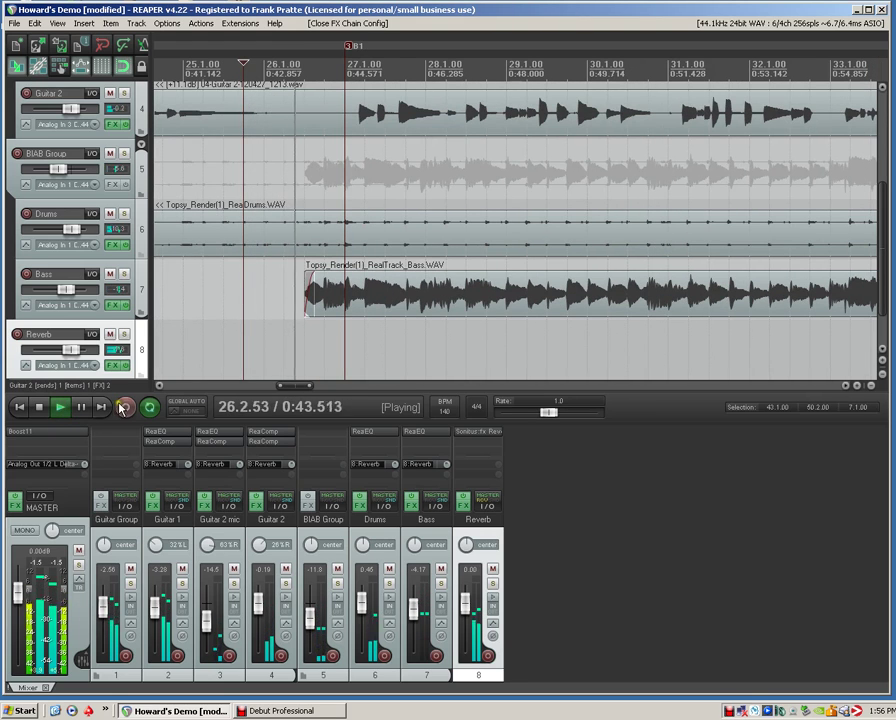
click(39, 407)
Step: Audition the song's opening and trim the start of the Drums item to just before the Intro marker
click(19, 407)
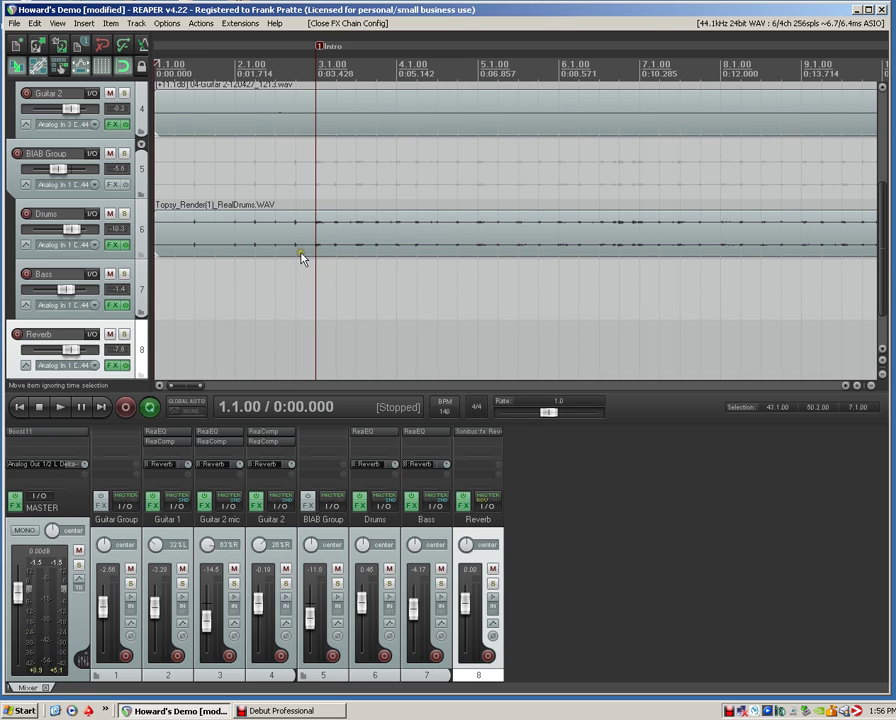
click(60, 408)
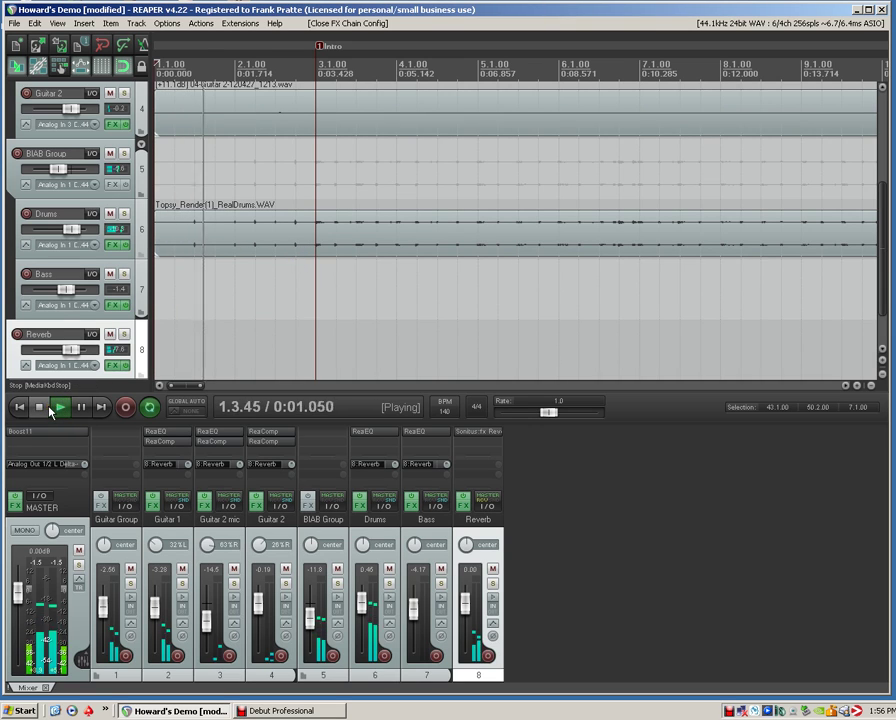
click(48, 408)
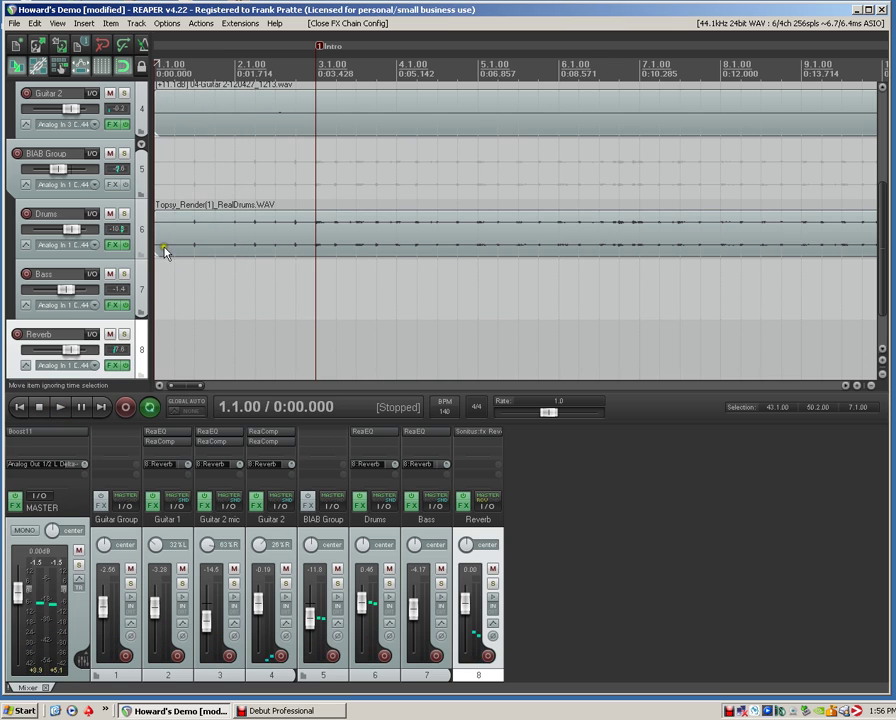
click(163, 244)
drag(158, 231, 297, 238)
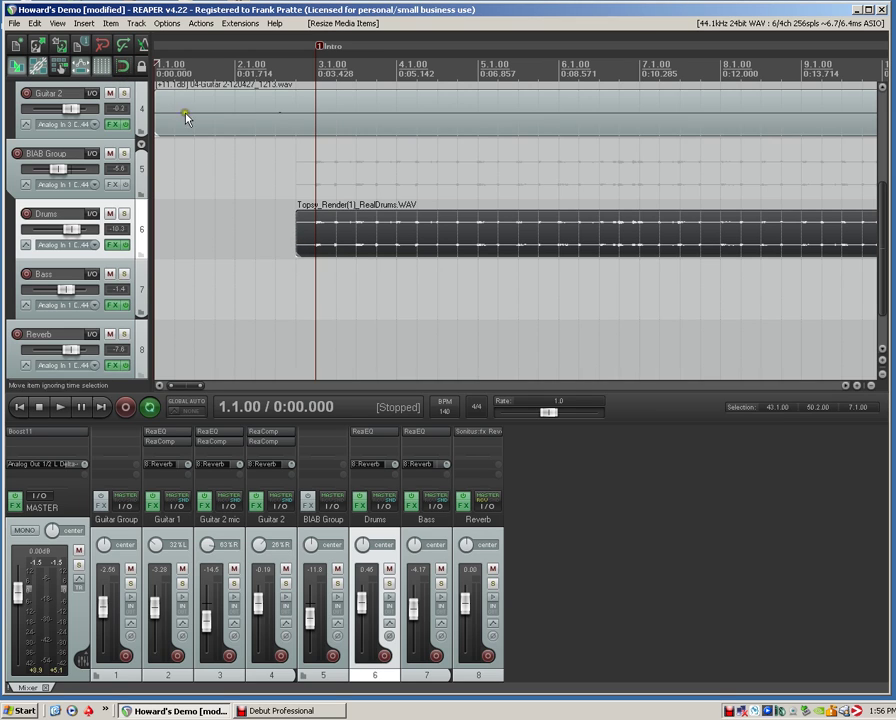
drag(298, 238, 306, 242)
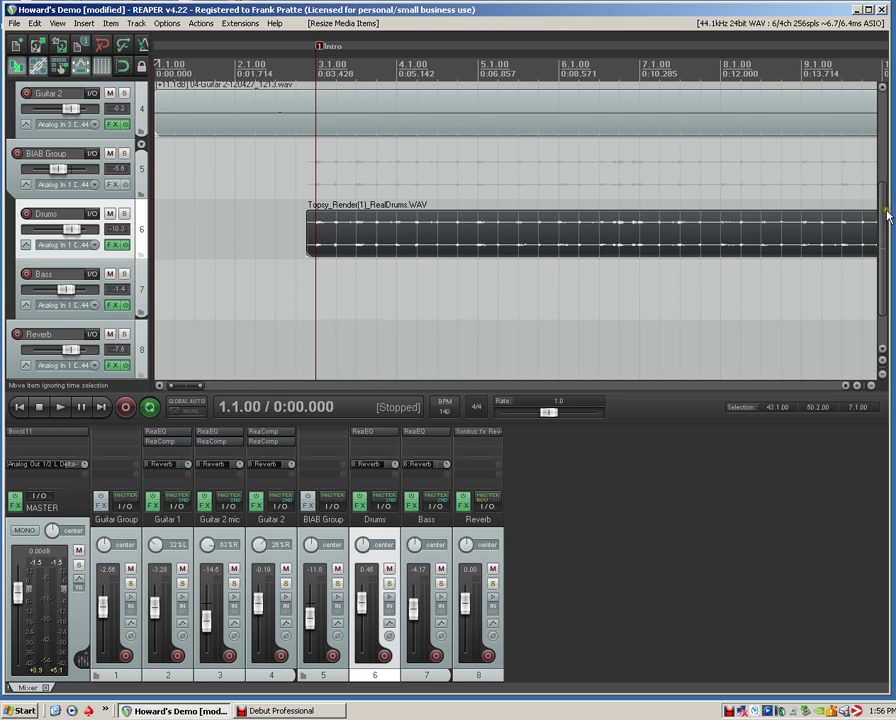
Step: Trim the starts of the Guitar 2 mic and Guitar 2 items together to just after the A1 marker
drag(886, 216, 884, 142)
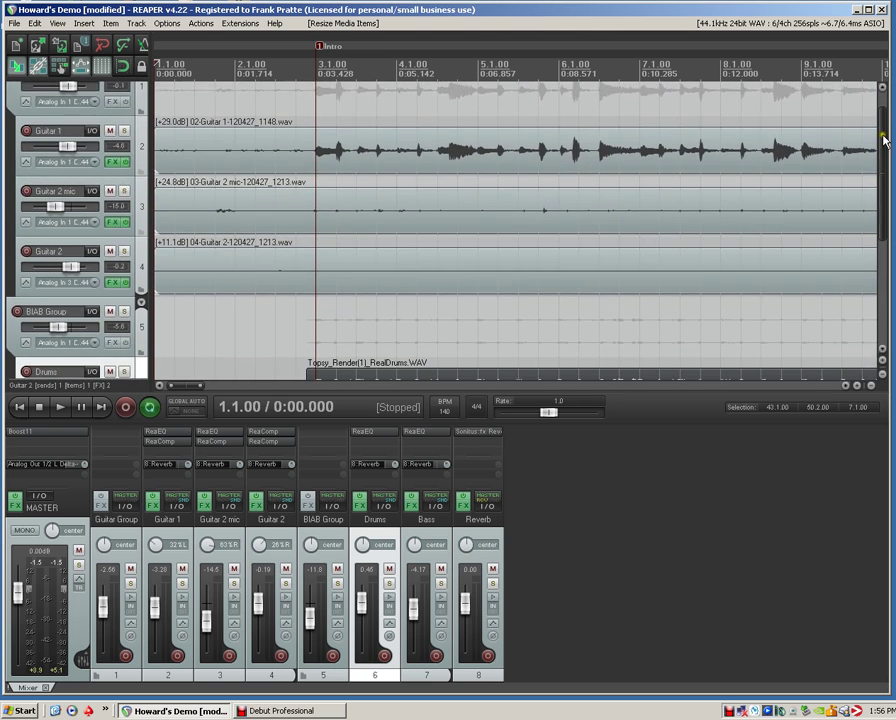
click(213, 217)
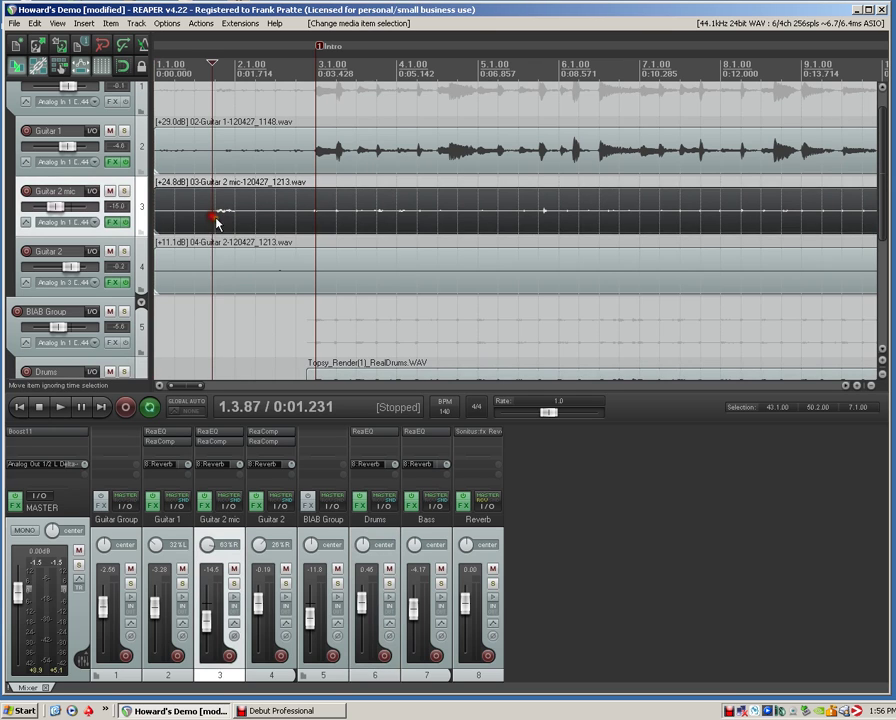
ctrl+click(220, 284)
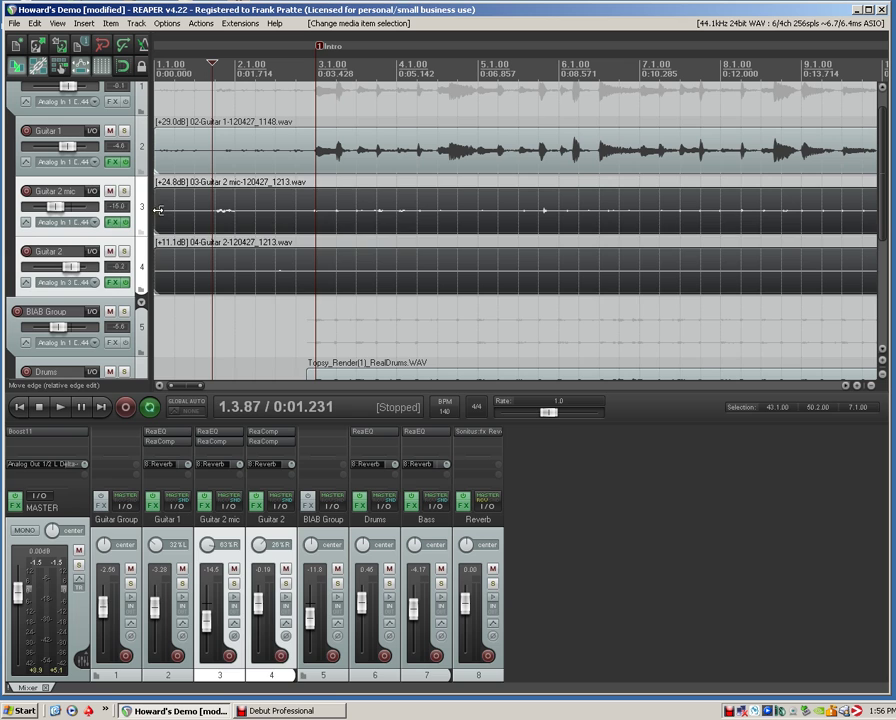
drag(160, 210, 618, 280)
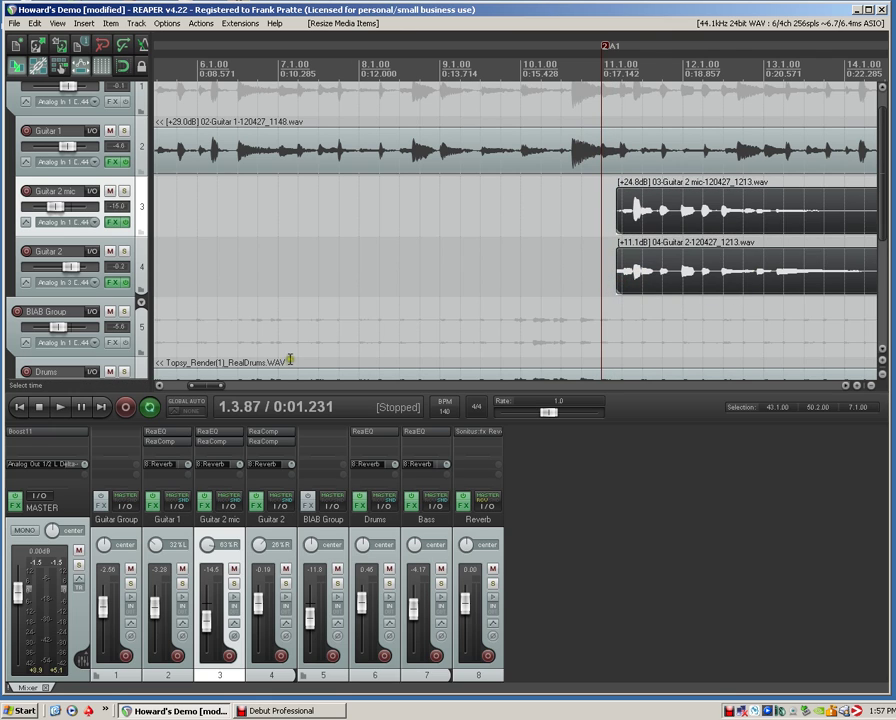
Step: Trim the start of the Guitar 1 item to just before the Intro marker and play the opening from the beginning
drag(211, 389, 186, 389)
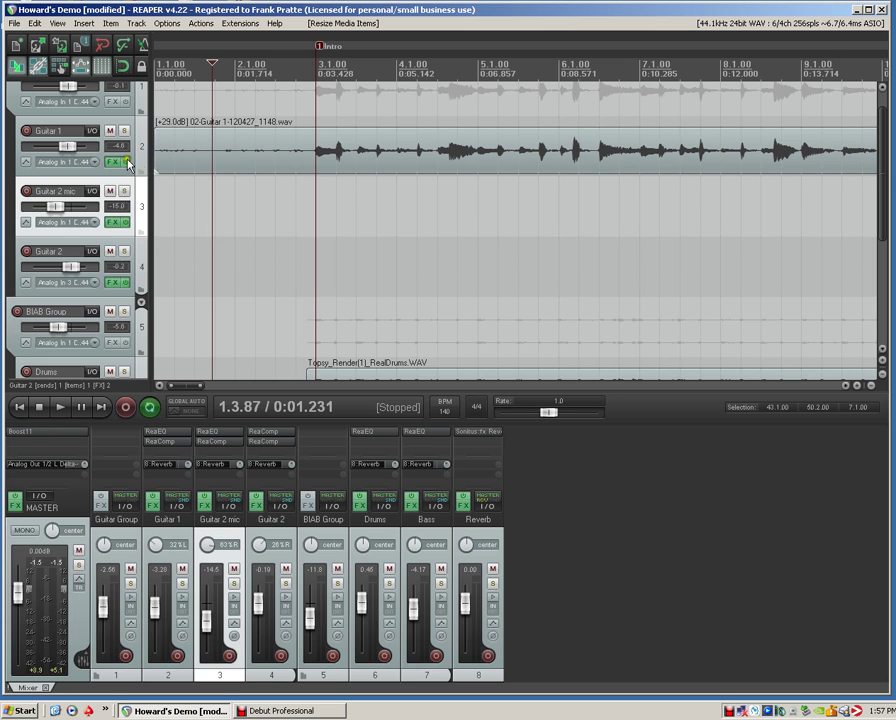
drag(155, 158, 307, 172)
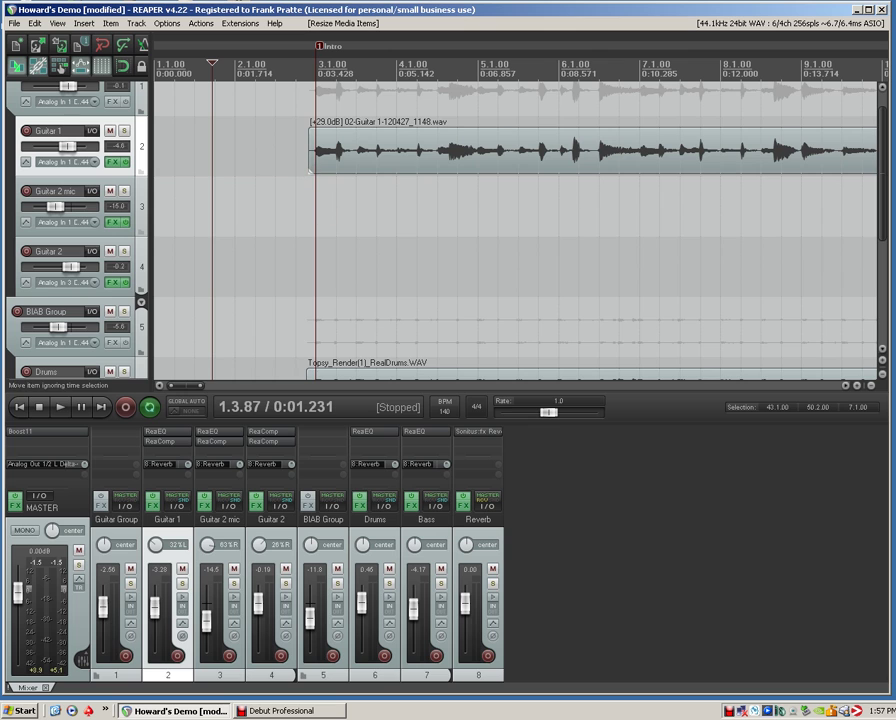
scroll(885, 185, down, 4)
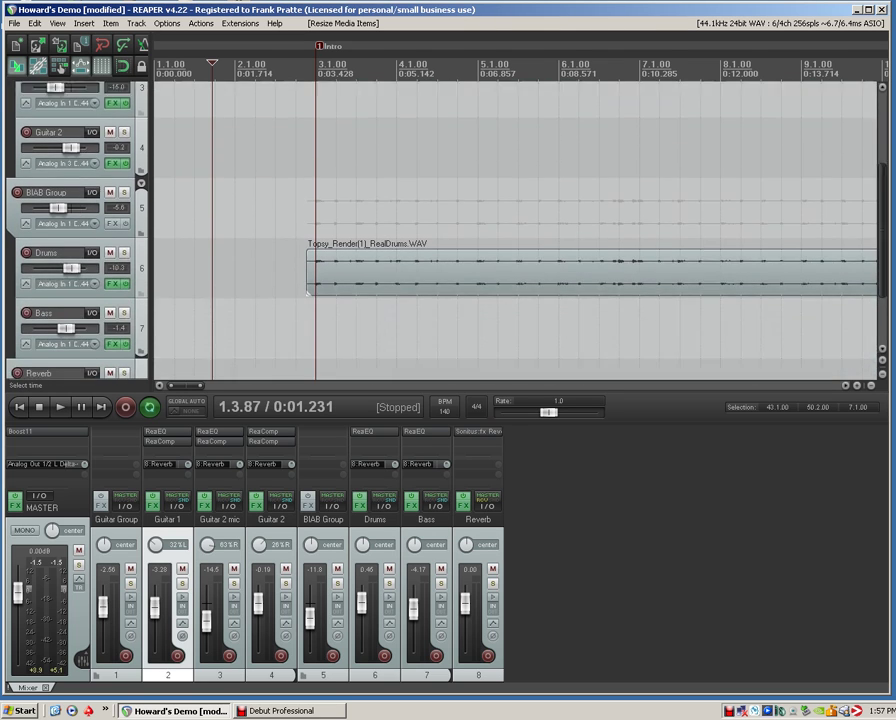
scroll(885, 185, up, 5)
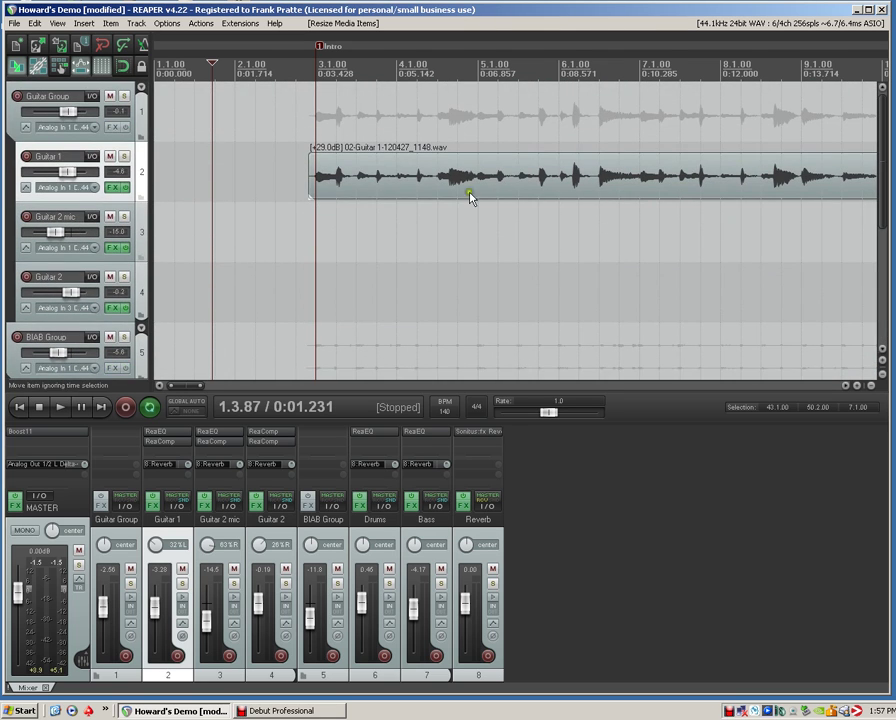
click(19, 408)
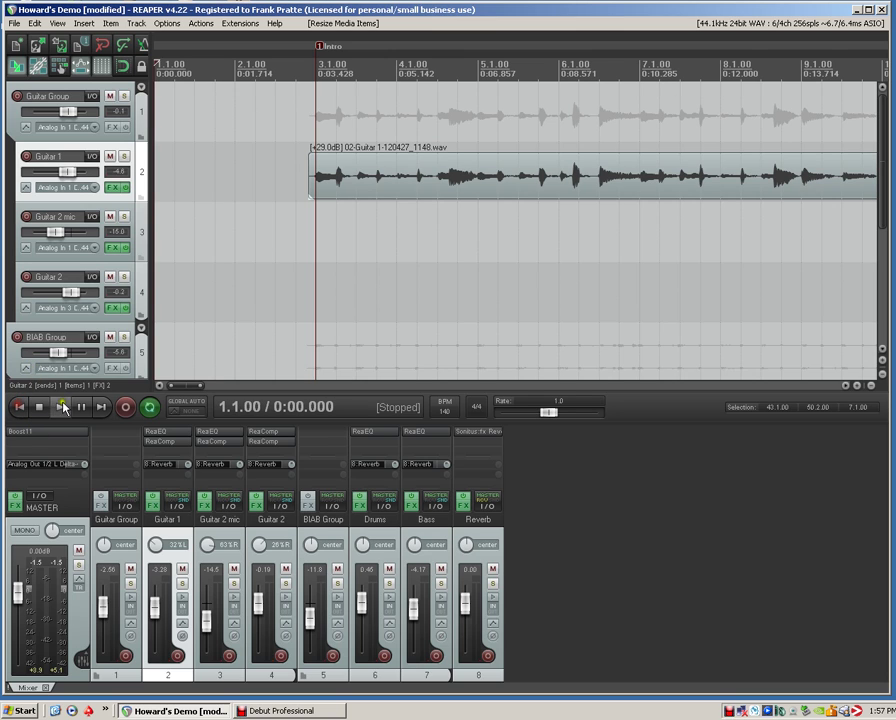
click(60, 407)
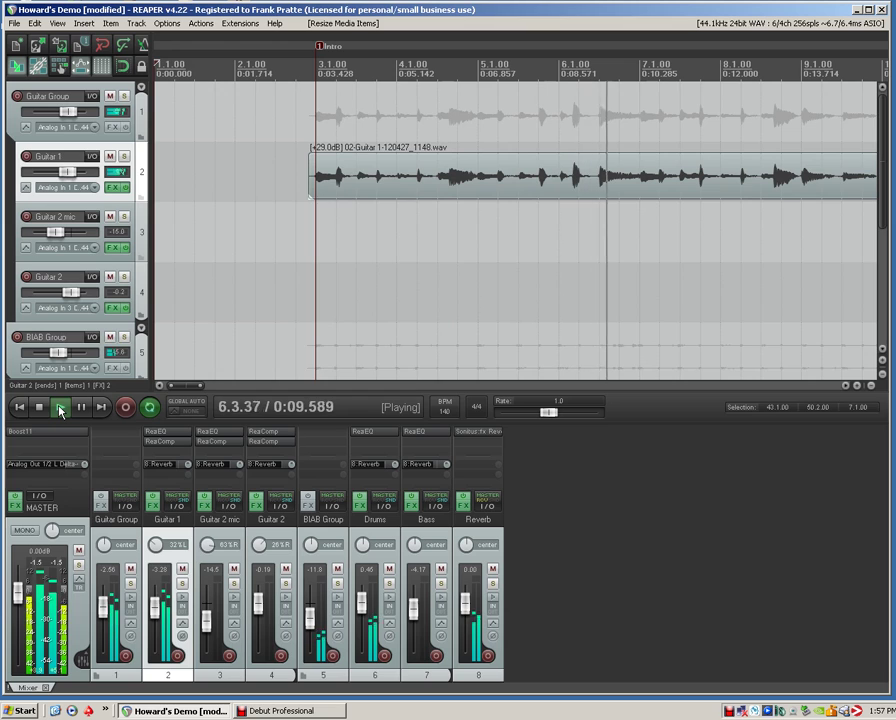
click(42, 408)
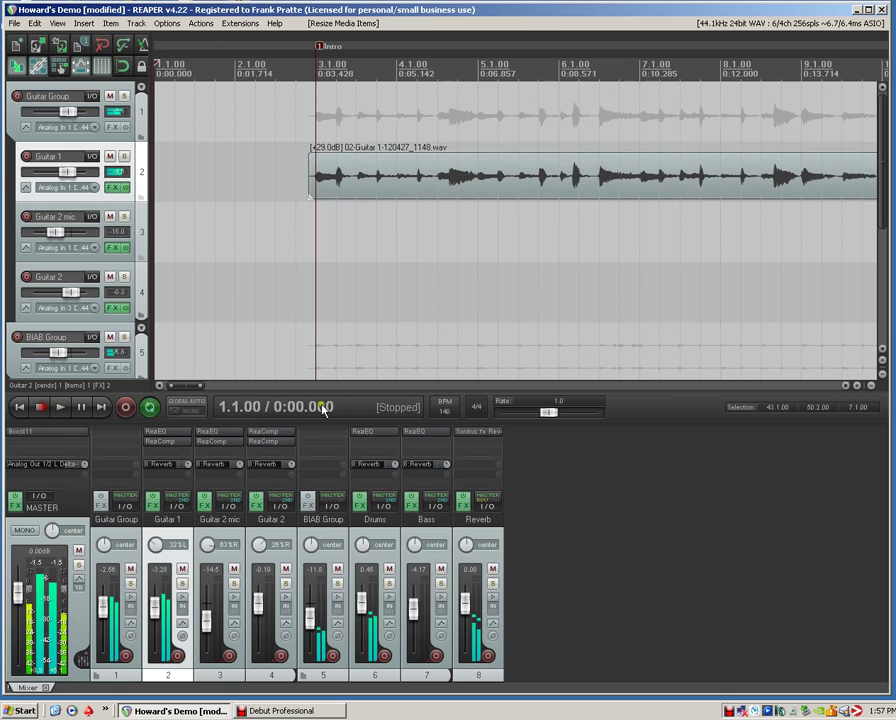
Step: Trim the ends of the Drums and Bass items together to just after the B3 marker and fade both out from about measure 86
scroll(627, 389, right, 5)
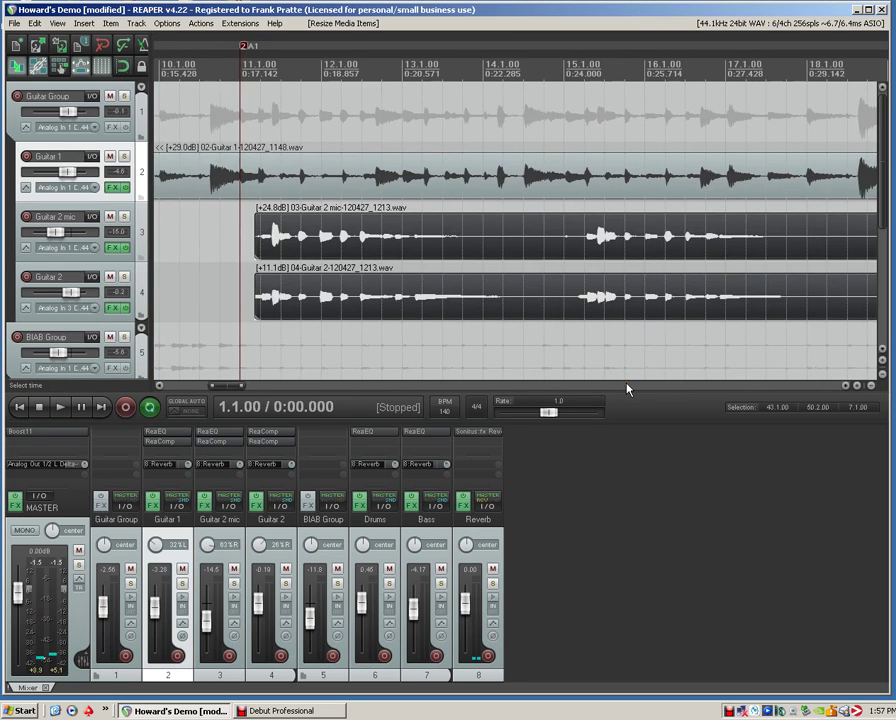
scroll(627, 389, right, 20)
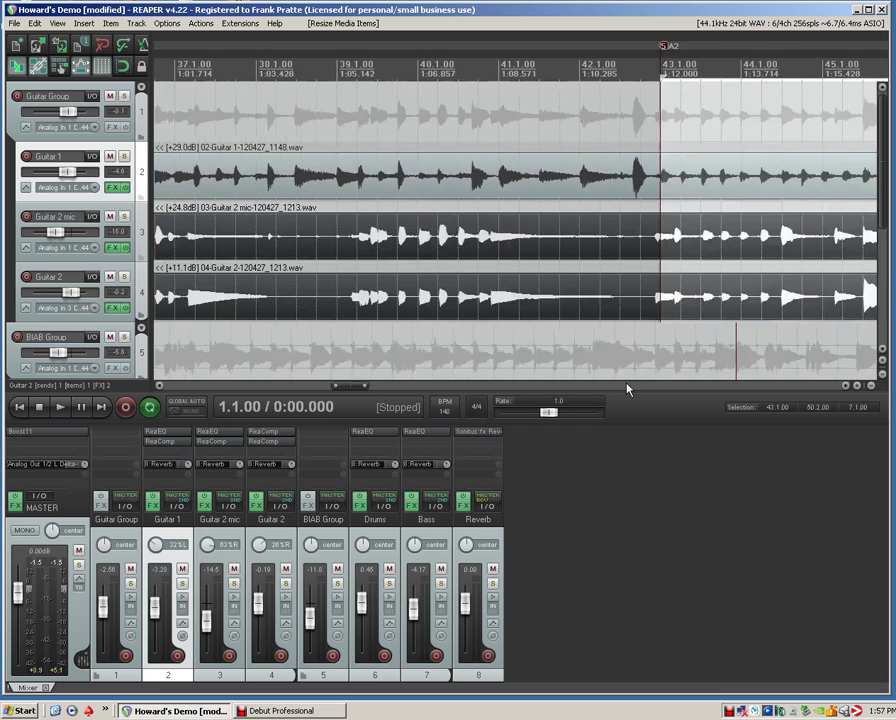
scroll(627, 389, right, 8)
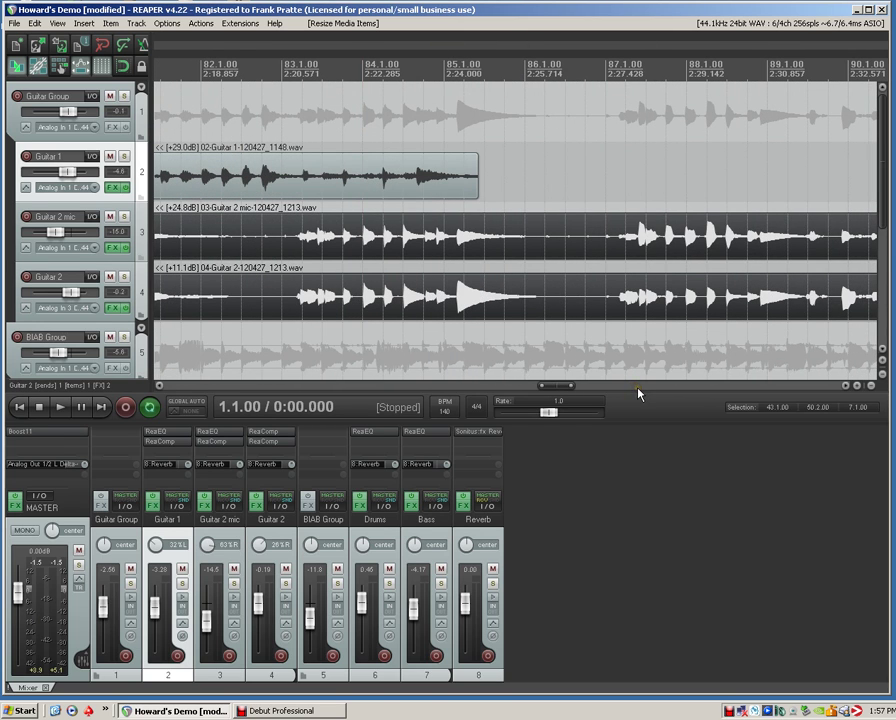
scroll(638, 392, right, 8)
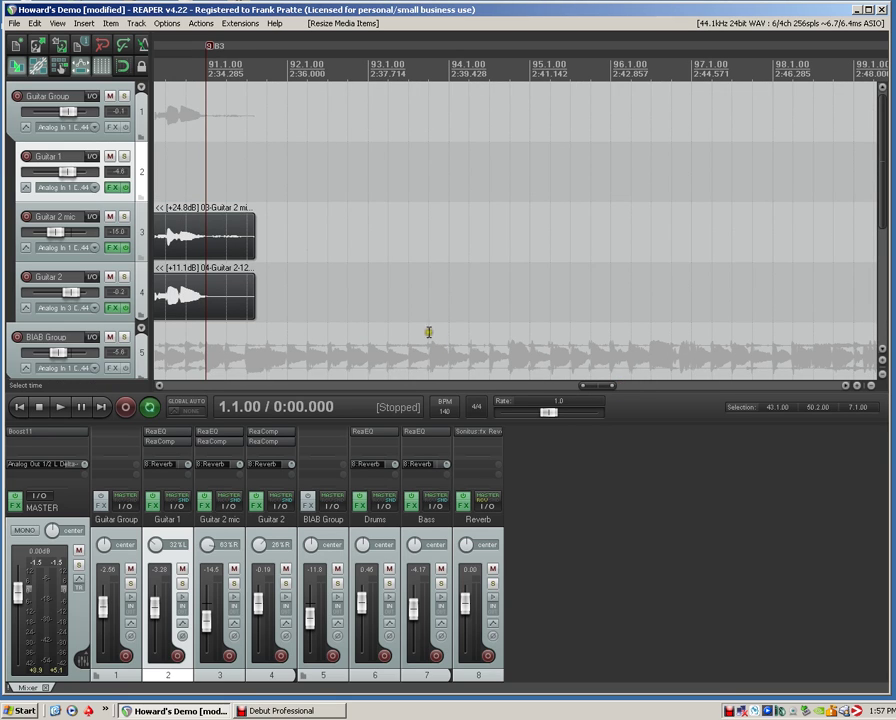
click(389, 299)
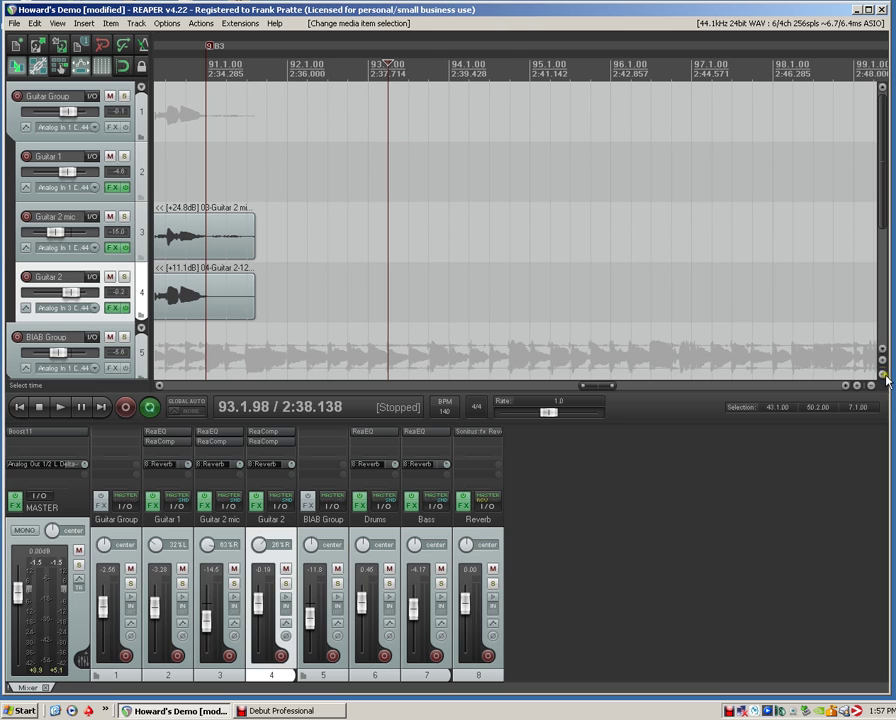
click(884, 369)
click(884, 369)
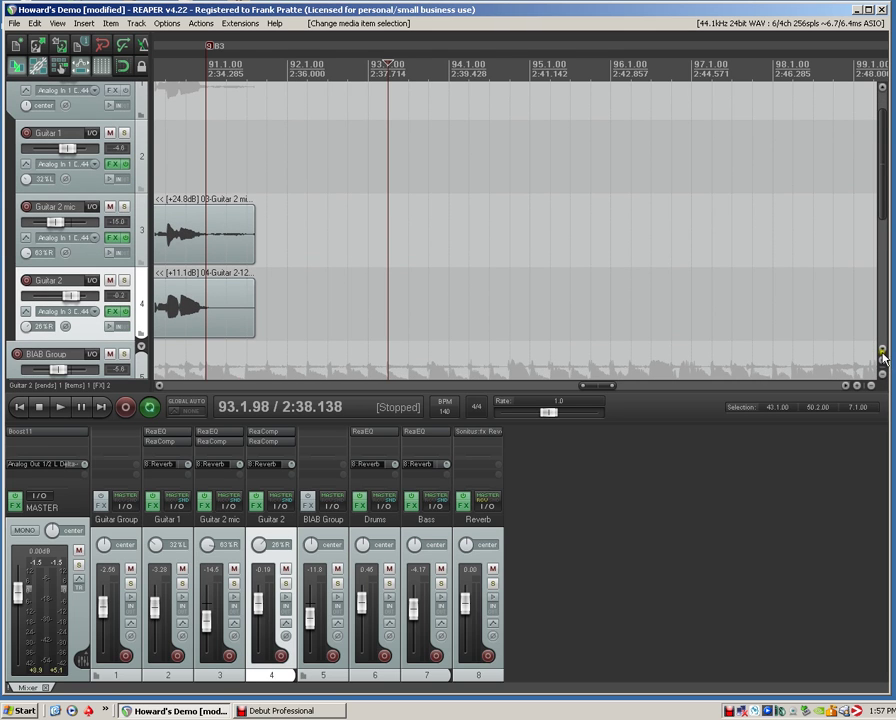
click(885, 373)
click(885, 373)
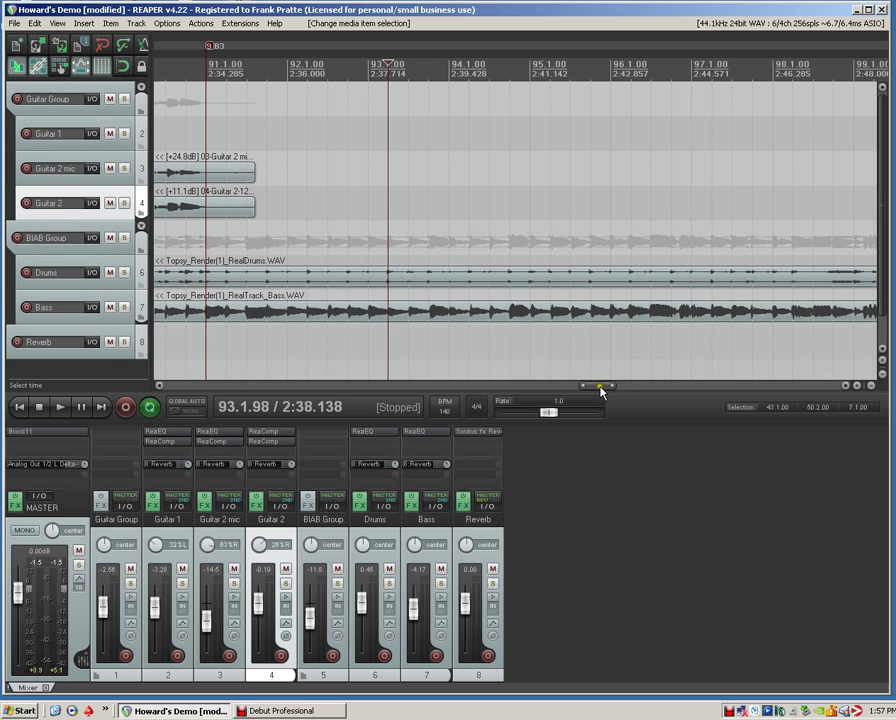
drag(601, 391, 827, 410)
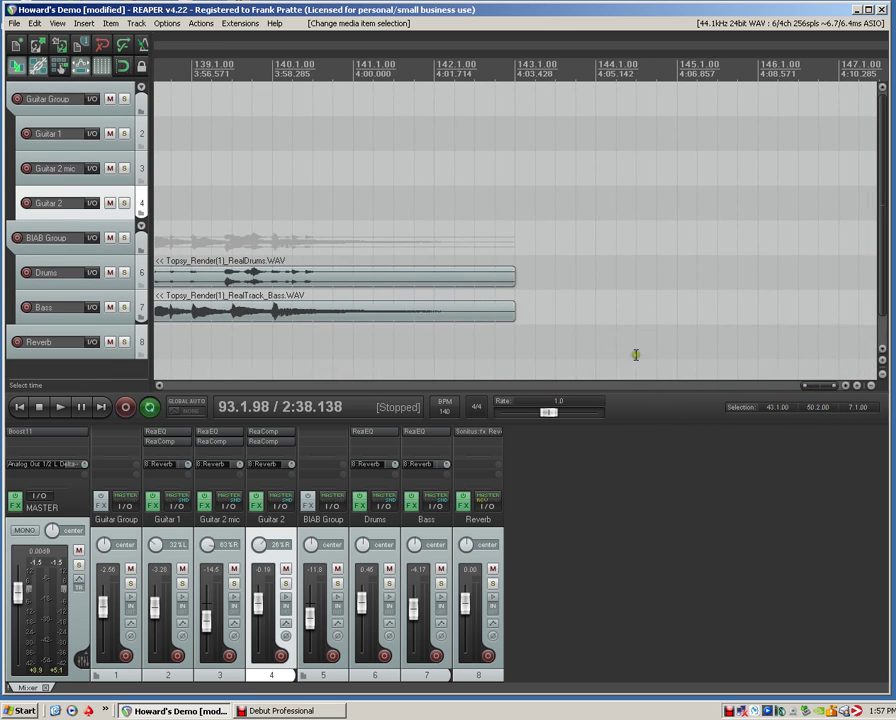
click(458, 278)
ctrl+click(461, 312)
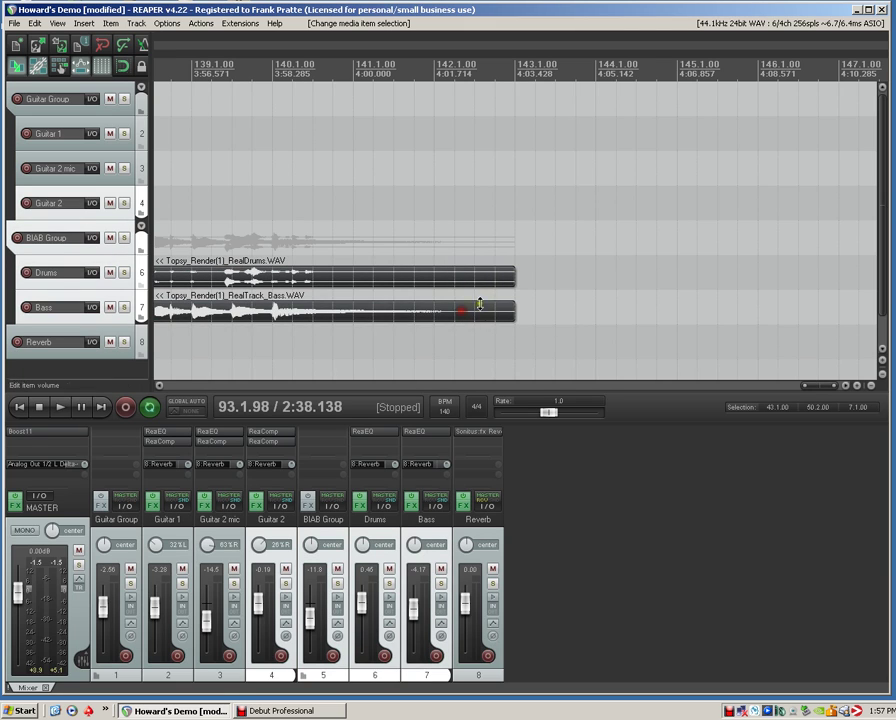
drag(512, 278, 234, 277)
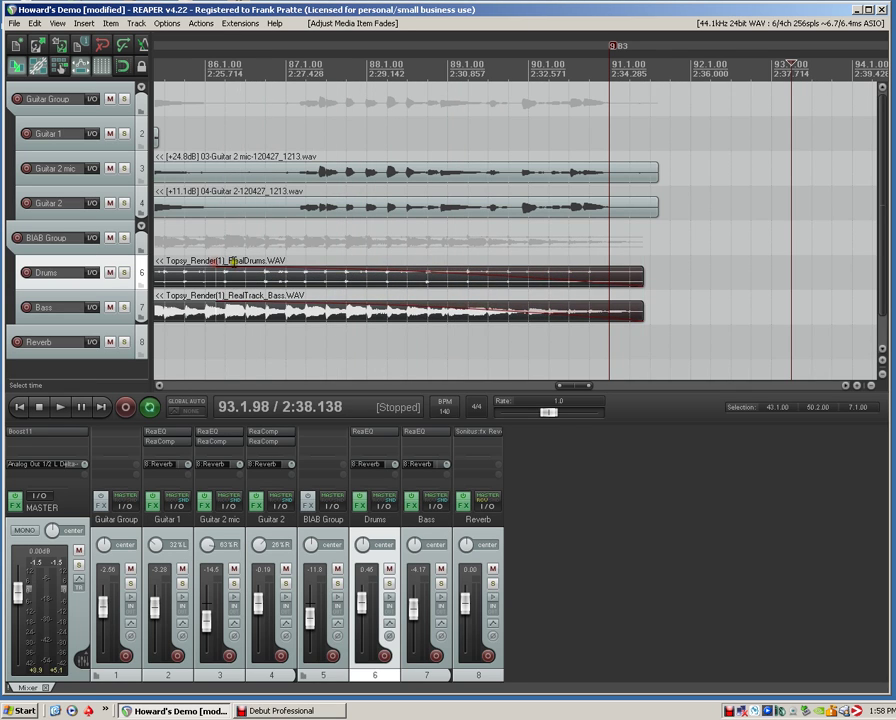
click(246, 251)
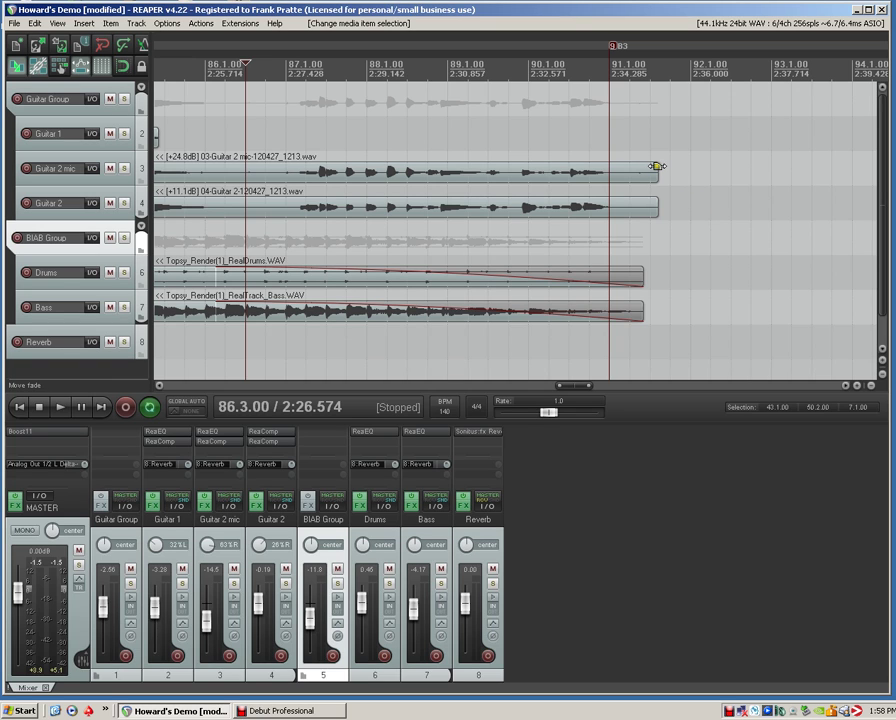
Step: Fade out the Guitar 2 mic and Guitar 2 items from about measure 86, and shorten all four faded items to around Guitar 1's end
drag(657, 166, 222, 166)
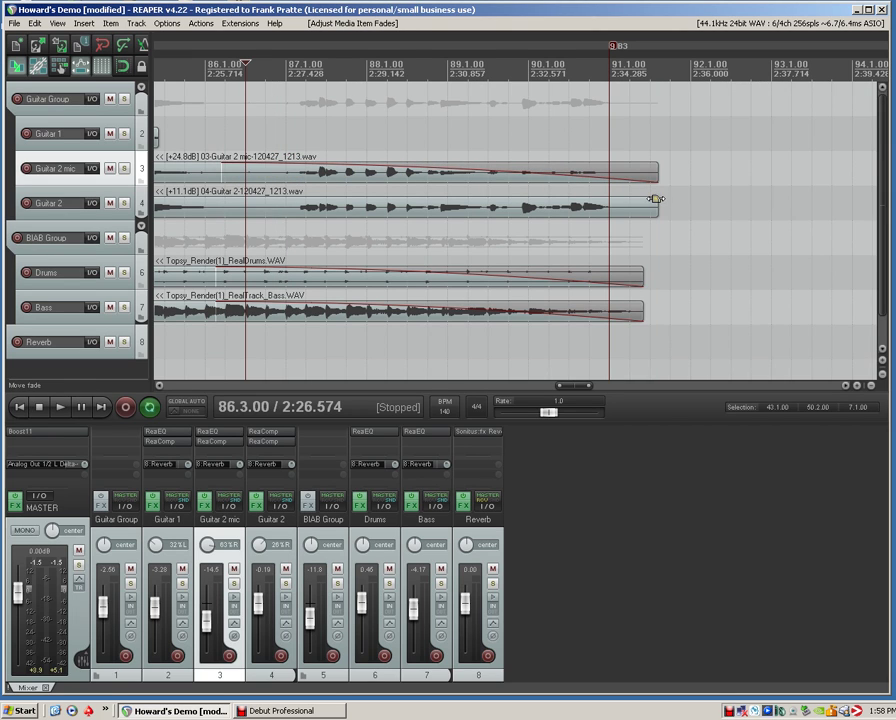
drag(657, 199, 225, 210)
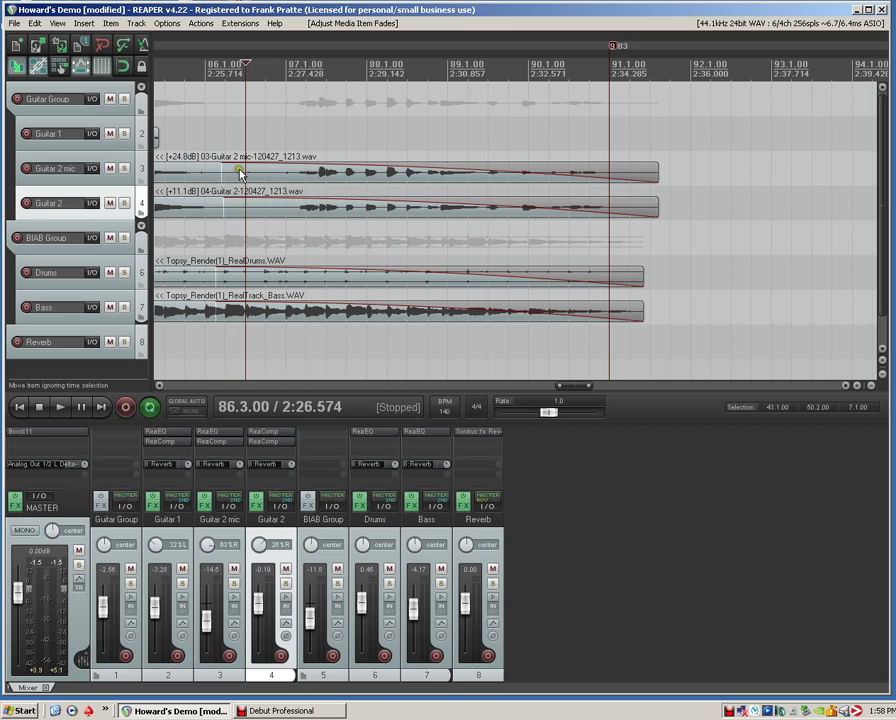
click(240, 174)
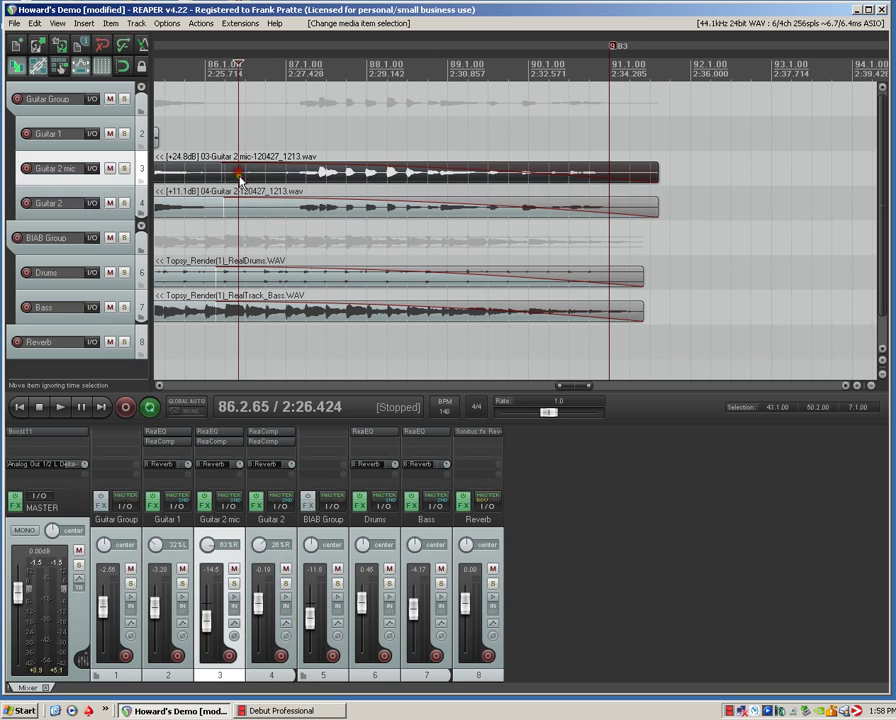
shift+click(253, 317)
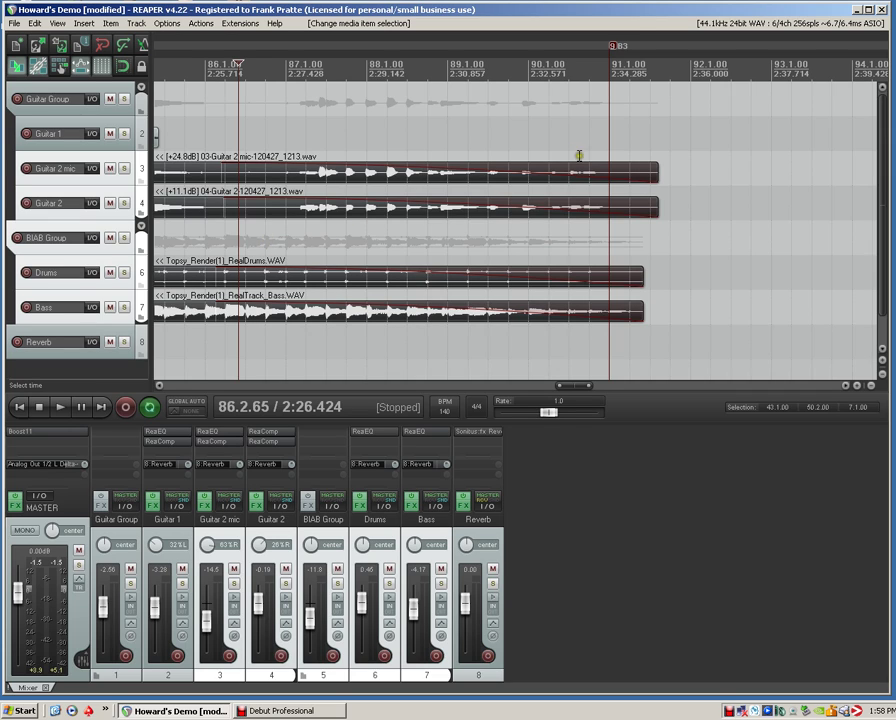
drag(656, 168, 405, 208)
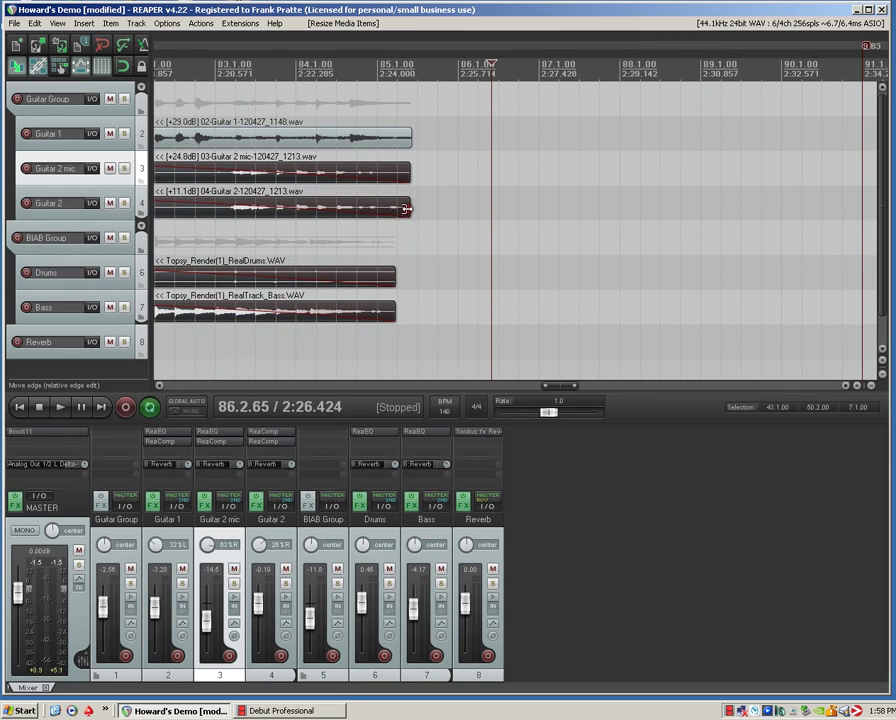
Step: Change the fade-out shape of the four selected items to the concave curve that drops quickly at the start
click(161, 387)
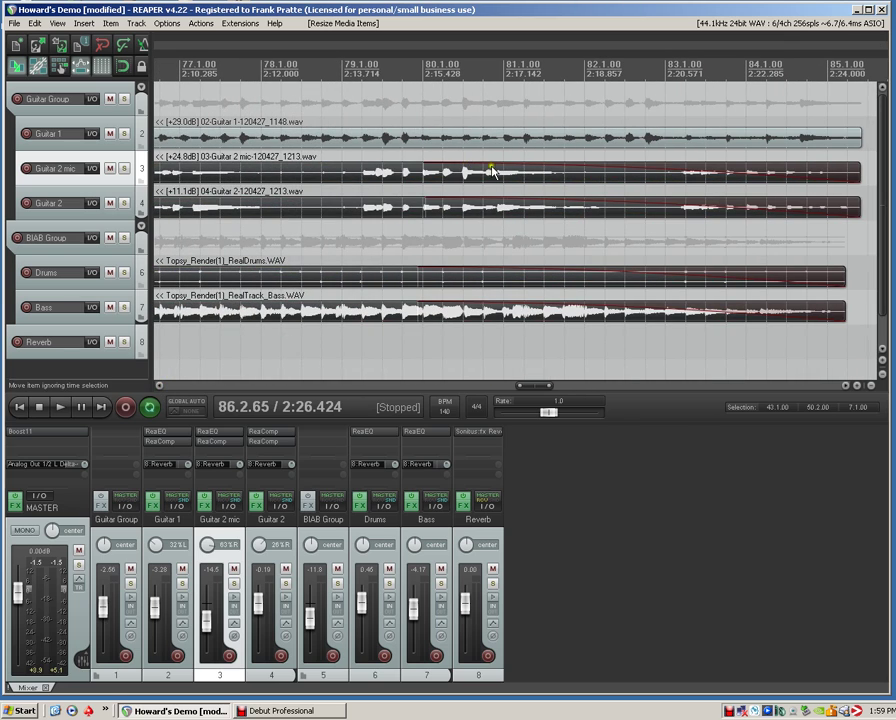
right_click(424, 164)
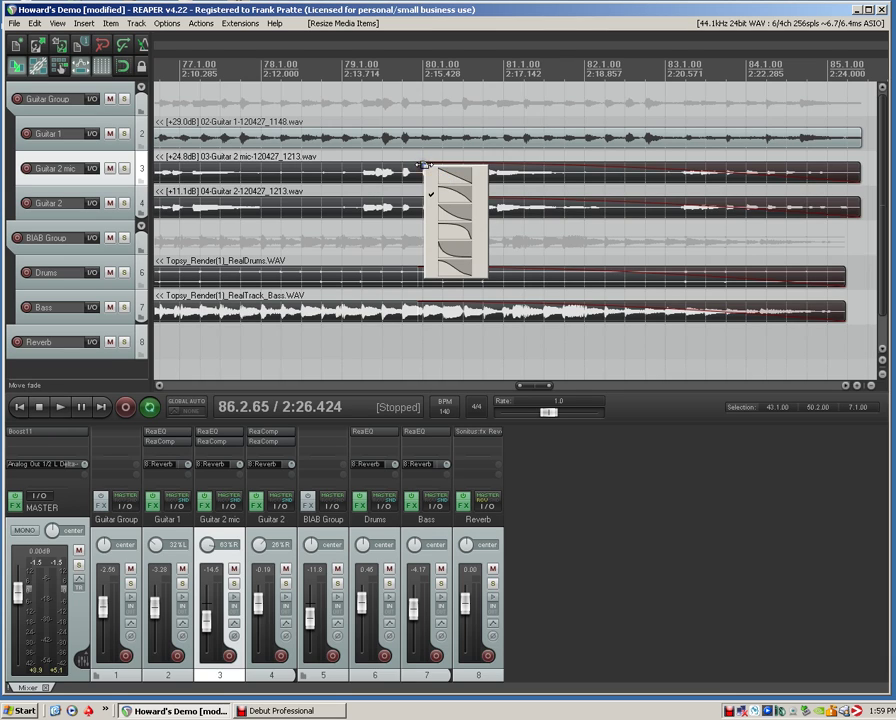
click(460, 212)
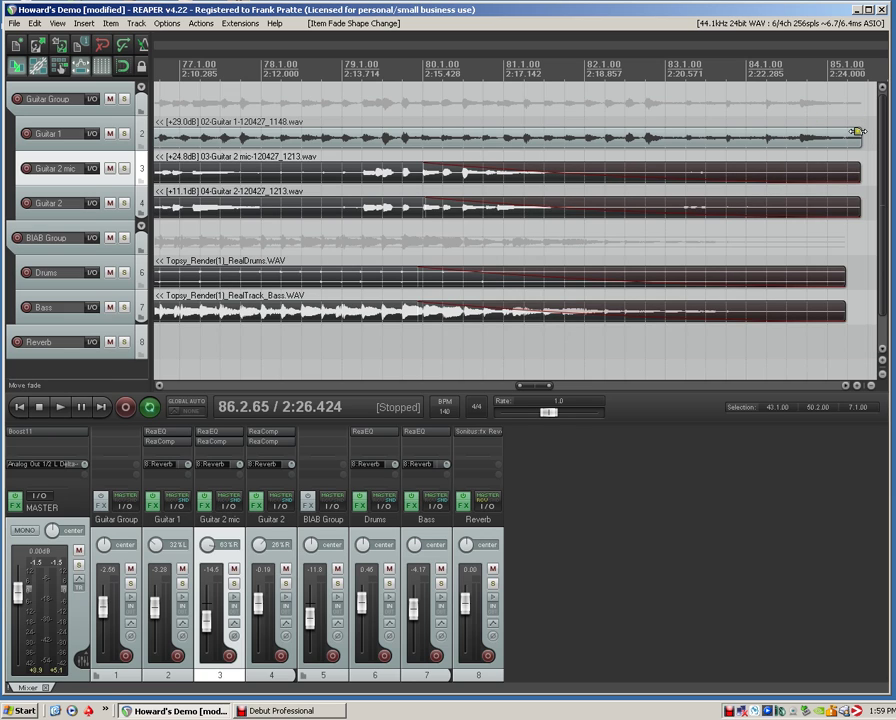
Step: Fade out the Guitar 1 item from about measure 80 and match its fade curve to the other items
drag(857, 131, 428, 165)
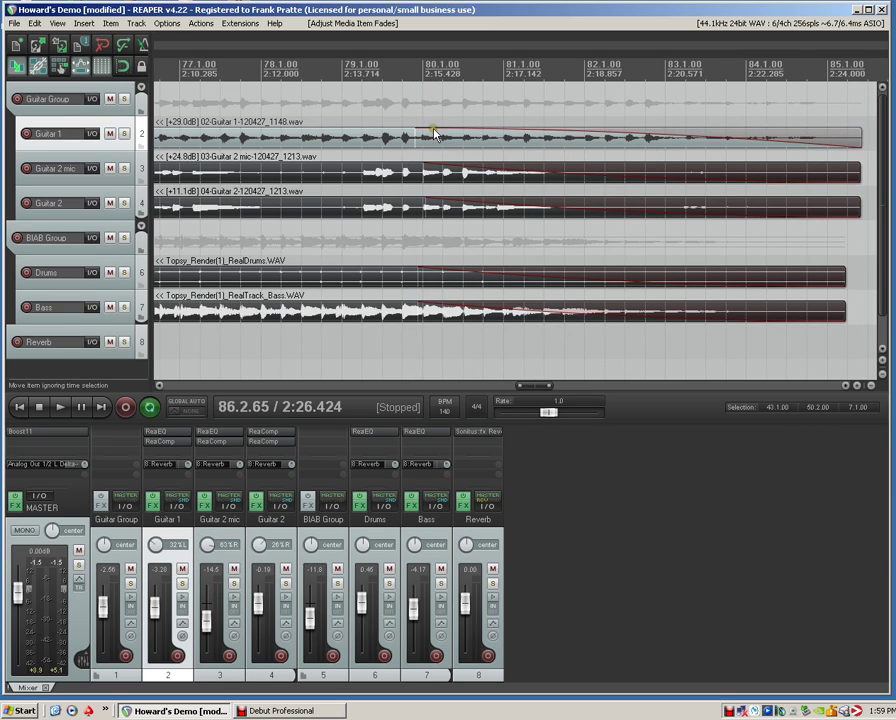
right_click(433, 133)
click(574, 111)
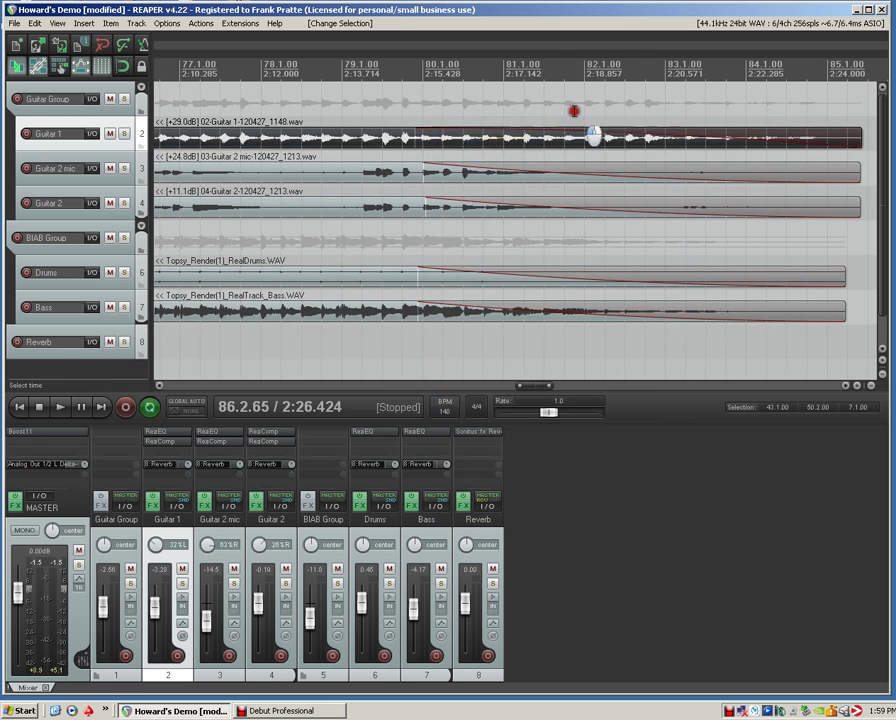
click(574, 111)
right_click(418, 132)
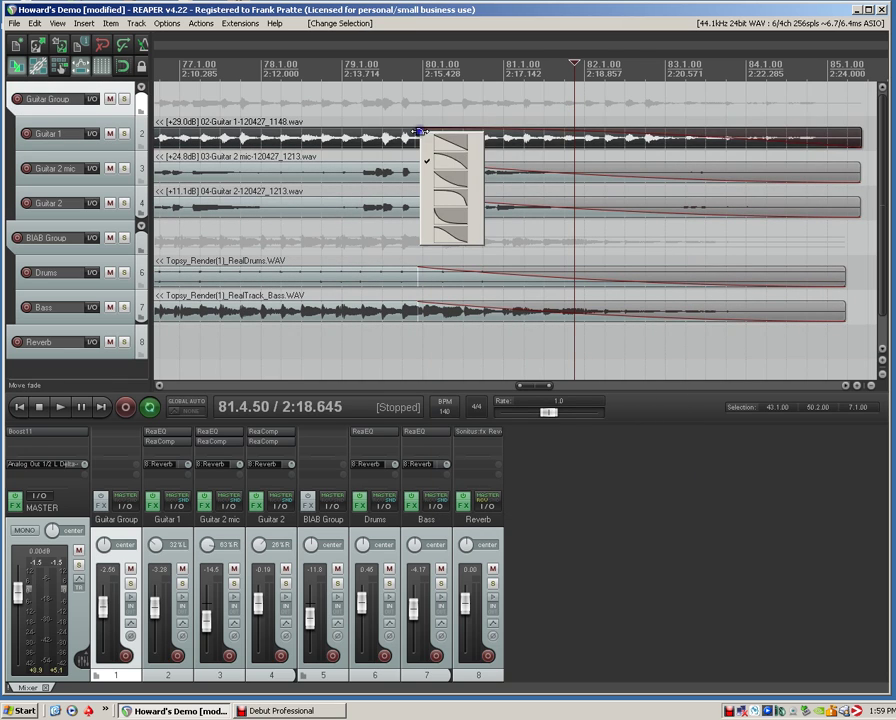
click(436, 160)
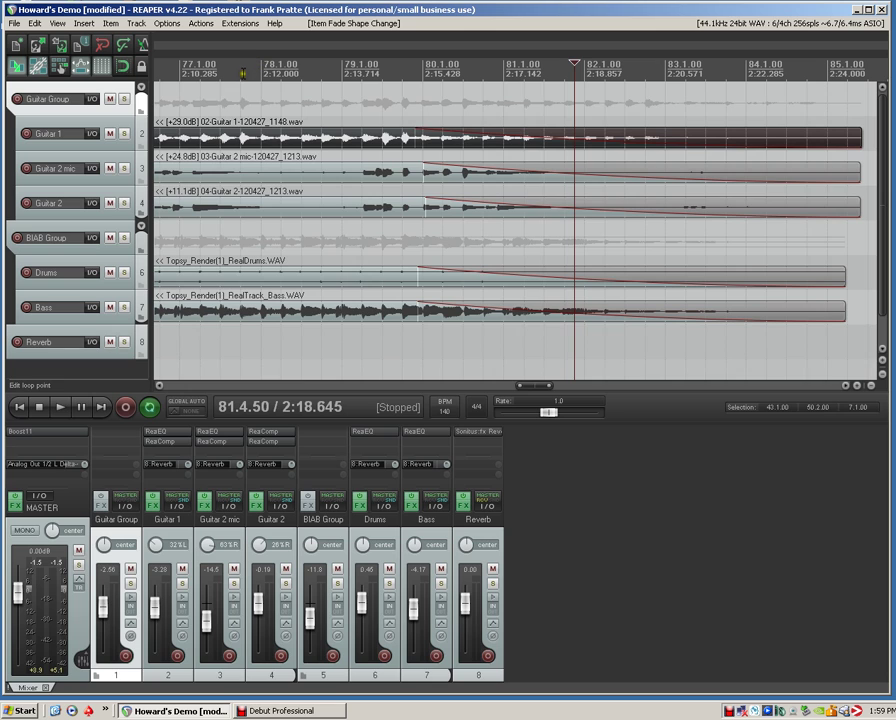
Step: Audition the song's fade-out from just before measure 78 to the end and stop playback
click(242, 72)
key(space)
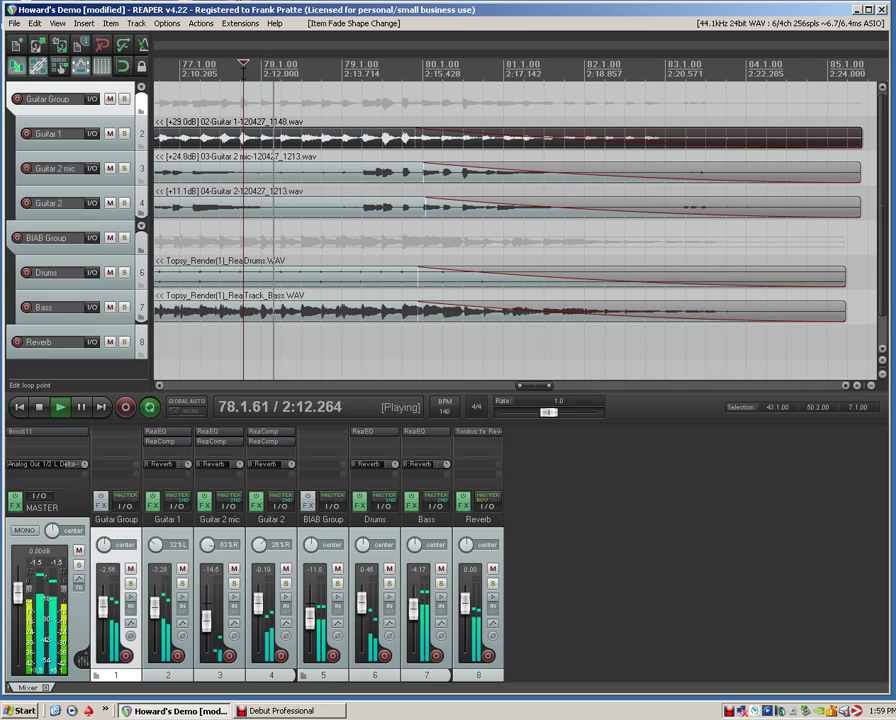
click(638, 67)
key(space)
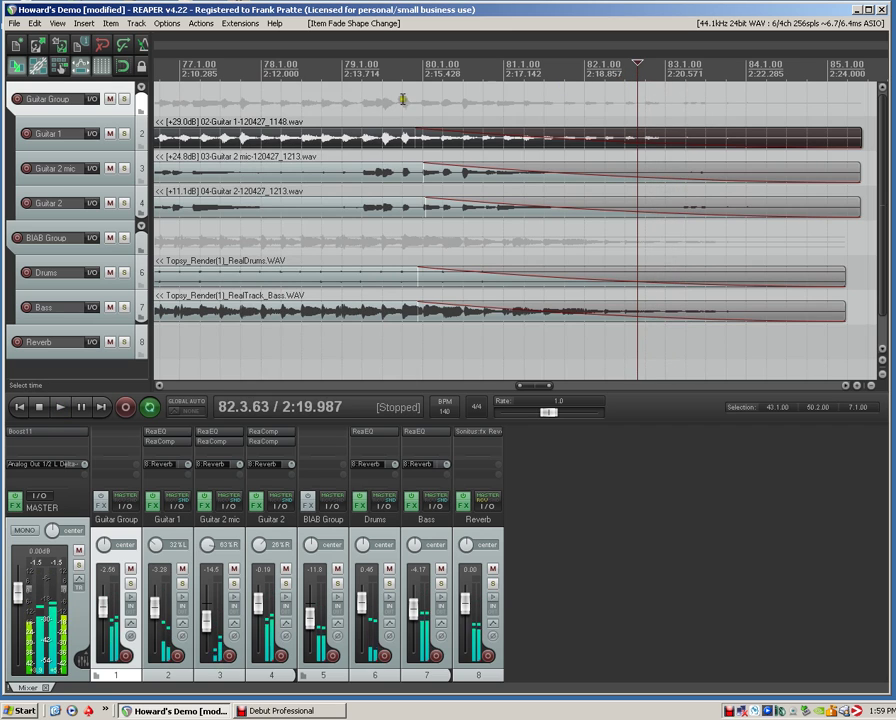
click(245, 72)
key(space)
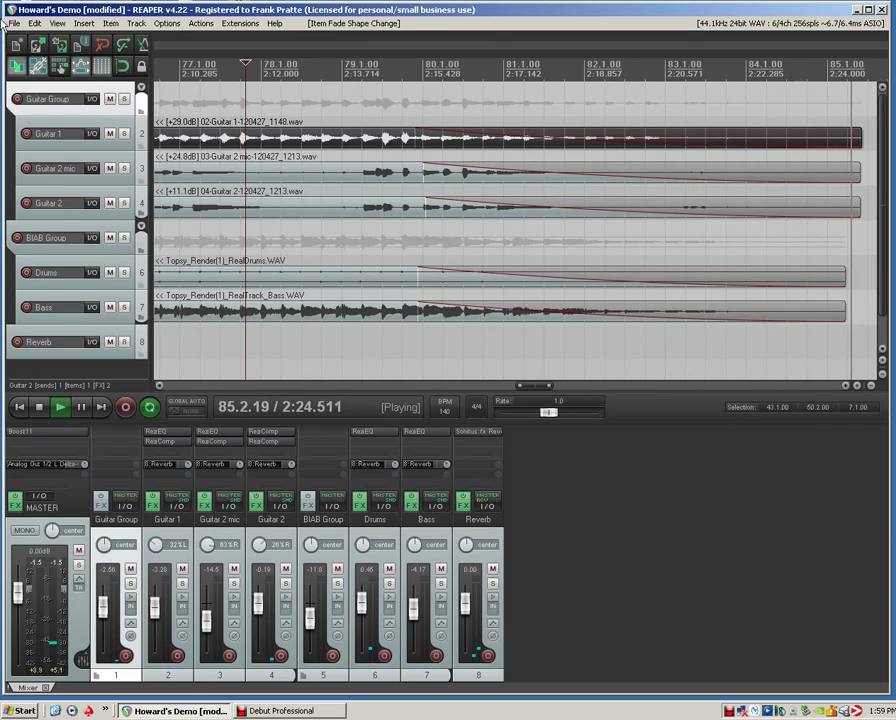
click(39, 407)
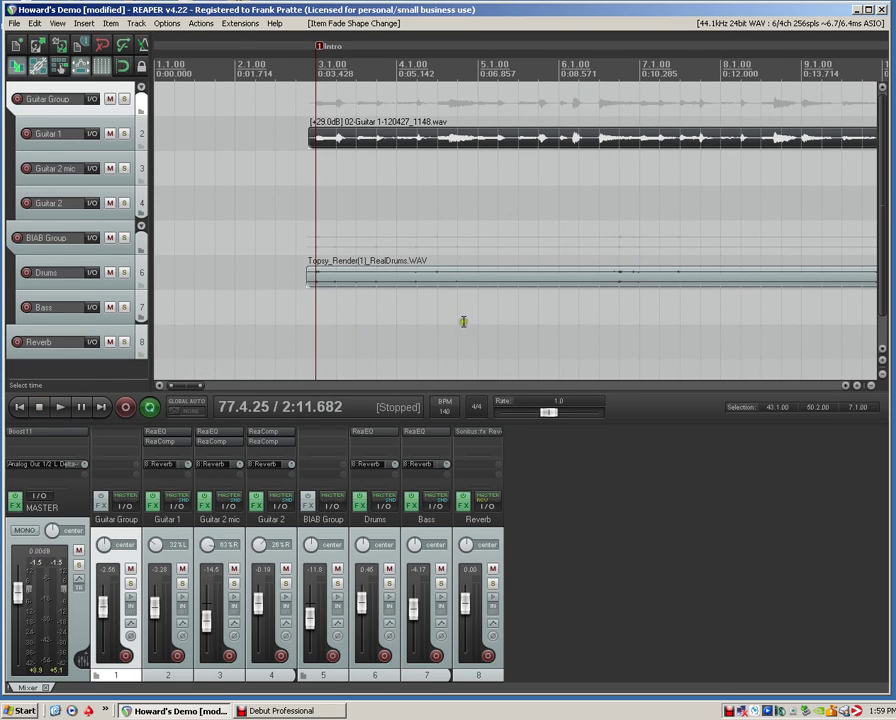
Step: Play the Guitar 2 phrase near measure 15 to compare the Guitar 2 mic and Guitar 2 tracks
click(847, 386)
drag(847, 386, 847, 386)
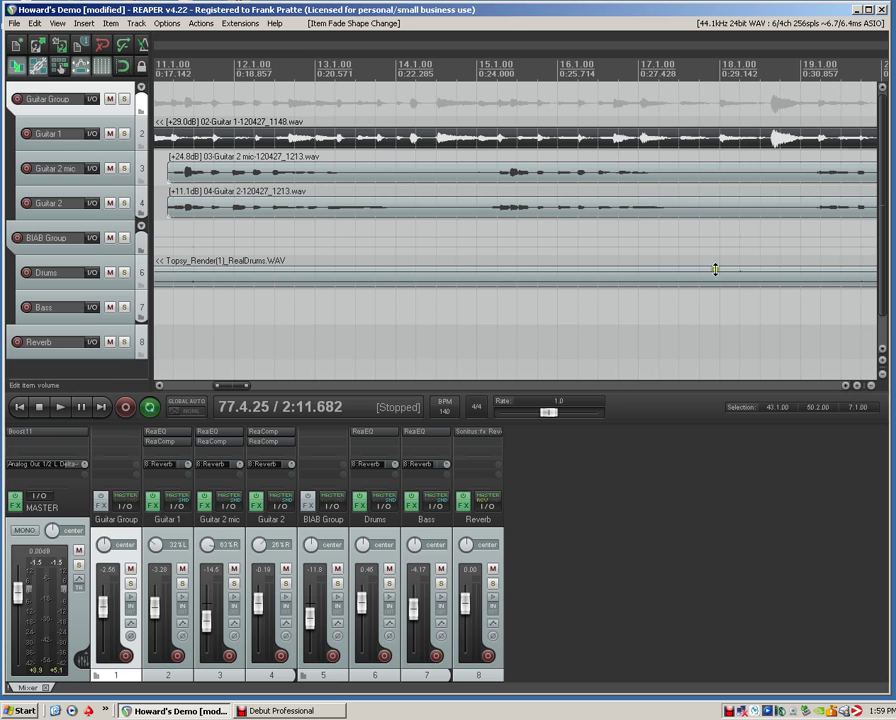
click(476, 73)
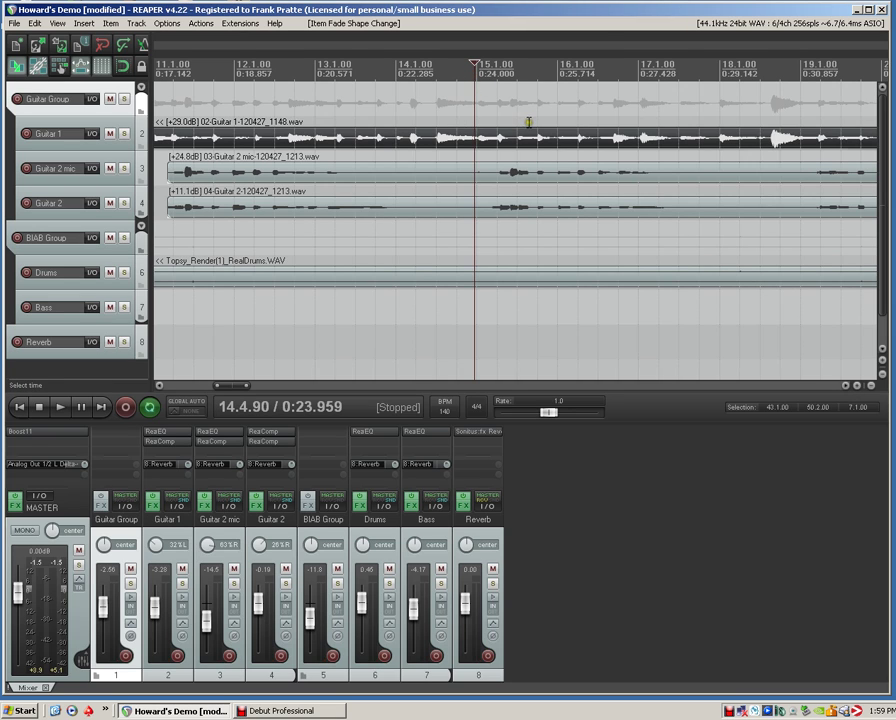
key(space)
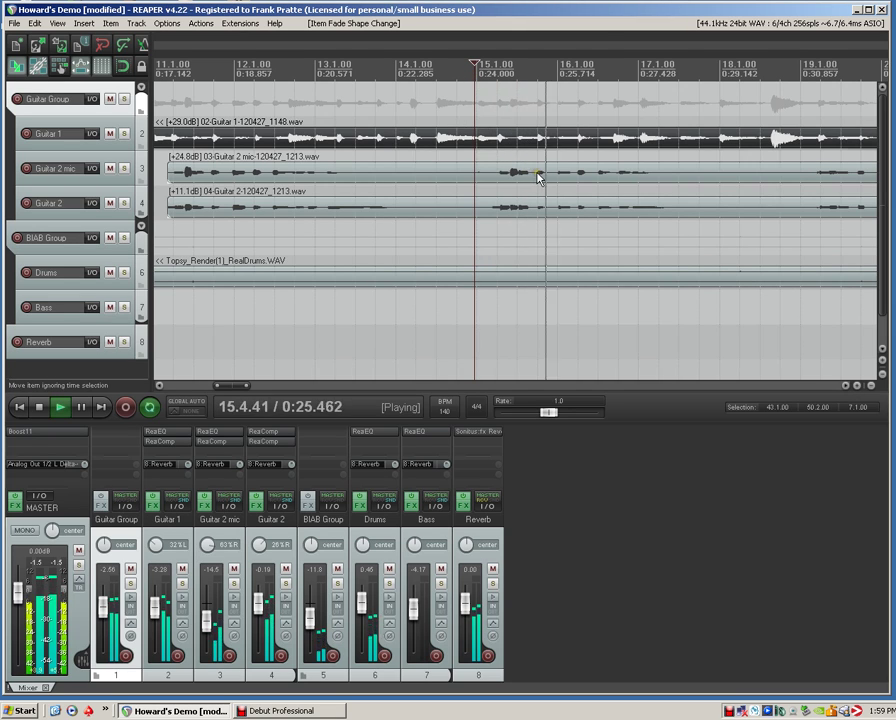
key(space)
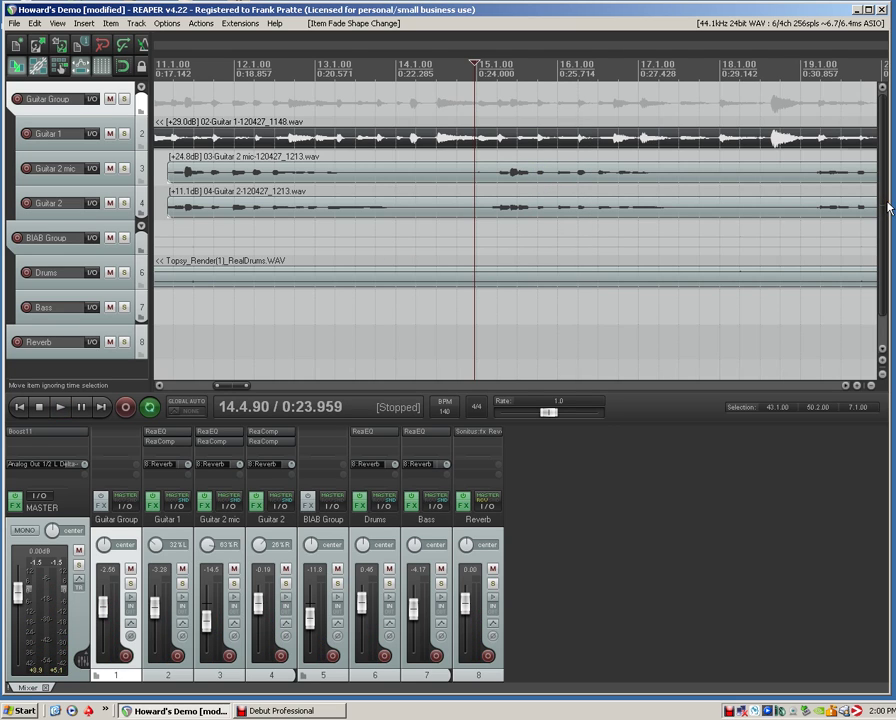
Step: Add a new track directly below Guitar 1 and nest the Guitar 2 mic and Guitar 2 tracks inside it as a folder
scroll(888, 203, down, 1)
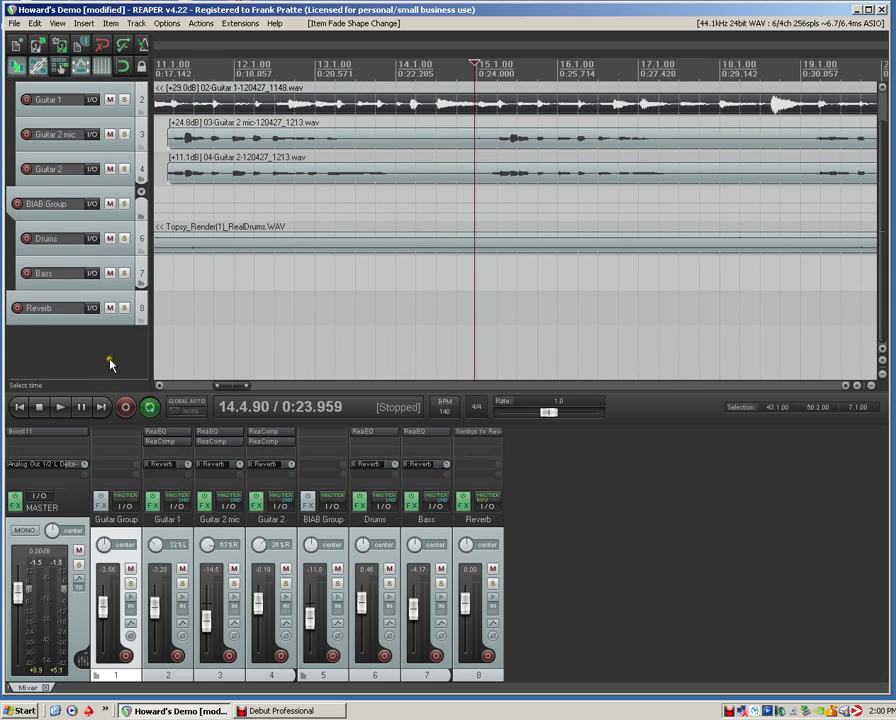
double_click(101, 361)
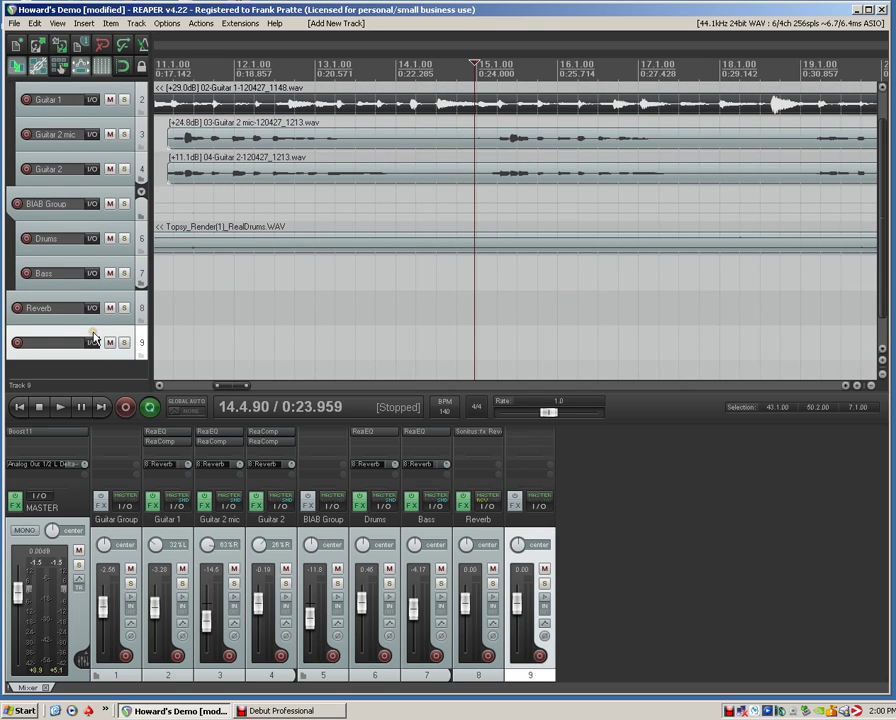
drag(93, 337, 94, 117)
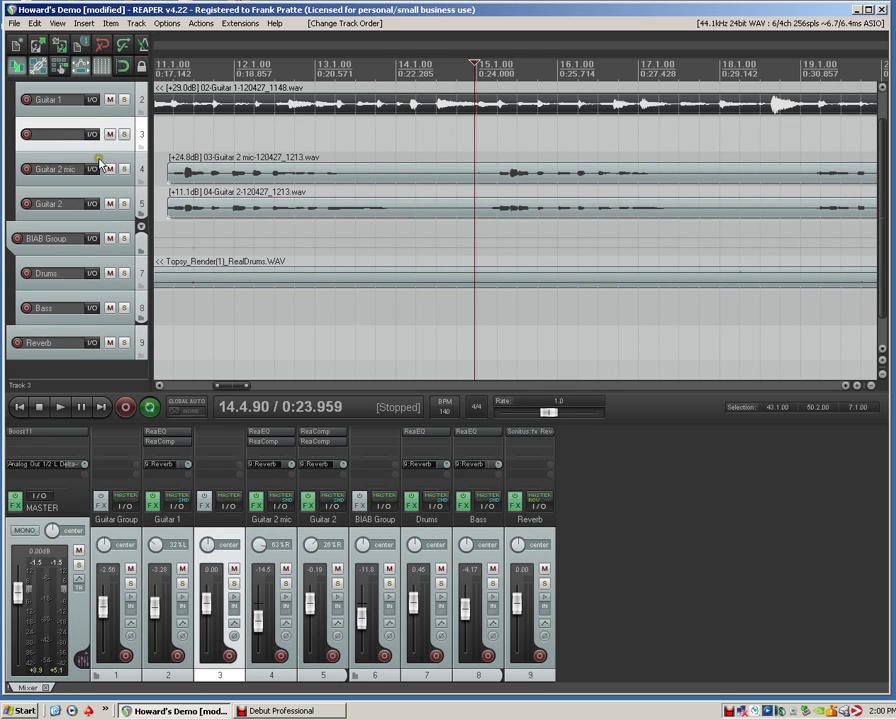
drag(100, 165, 105, 140)
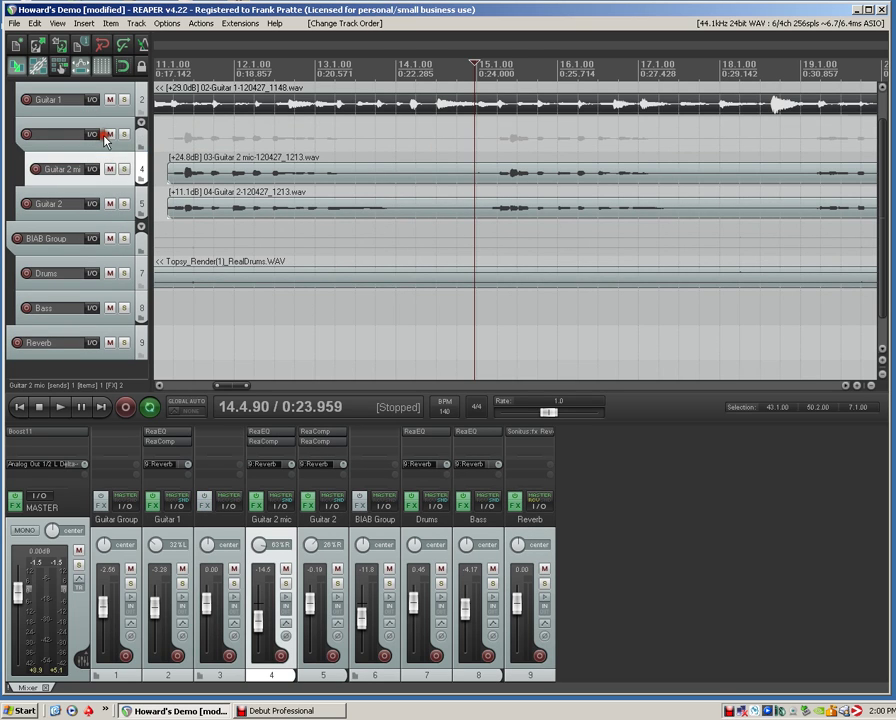
drag(101, 196, 101, 158)
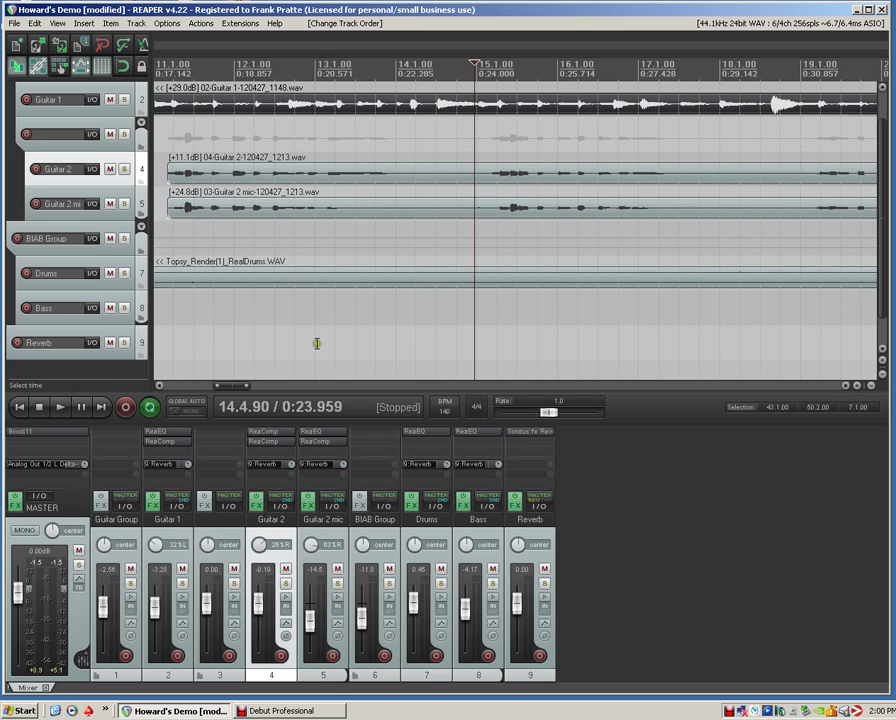
Step: Name the new folder track above Guitar 2 "Lead guitar group"
drag(250, 386, 228, 386)
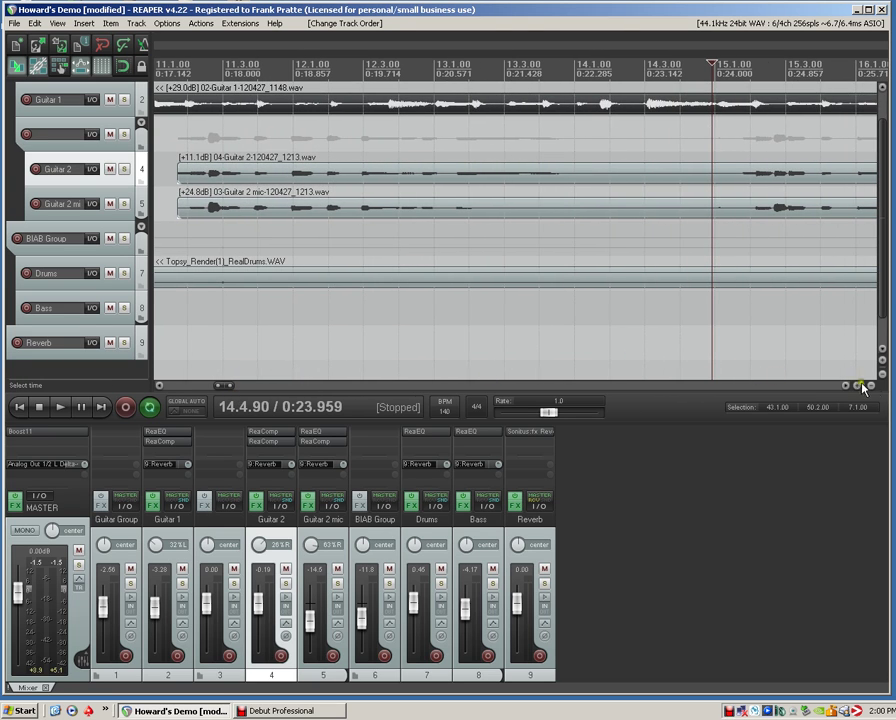
scroll(846, 393, right, 5)
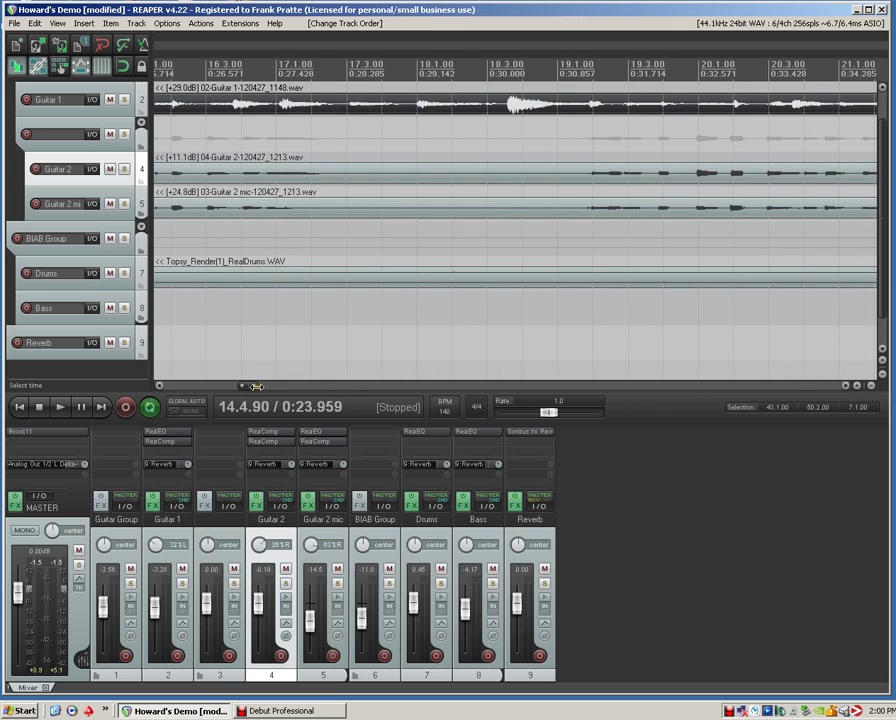
drag(256, 386, 224, 388)
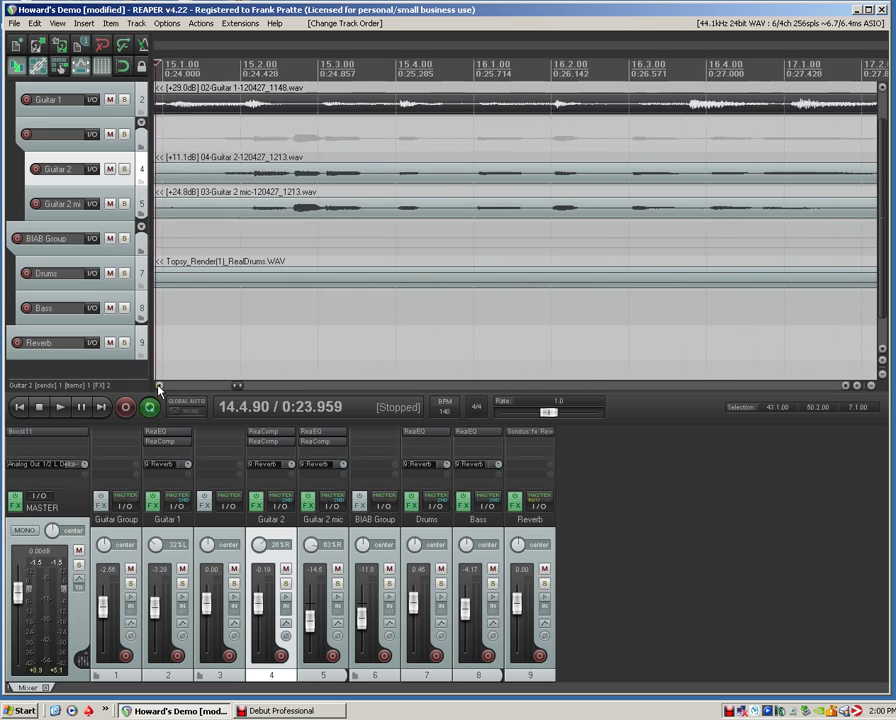
scroll(156, 386, left, 4)
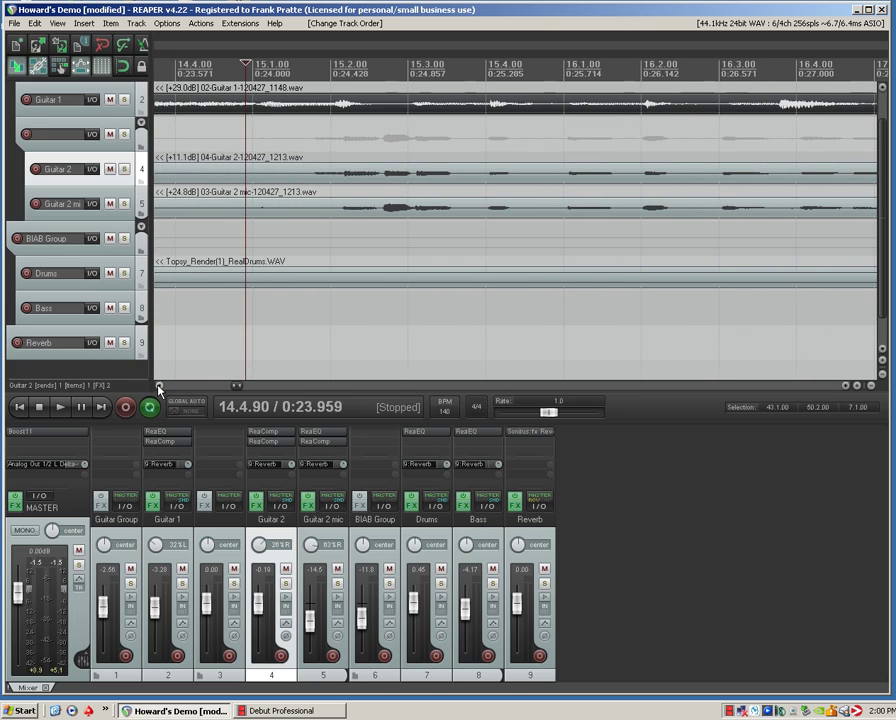
double_click(59, 134)
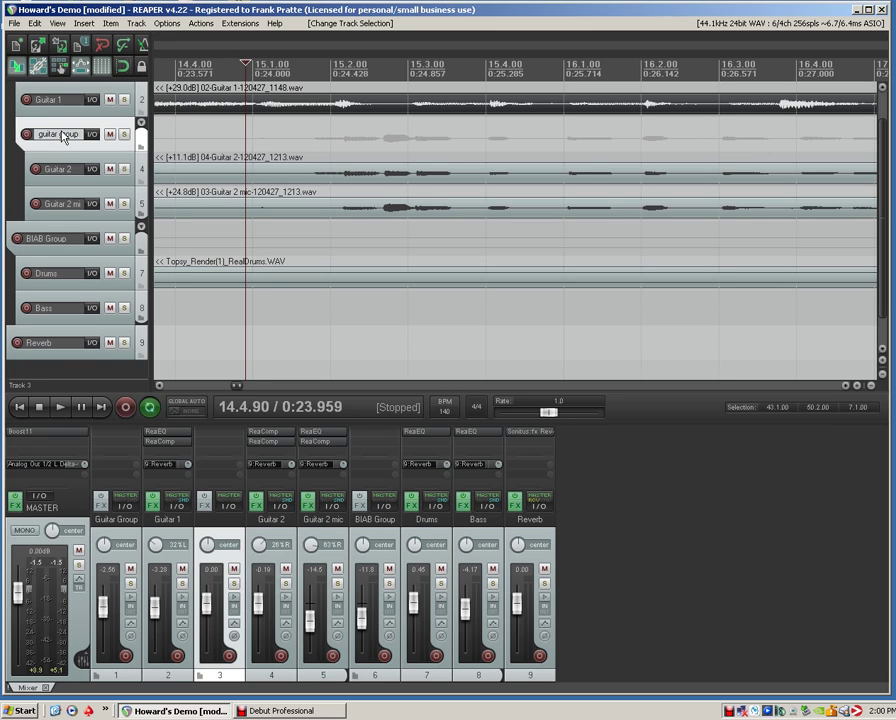
text(Lead guitar group)
key(Return)
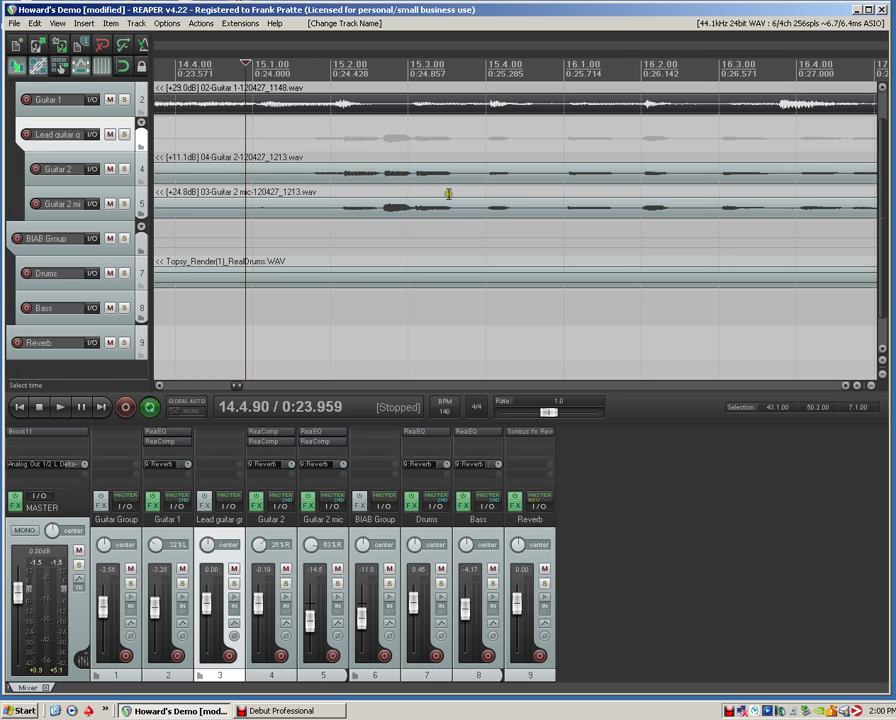
Step: Audition the lead phrase at measure 15 and enable a visible volume envelope on the Lead guitar group track
key(space)
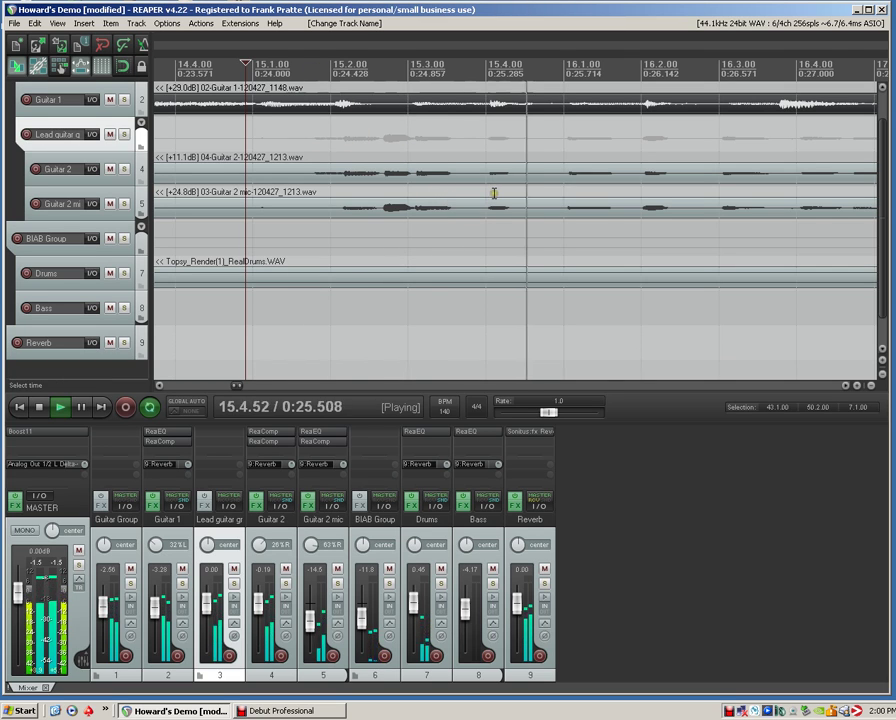
key(space)
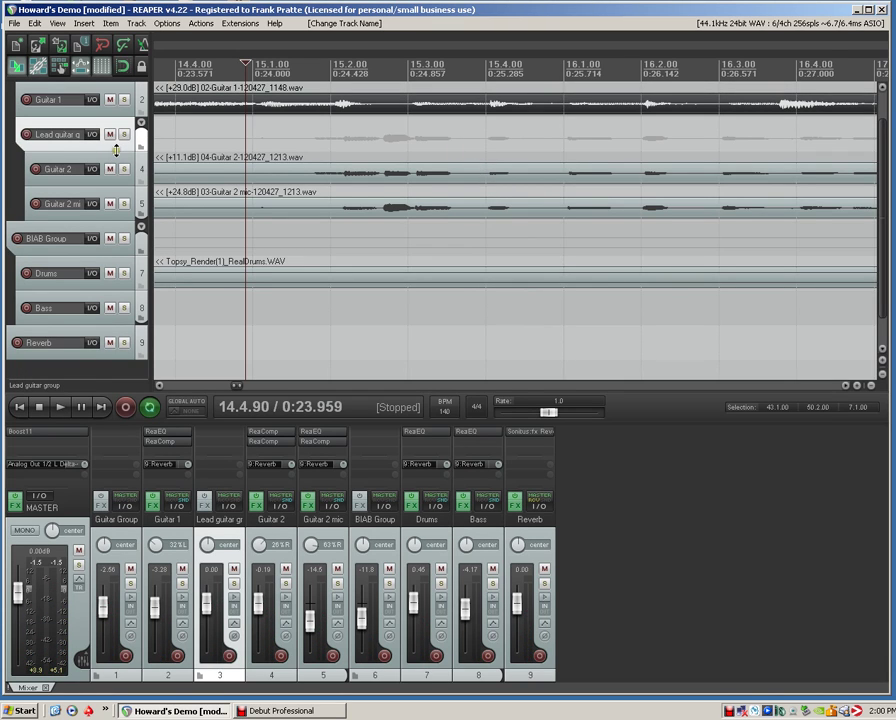
drag(117, 152, 117, 177)
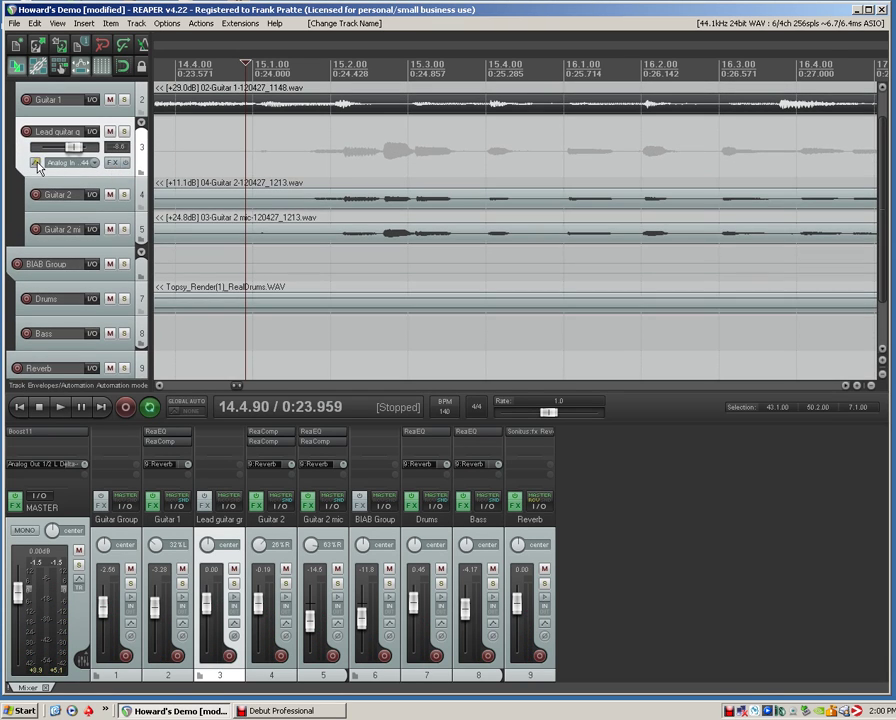
click(36, 164)
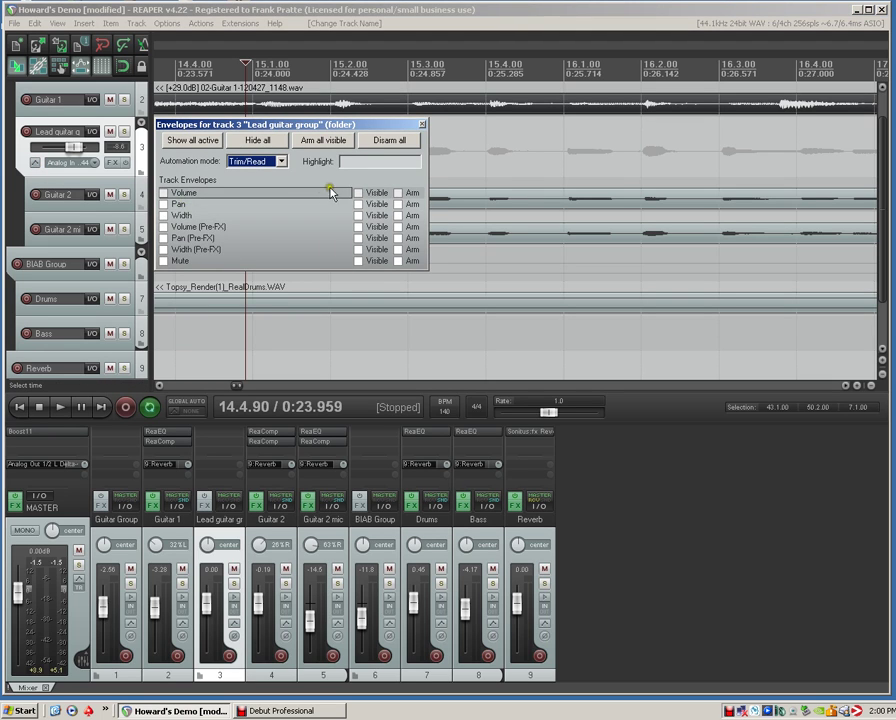
click(164, 193)
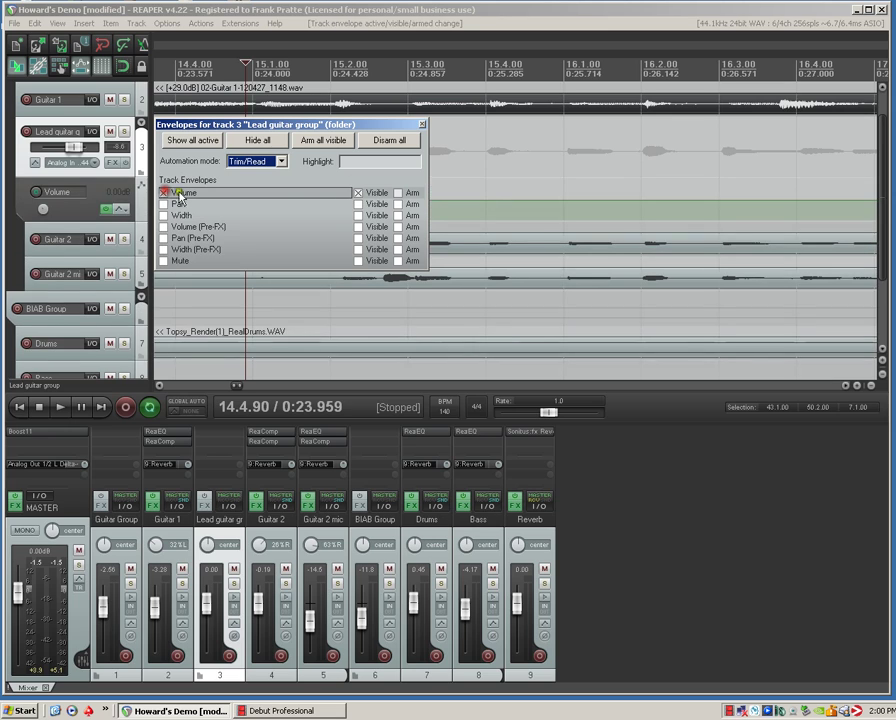
click(422, 127)
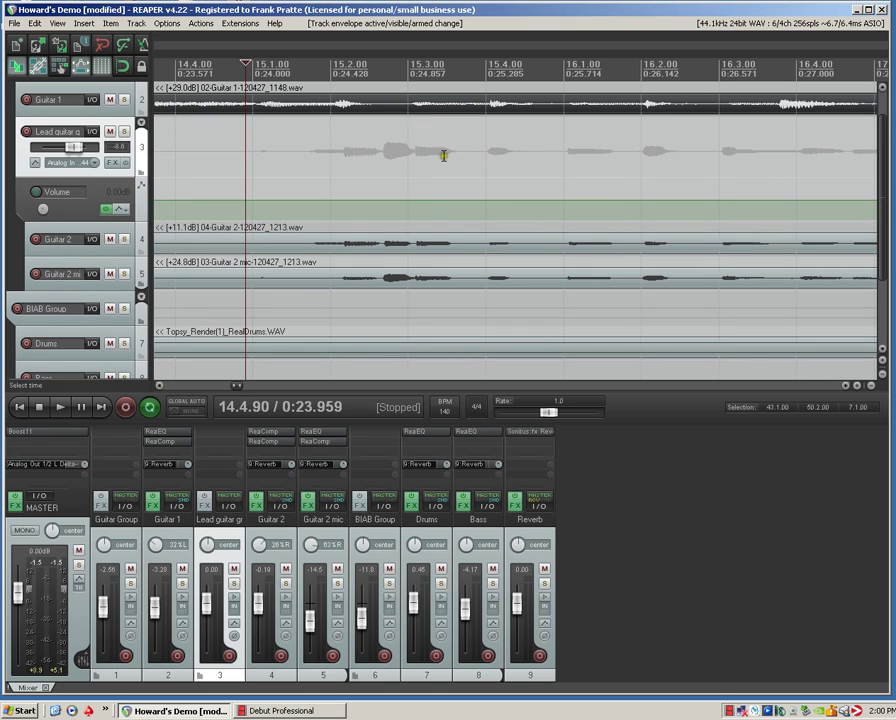
Step: Raise the Lead guitar group volume envelope between about 15.3.71 and 19.4.69, using a closely spaced pair of points at each end
click(473, 201)
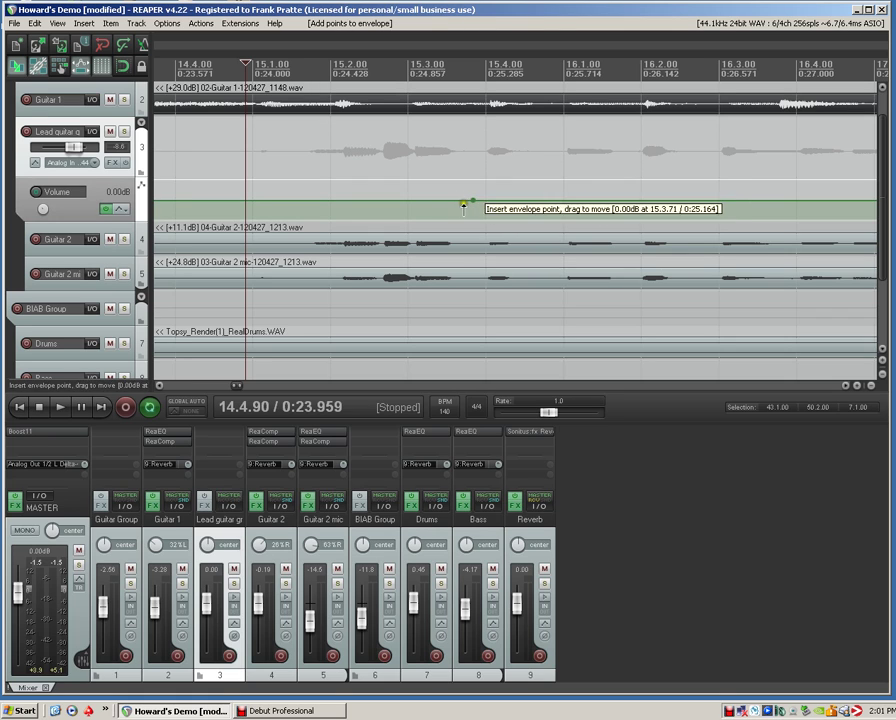
click(463, 204)
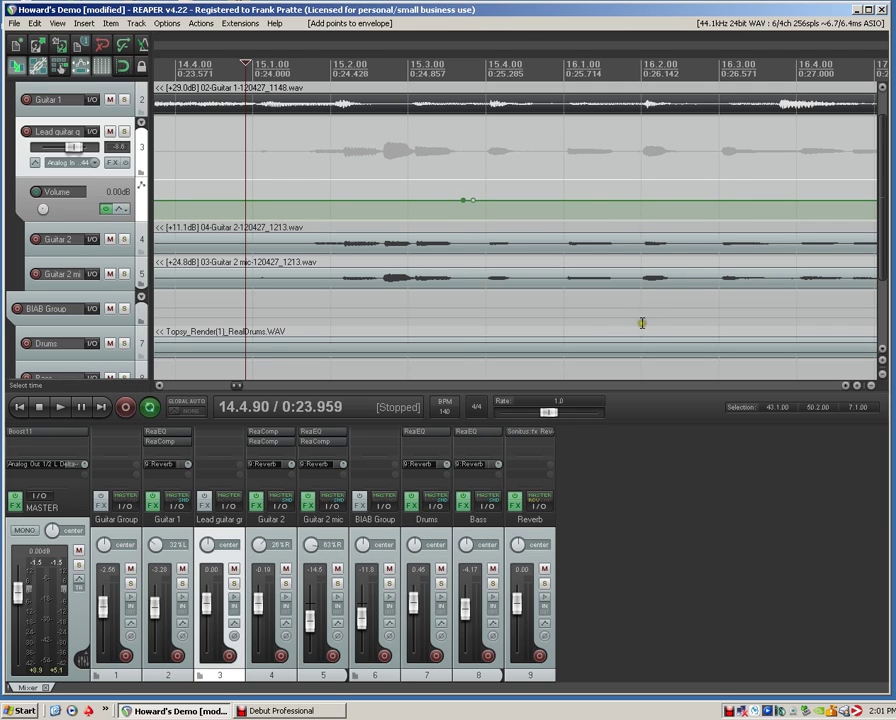
key(space)
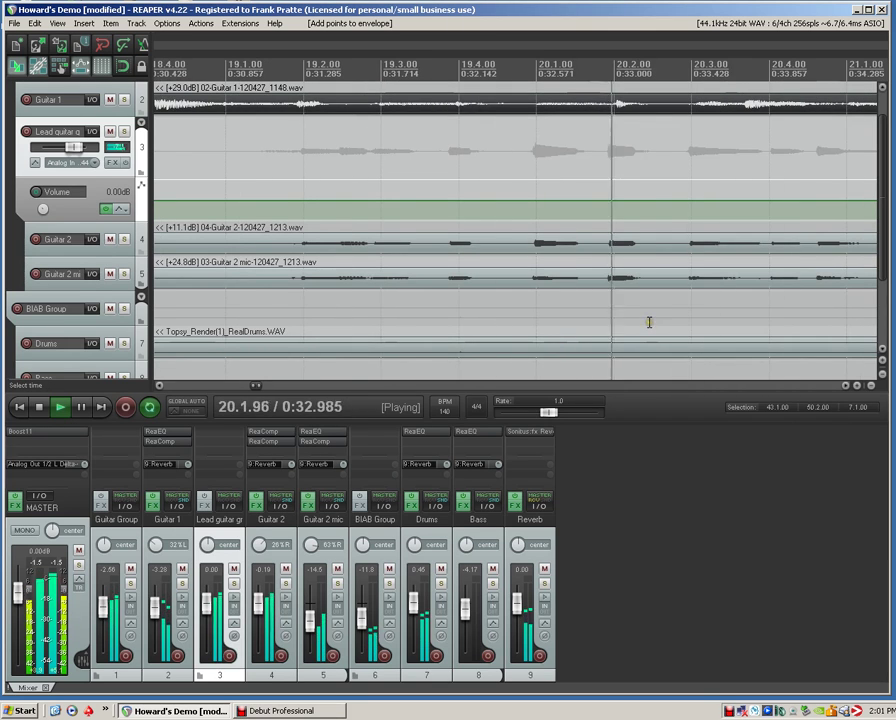
key(space)
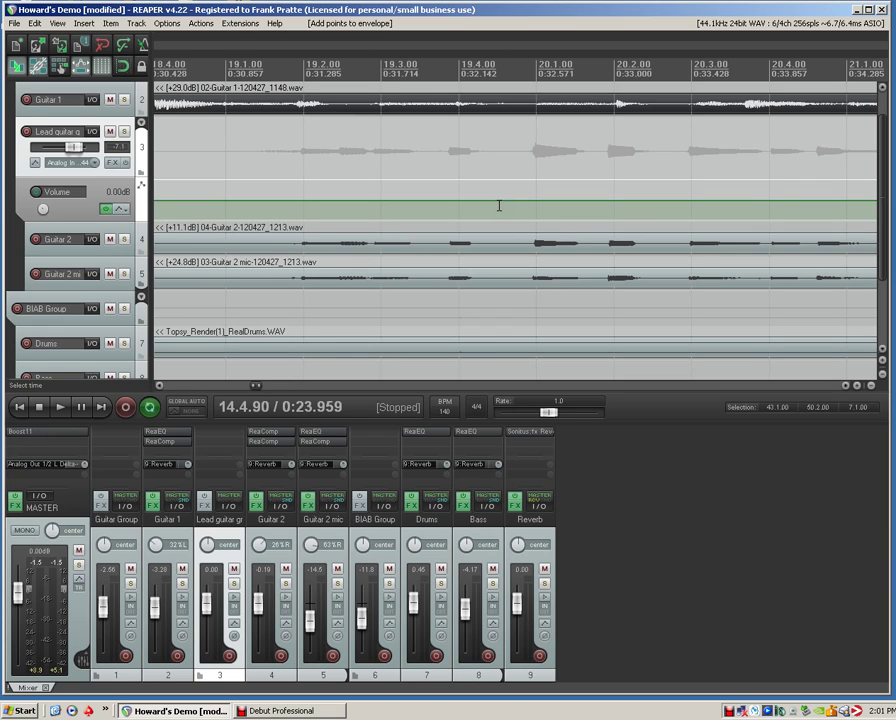
click(499, 203)
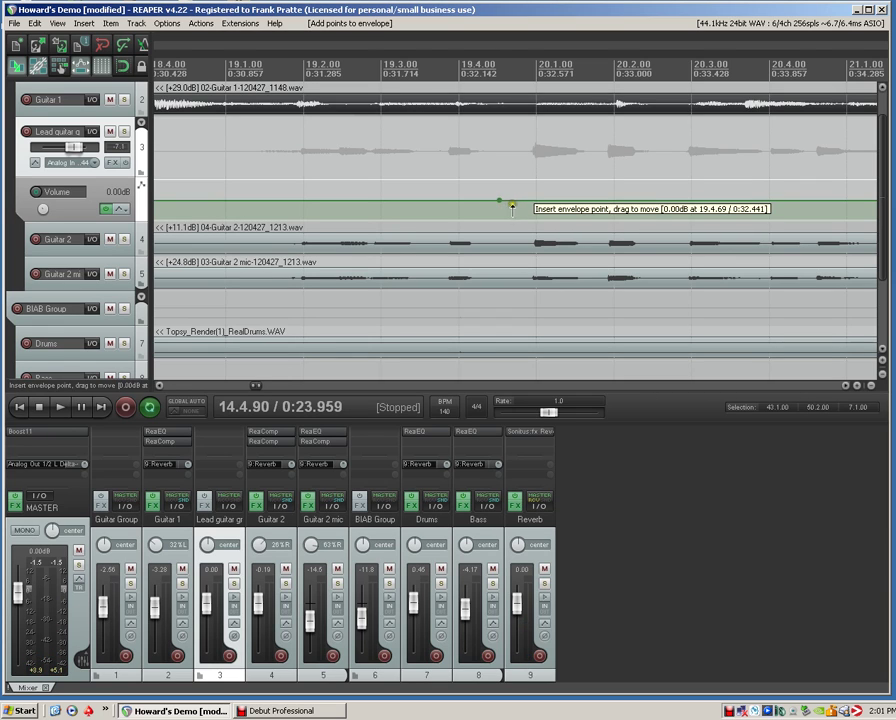
drag(512, 203, 423, 186)
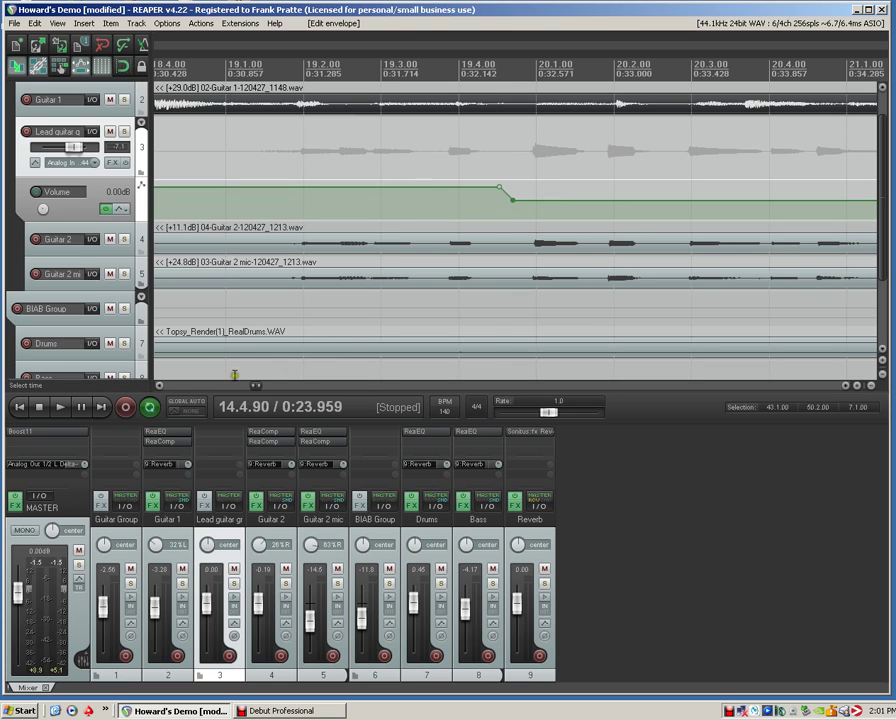
Step: Raise the boosted section of the Lead guitar group volume envelope slightly further, auditioning from just before measure 15 before and after
click(224, 386)
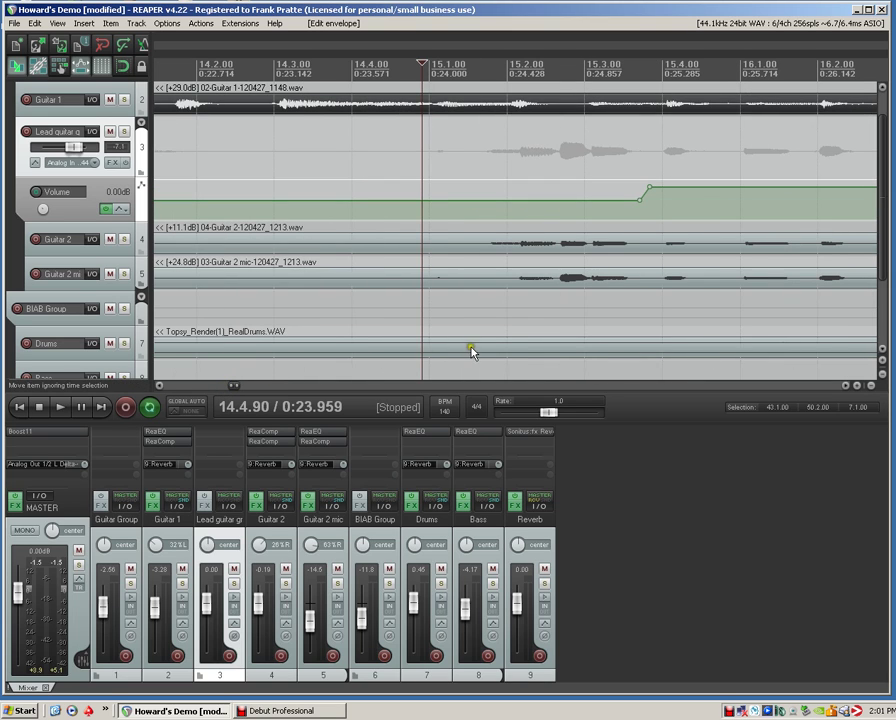
key(space)
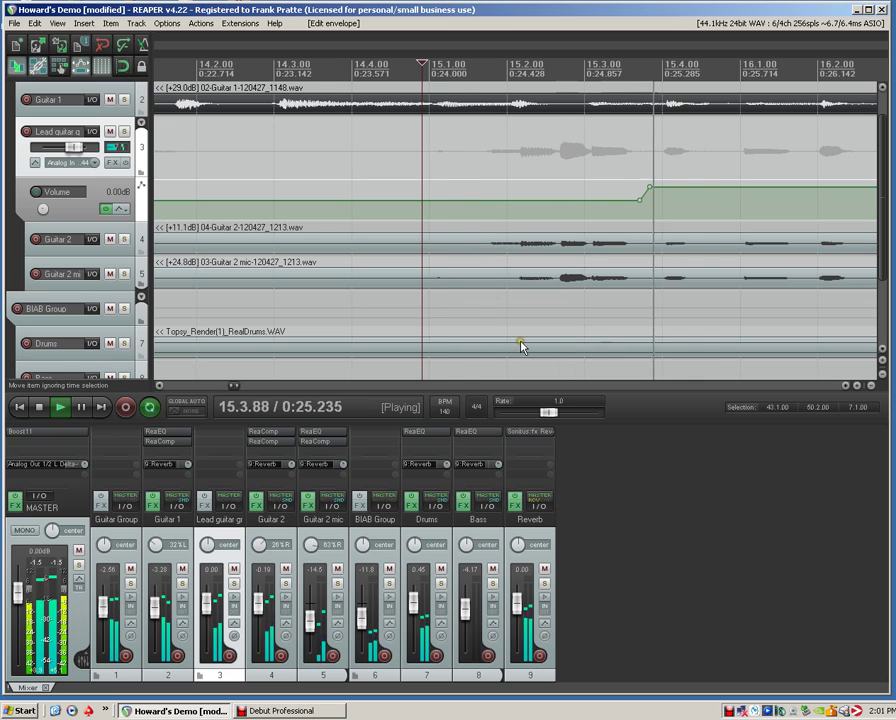
key(space)
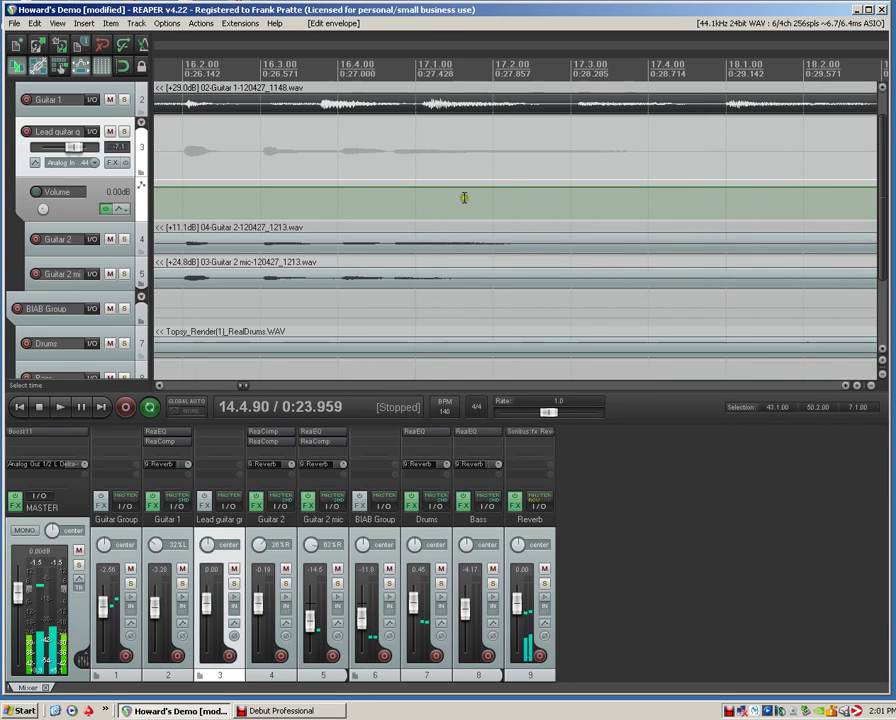
drag(455, 189, 455, 185)
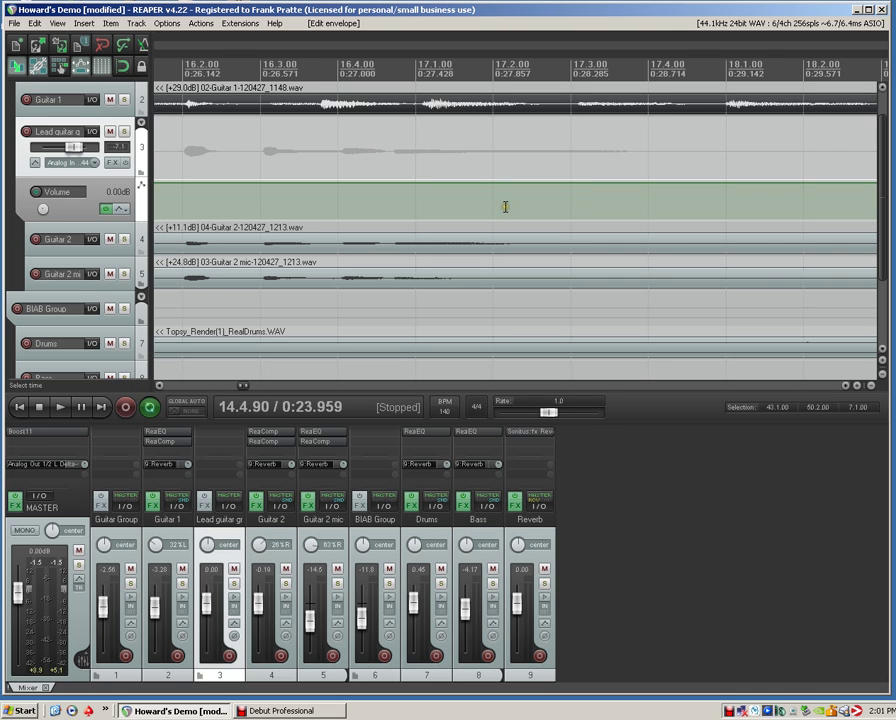
key(space)
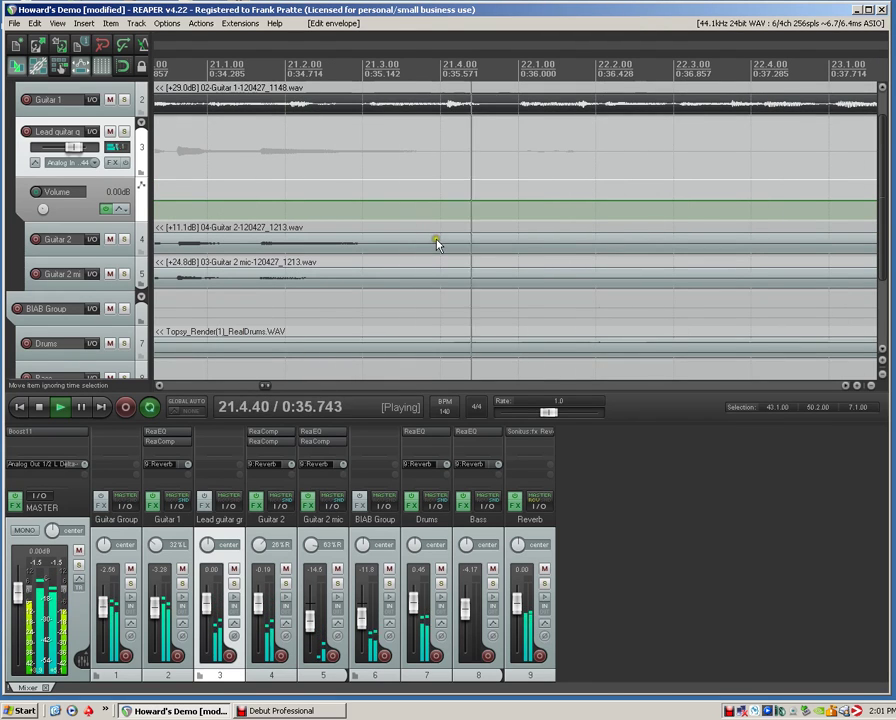
key(space)
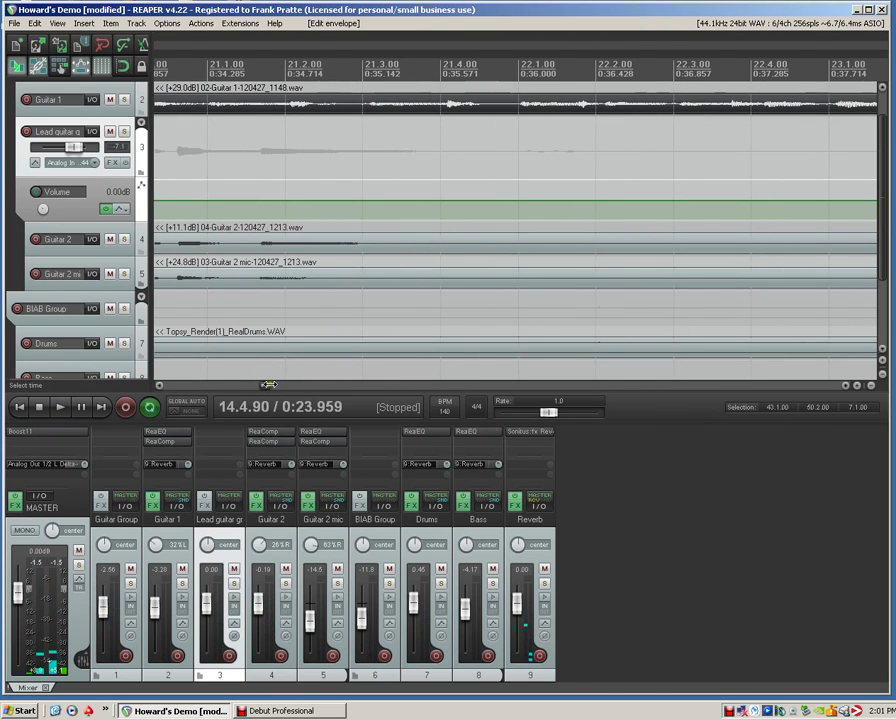
Step: Show all the tracks from the song's start and play the mix from just before the Intro marker
drag(269, 385, 399, 391)
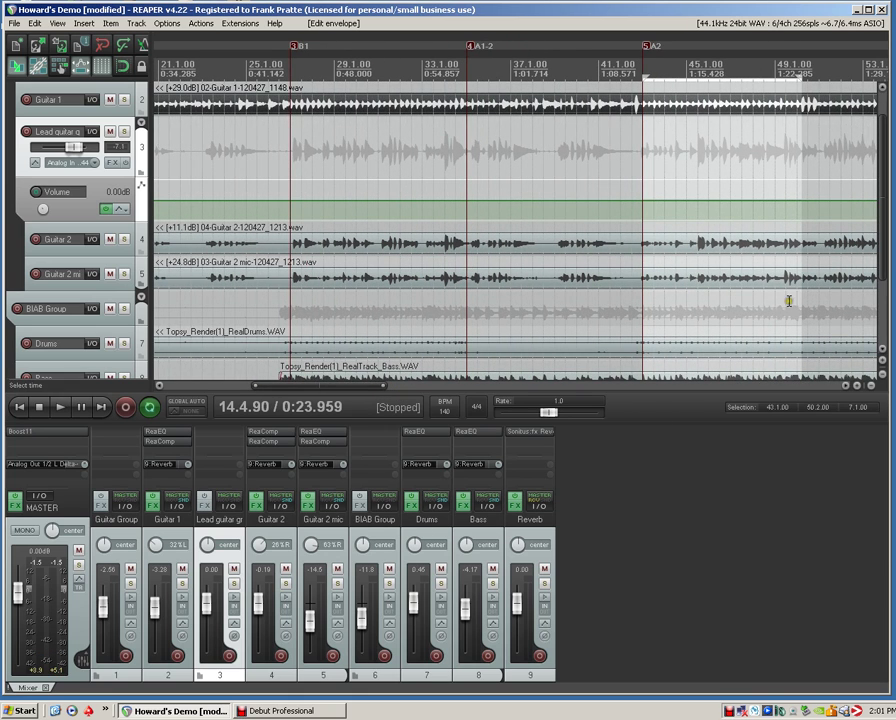
click(884, 377)
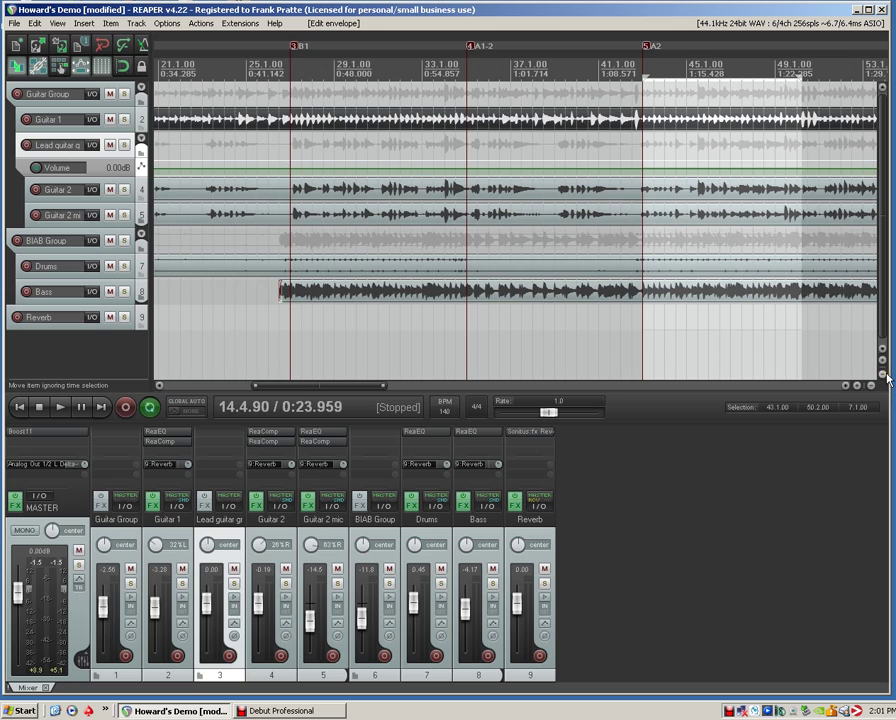
click(183, 386)
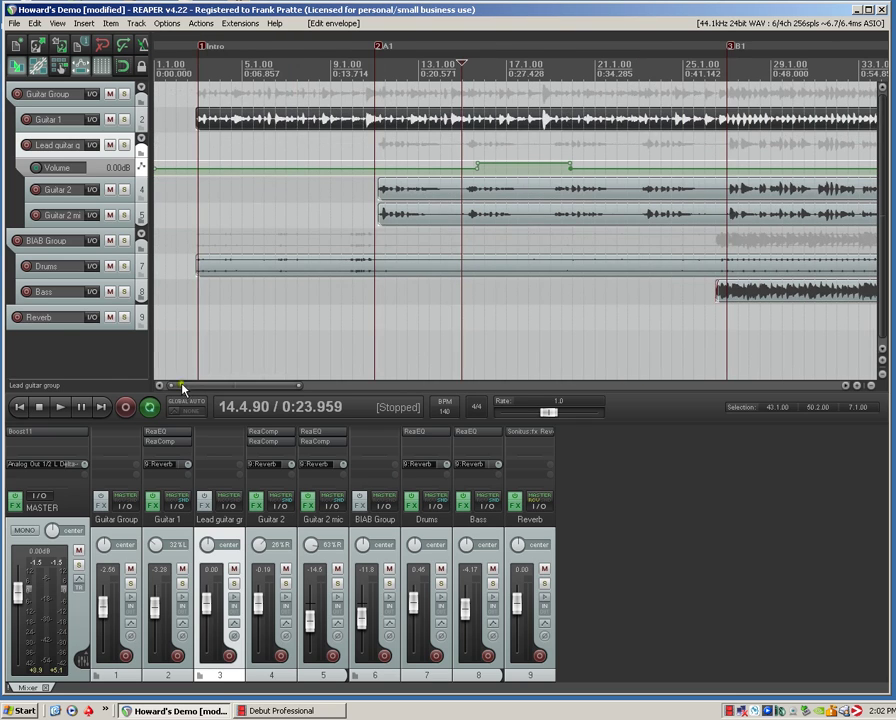
click(58, 410)
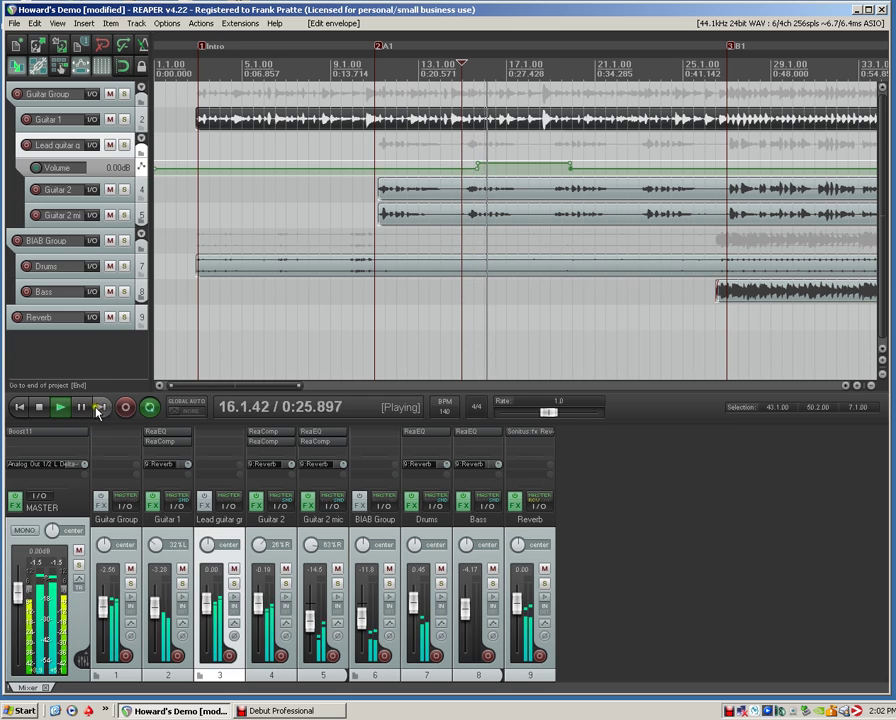
click(187, 297)
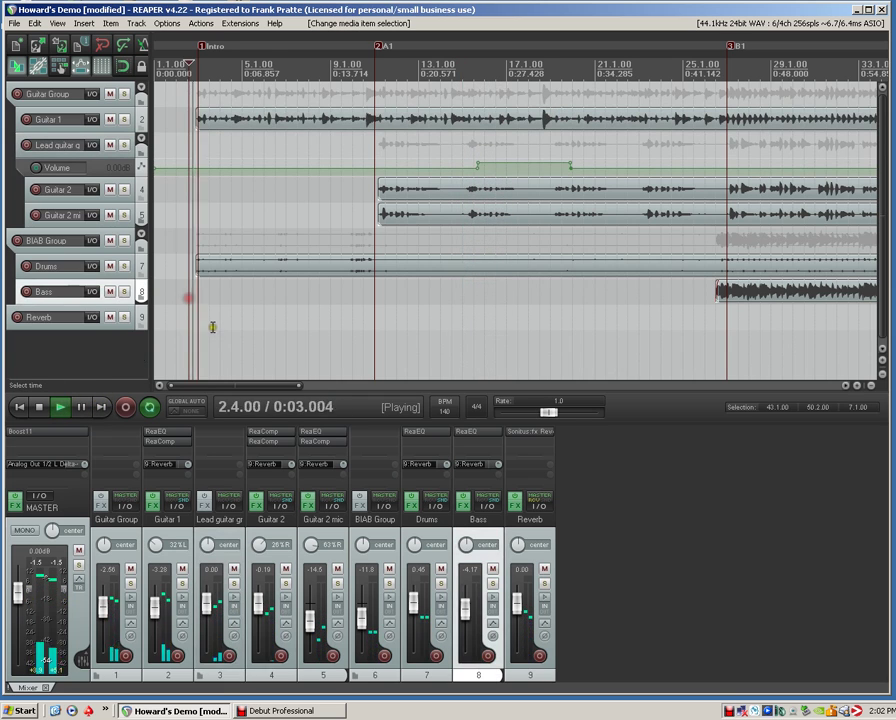